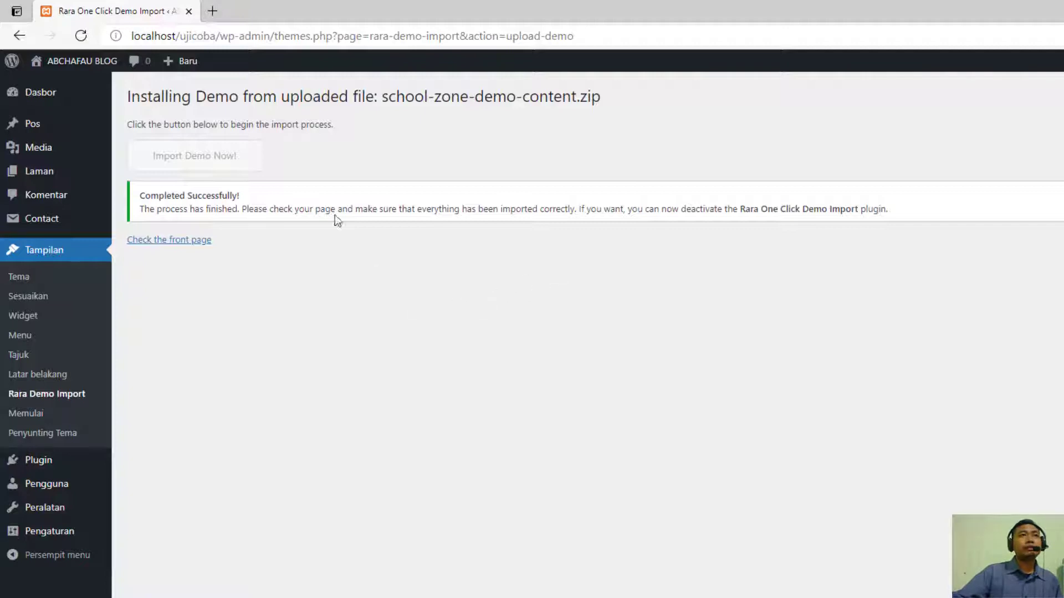
# - Open the site's front page at localhost/ujicoba in a new browser tab
pyautogui.click(213, 12)
pyautogui.click(219, 39)
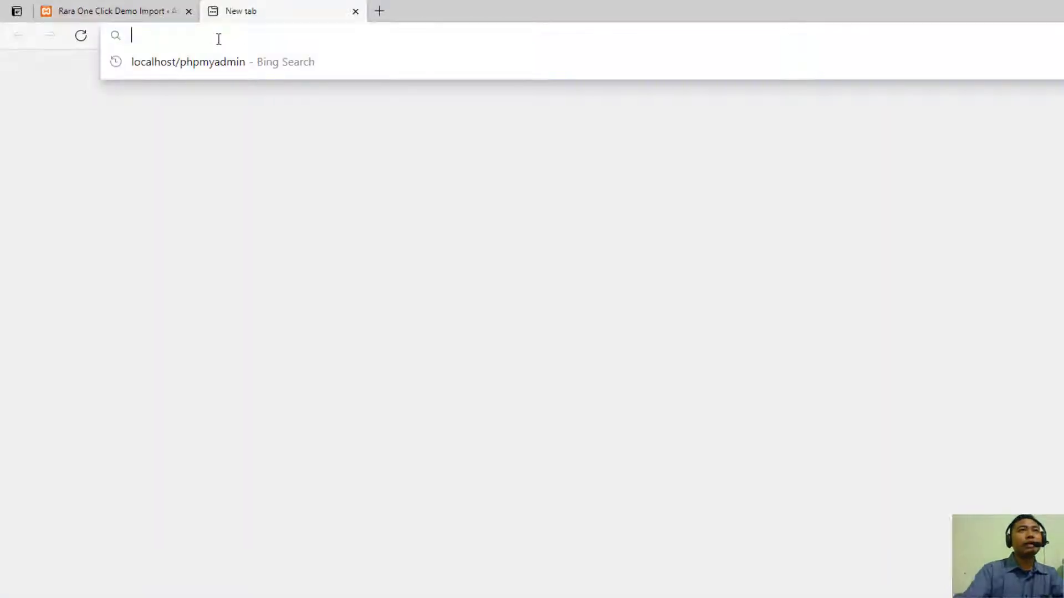
pyautogui.write('localhost/phpmy')
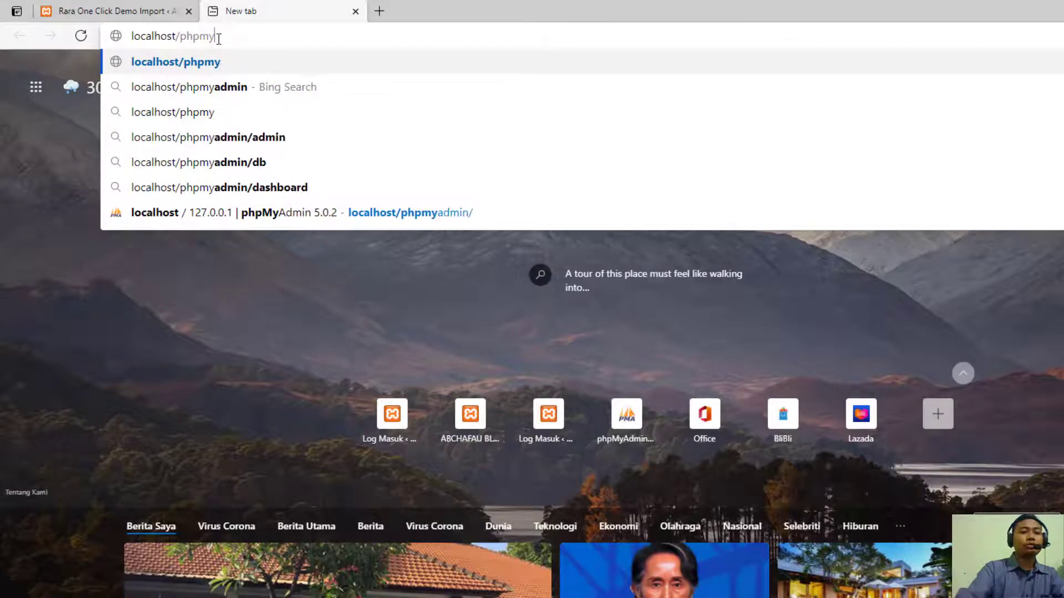
pyautogui.press('BackSpace')
pyautogui.press('BackSpace')
pyautogui.press('BackSpace')
pyautogui.press('BackSpace')
pyautogui.press('BackSpace')
pyautogui.write('ujic')
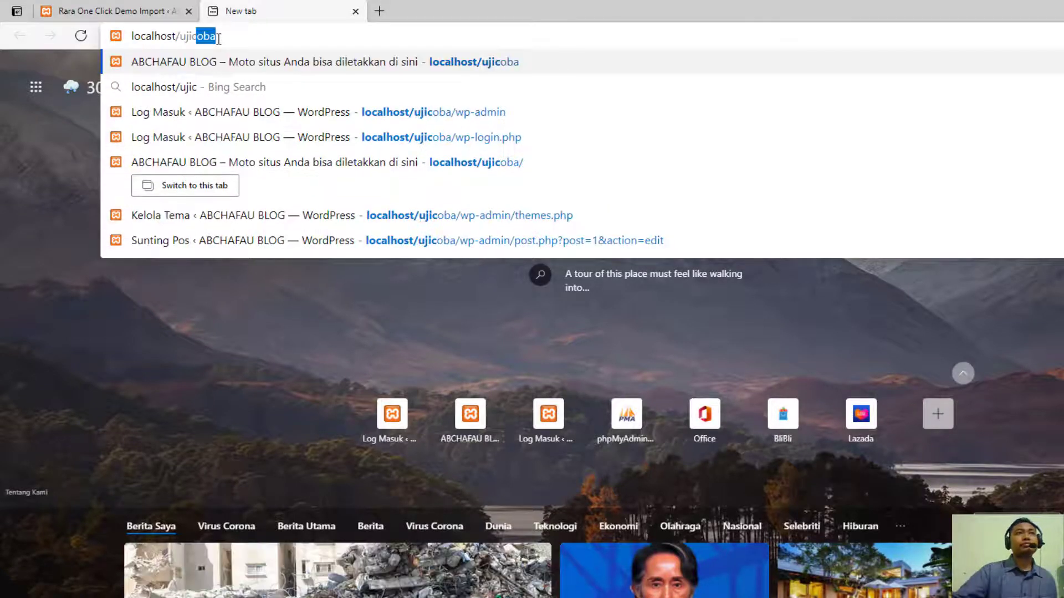
pyautogui.write('oba')
pyautogui.press('Return')
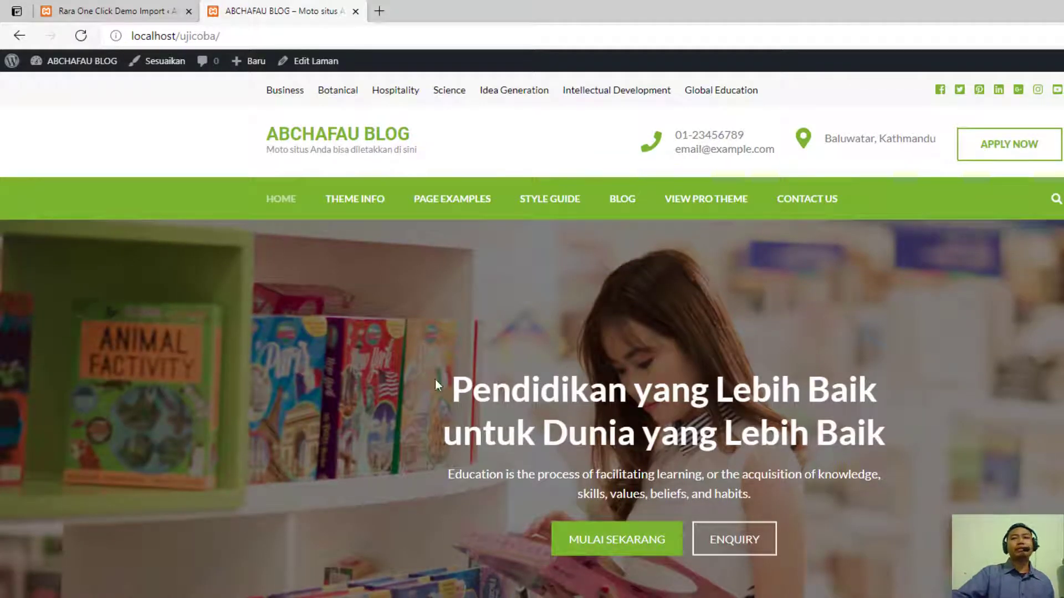
# - Examine the imported demo homepage from the header through the featured courses and latest articles to the footer
pyautogui.scroll(-15, 358, 337)
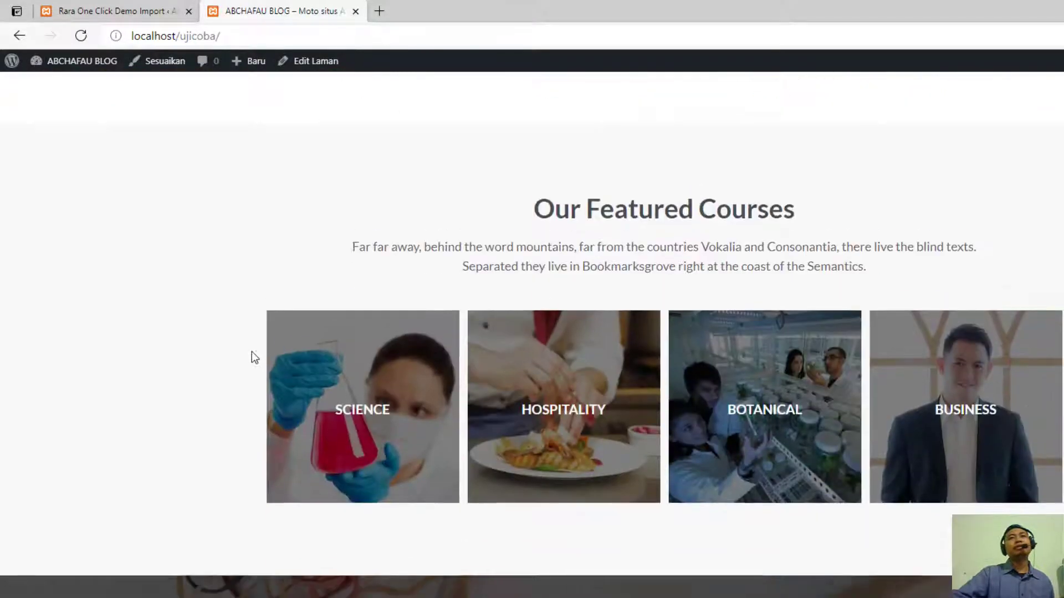
pyautogui.scroll(15, 251, 351)
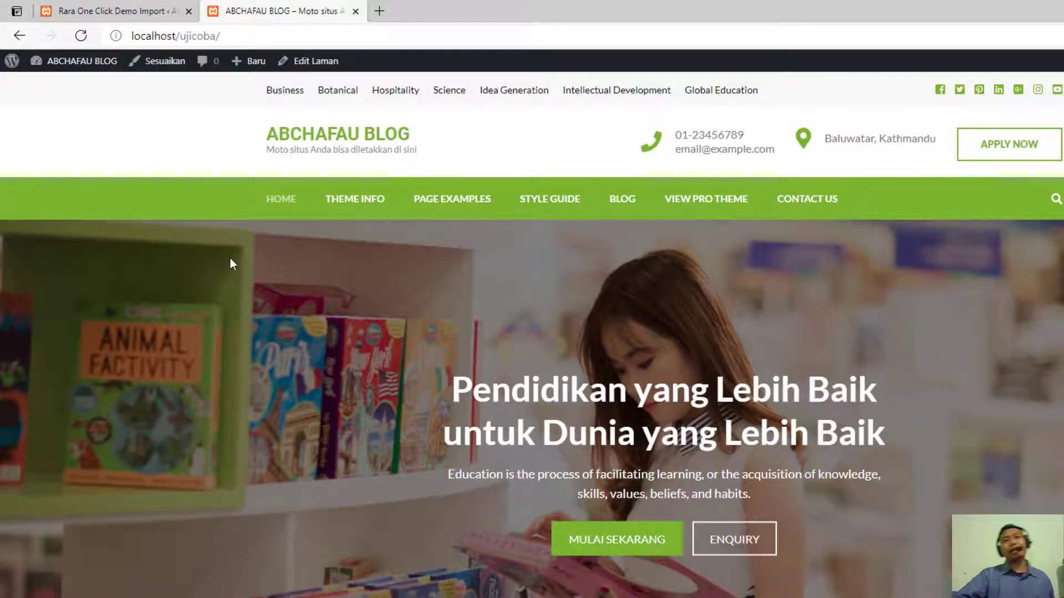
pyautogui.scroll(-10, 231, 258)
pyautogui.scroll(10, 231, 258)
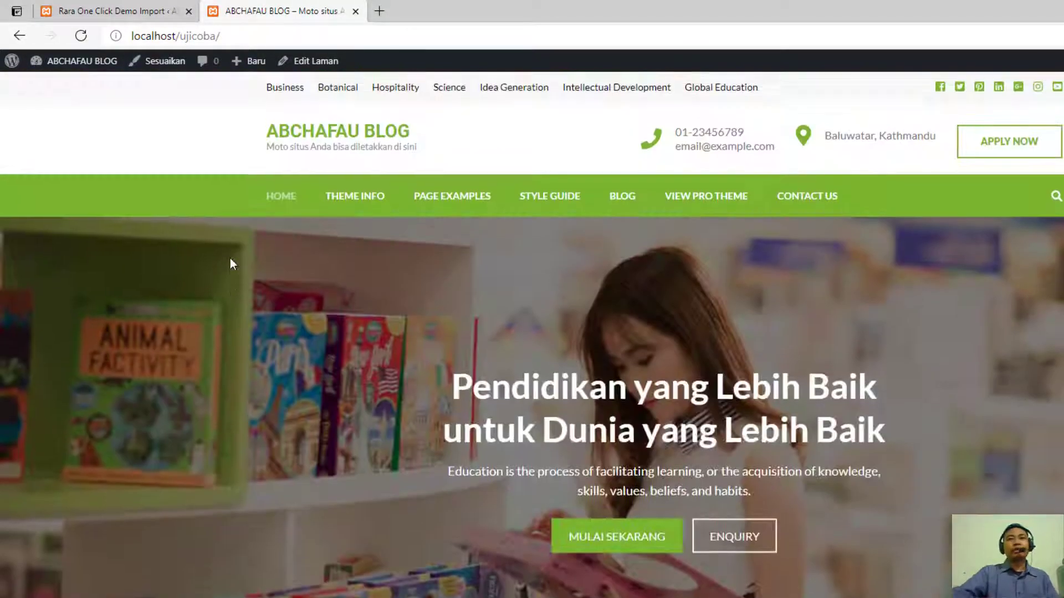
pyautogui.scroll(-20, 230, 259)
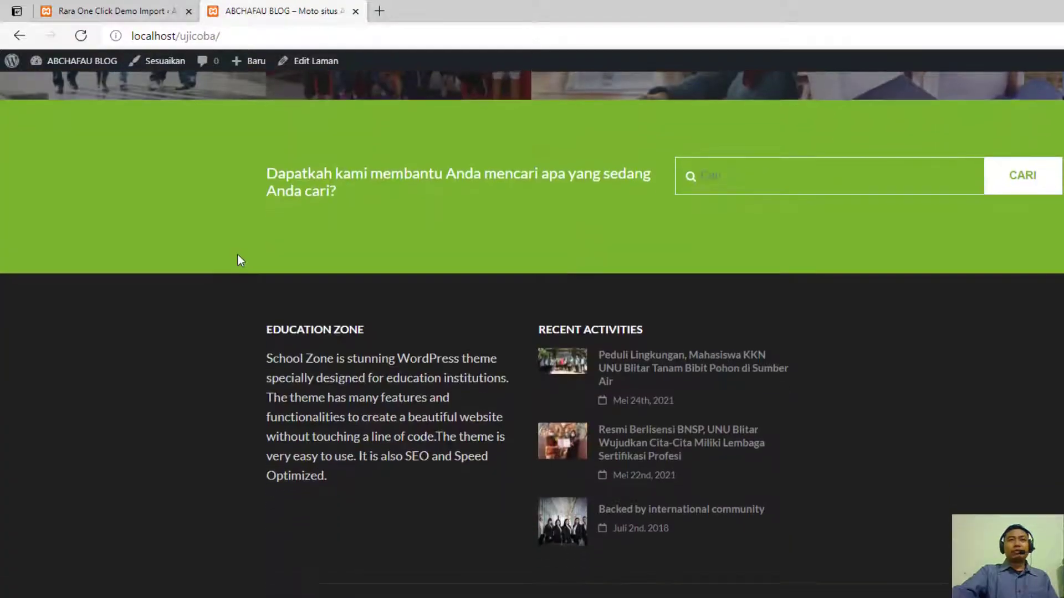
pyautogui.scroll(10, 240, 258)
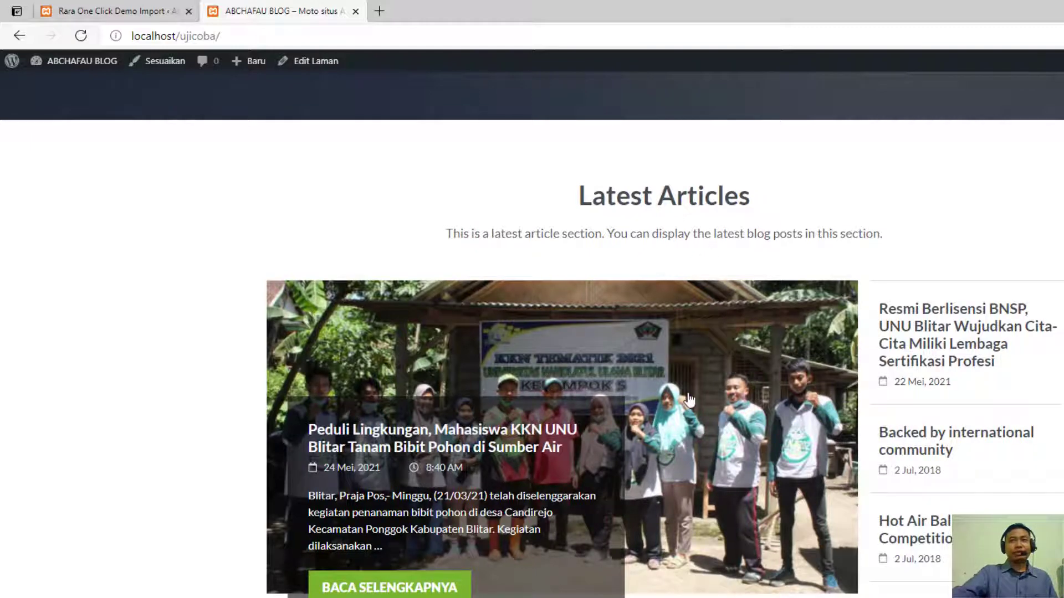
pyautogui.scroll(-2, 565, 335)
pyautogui.scroll(2, 460, 377)
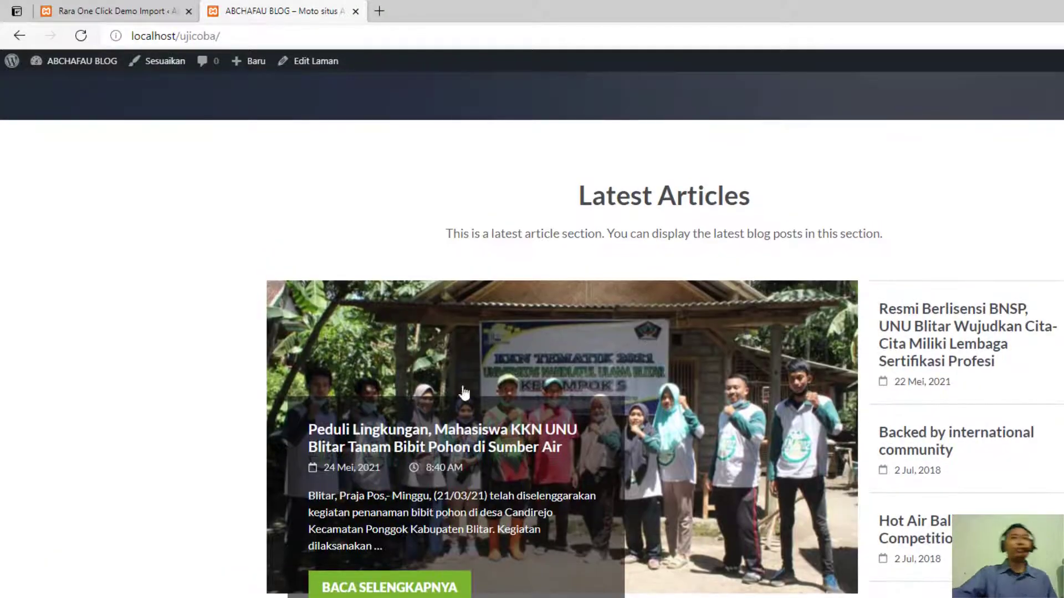
# - View the "Peduli Lingkungan, Mahasiswa KKN UNU Blitar" article from Latest Articles and return to the homepage
pyautogui.click(511, 441)
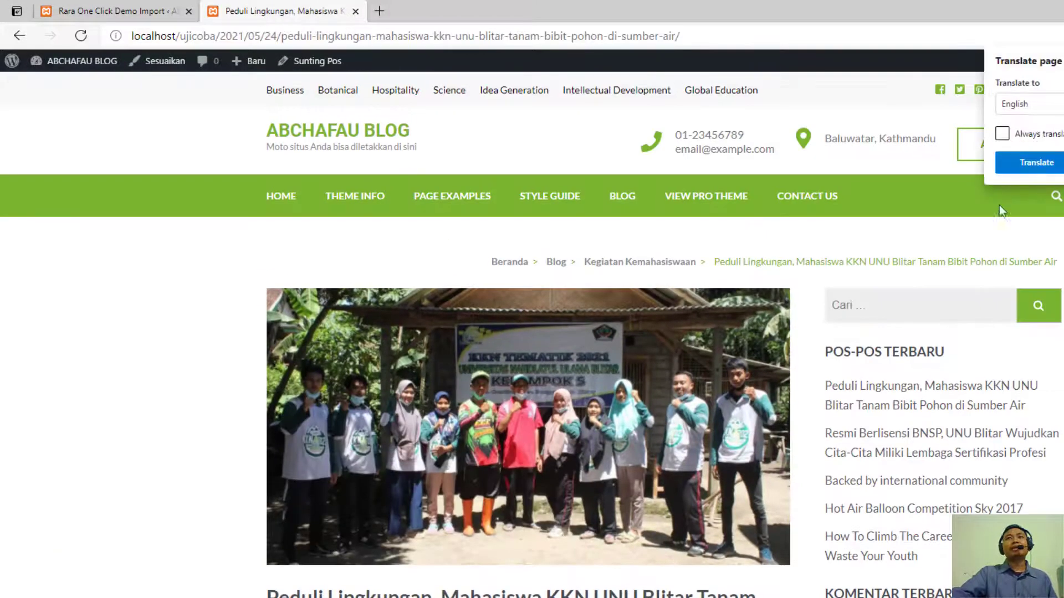
pyautogui.click(1063, 60)
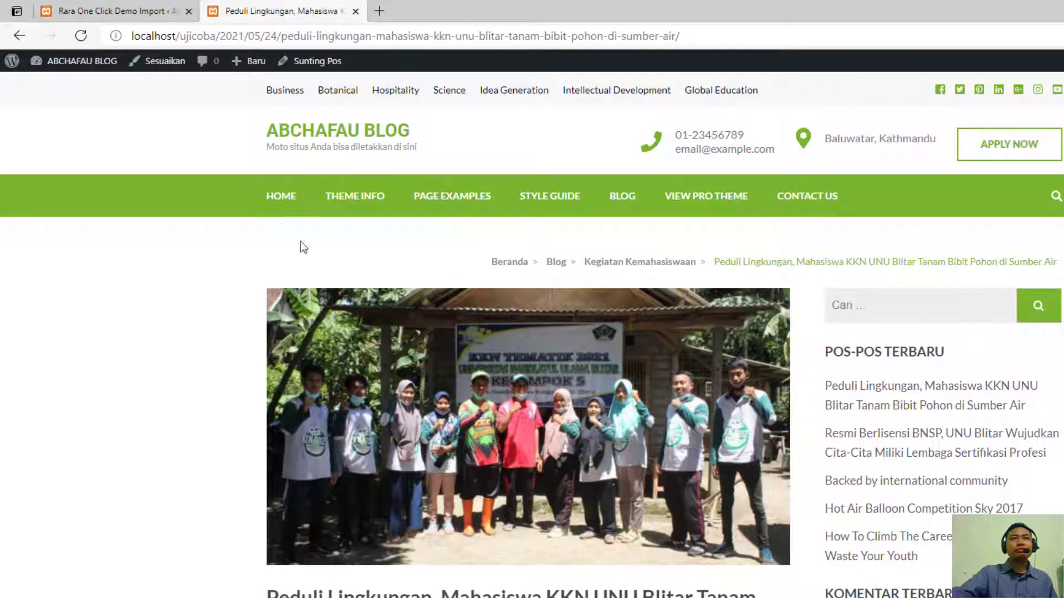
pyautogui.click(343, 136)
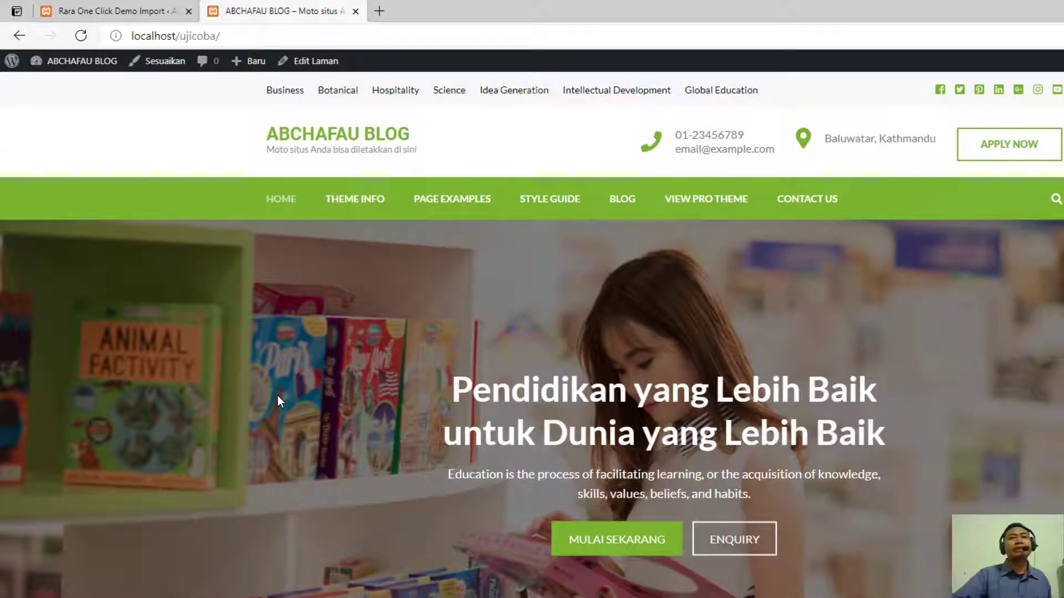
# - Review the homepage's header contacts, navigation menu, banner, coloured feature boxes, statistics, featured courses and University Themes sections
pyautogui.scroll(-3, 404, 368)
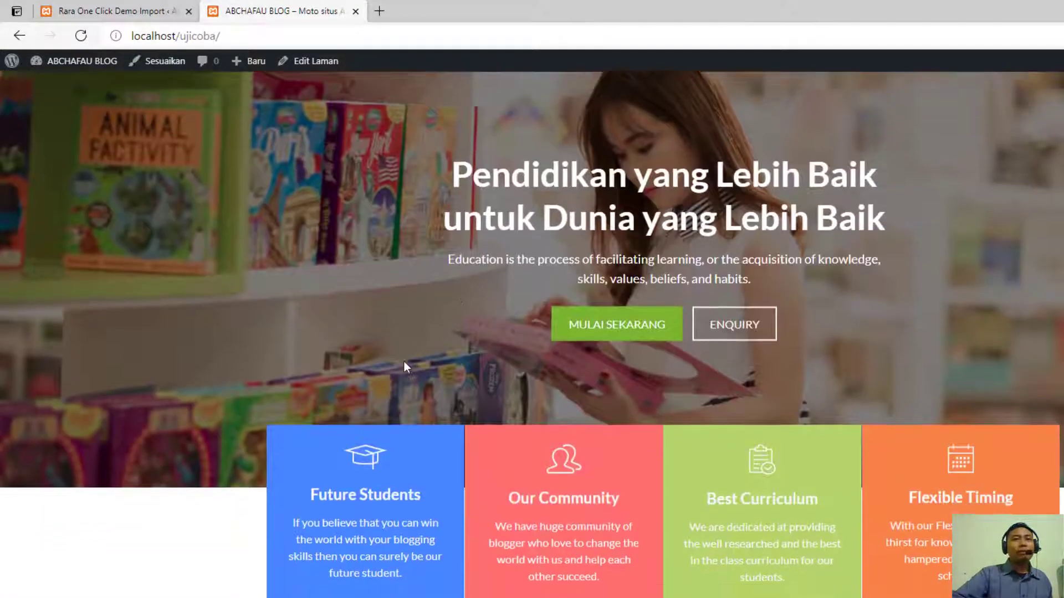
pyautogui.scroll(3, 380, 368)
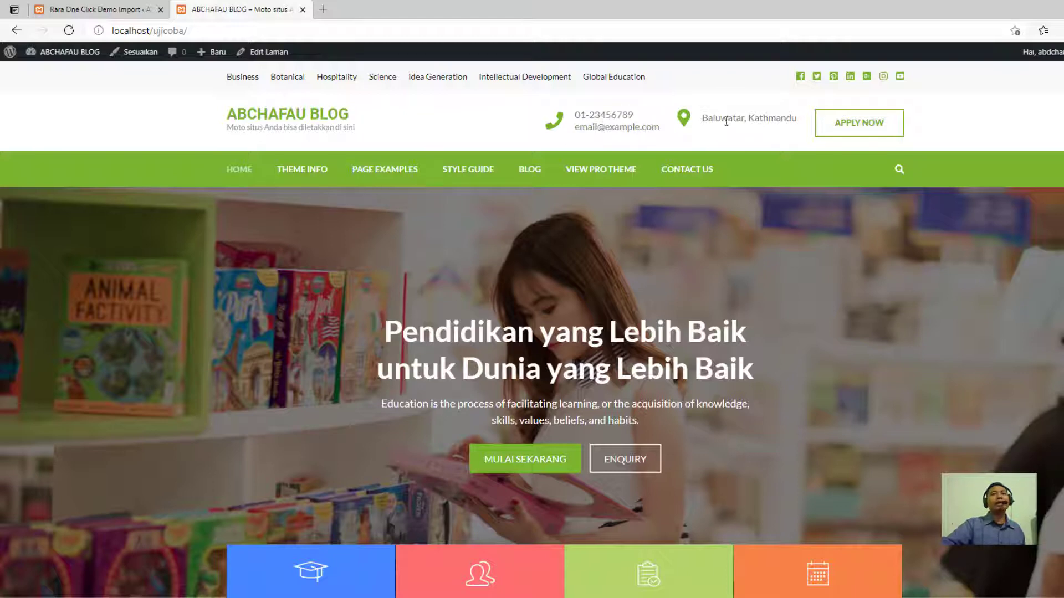
pyautogui.scroll(-2, 450, 331)
pyautogui.scroll(2, 637, 271)
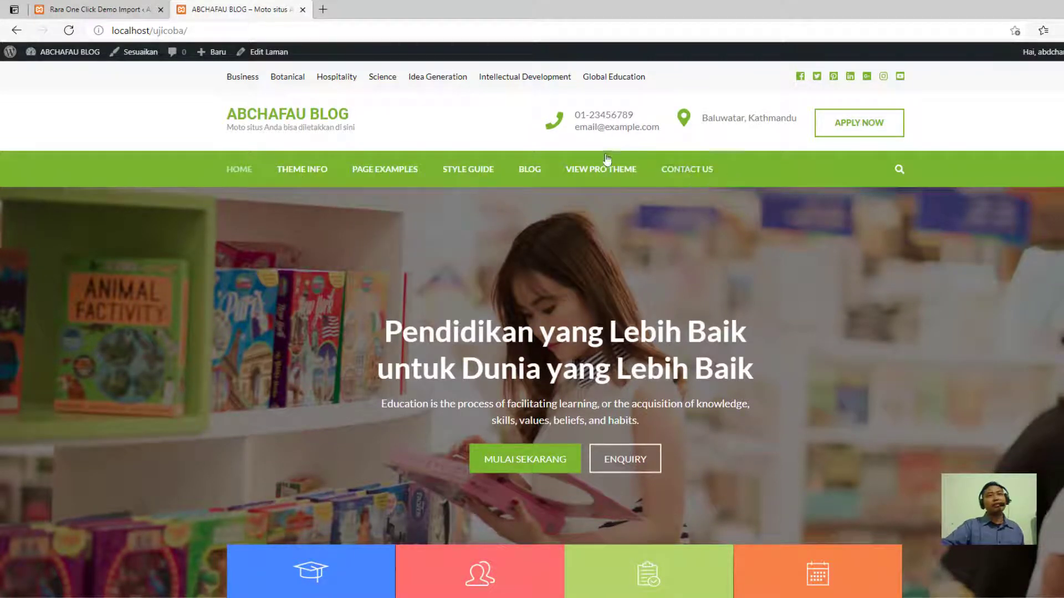
pyautogui.moveTo(407, 180)
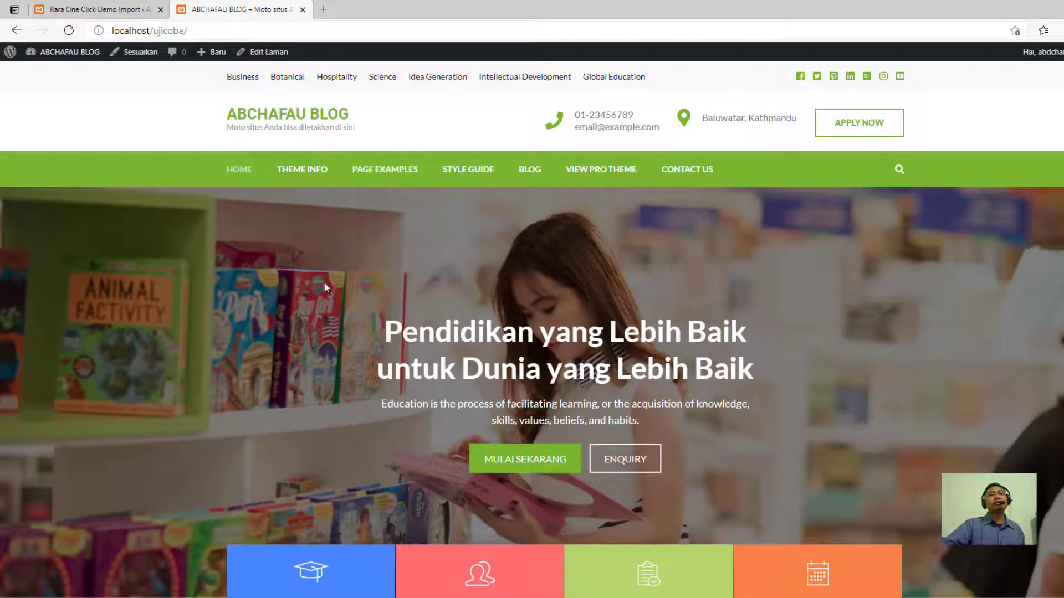
pyautogui.scroll(-10, 326, 286)
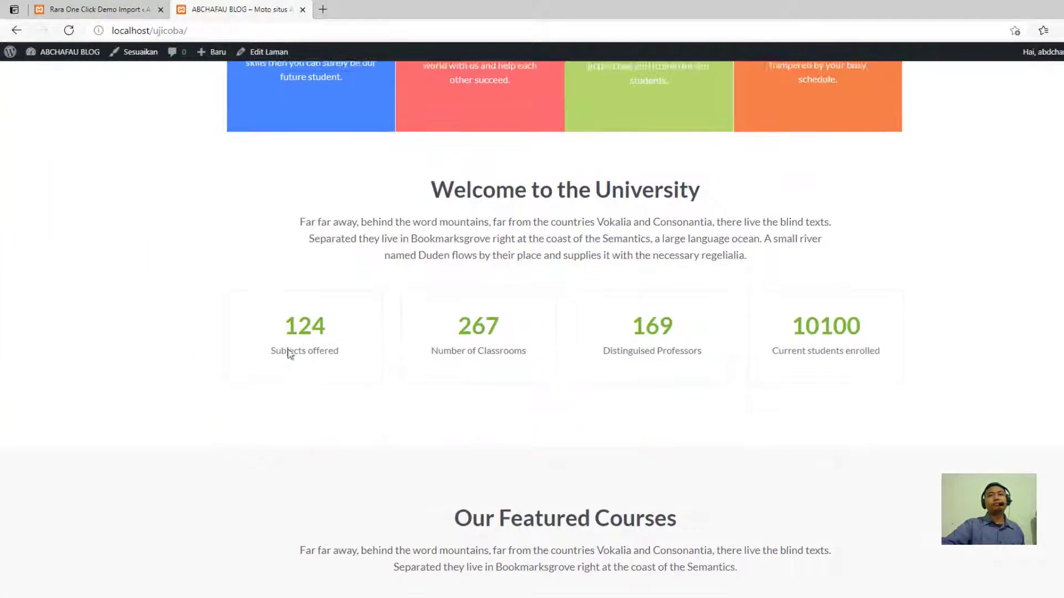
pyautogui.scroll(5, 261, 342)
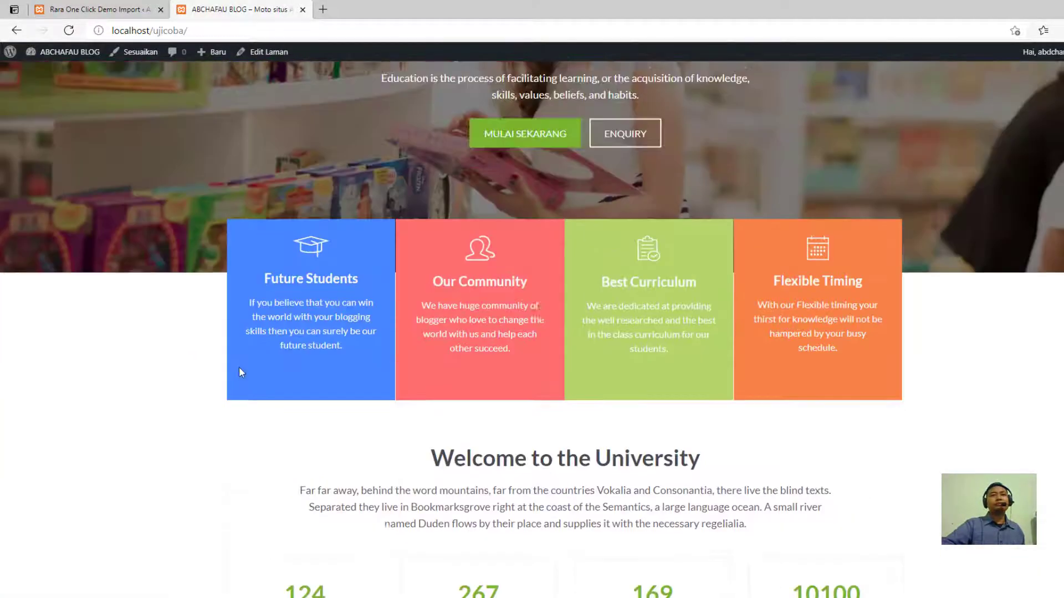
pyautogui.scroll(5, 239, 367)
pyautogui.scroll(-2, 278, 267)
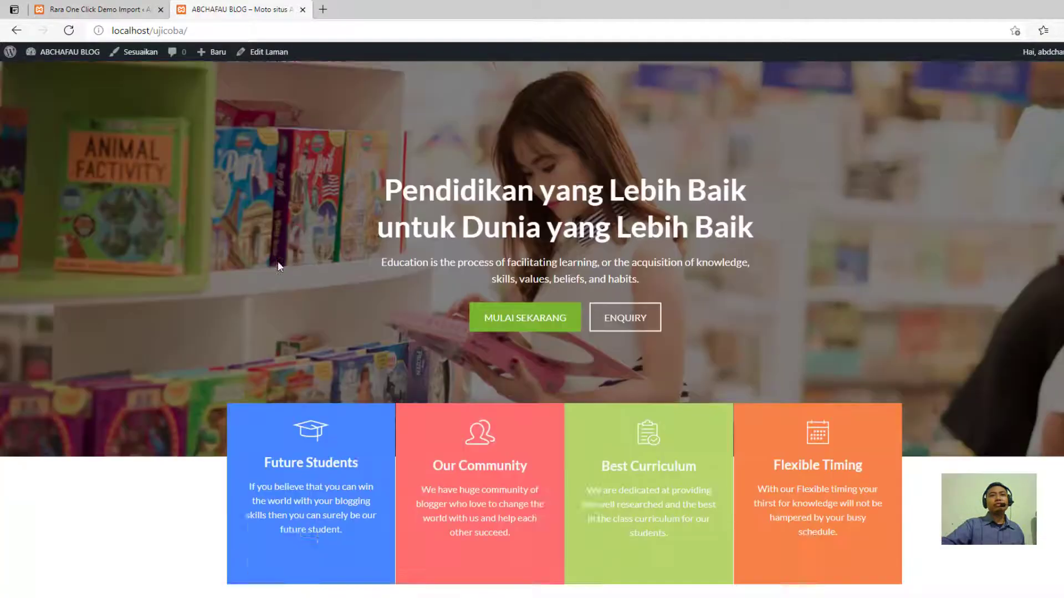
pyautogui.scroll(-10, 279, 267)
pyautogui.scroll(3, 257, 278)
pyautogui.scroll(-5, 256, 278)
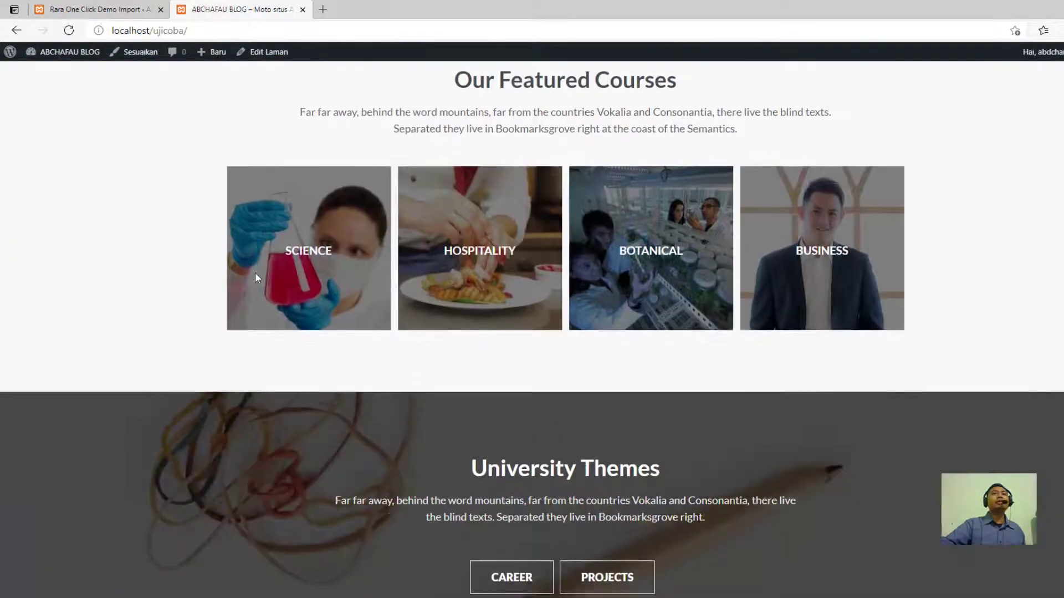
pyautogui.scroll(-4, 257, 276)
pyautogui.scroll(12, 255, 274)
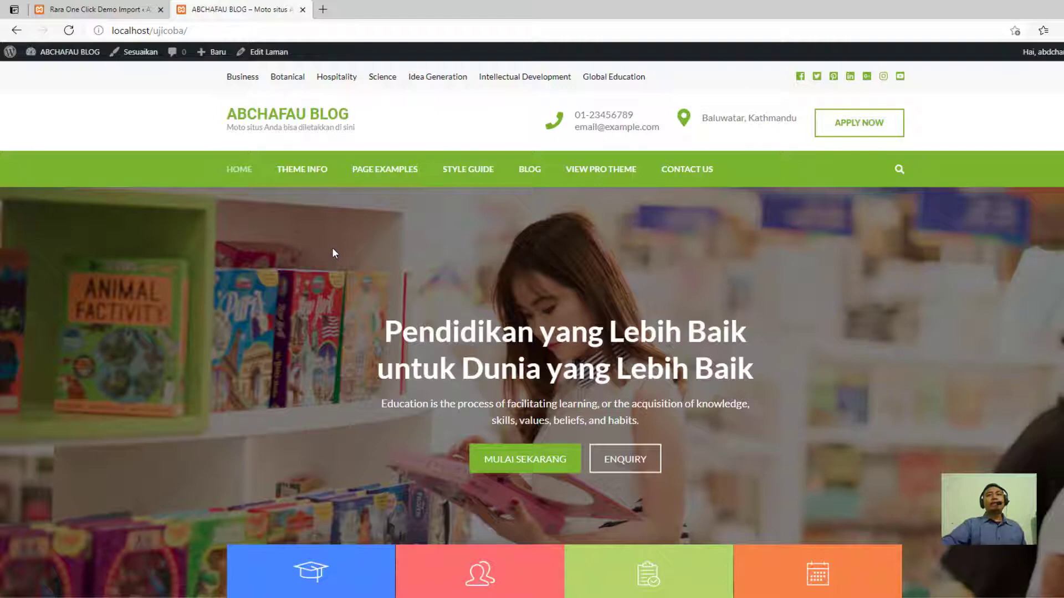
pyautogui.scroll(-20, 333, 252)
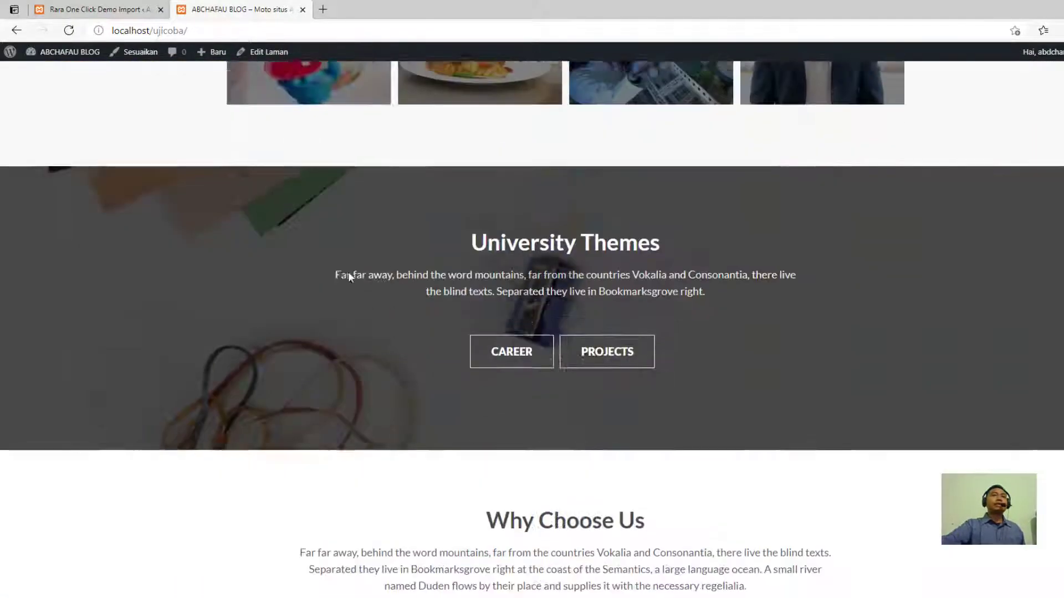
pyautogui.scroll(7, 310, 283)
pyautogui.scroll(13, 262, 285)
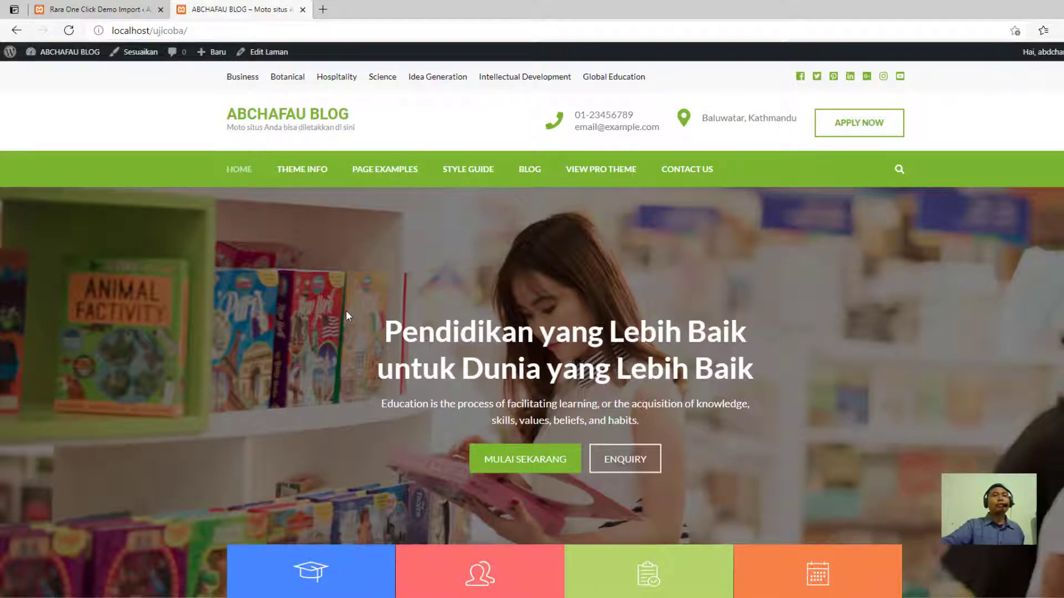
pyautogui.scroll(-1, 304, 364)
pyautogui.scroll(1, 311, 302)
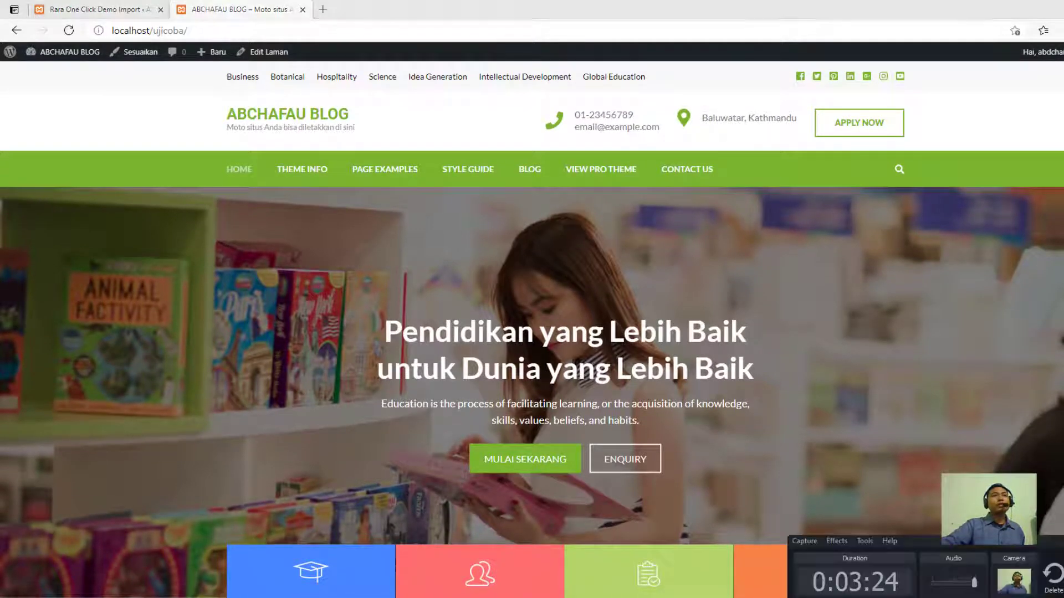
# - Return to the WordPress admin's theme list, open the customizer for the active School Zone theme and look over its preview
pyautogui.click(100, 10)
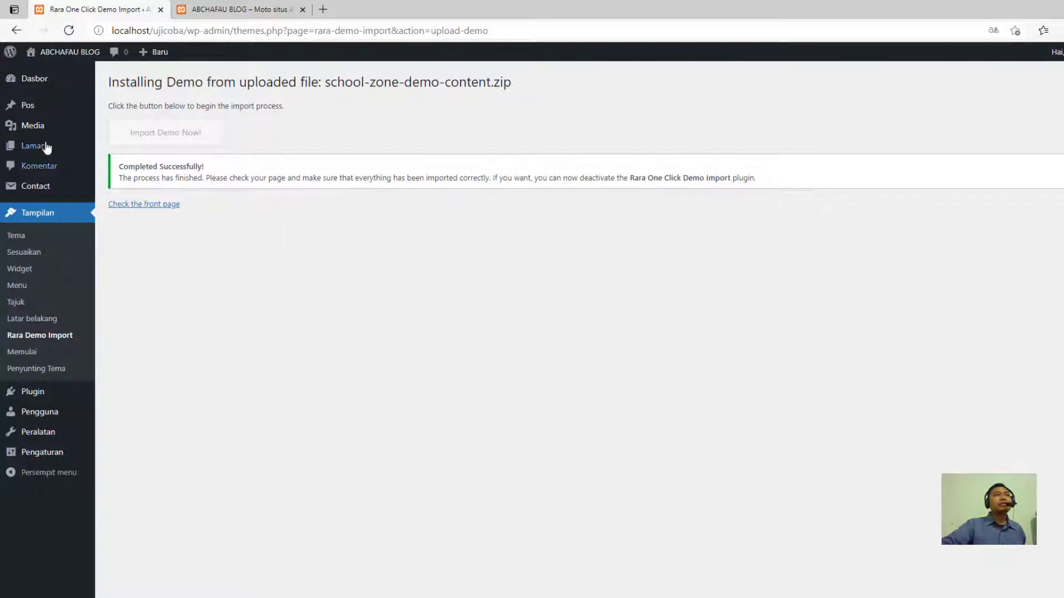
pyautogui.click(50, 238)
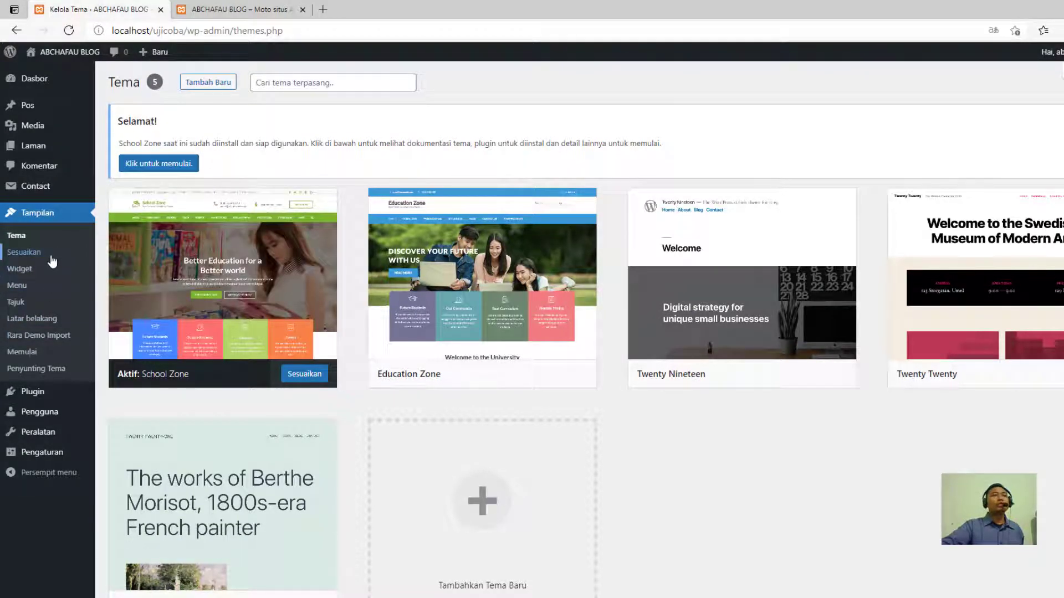
pyautogui.click(305, 374)
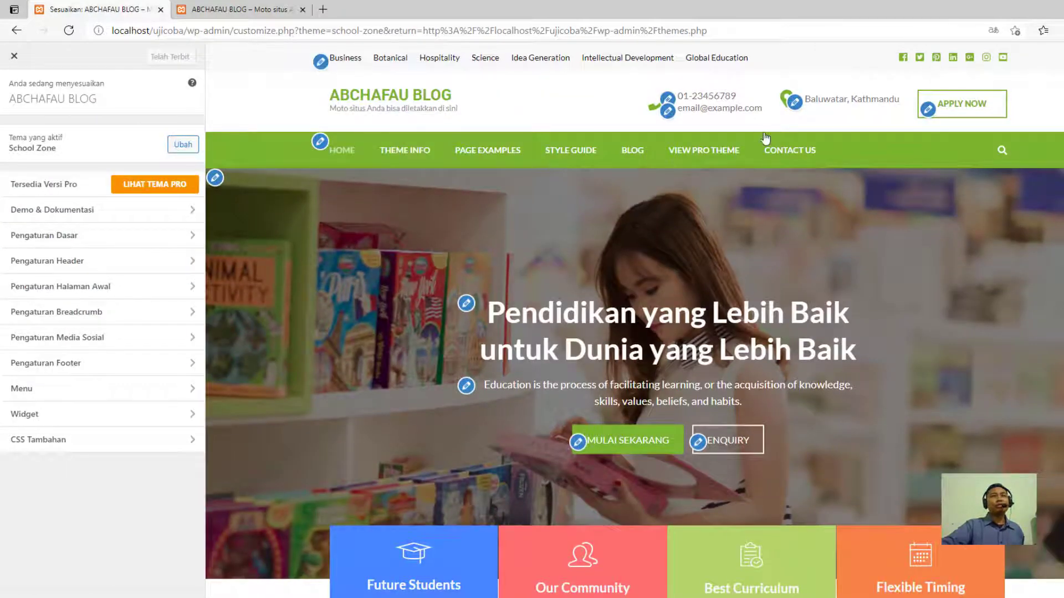
pyautogui.scroll(-3, 286, 281)
pyautogui.scroll(3, 228, 297)
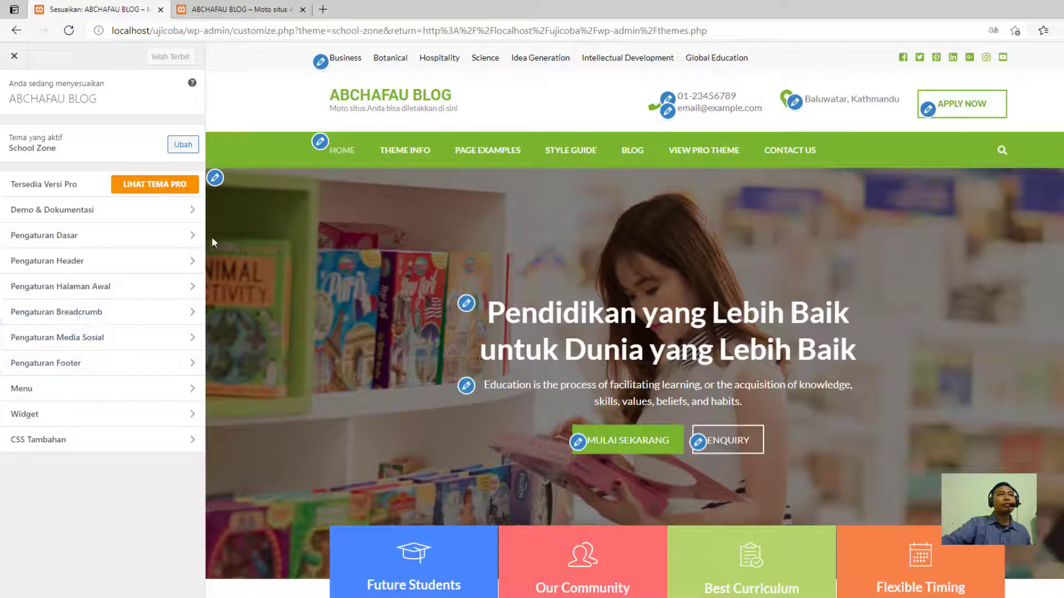
# - Check what the Demo & Dokumentasi and Pengaturan Dasar sections of the customizer contain, returning to the main settings list
pyautogui.click(105, 210)
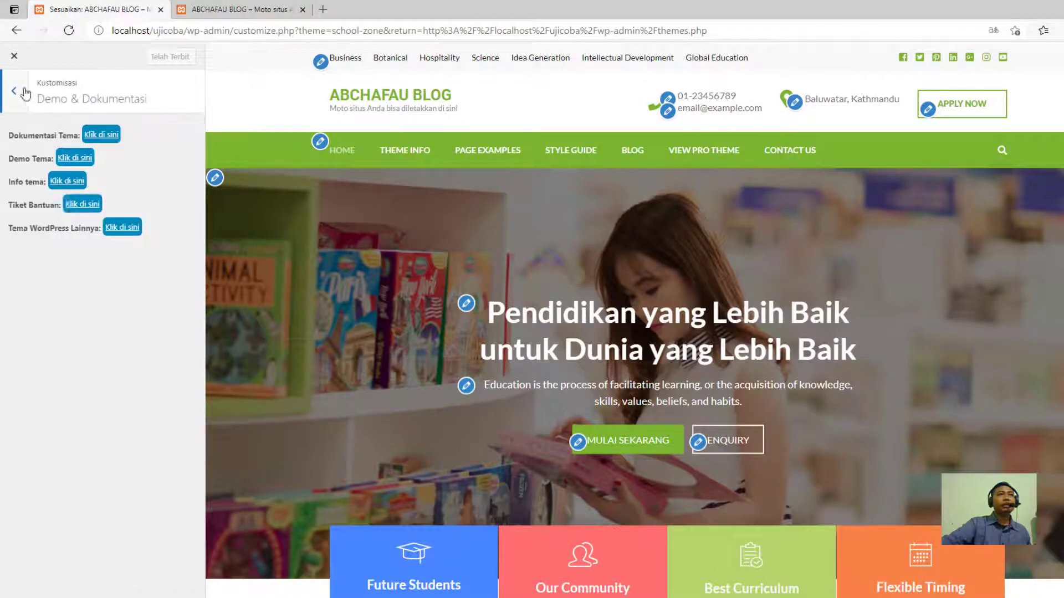
pyautogui.click(25, 94)
pyautogui.click(51, 237)
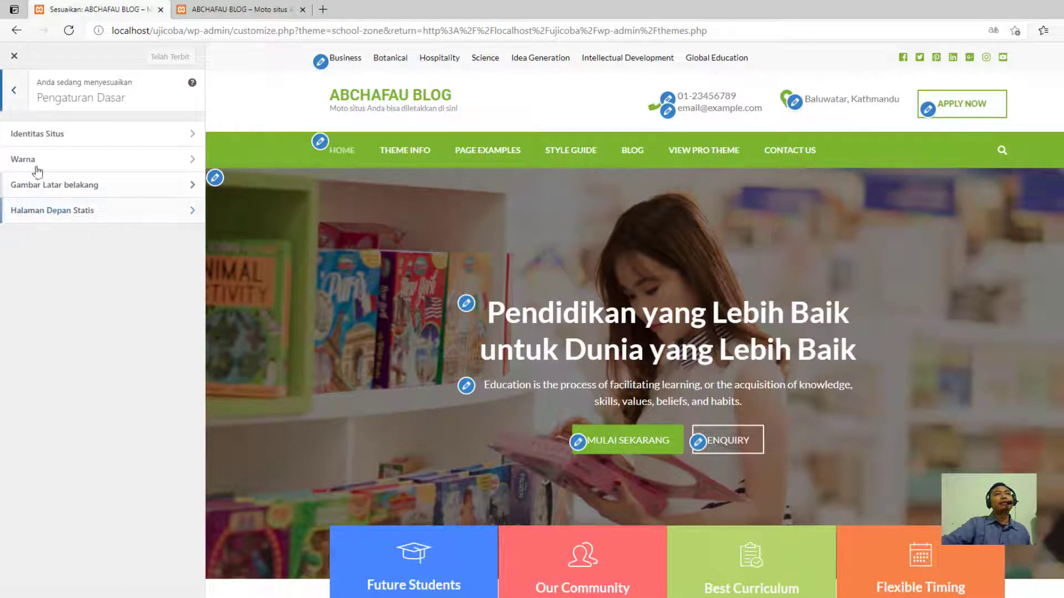
pyautogui.click(18, 93)
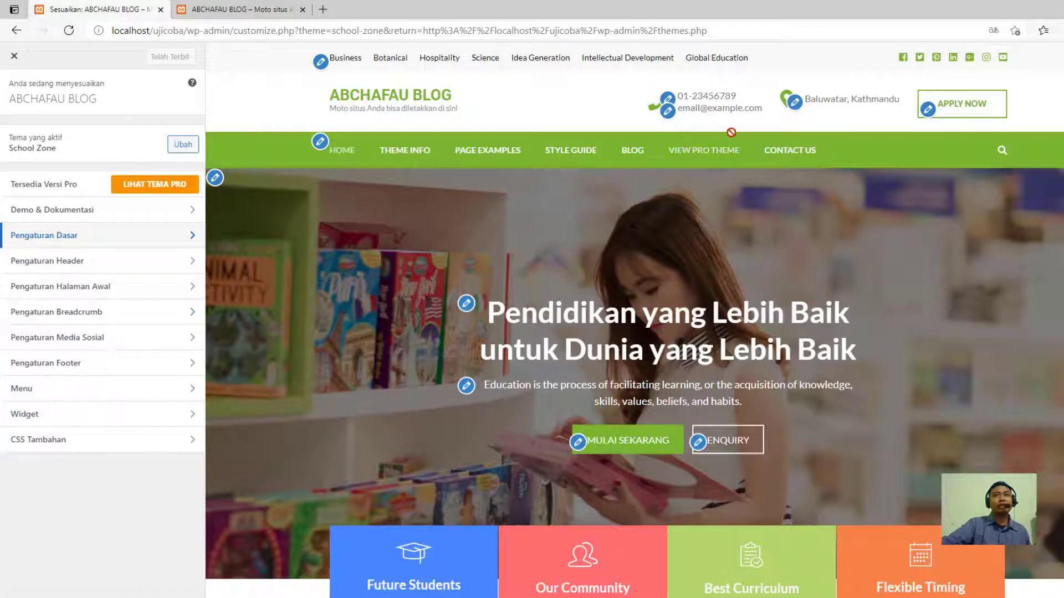
# - Open the menu location settings from the preview's upper links menu and check the menus available for the Utama location
pyautogui.click(321, 61)
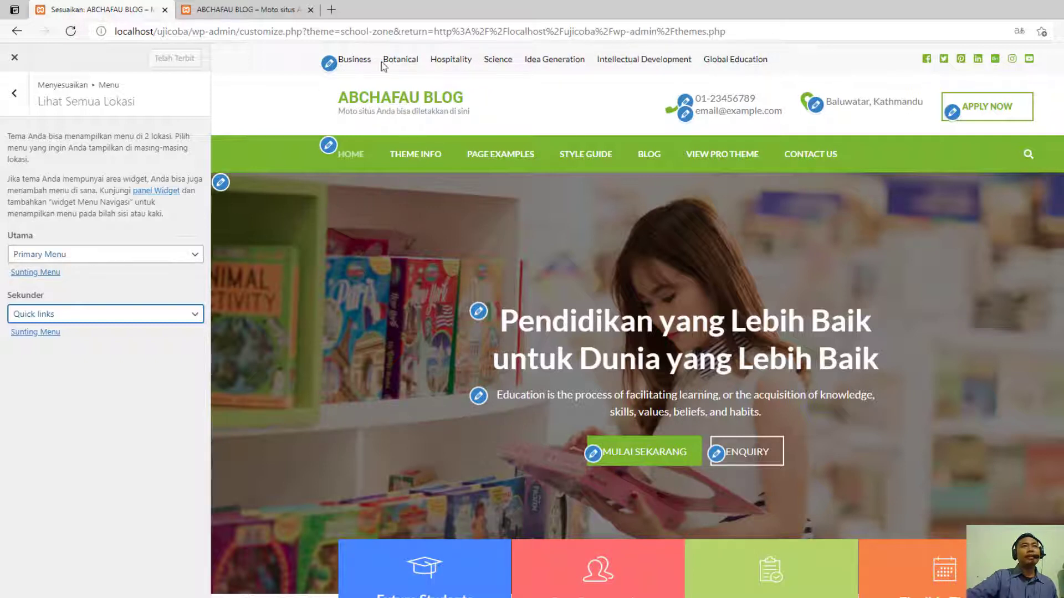
pyautogui.click(120, 254)
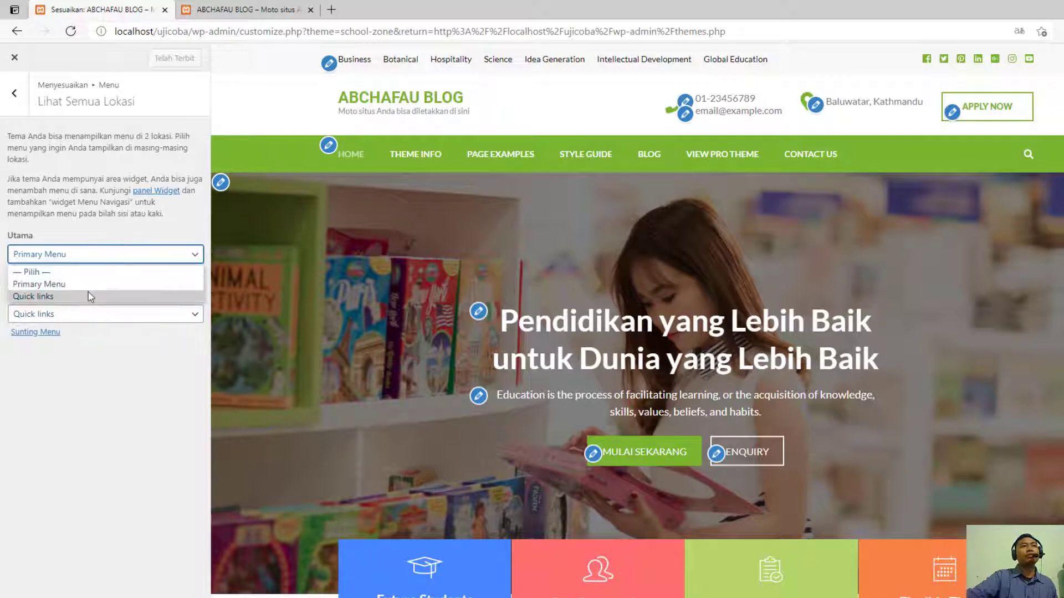
pyautogui.click(128, 260)
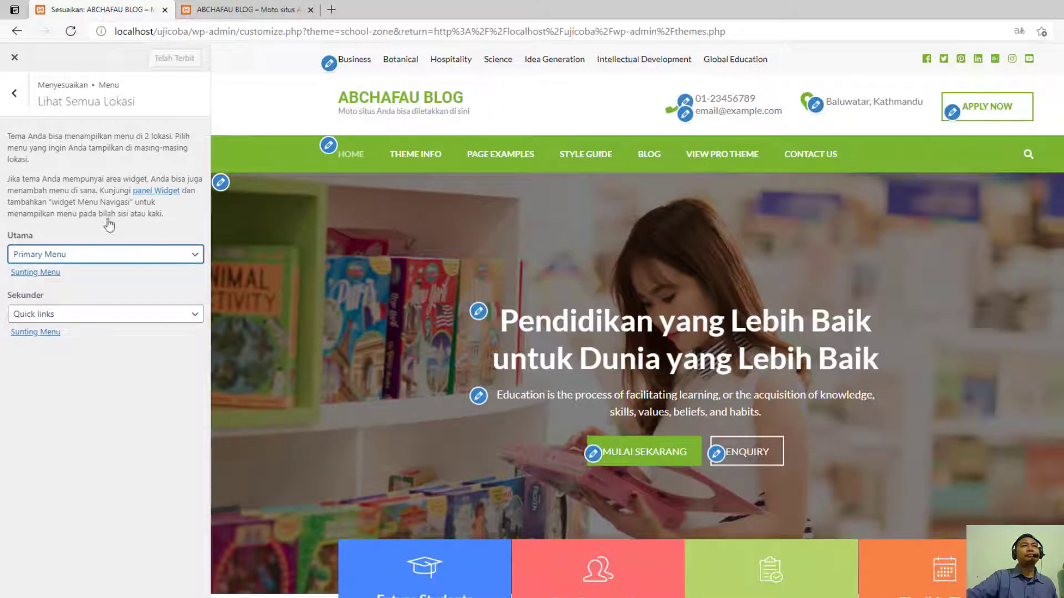
# - Close the customizer, open the admin's menu editor and look over the structure of the Primary Menu
pyautogui.click(15, 58)
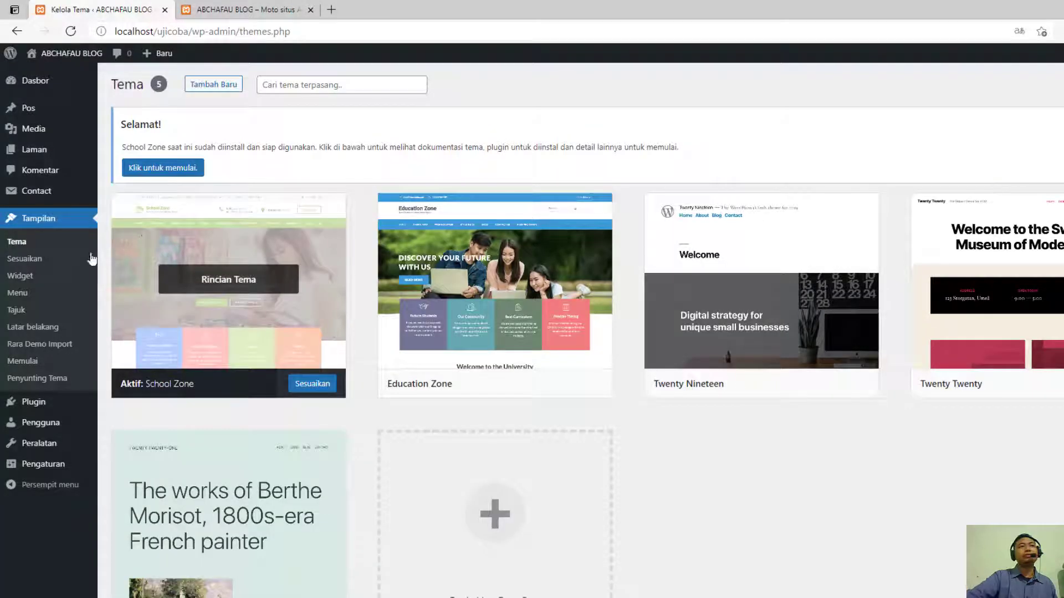
pyautogui.click(62, 294)
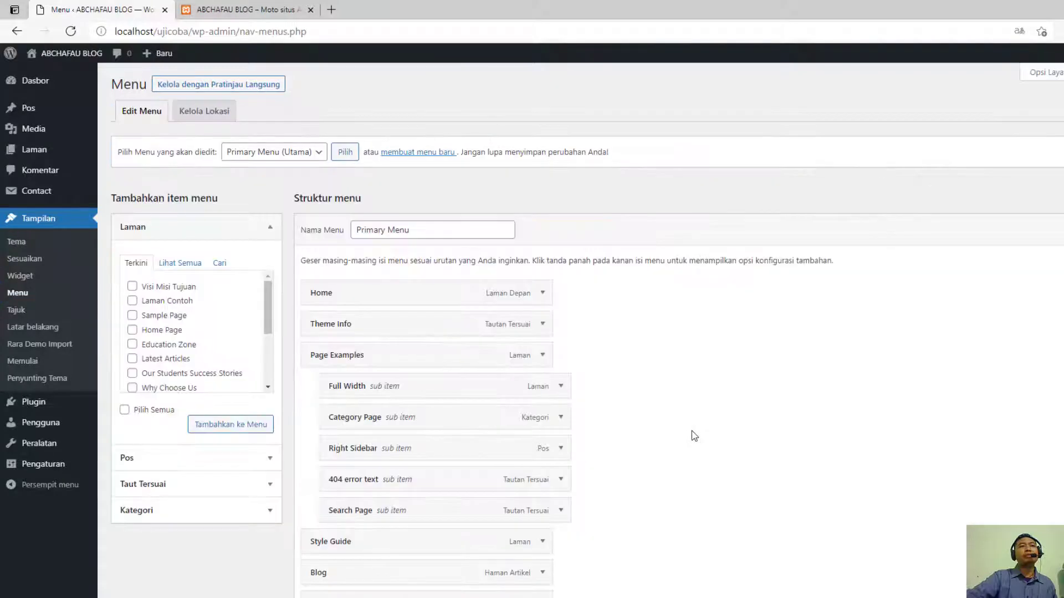
pyautogui.scroll(-3, 690, 404)
pyautogui.scroll(3, 737, 385)
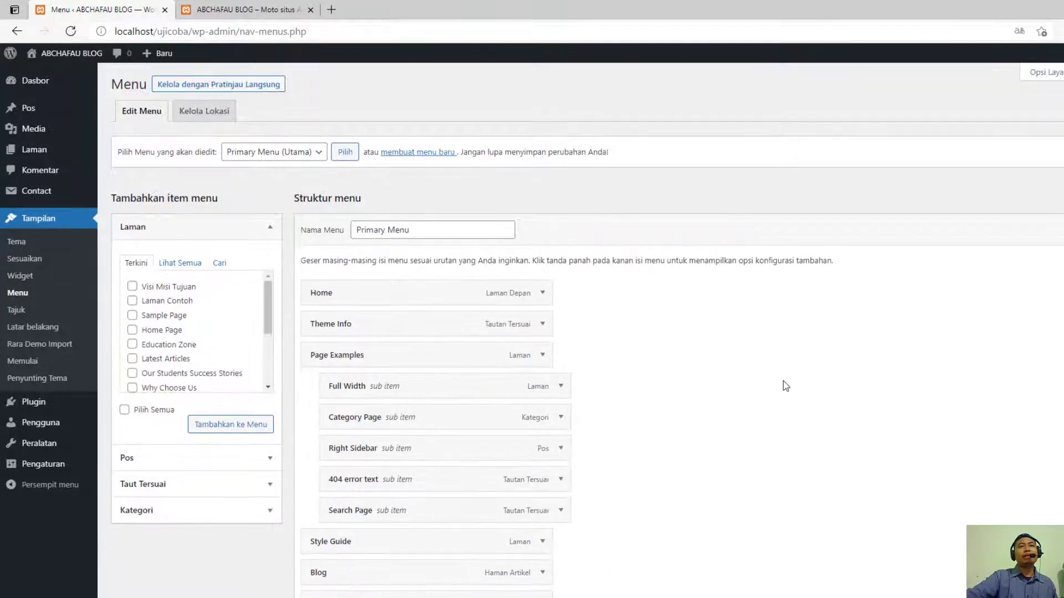
pyautogui.click(416, 229)
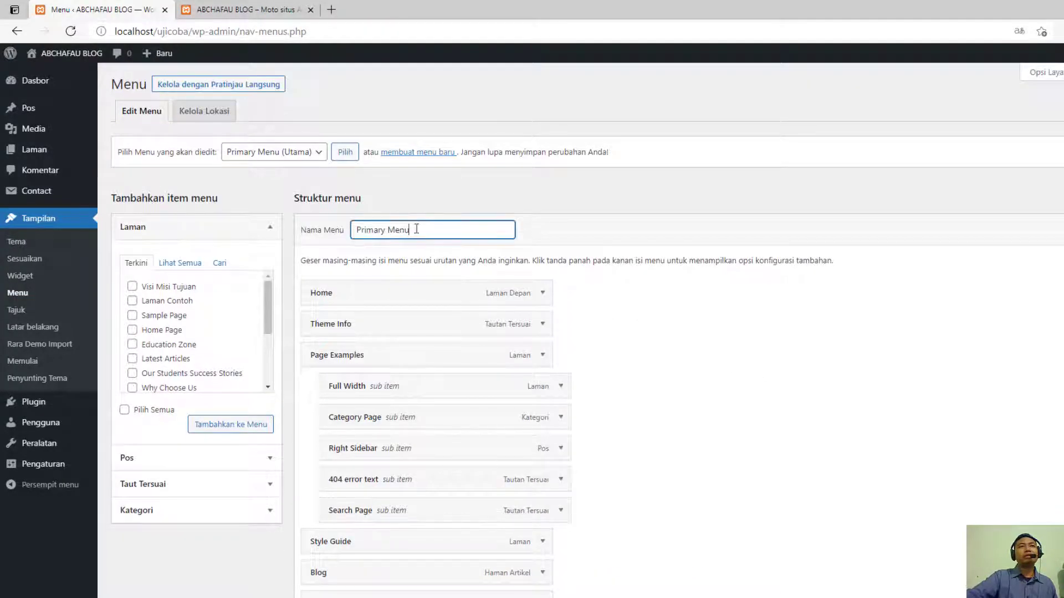
# - Load the Quick links (Sekunder) menu for editing
pyautogui.click(317, 152)
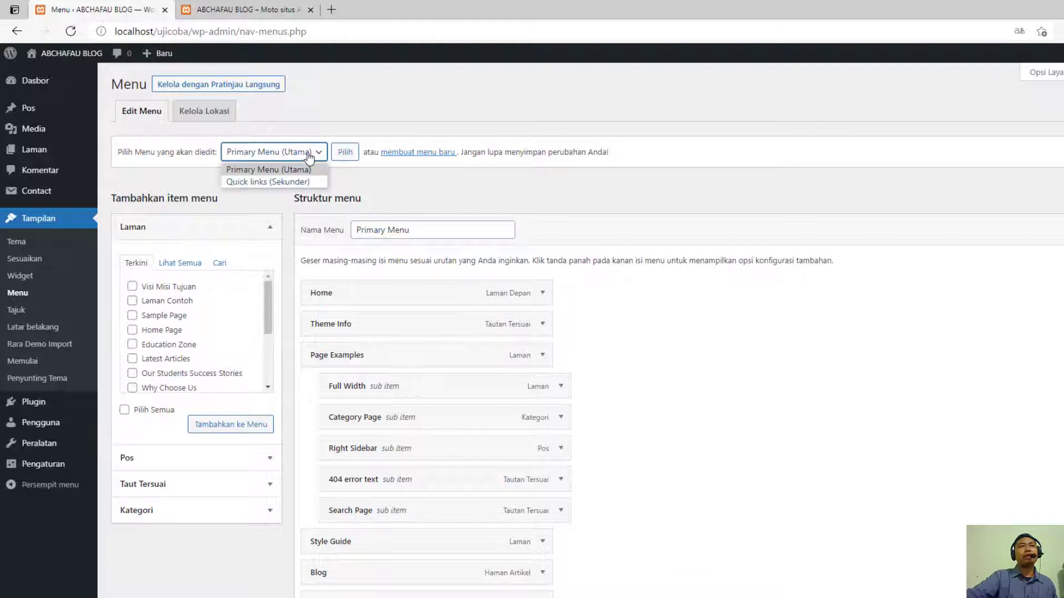
pyautogui.click(284, 185)
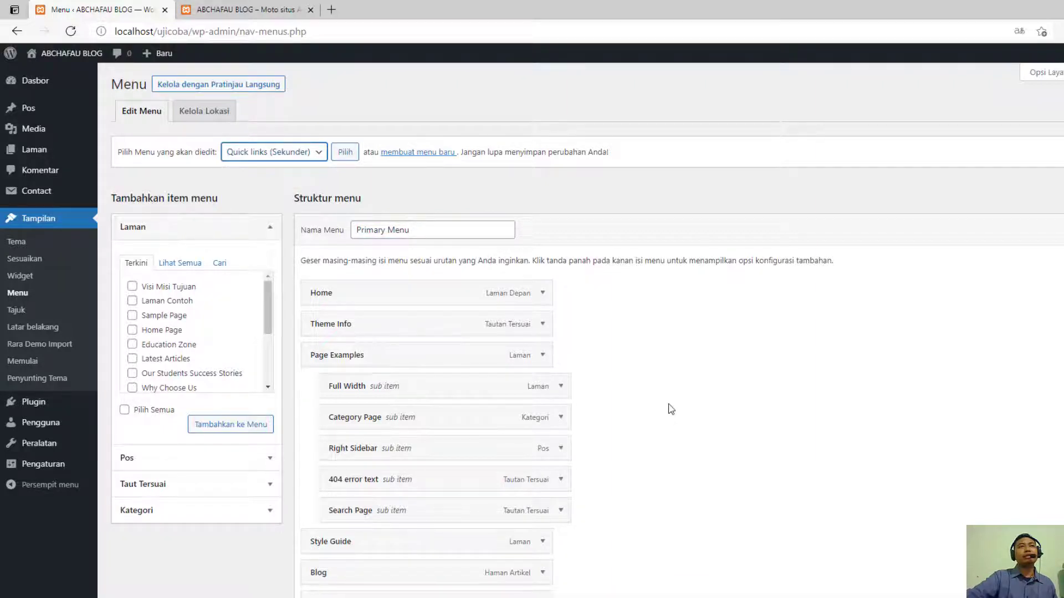
pyautogui.click(345, 153)
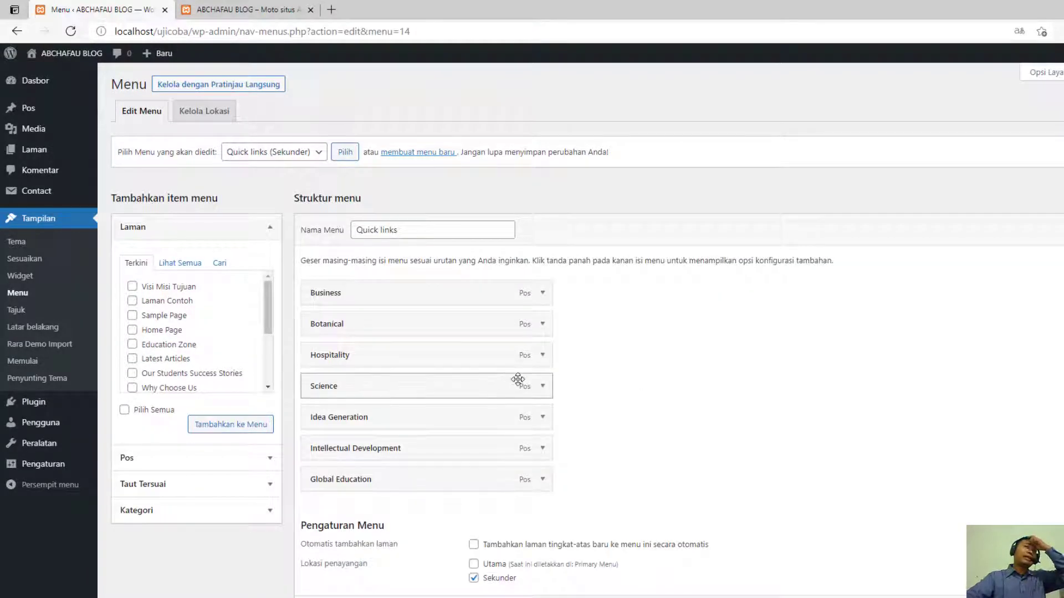
# - Compare the Quick links items with the homepage's upper links and open the Business item's navigation label for editing
pyautogui.click(275, 12)
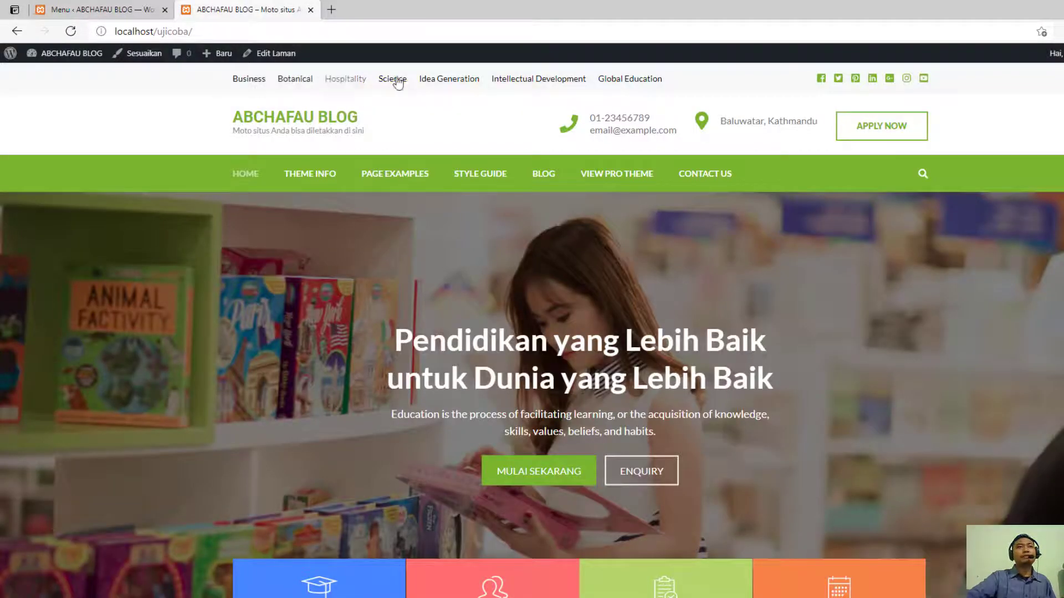
pyautogui.click(94, 6)
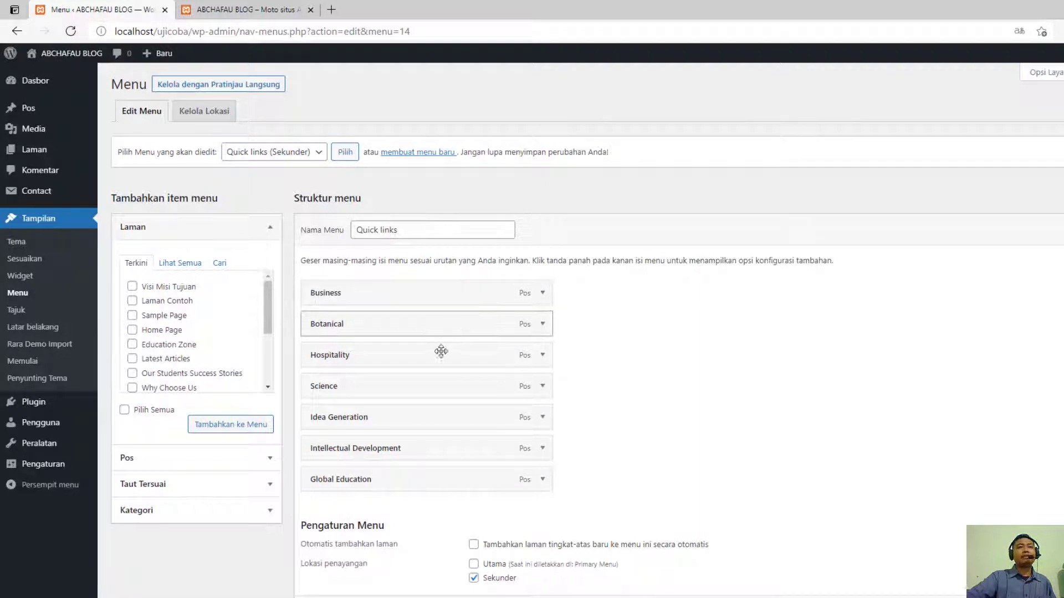
pyautogui.click(543, 293)
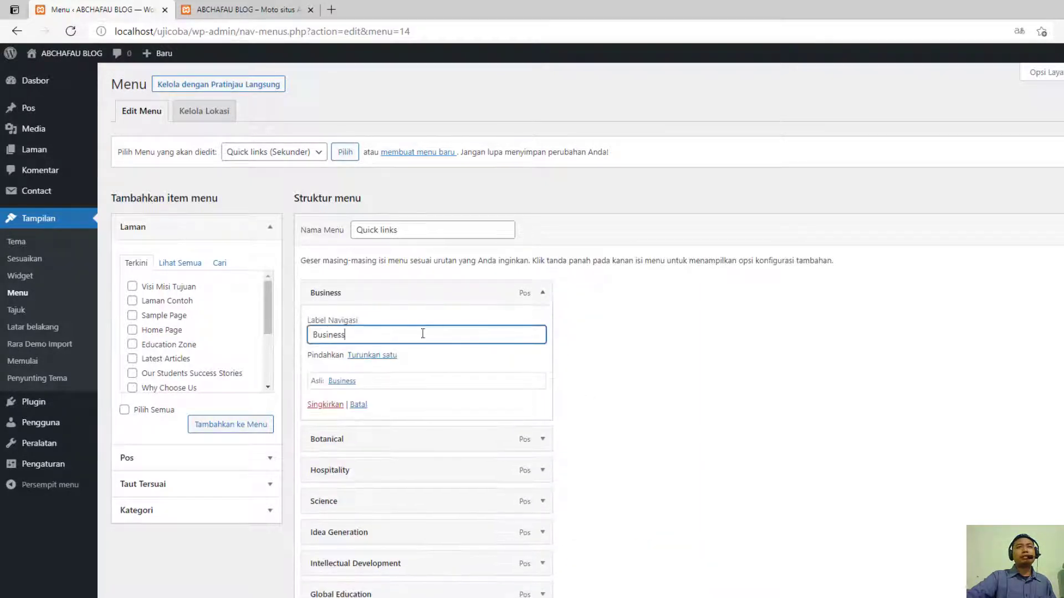
pyautogui.moveTo(423, 333); pyautogui.dragTo(317, 333)
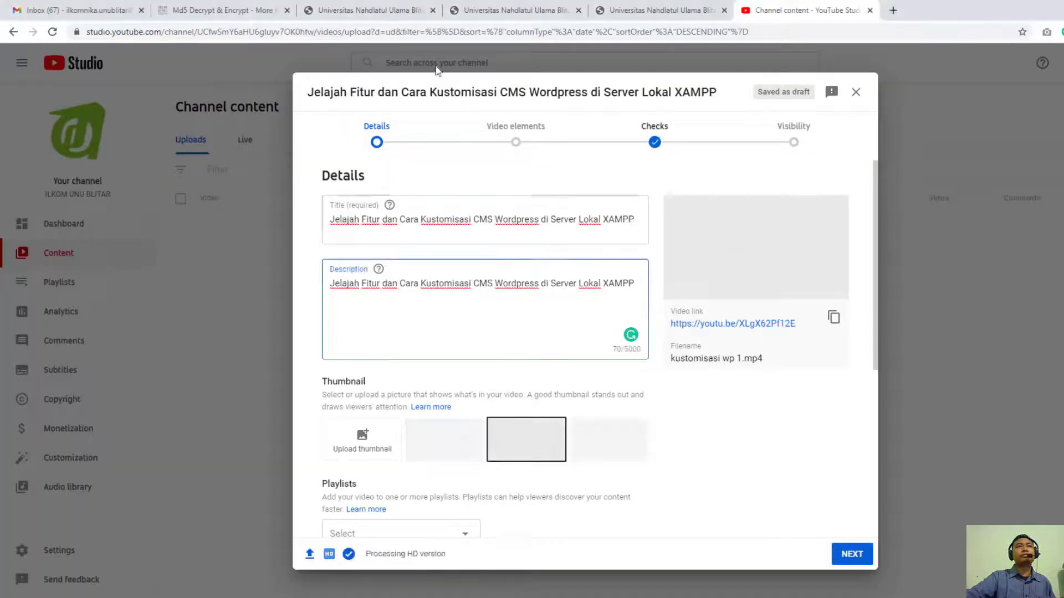
# - Switch to the Chrome window, open the UNU Blitar website and find the Akses Cepat links in its footer
pyautogui.click(225, 8)
pyautogui.click(110, 7)
pyautogui.click(299, 6)
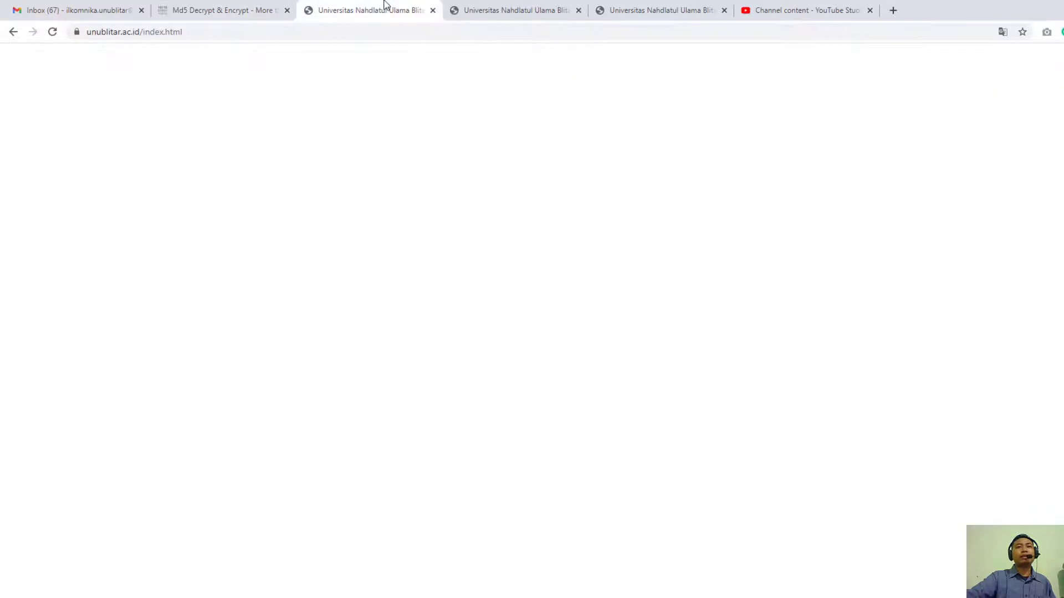
pyautogui.scroll(-10, 285, 330)
pyautogui.scroll(-2, 284, 326)
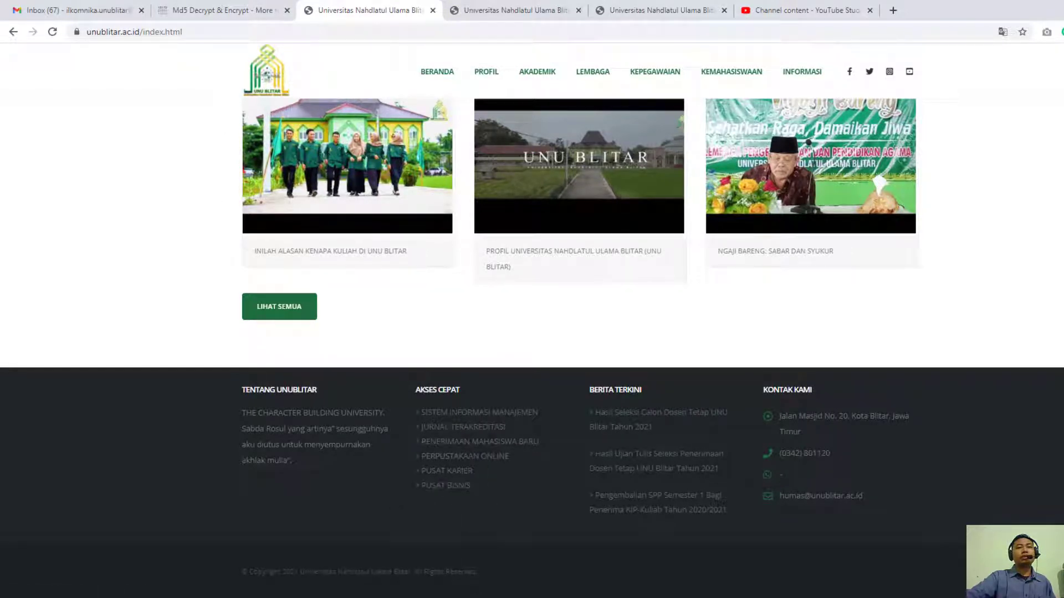
# - Open the footer's Sistem Informasi Manajemen link in a new tab, select its web address and return to the WordPress menu editor
pyautogui.rightClick(499, 413)
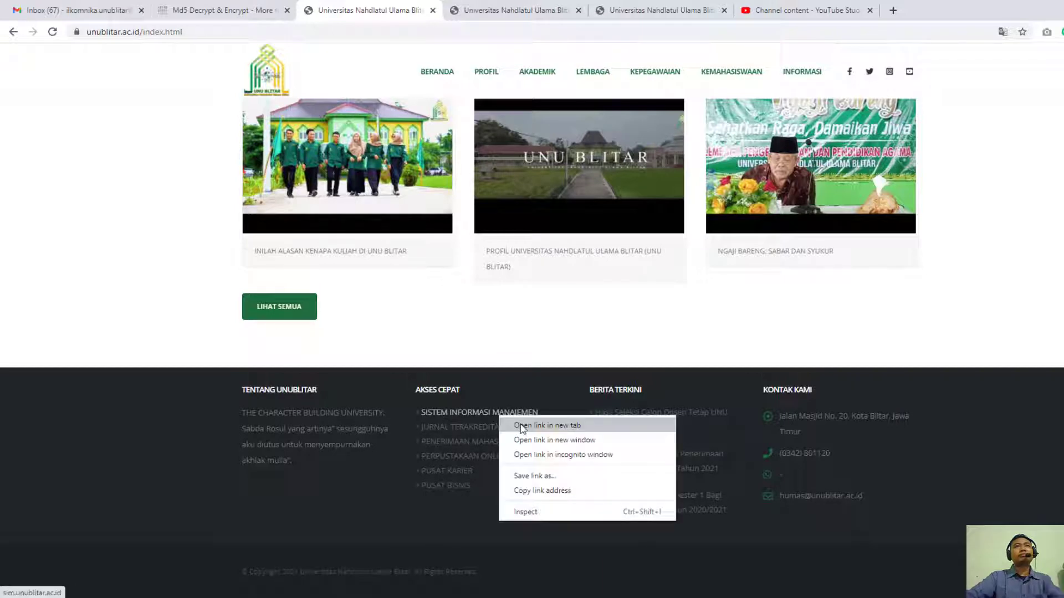
pyautogui.click(526, 422)
pyautogui.click(502, 12)
pyautogui.click(497, 31)
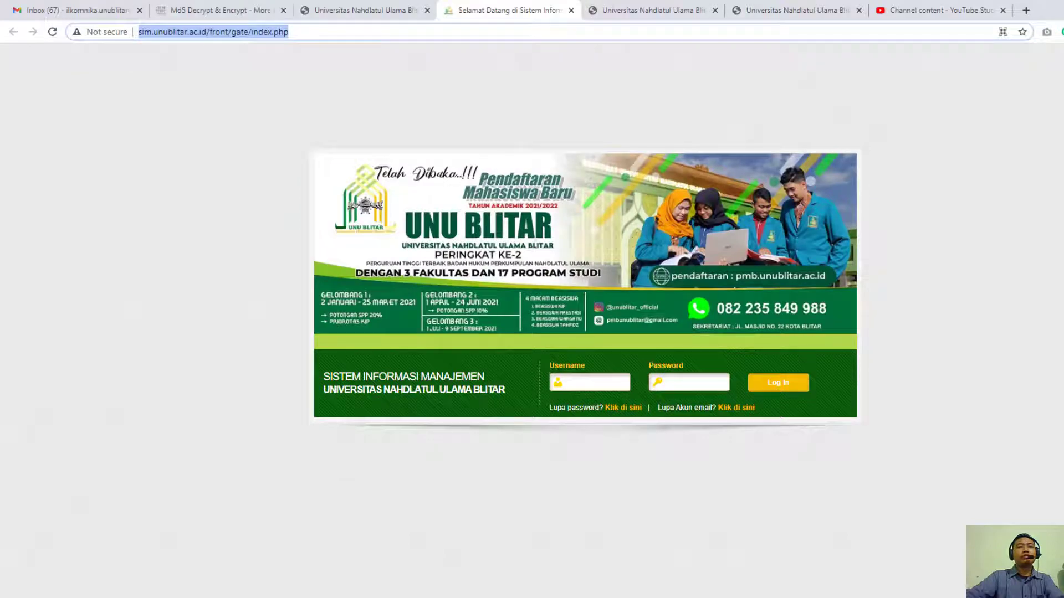
pyautogui.click(435, 597)
pyautogui.click(462, 588)
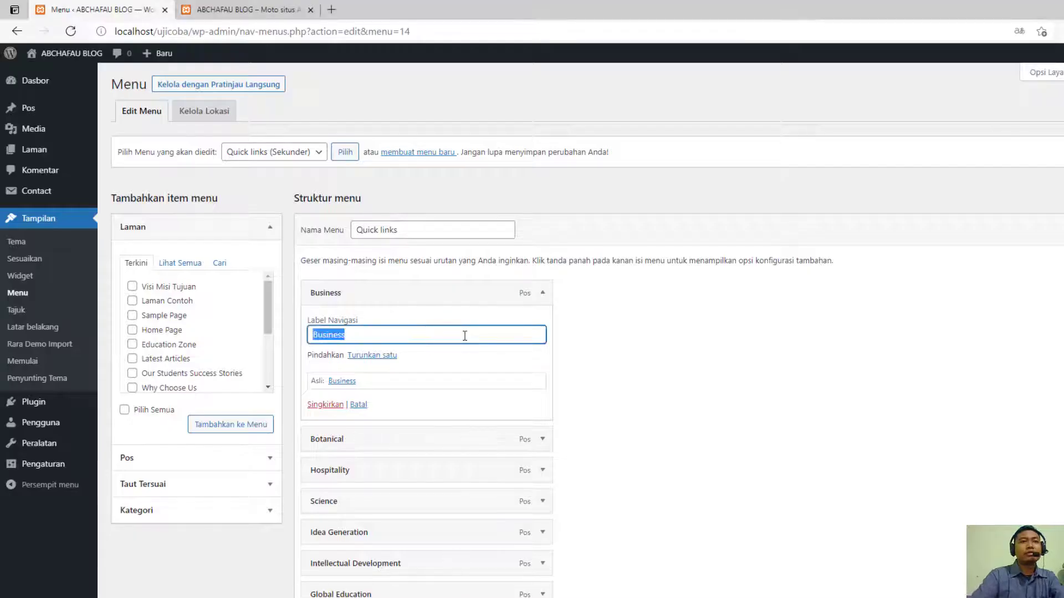
# - Change the Business item's navigation label to "Sistem Informasi Manajemen" and collapse the item
pyautogui.write('SIM')
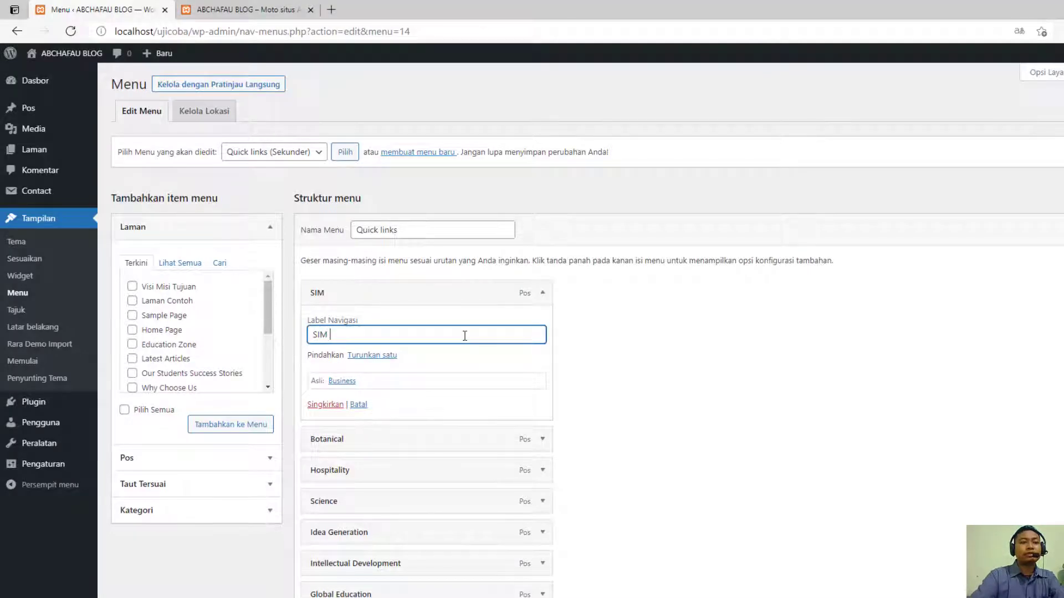
pyautogui.press('BackSpace')
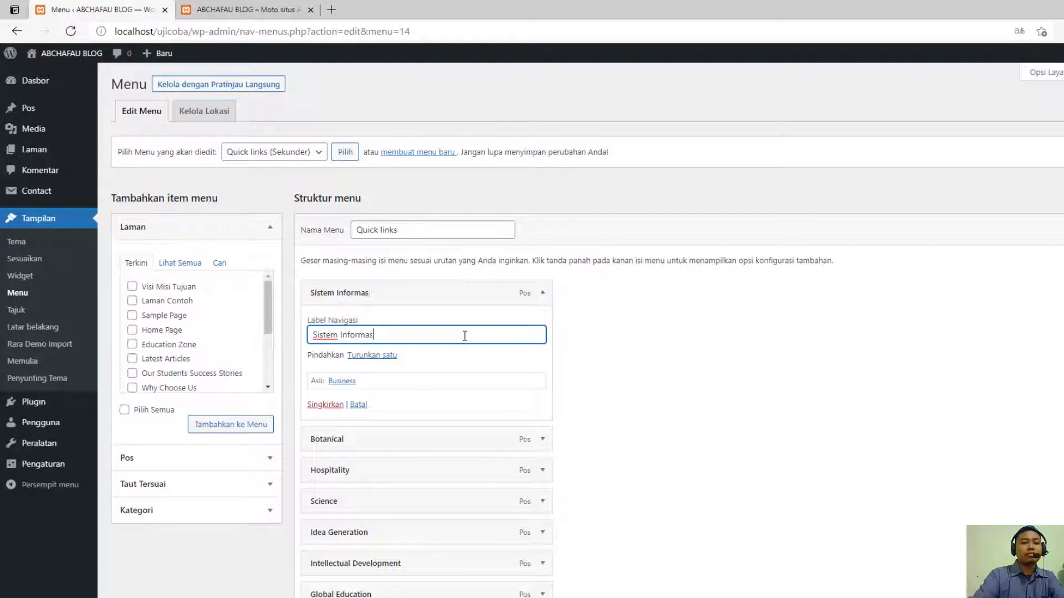
pyautogui.write('stem Informasi Ma')
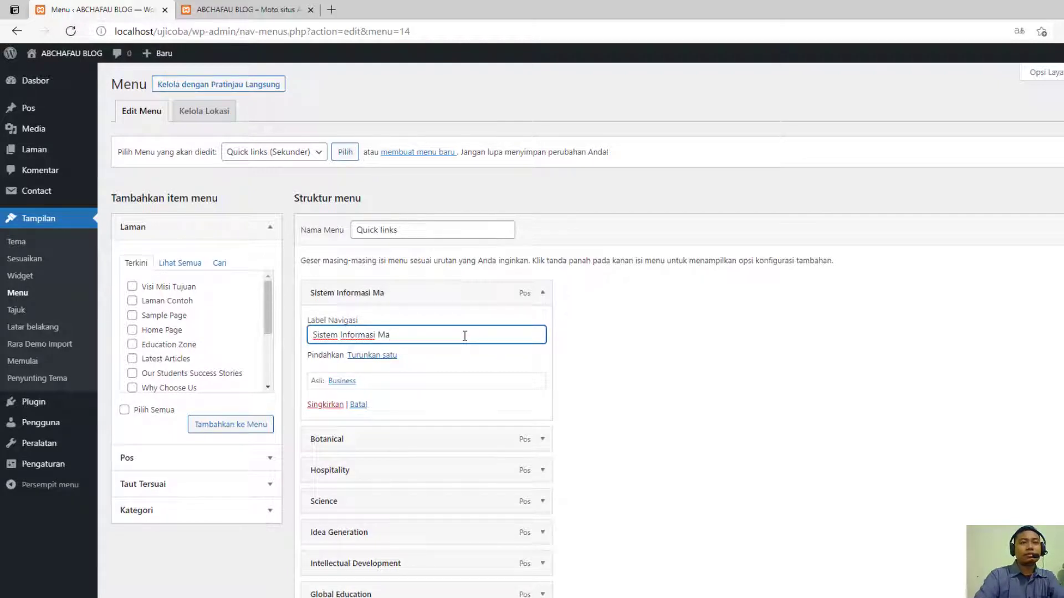
pyautogui.write('najemen')
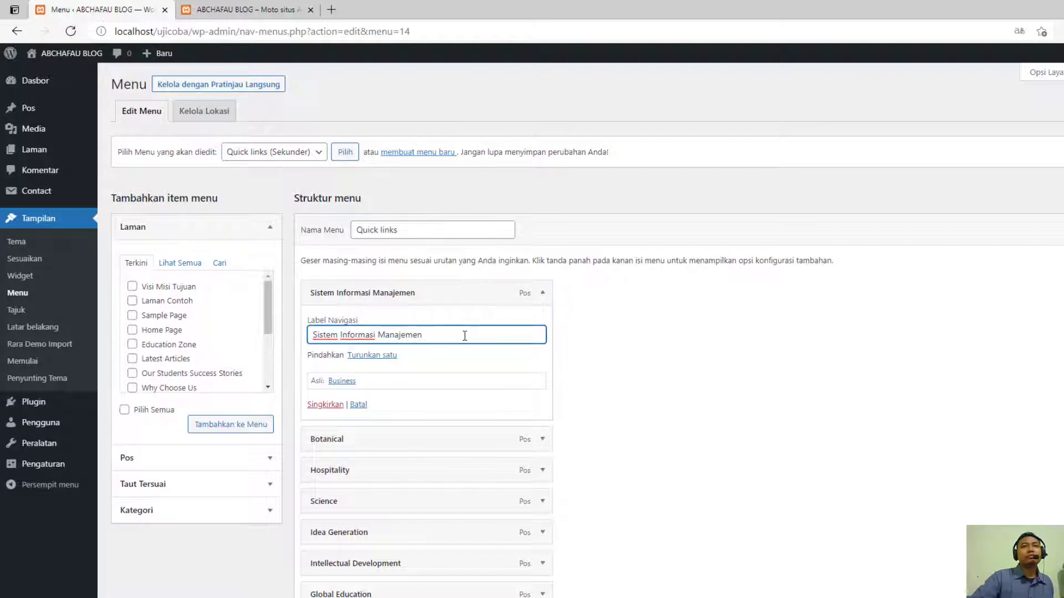
pyautogui.click(543, 296)
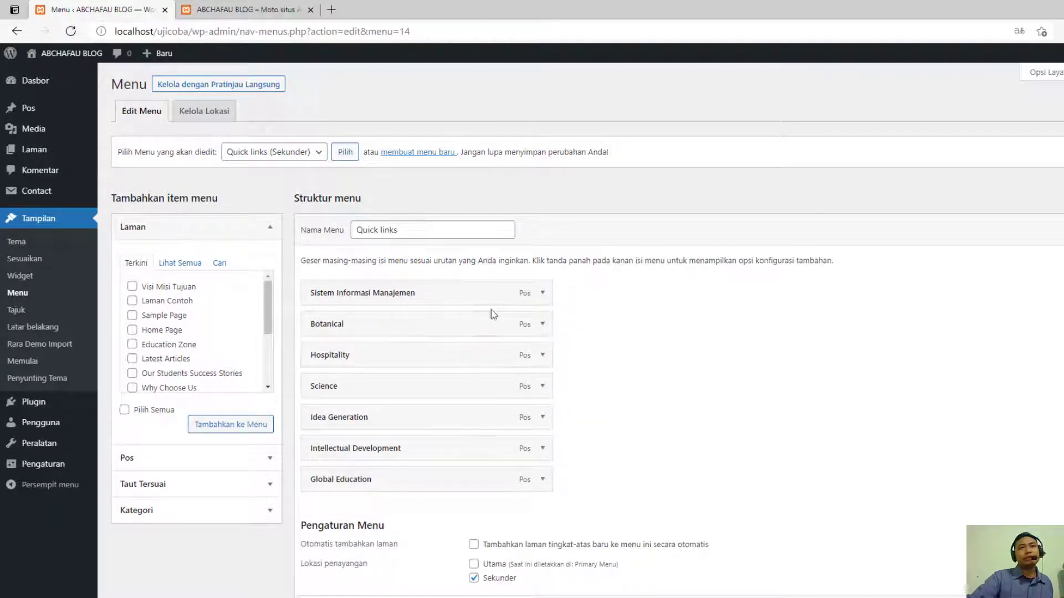
pyautogui.click(541, 298)
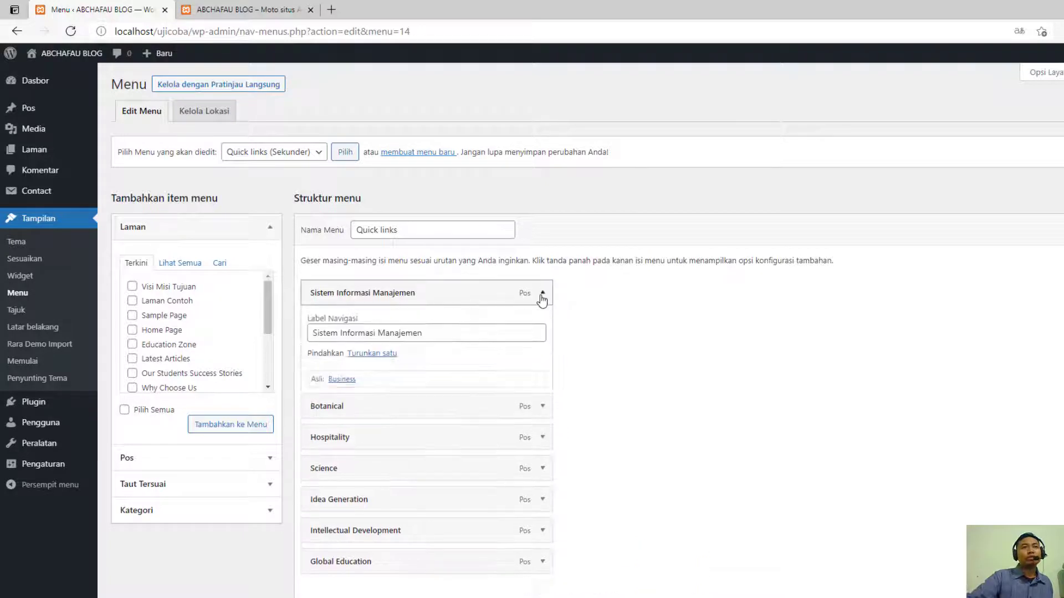
pyautogui.click(542, 299)
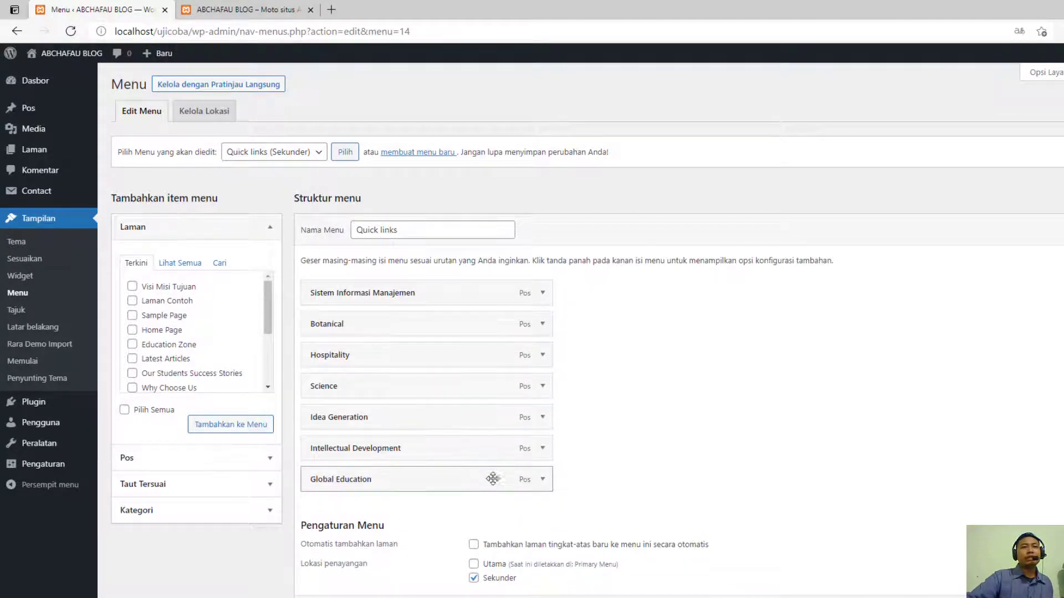
# - Remove the Global Education, Intellectual Development and Idea Generation items from the Quick links menu
pyautogui.click(542, 480)
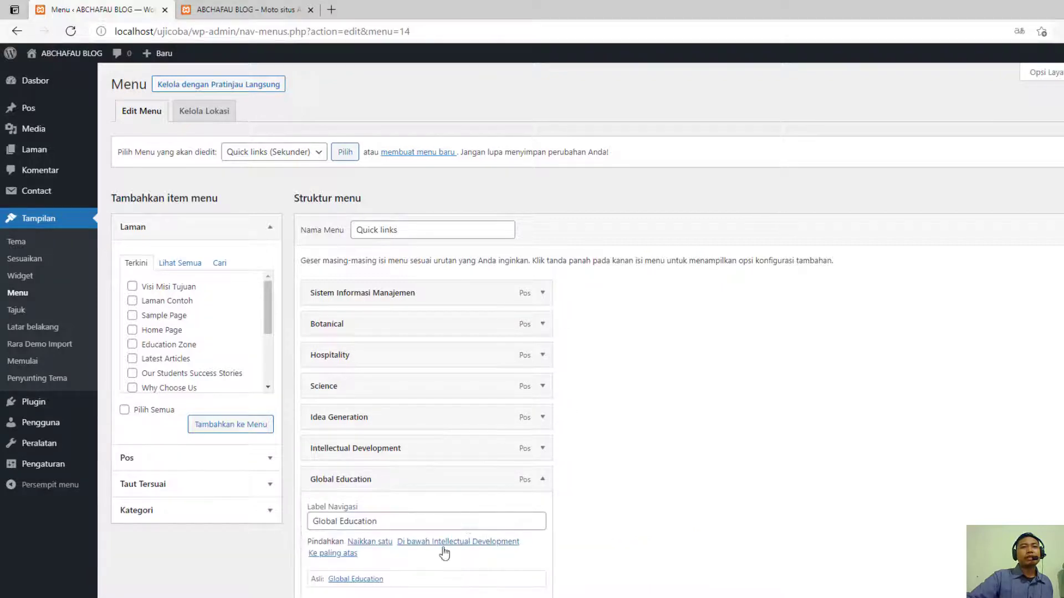
pyautogui.scroll(-3, 397, 566)
pyautogui.click(325, 430)
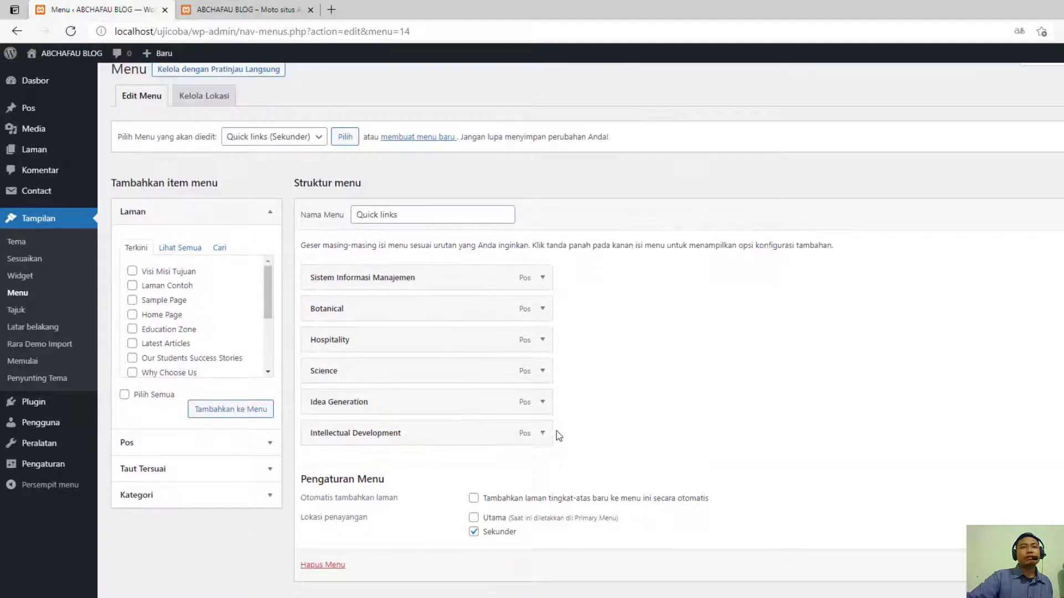
pyautogui.click(542, 432)
pyautogui.click(316, 545)
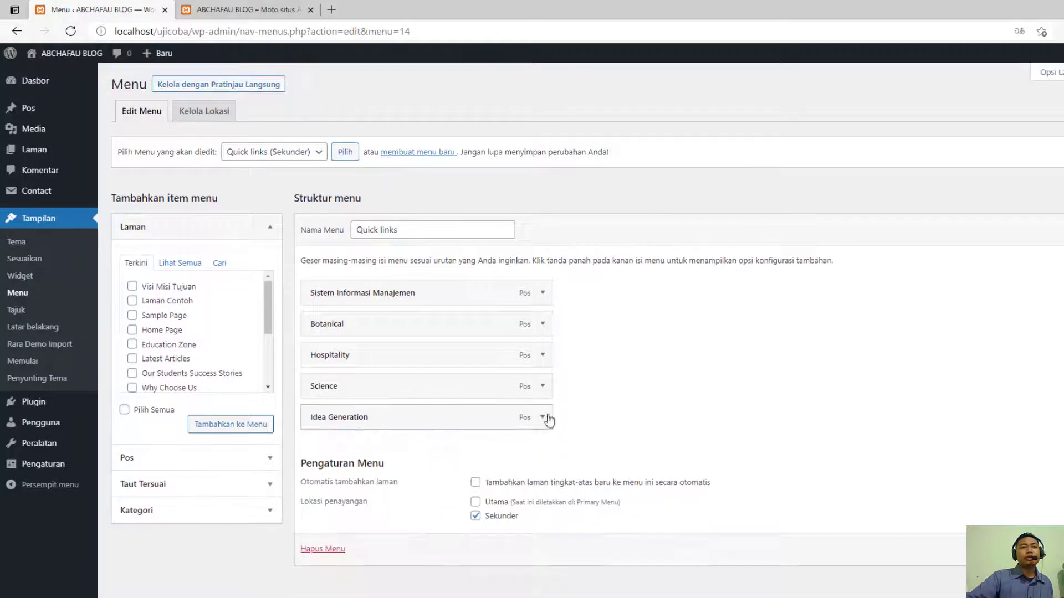
pyautogui.click(543, 416)
pyautogui.click(316, 530)
# - Remove the Science, Hospitality and Botanical items from the Quick links menu
pyautogui.click(543, 386)
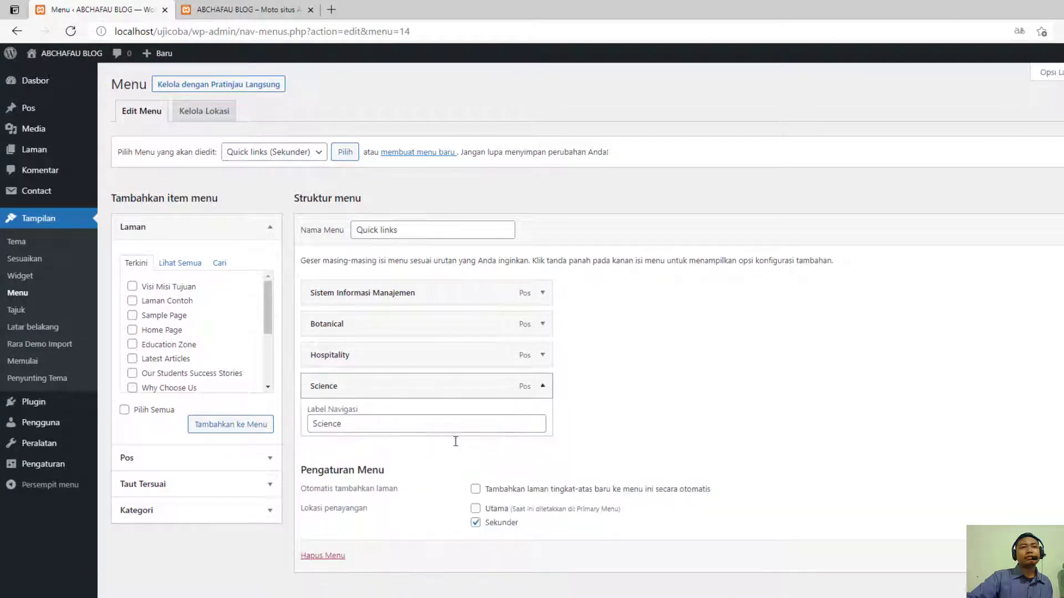
pyautogui.click(325, 500)
pyautogui.click(542, 355)
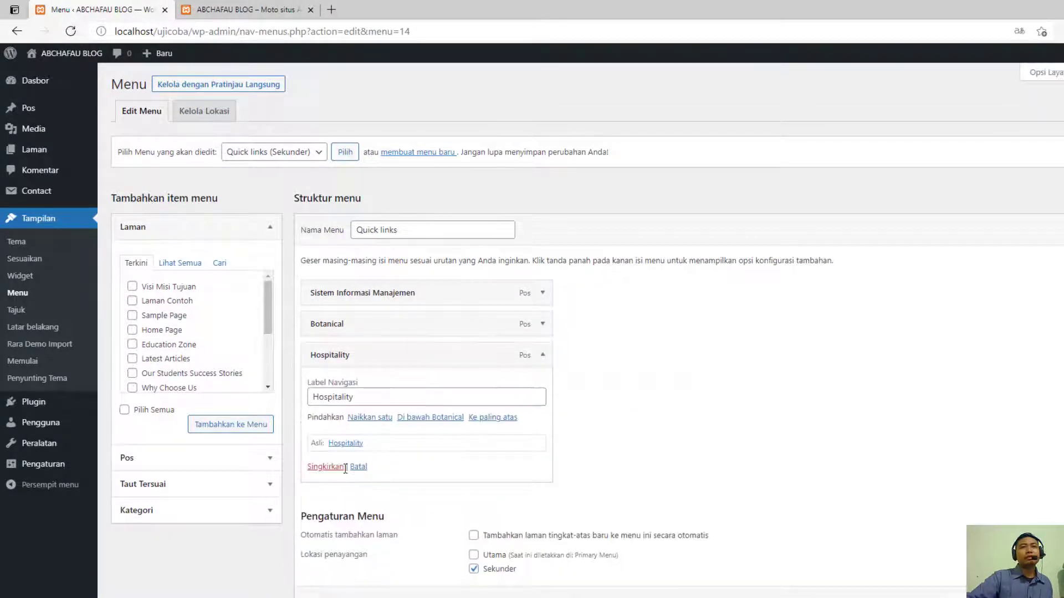
pyautogui.click(325, 465)
pyautogui.click(543, 324)
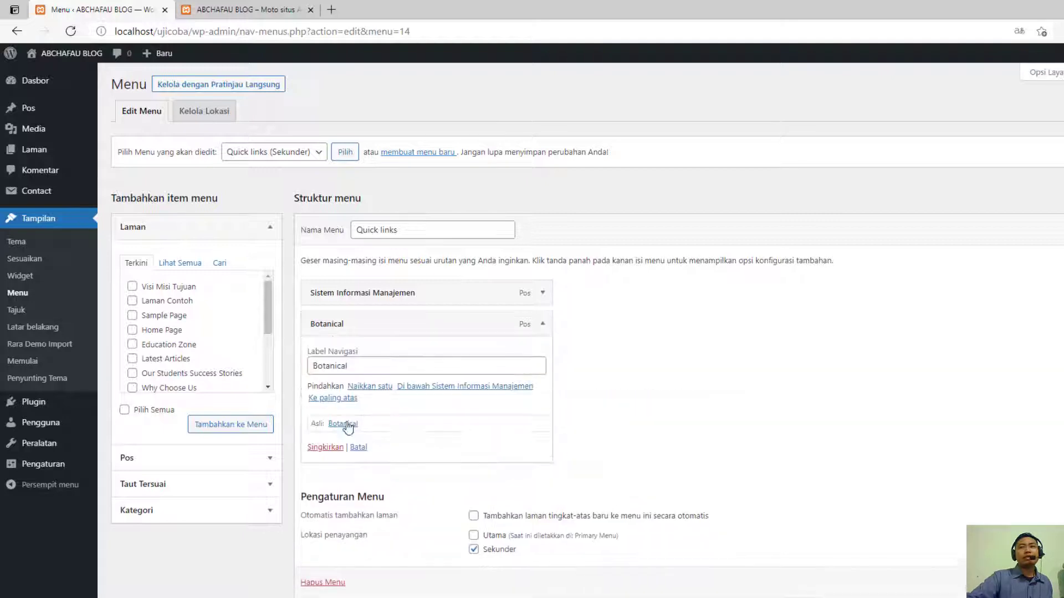
pyautogui.click(319, 441)
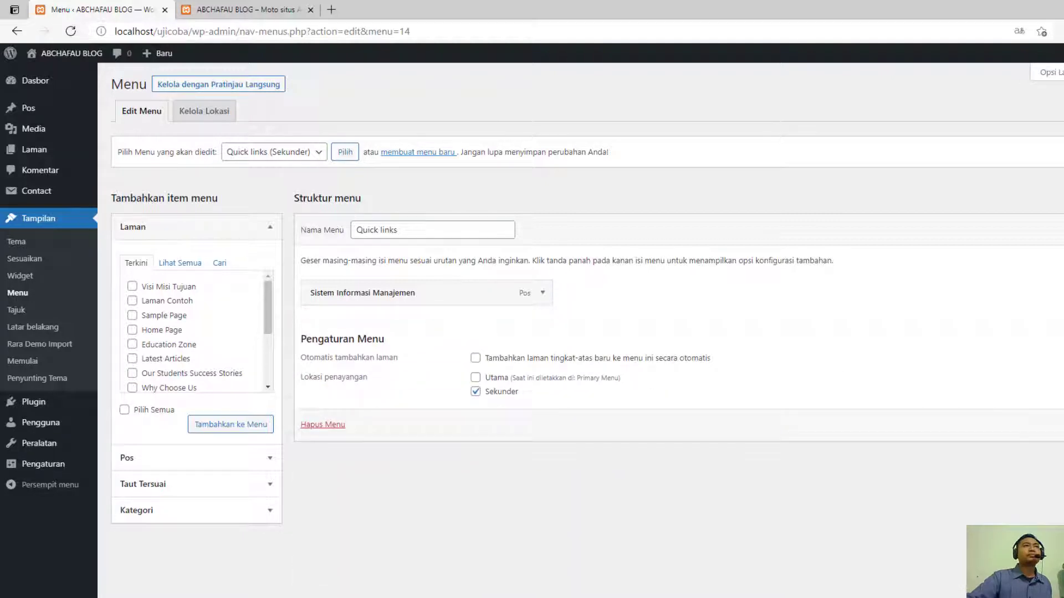
# - Save the Quick links menu and reload the homepage to check its upper links
pyautogui.click(1063, 424)
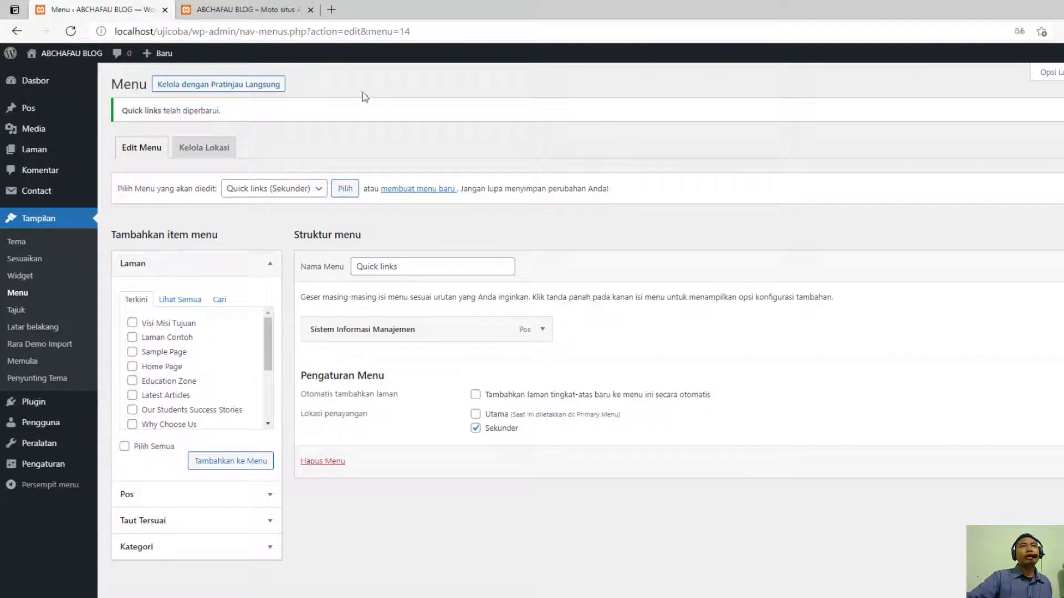
pyautogui.click(246, 9)
pyautogui.click(70, 31)
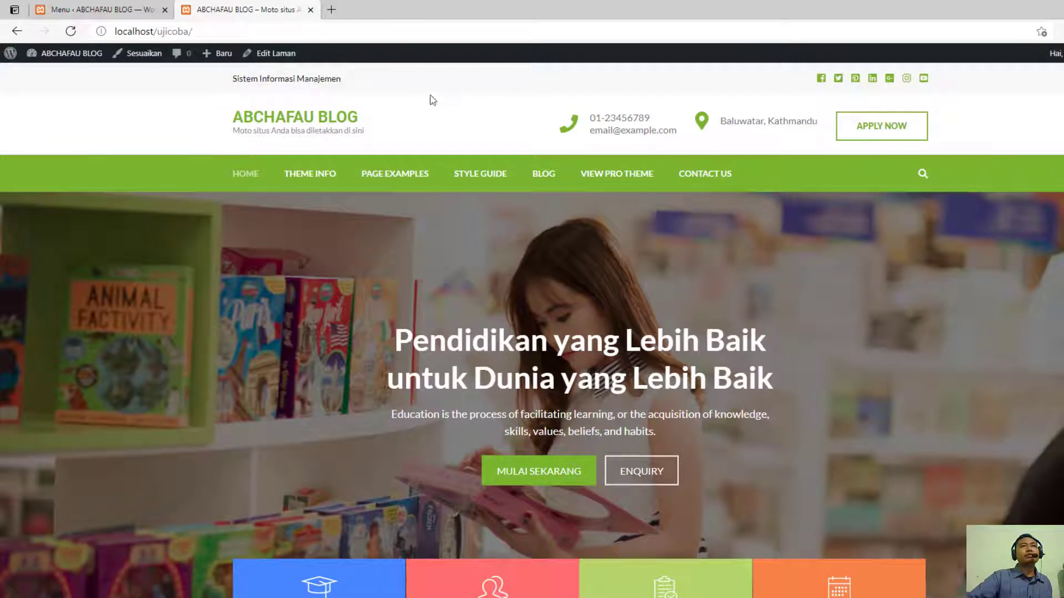
# - Return to the menu editor and check the item types and Laman pages that can be added to Quick links
pyautogui.click(97, 9)
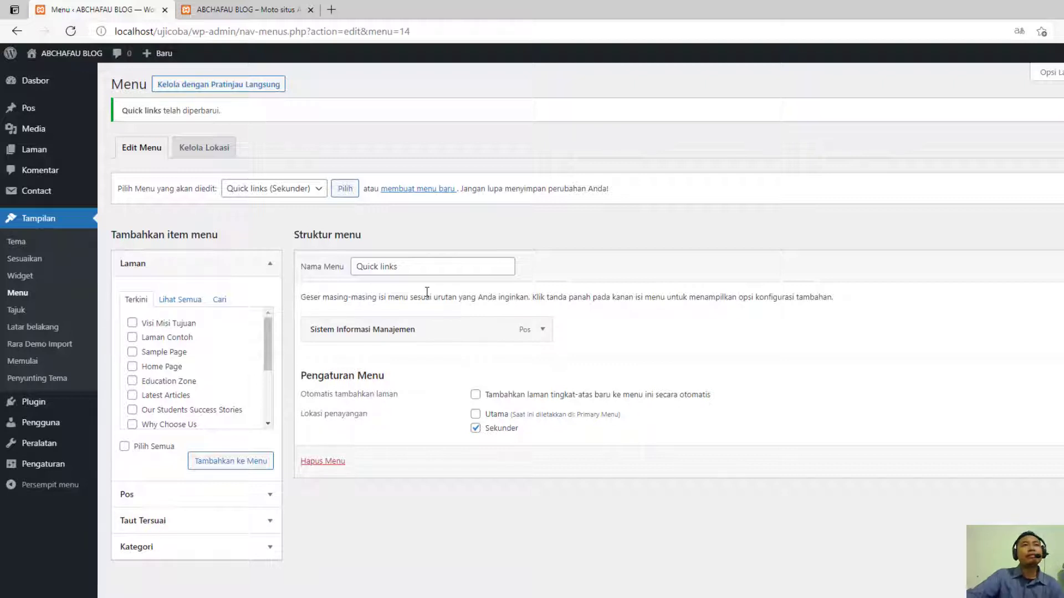
pyautogui.click(266, 266)
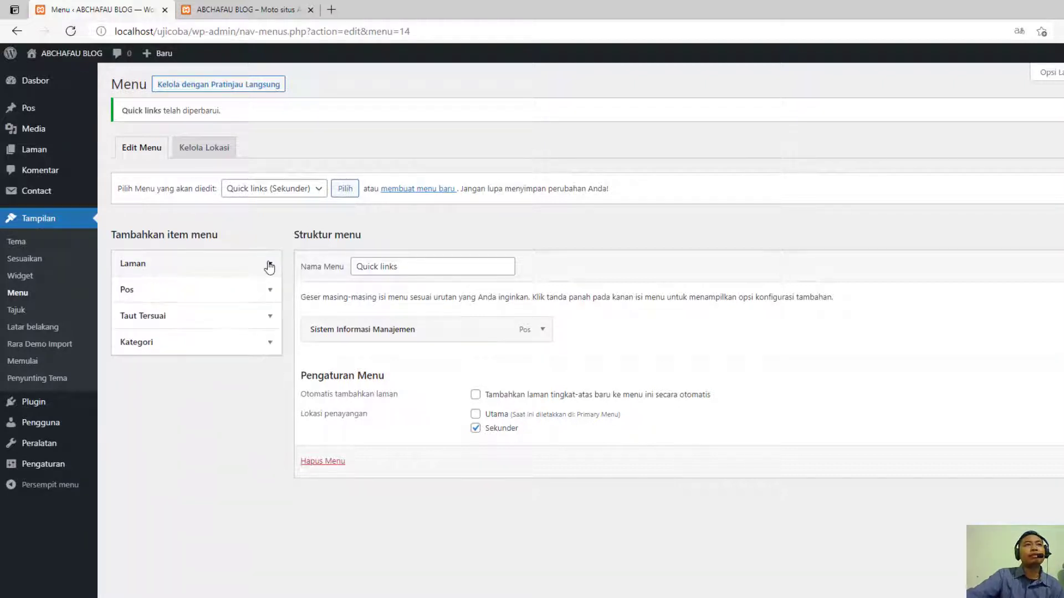
pyautogui.click(265, 264)
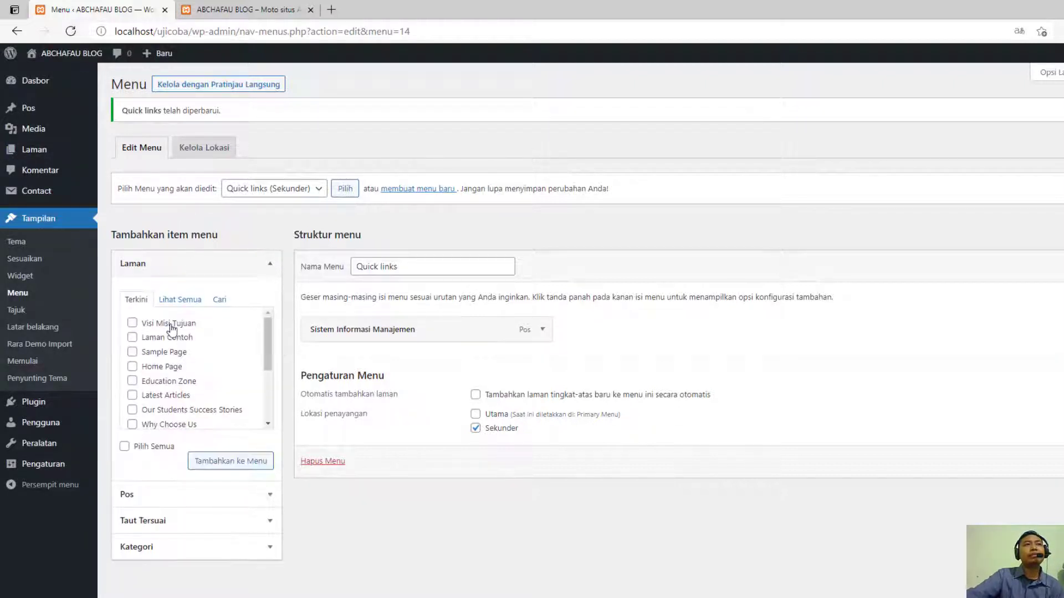
# - Look through the Pos, Taut Tersuai and Kategori item types available for the Quick links menu
pyautogui.click(267, 265)
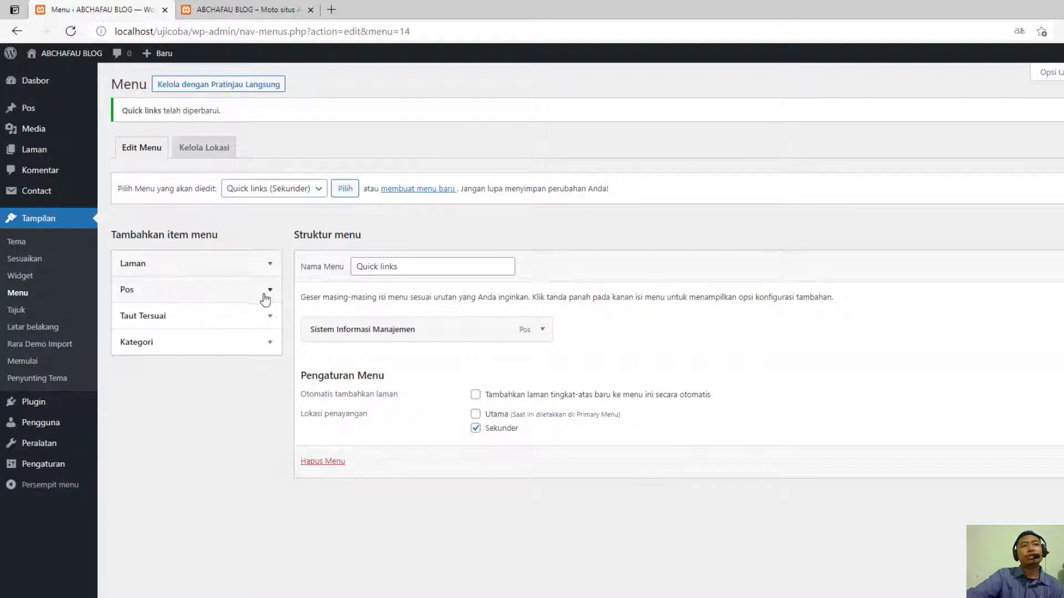
pyautogui.click(270, 290)
pyautogui.click(270, 294)
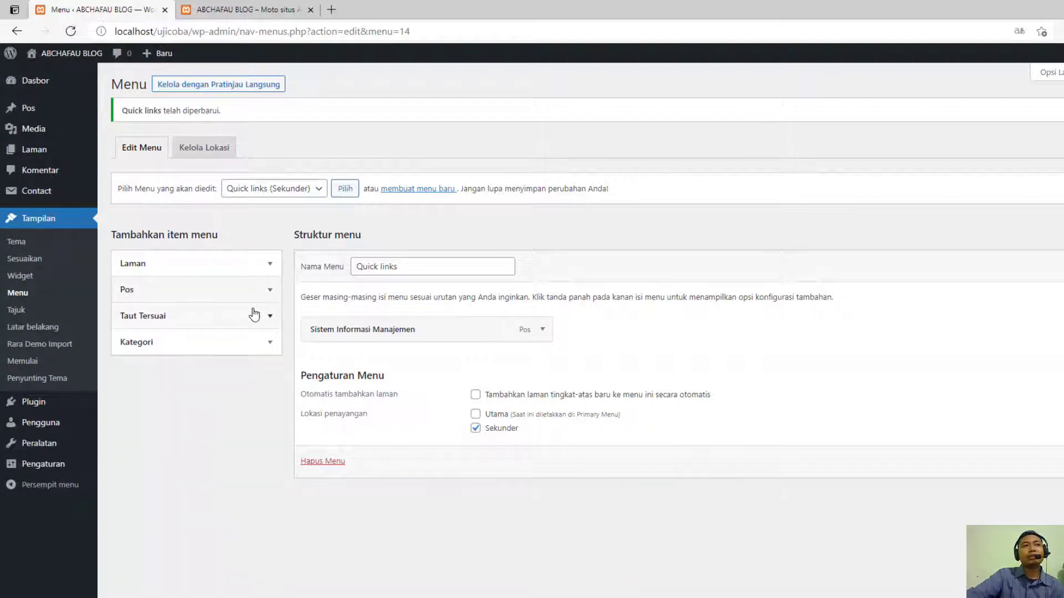
pyautogui.click(259, 321)
pyautogui.click(259, 320)
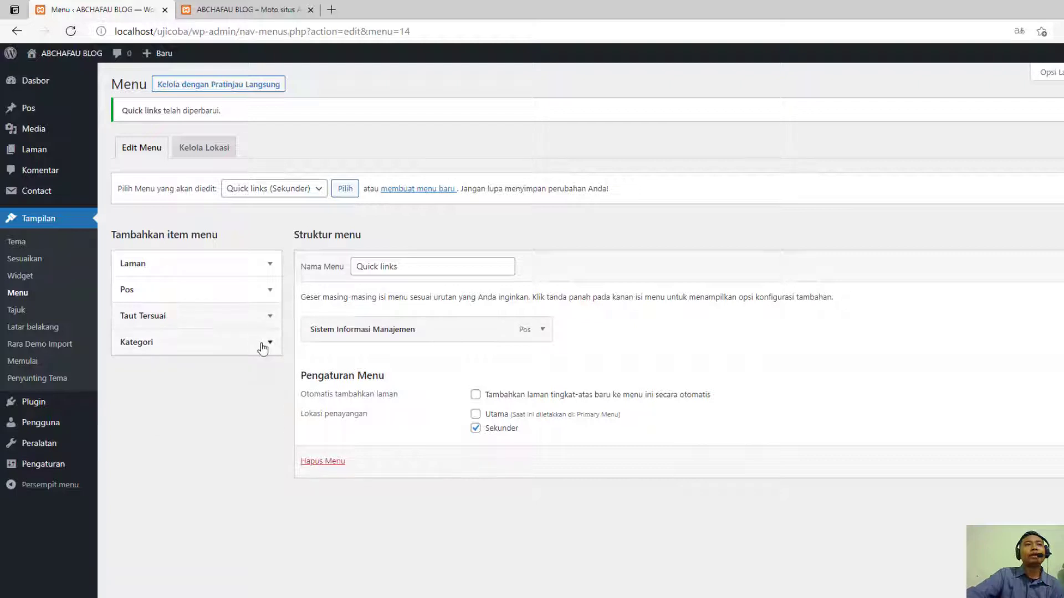
pyautogui.click(264, 344)
pyautogui.click(263, 346)
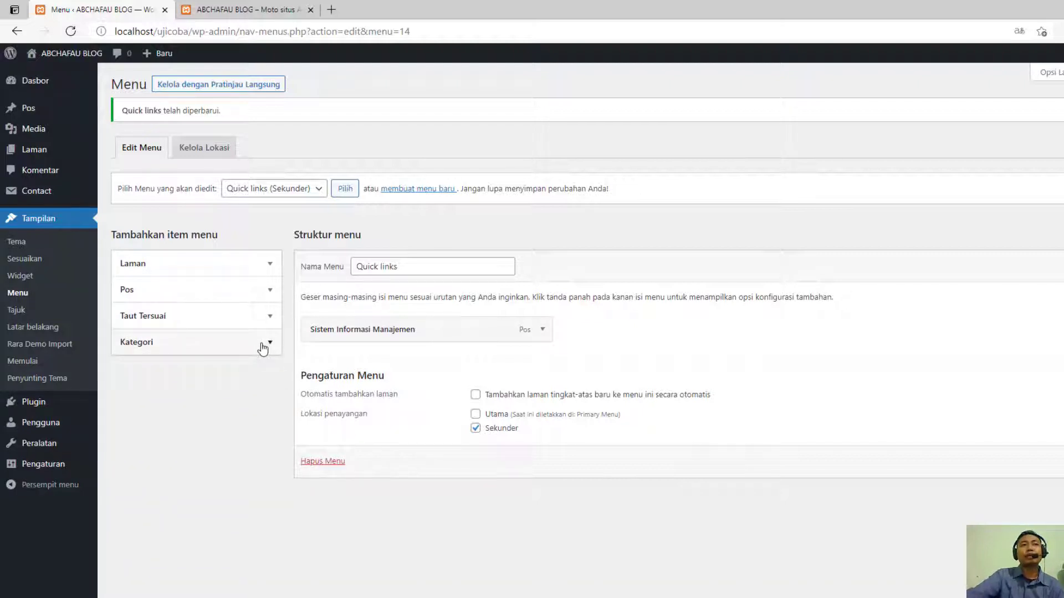
pyautogui.click(270, 316)
pyautogui.click(222, 355)
pyautogui.hotkey('ctrl', 'v')
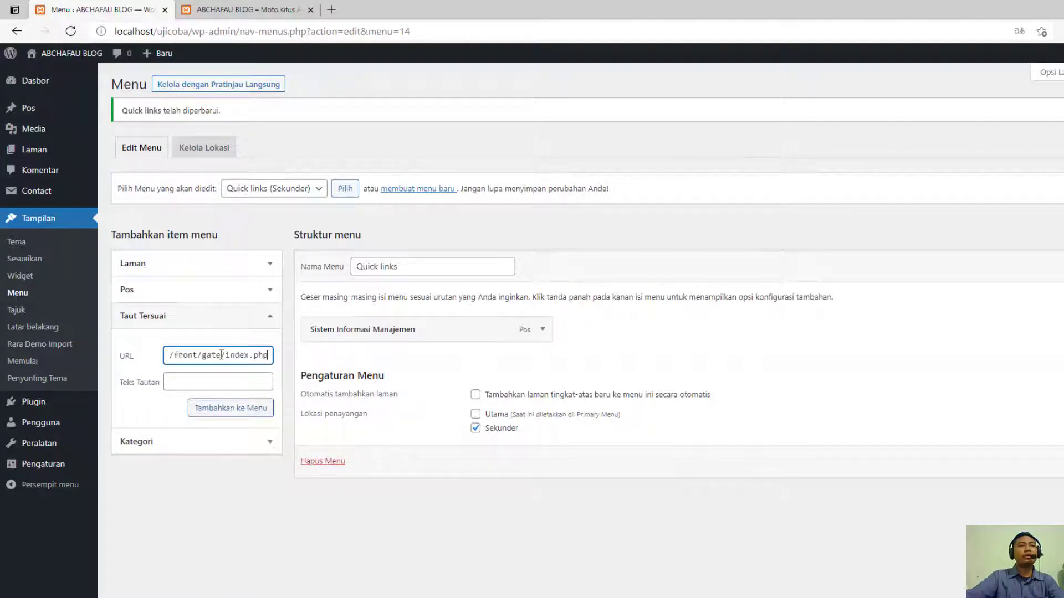
pyautogui.hotkey('ctrl', 'a')
pyautogui.click(191, 379)
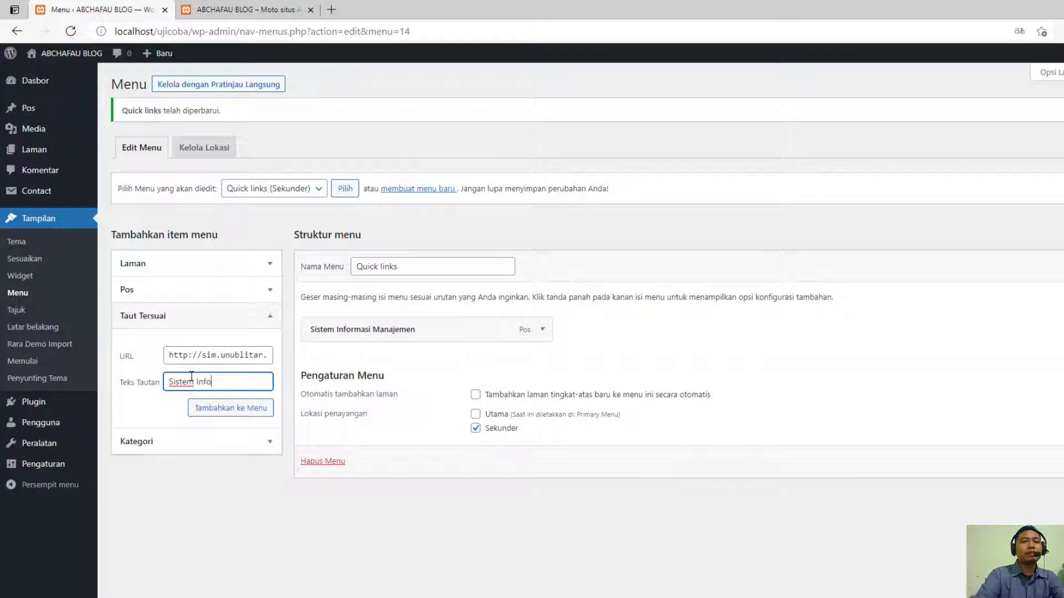
pyautogui.write('Sistem Informasi Manajemen')
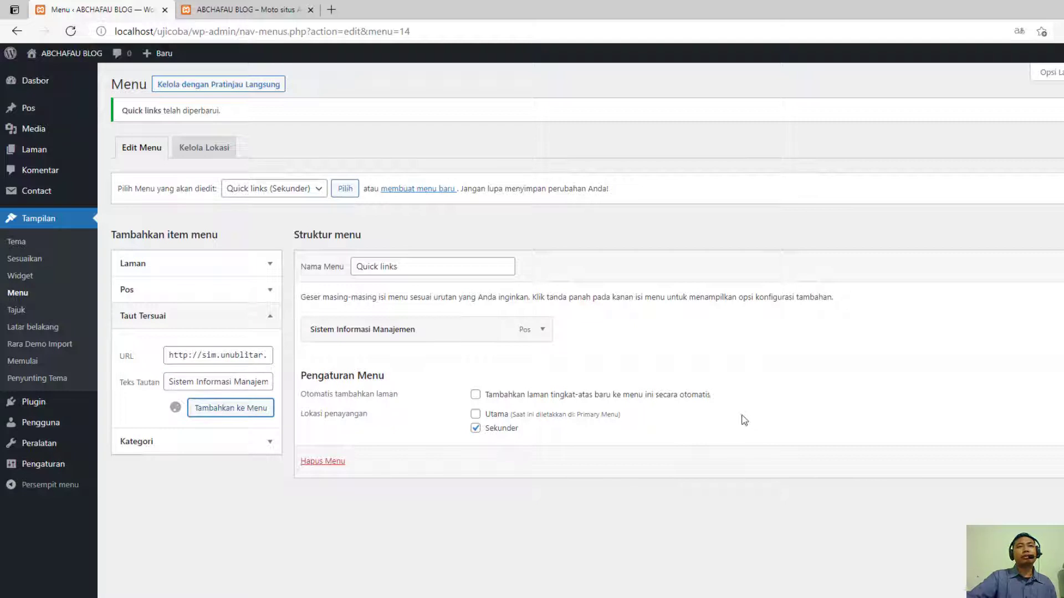
pyautogui.click(543, 330)
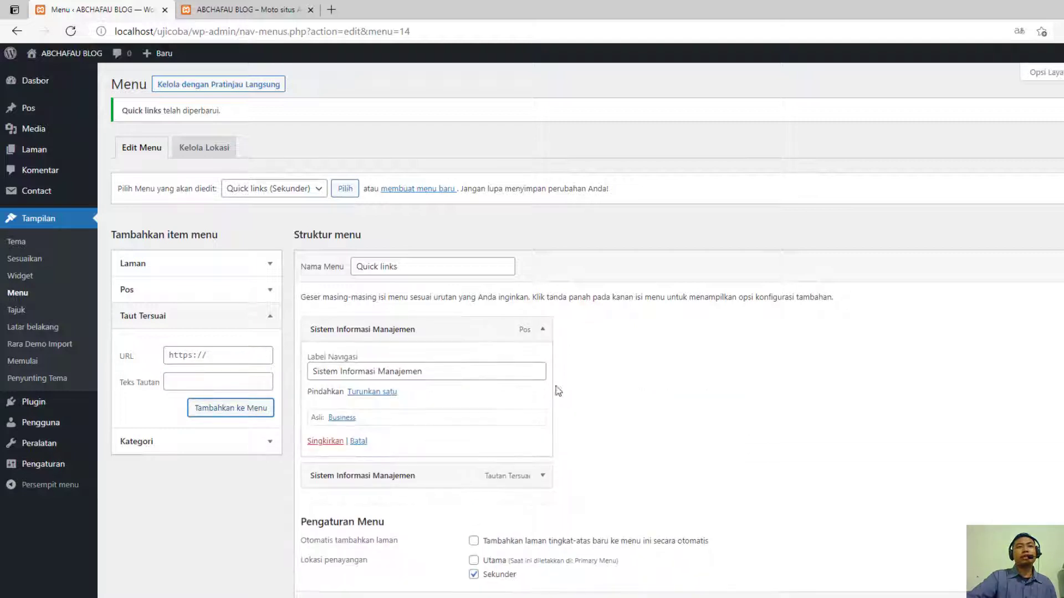
pyautogui.click(331, 443)
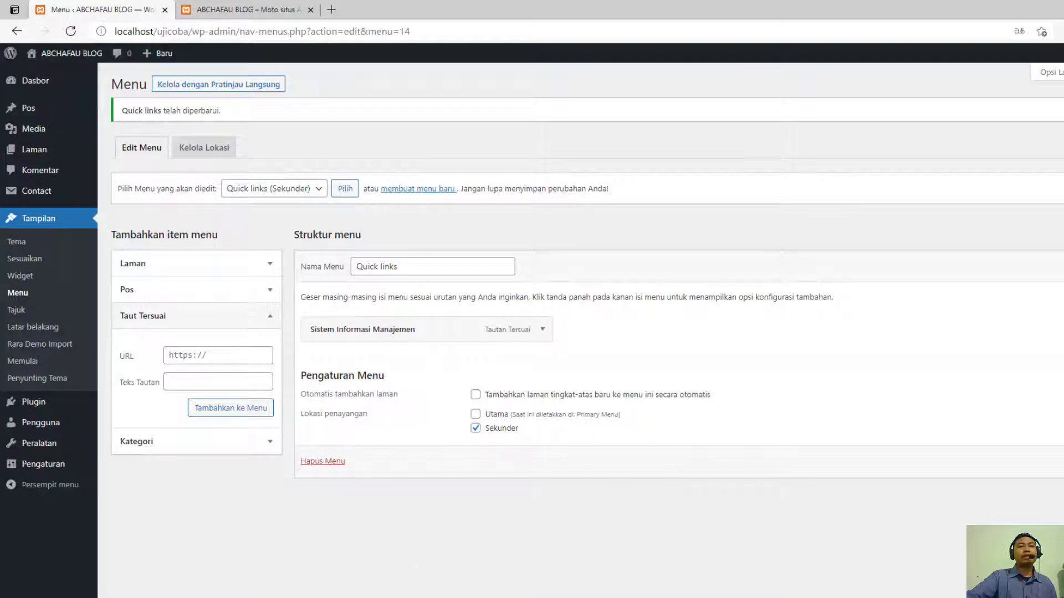
# - Switch to the UNU Blitar site in Chrome, open Jurnal Terakreditasi under Akses Cepat and copy its page address
pyautogui.moveTo(349, 596)
pyautogui.click(349, 562)
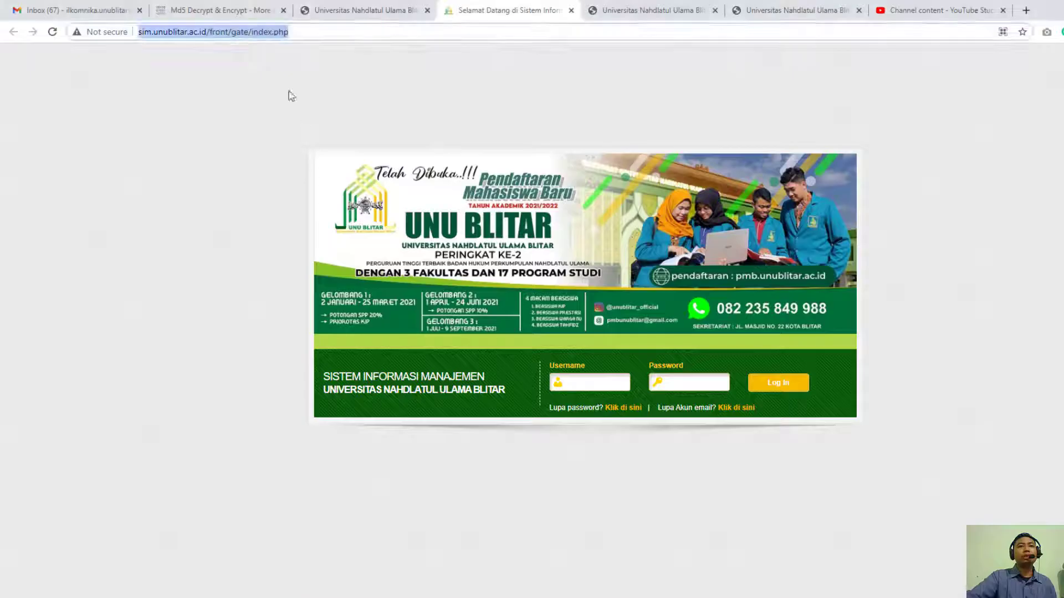
pyautogui.click(377, 7)
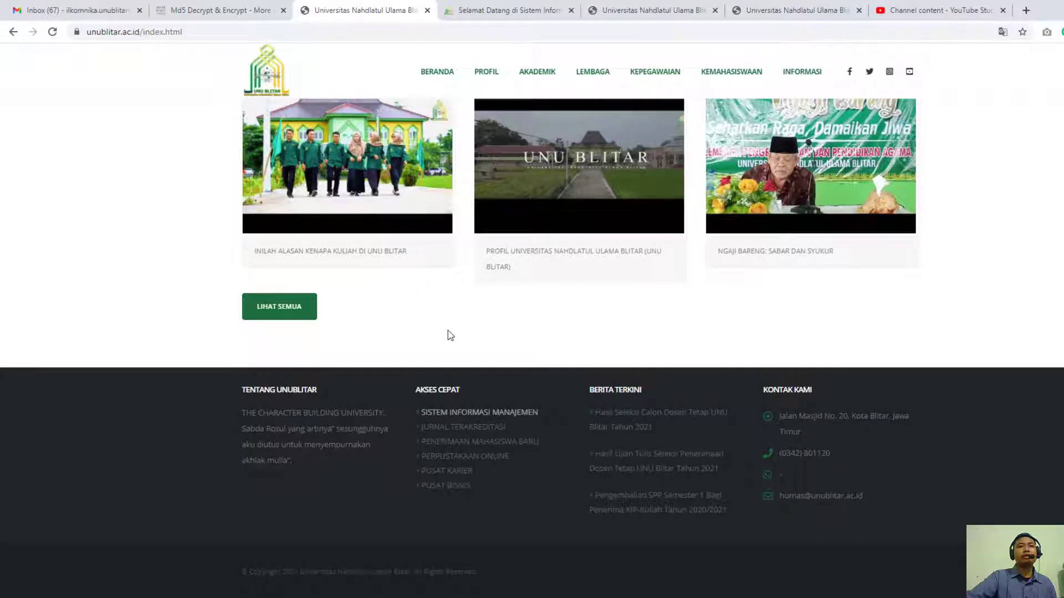
pyautogui.click(487, 427)
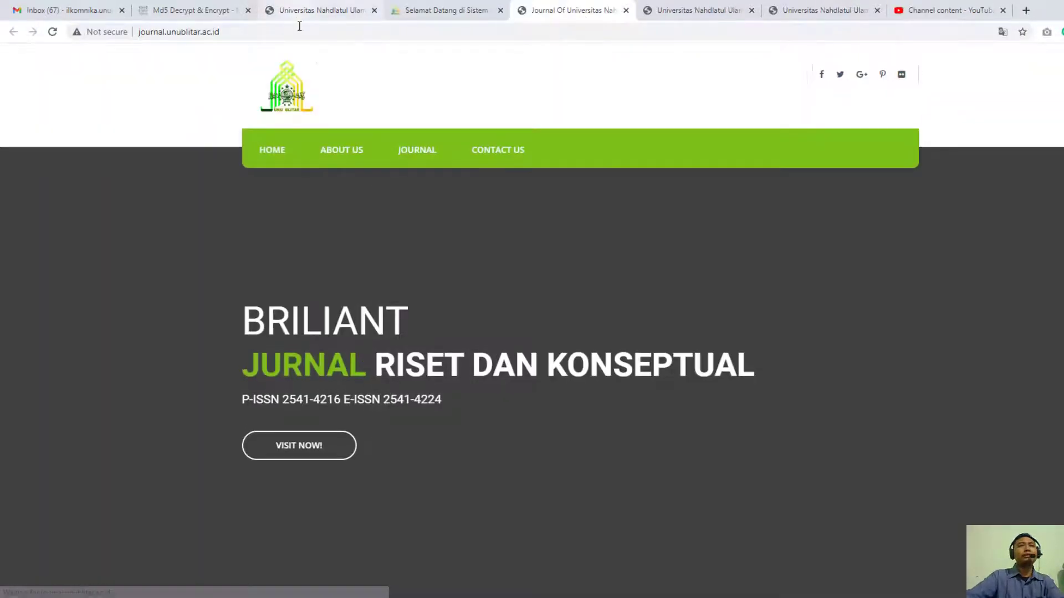
pyautogui.click(299, 26)
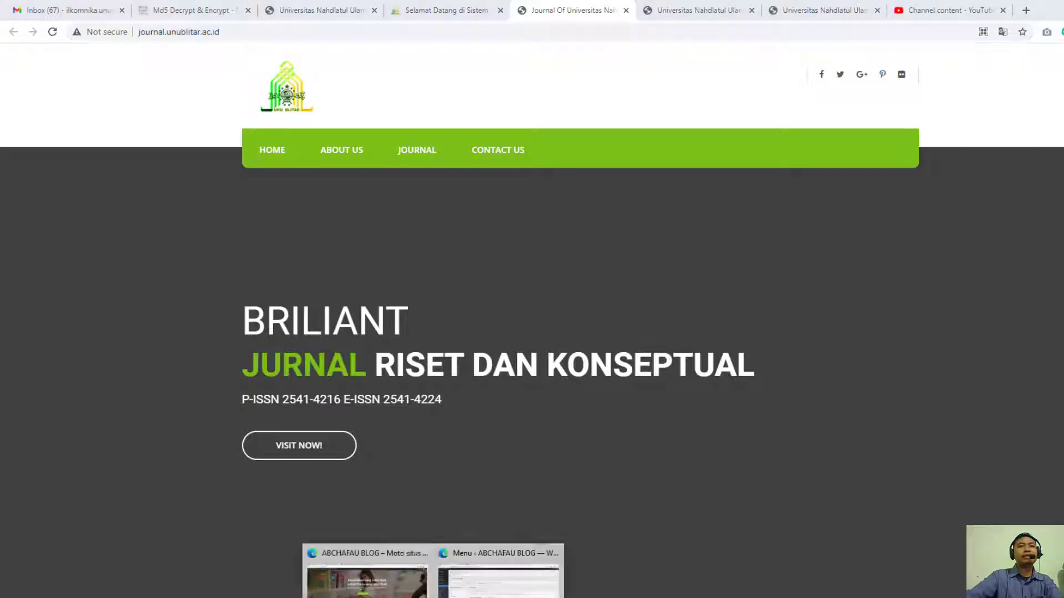
# - Back in the WordPress menu editor, add a custom link "Jurnal Terakreditasi" to Quick links using the address journal.unublitar.ac.id
pyautogui.click(499, 566)
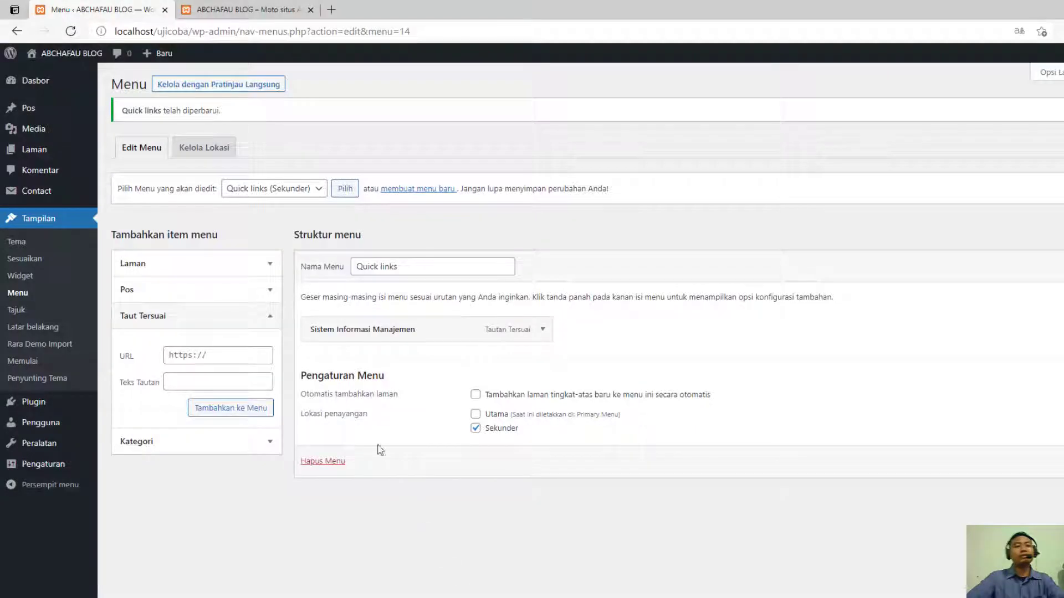
pyautogui.tripleClick(200, 355)
pyautogui.hotkey('ctrl', 'v')
pyautogui.click(198, 380)
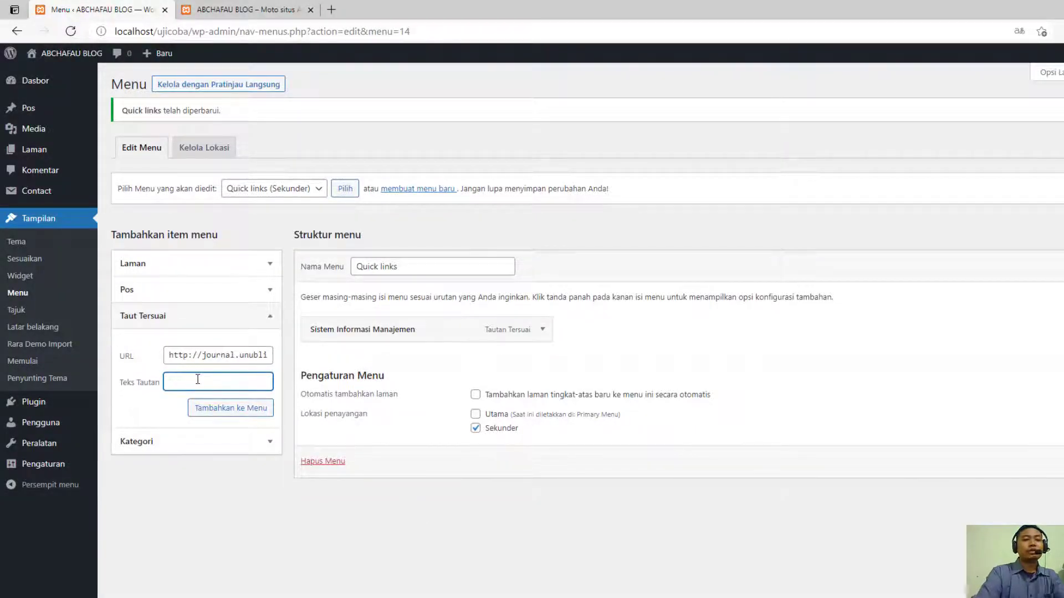
pyautogui.write('J')
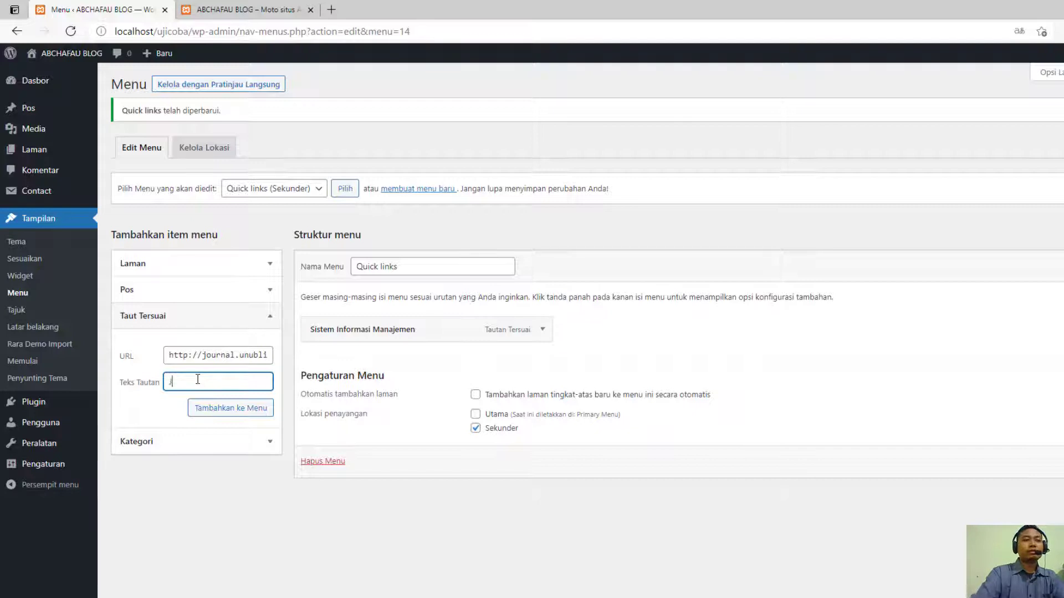
pyautogui.write('urnal Tera')
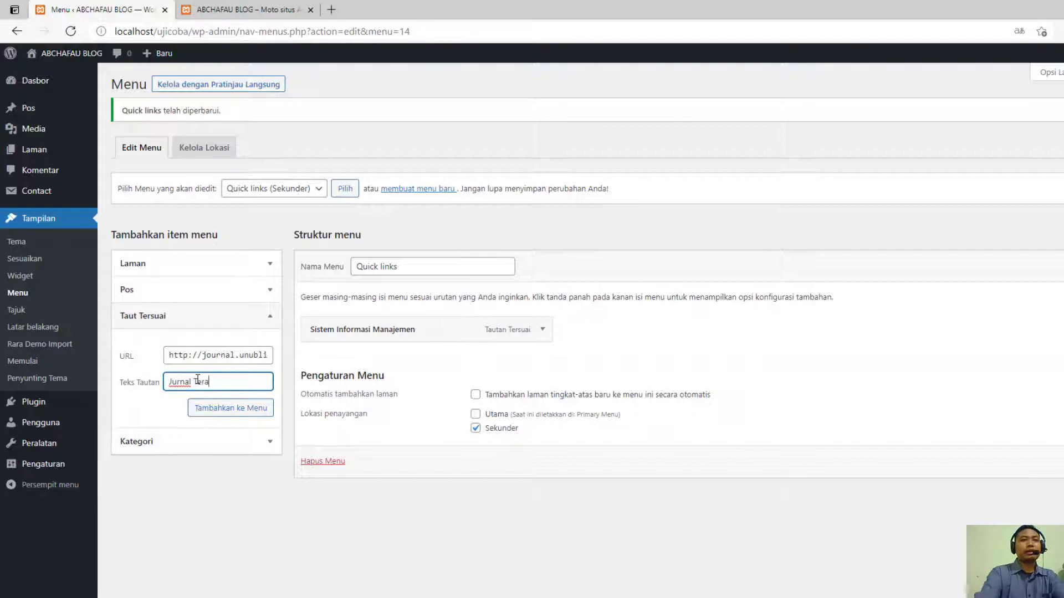
pyautogui.write('kreditasi')
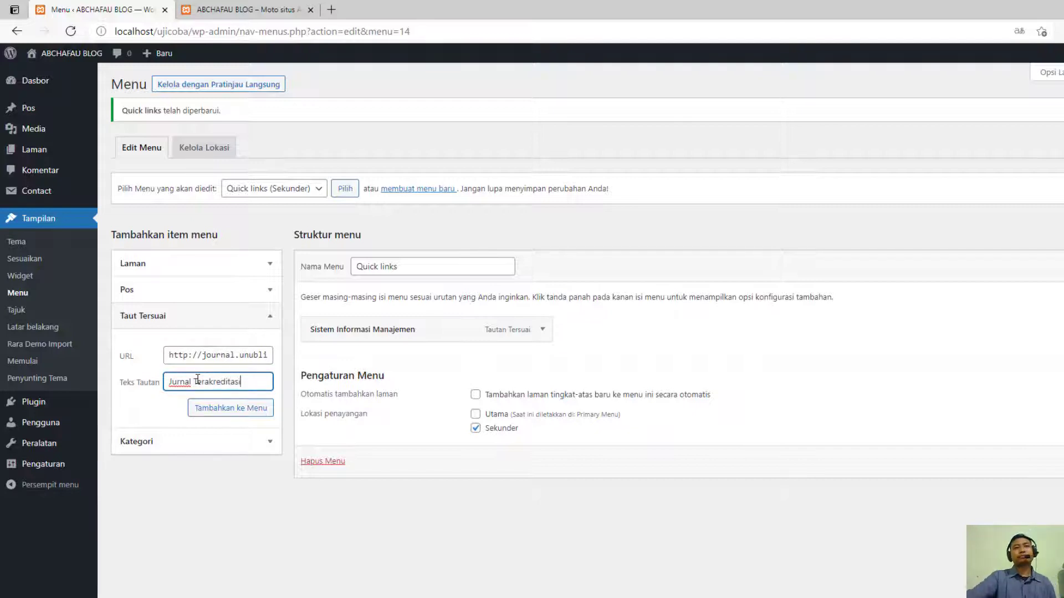
pyautogui.click(227, 407)
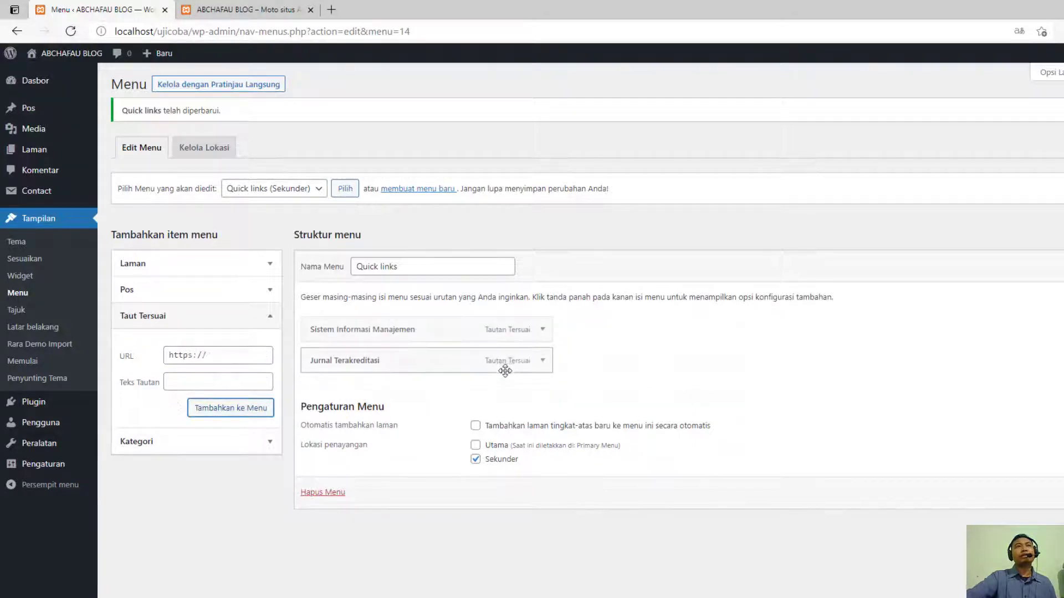
# - Save the Quick links menu with its two custom links and reload the homepage
pyautogui.click(227, 10)
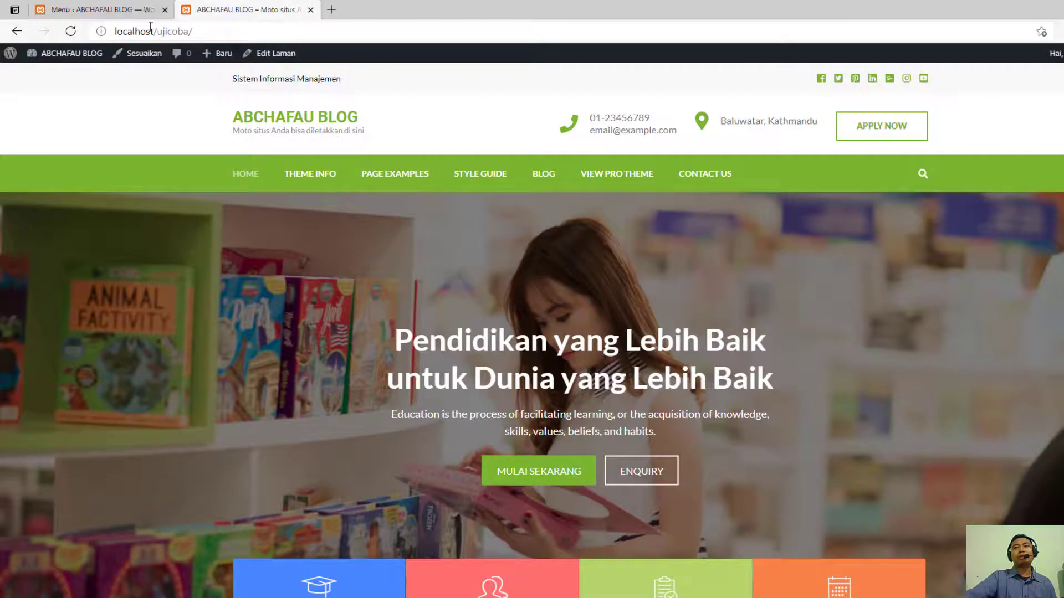
pyautogui.click(151, 9)
pyautogui.click(1059, 493)
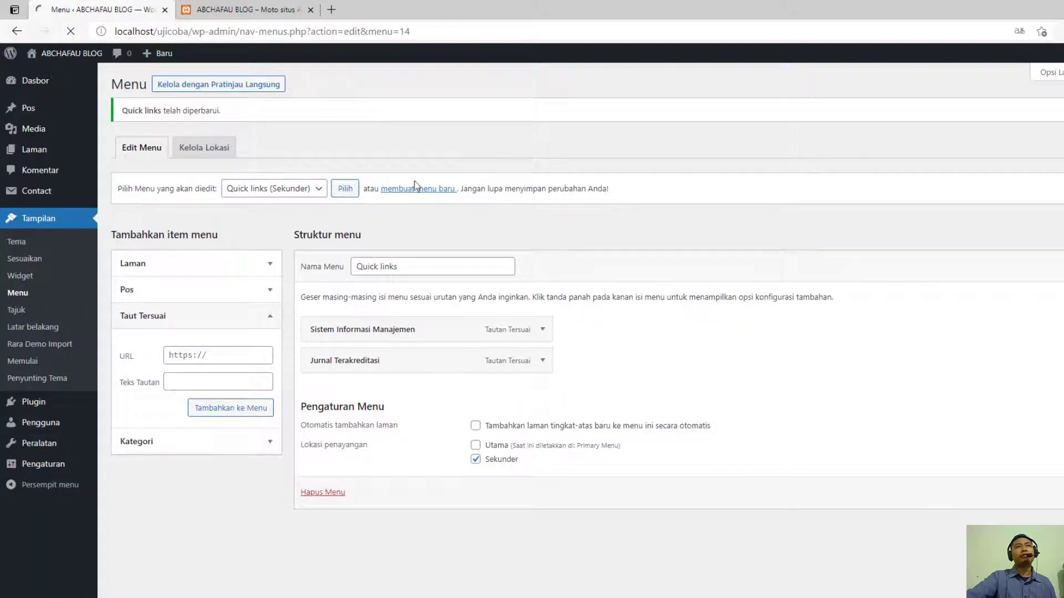
pyautogui.click(246, 9)
pyautogui.click(71, 32)
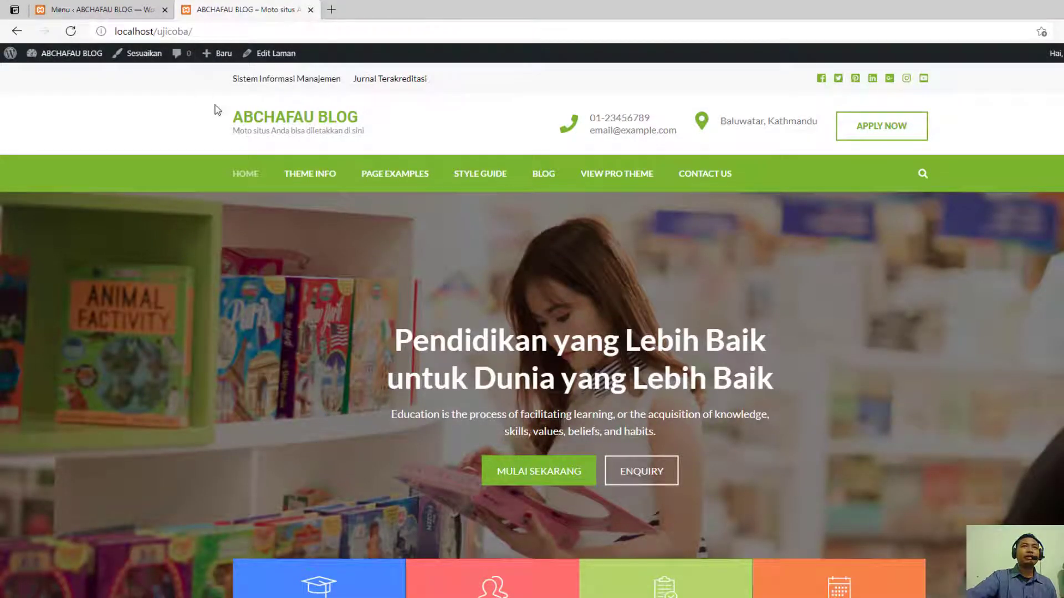
# - Test the homepage's Jurnal Terakreditasi link in a new tab and close that tab
pyautogui.rightClick(401, 89)
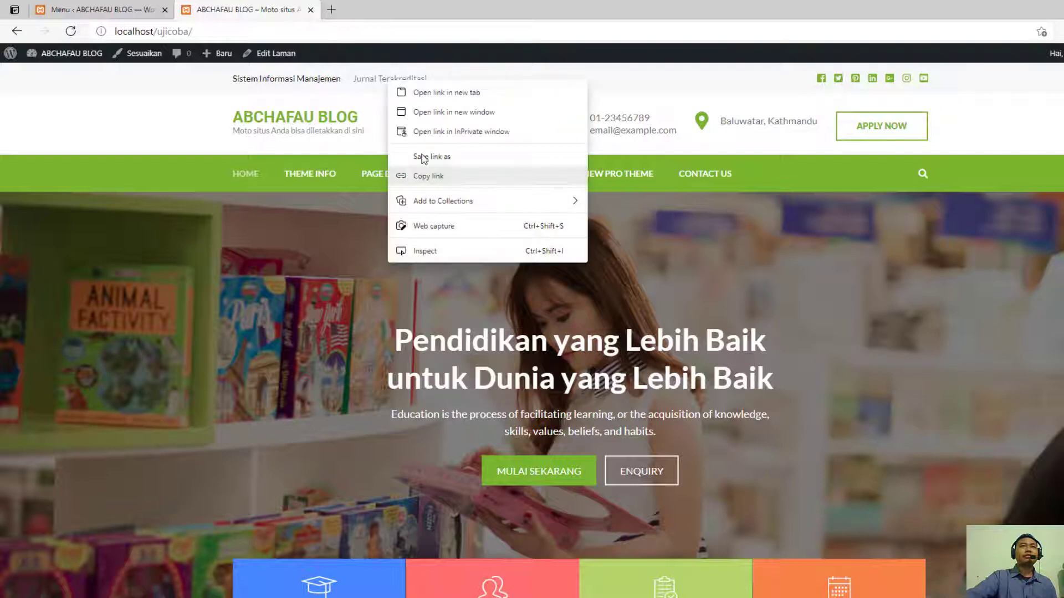
pyautogui.click(442, 93)
pyautogui.click(355, 10)
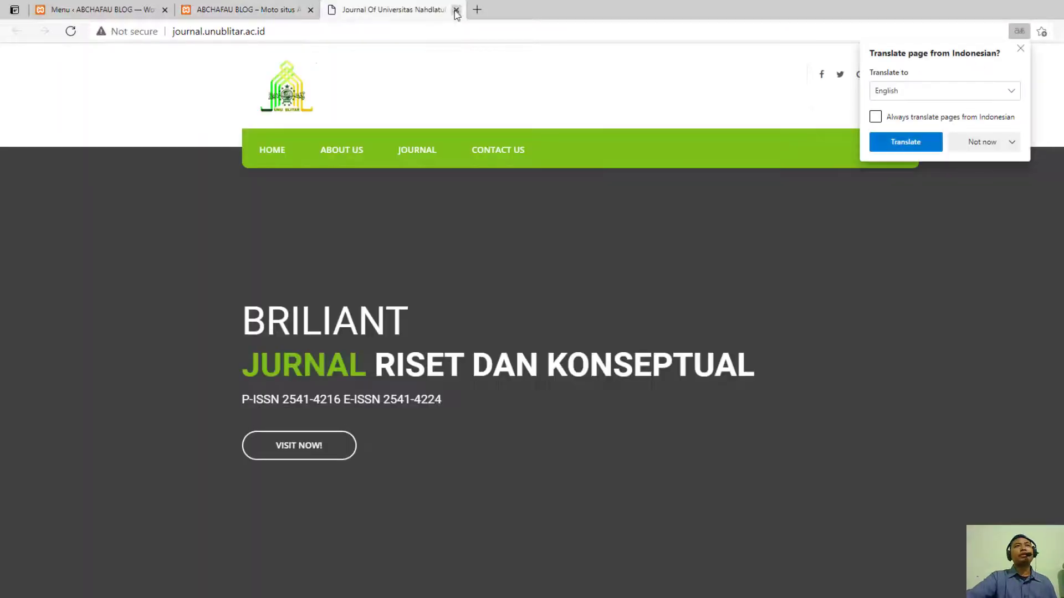
pyautogui.click(456, 9)
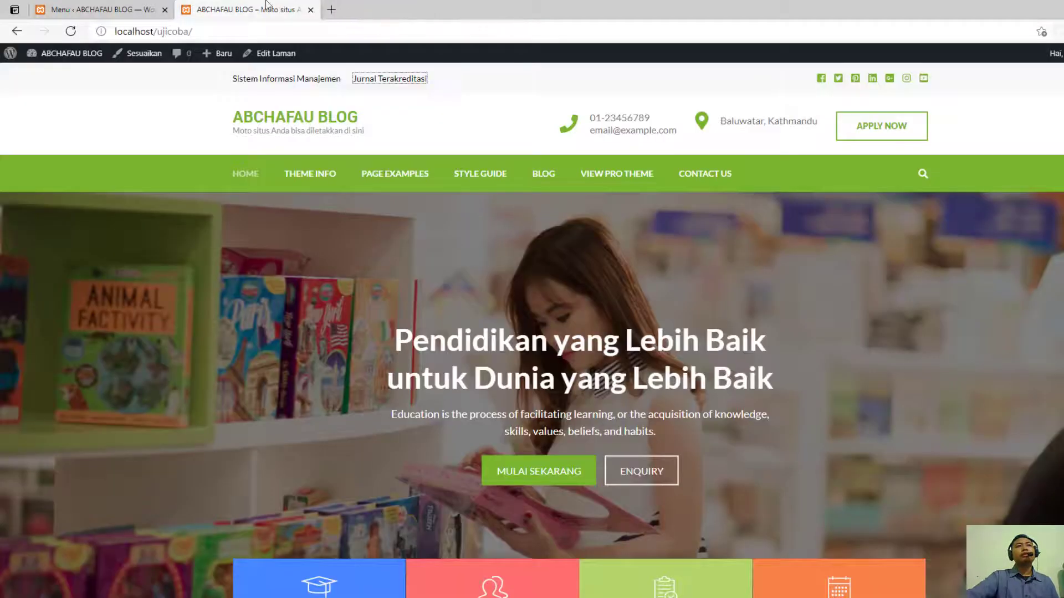
# - Compare the saved Quick links menu in the editor with the header menus on the homepage
pyautogui.click(135, 9)
pyautogui.click(269, 8)
pyautogui.click(170, 15)
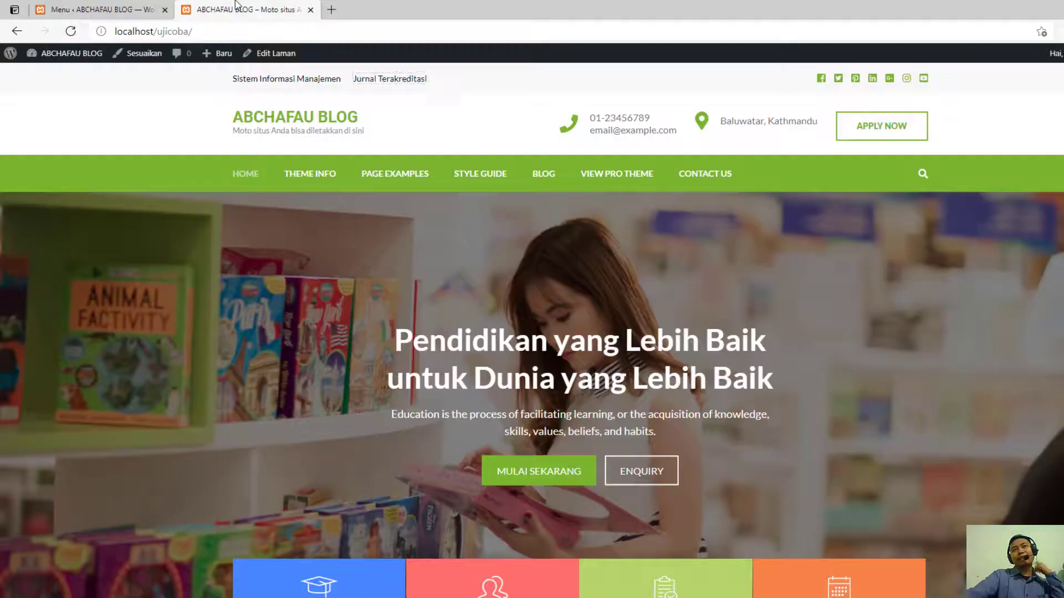
pyautogui.click(244, 9)
pyautogui.moveTo(407, 211)
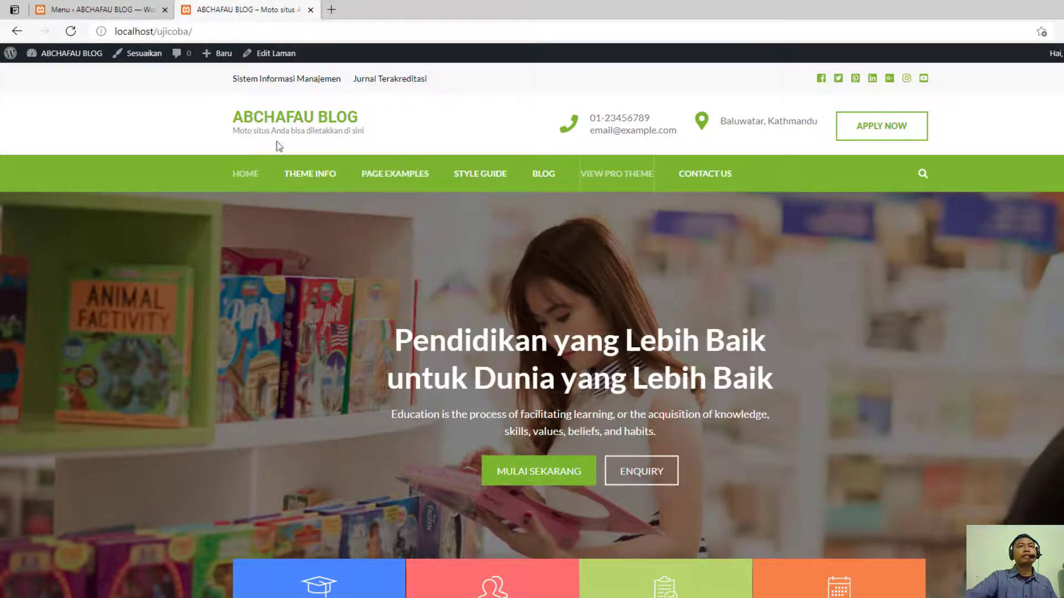
# - Load the Primary Menu (Utama) for editing and look over its items
pyautogui.click(150, 10)
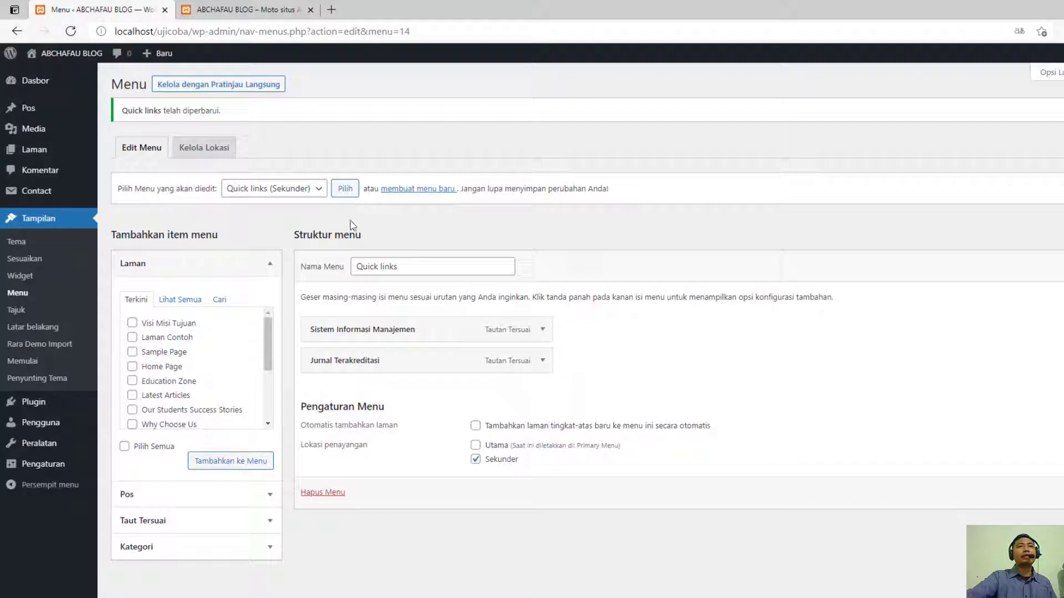
pyautogui.click(275, 192)
pyautogui.click(277, 205)
pyautogui.click(347, 190)
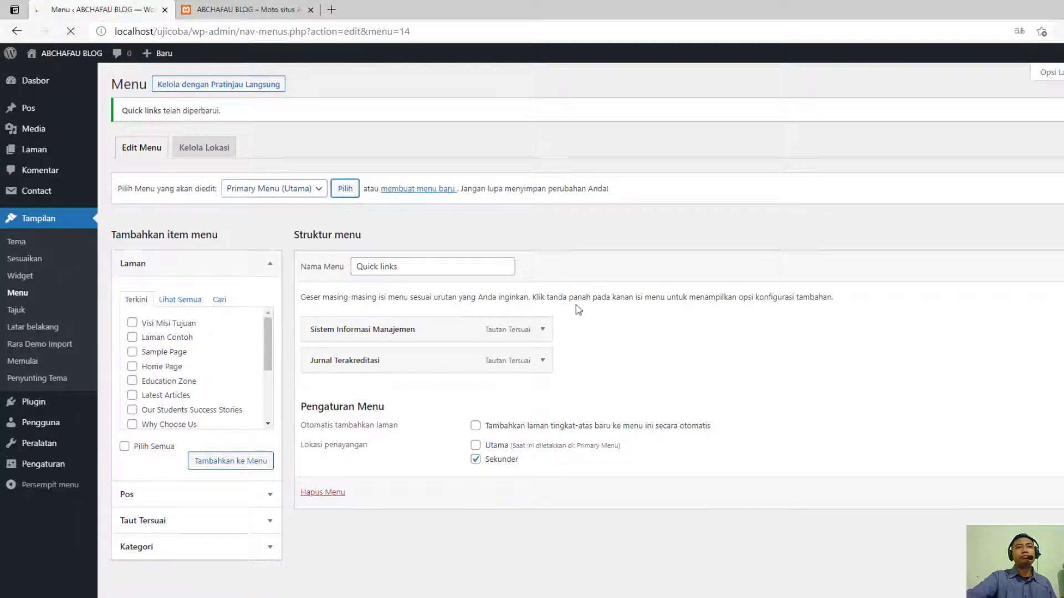
pyautogui.scroll(-3, 630, 444)
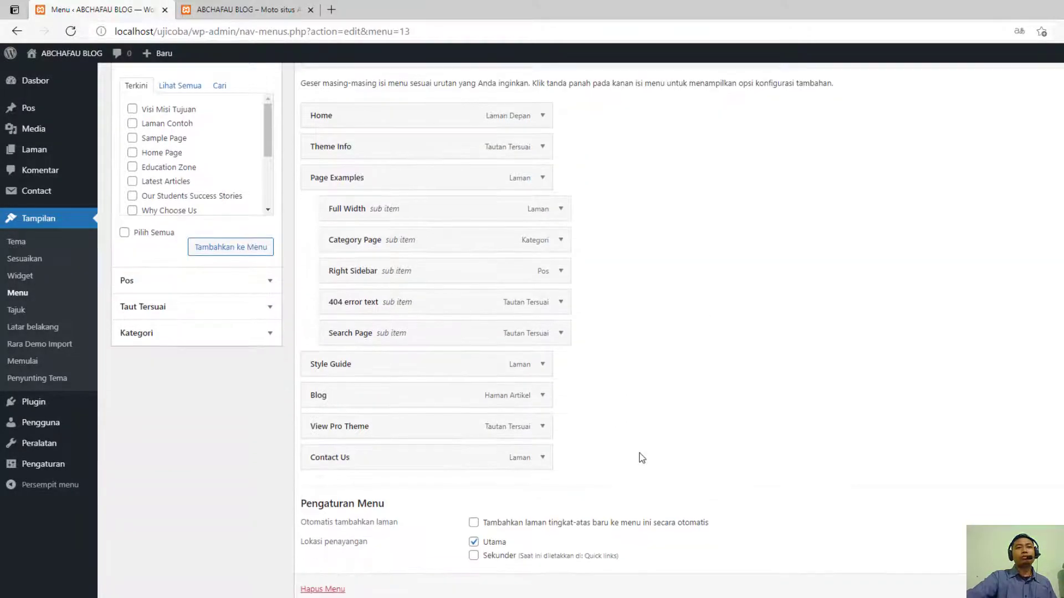
pyautogui.scroll(2, 637, 465)
# - Remove the Contact Us and View Pro Theme items from the Primary Menu
pyautogui.click(542, 546)
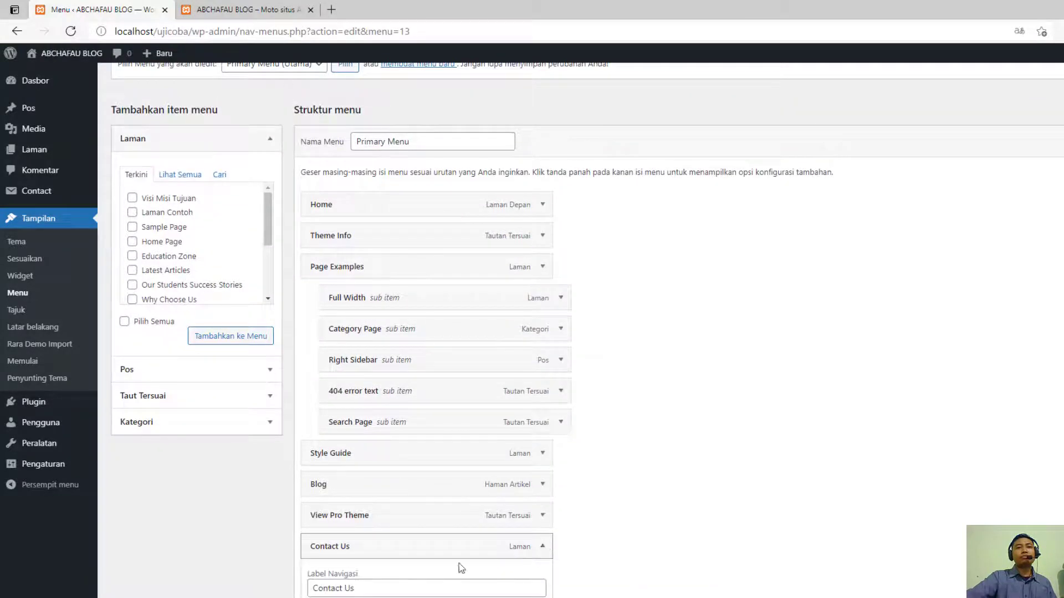
pyautogui.scroll(-3, 461, 568)
pyautogui.click(326, 481)
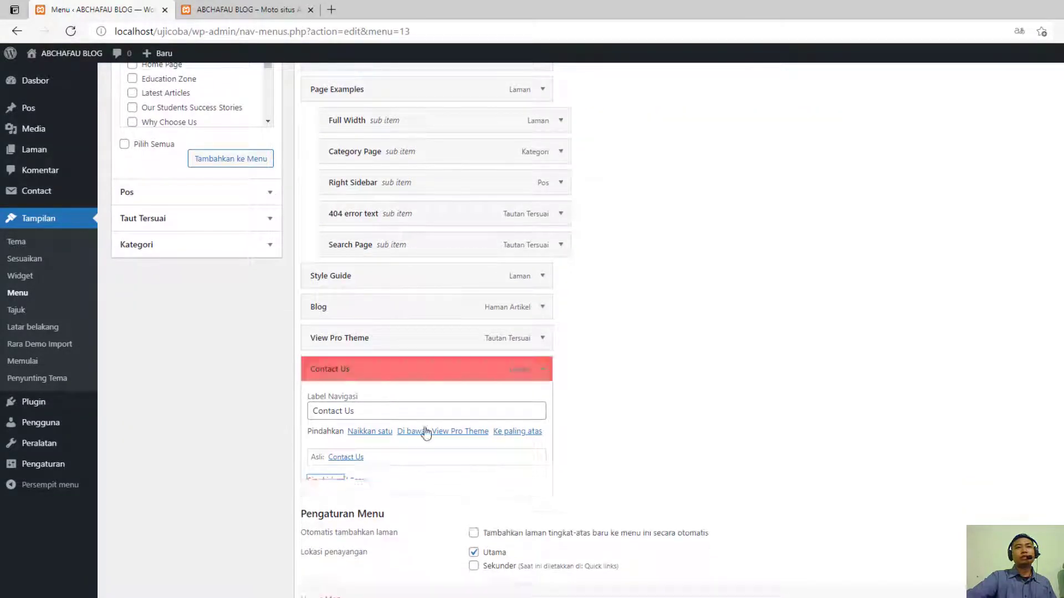
pyautogui.click(542, 433)
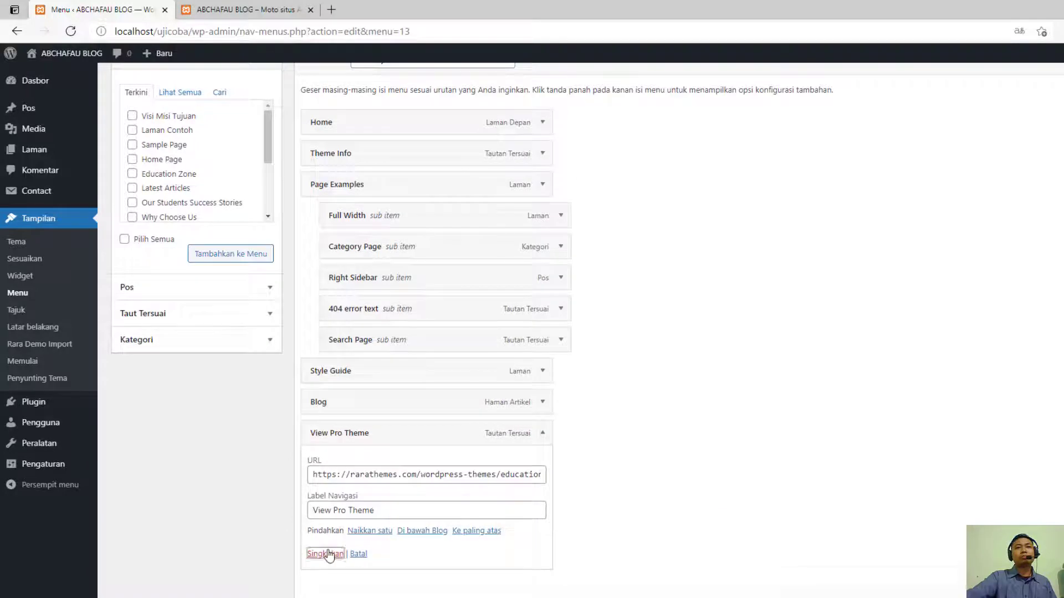
pyautogui.click(326, 553)
# - Remove the Blog and Style Guide items from the Primary Menu
pyautogui.click(542, 432)
pyautogui.click(333, 544)
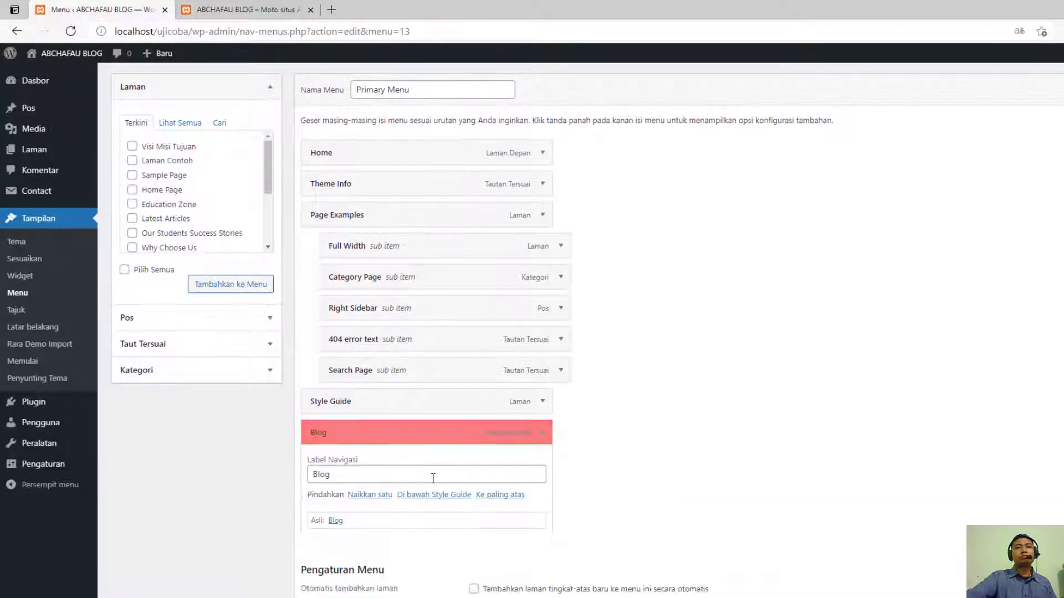
pyautogui.click(542, 433)
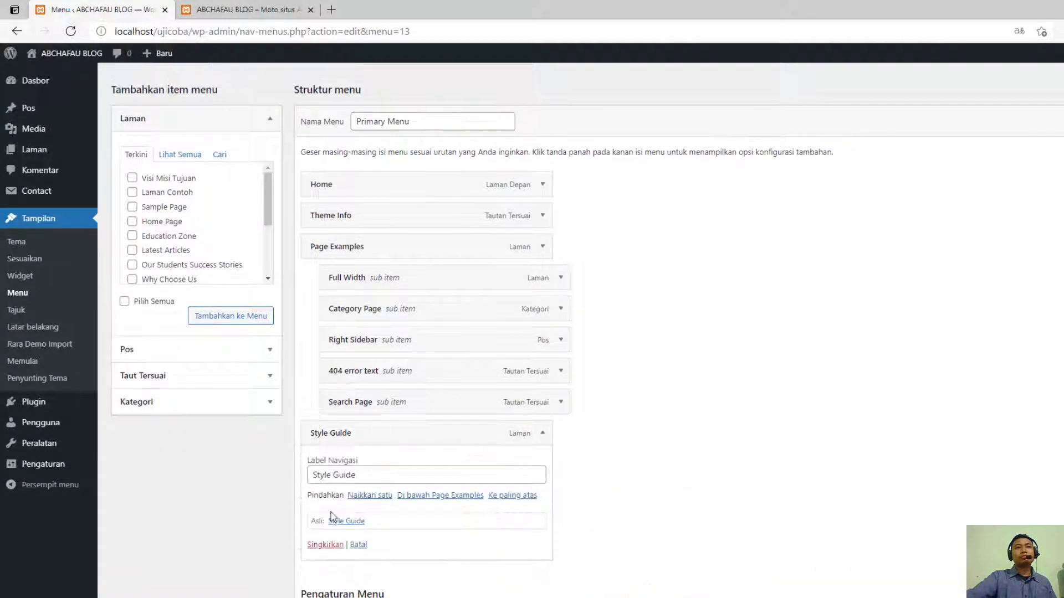
pyautogui.click(325, 545)
# - Remove the Full Width, Category Page, Right Sidebar, 404 error text and Search Page sub-items under Page Examples
pyautogui.click(560, 308)
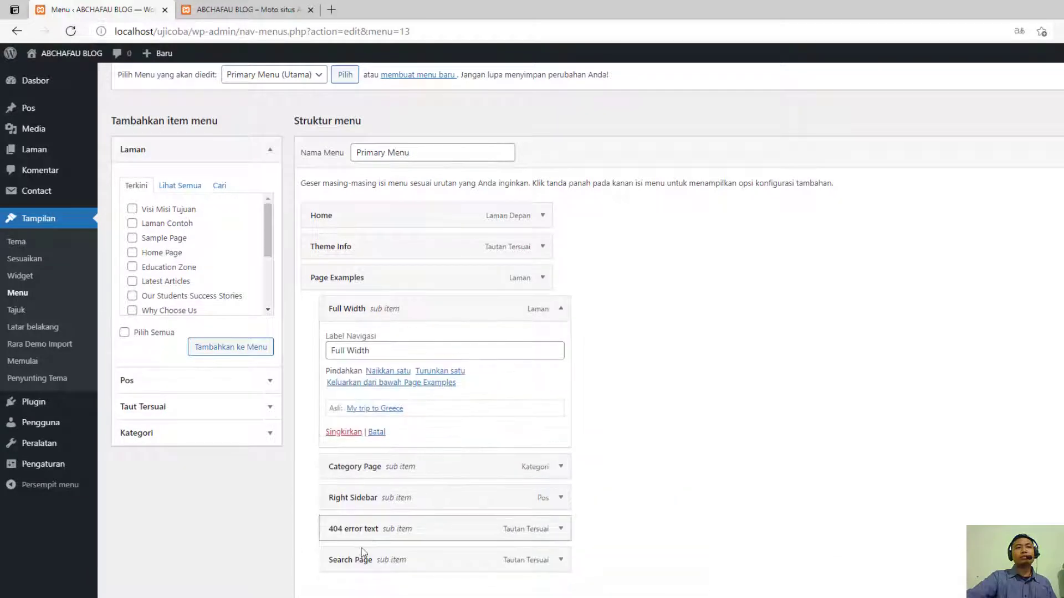
pyautogui.click(348, 433)
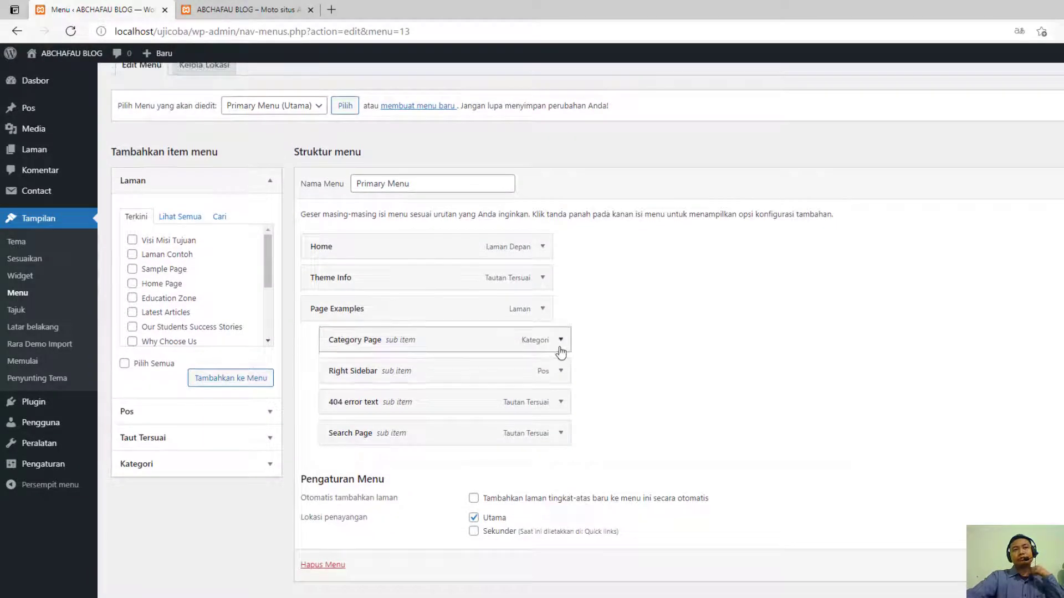
pyautogui.click(561, 339)
pyautogui.click(336, 437)
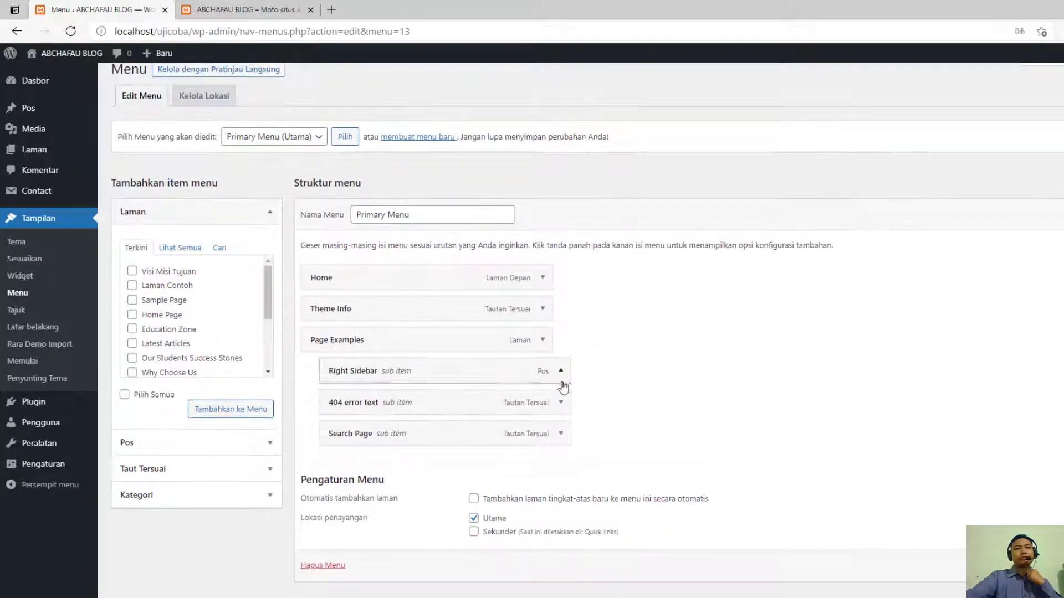
pyautogui.click(561, 371)
pyautogui.click(331, 497)
pyautogui.click(560, 386)
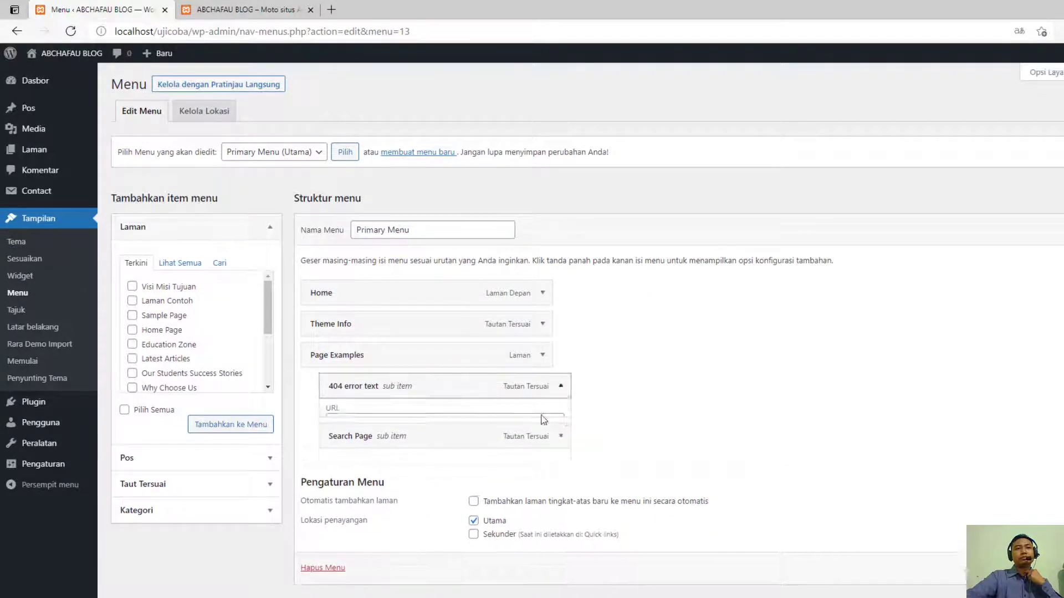
pyautogui.click(344, 518)
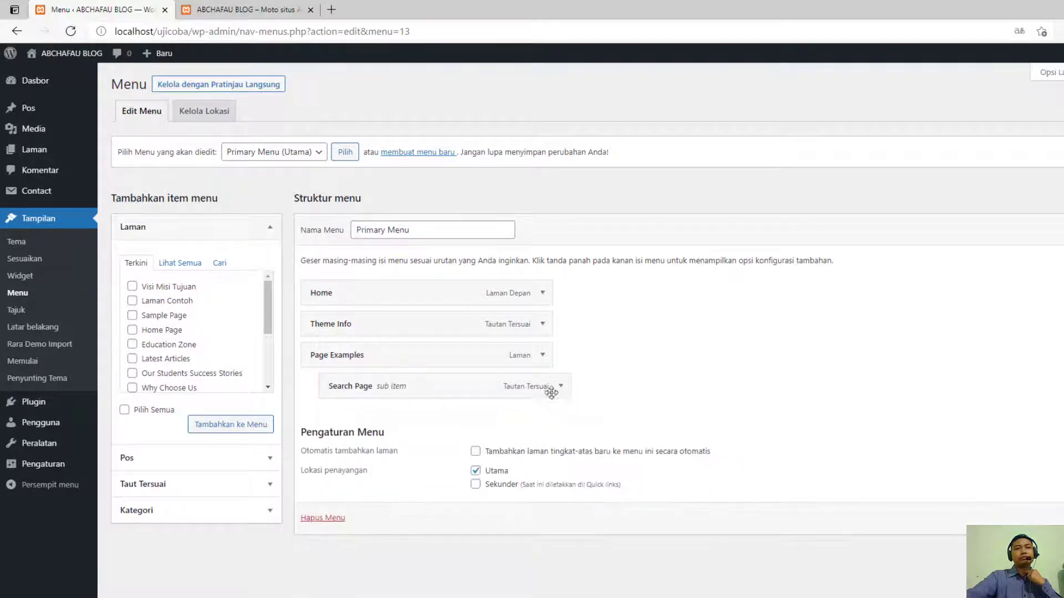
pyautogui.click(561, 386)
pyautogui.click(357, 507)
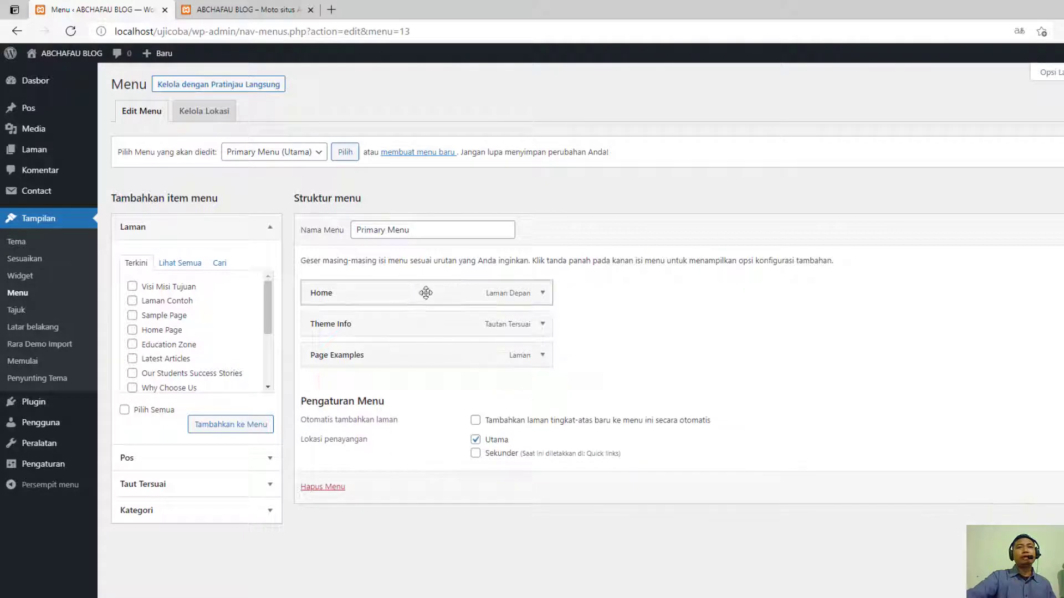
# - Change the Home item's navigation label to Beranda in the Primary Menu
pyautogui.click(543, 294)
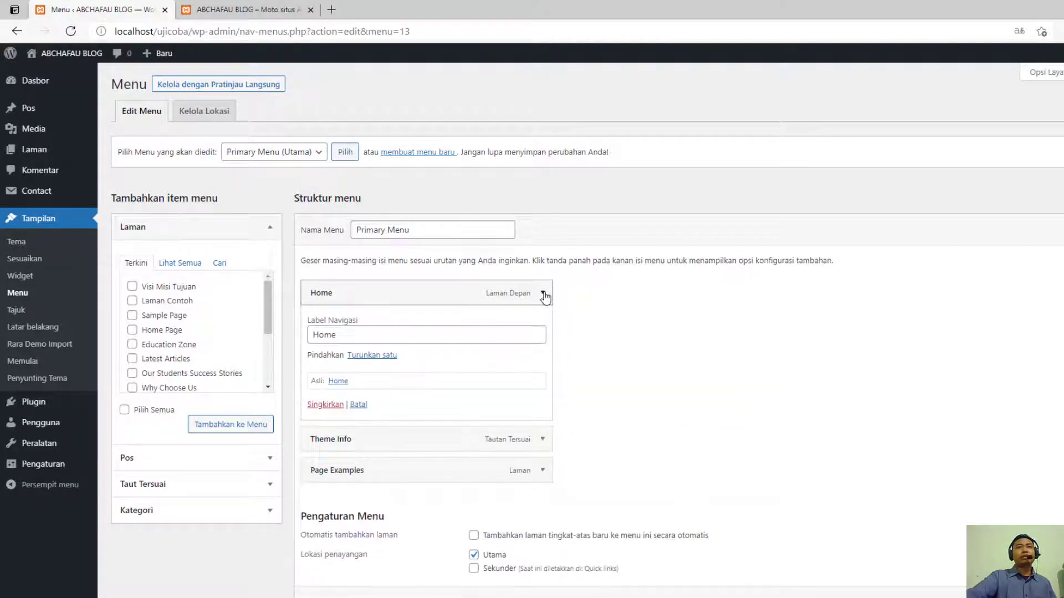
pyautogui.click(545, 296)
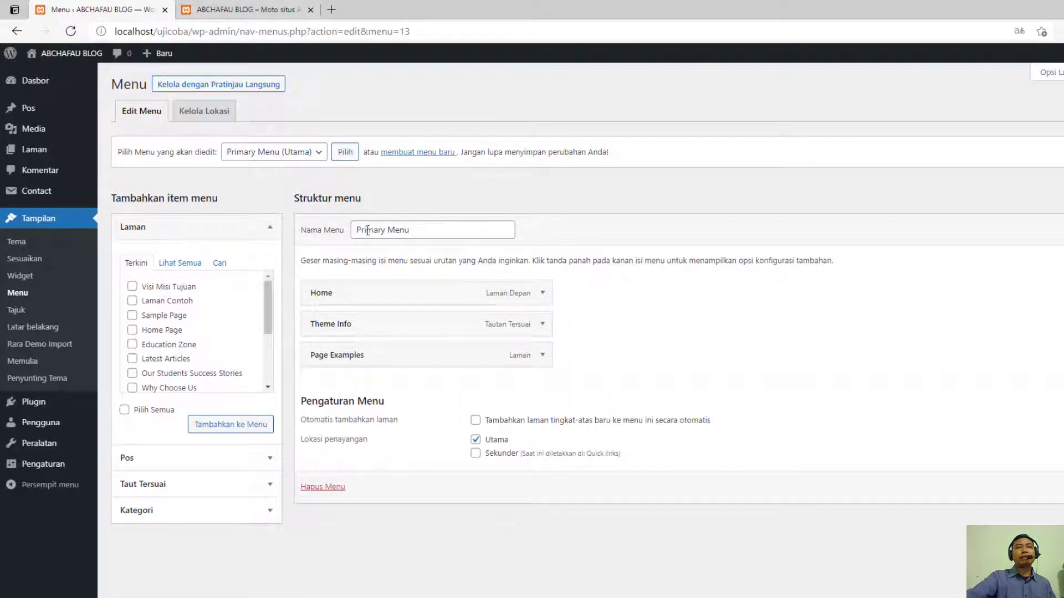
pyautogui.click(543, 294)
pyautogui.moveTo(339, 334); pyautogui.dragTo(298, 336)
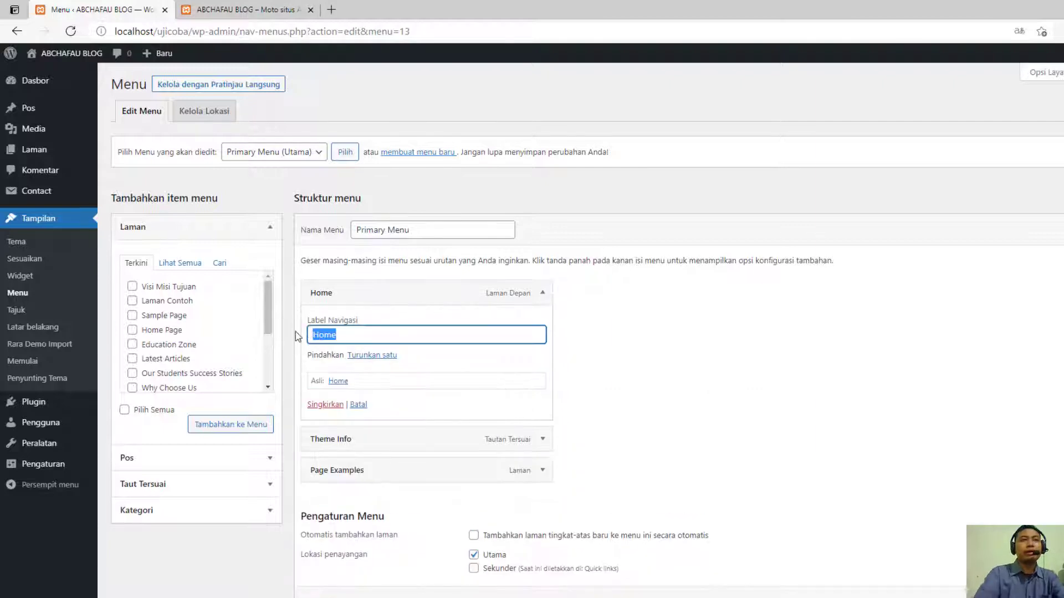
pyautogui.write('Beranda')
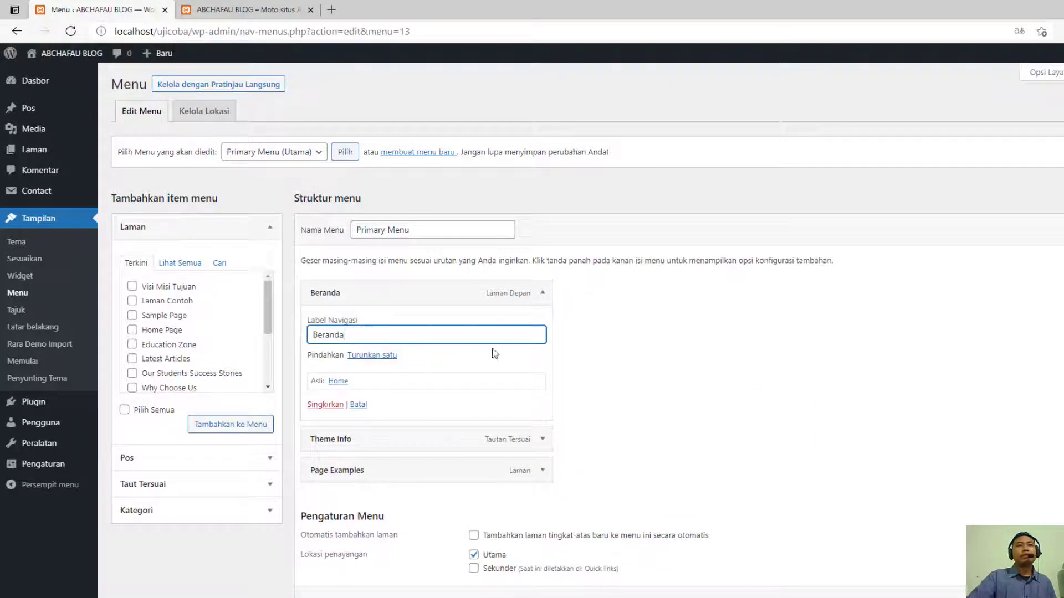
pyautogui.click(543, 292)
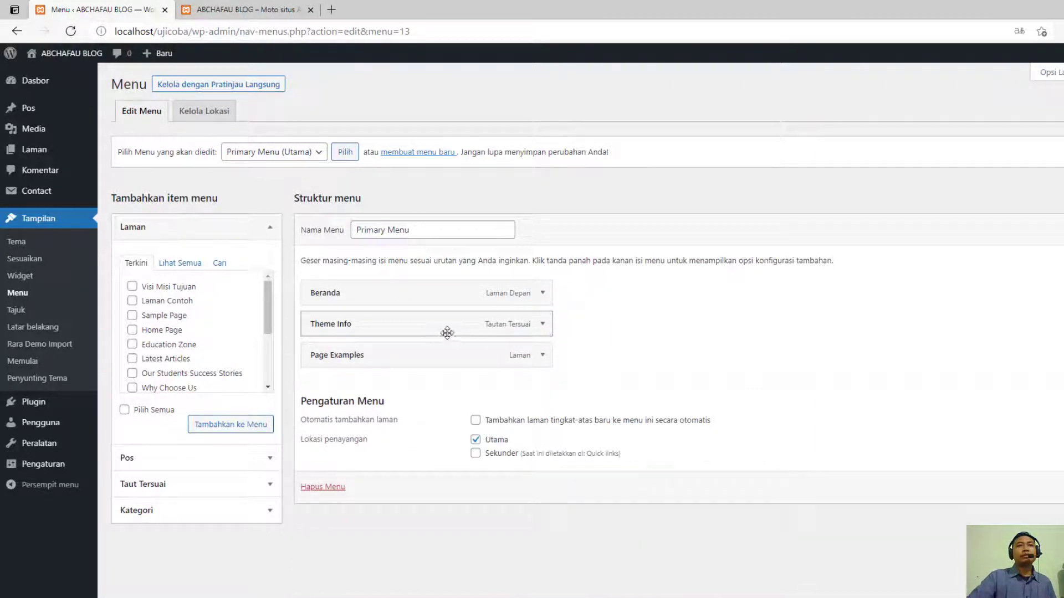
# - Remove the Page Examples and Theme Info items from the Primary Menu
pyautogui.click(541, 357)
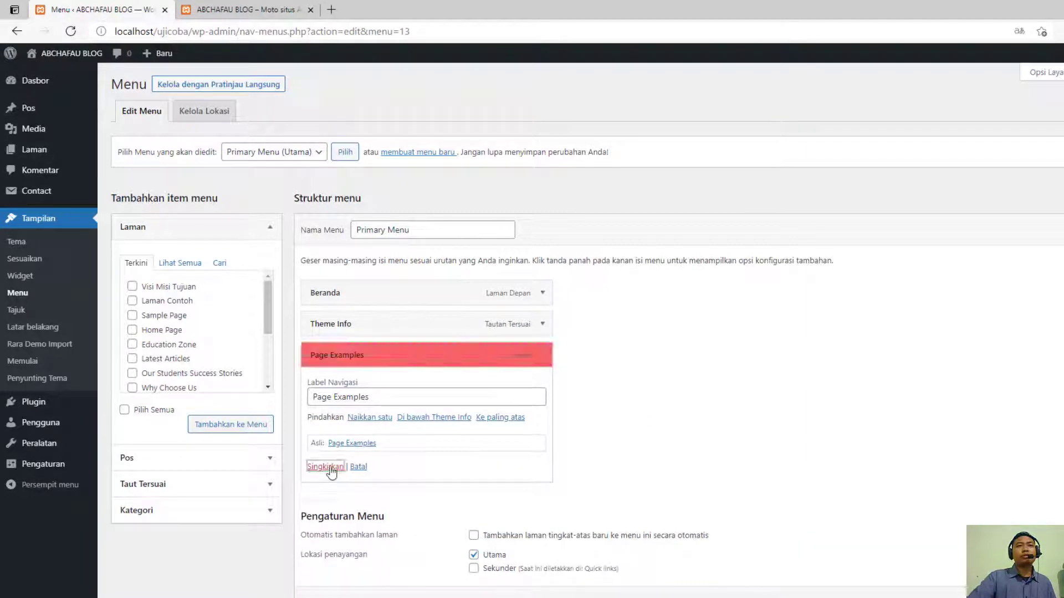
pyautogui.click(331, 468)
pyautogui.click(548, 328)
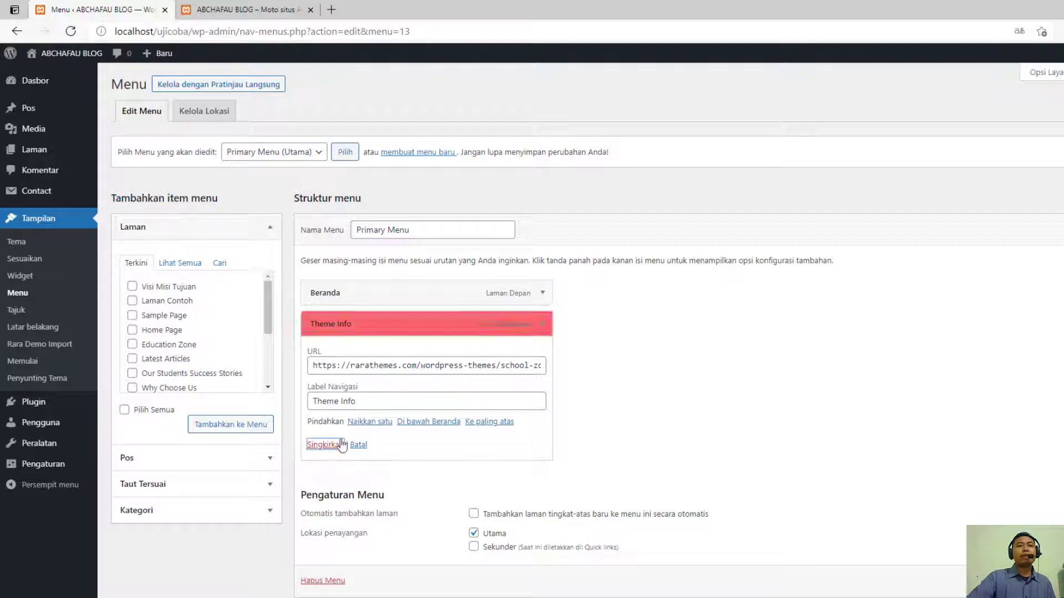
pyautogui.click(327, 445)
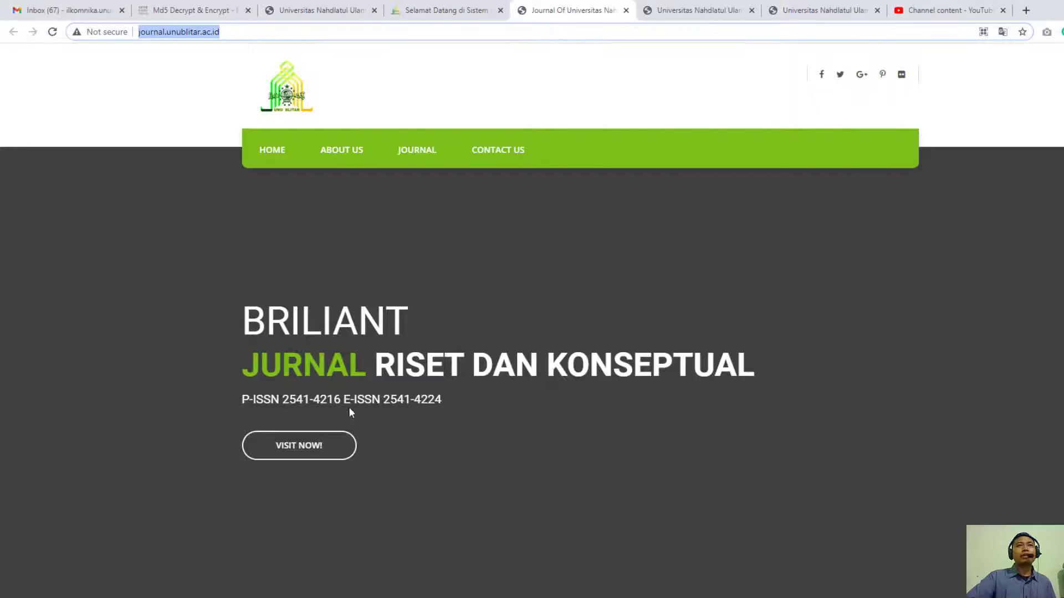
# - Look over the header navigation on the unublitar.ac.id homepage in Chrome, and return to the WordPress menu editor in Edge
pyautogui.click(324, 10)
pyautogui.scroll(5, 215, 252)
pyautogui.scroll(5, 215, 253)
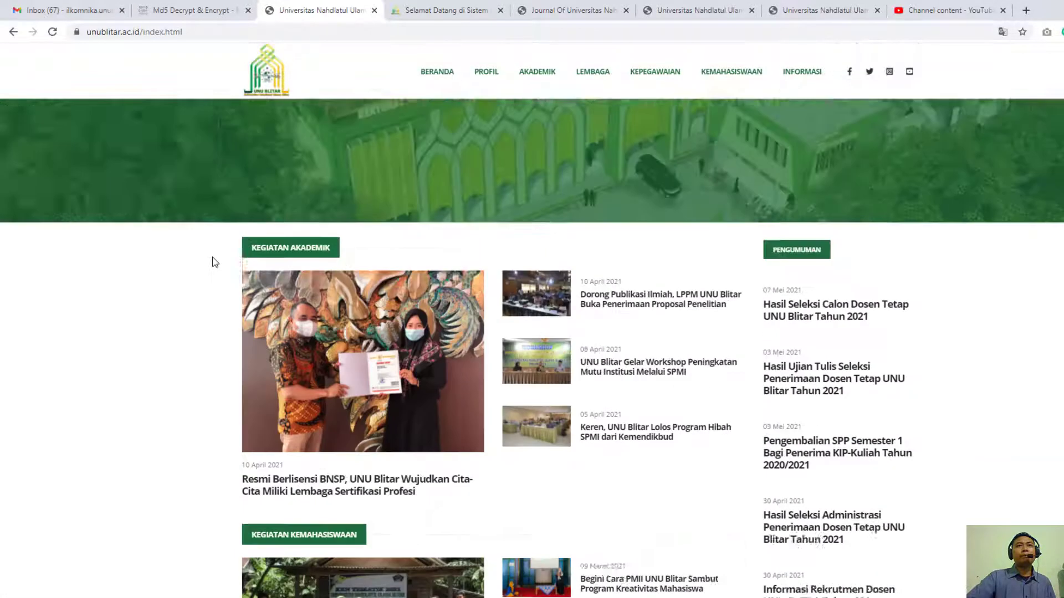
pyautogui.moveTo(482, 108)
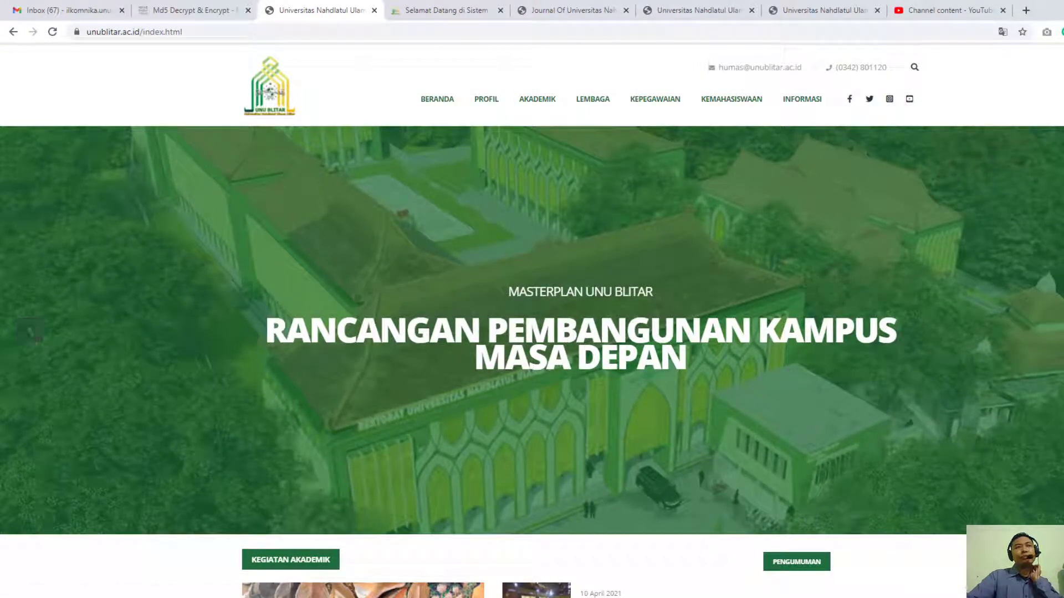
pyautogui.moveTo(435, 597)
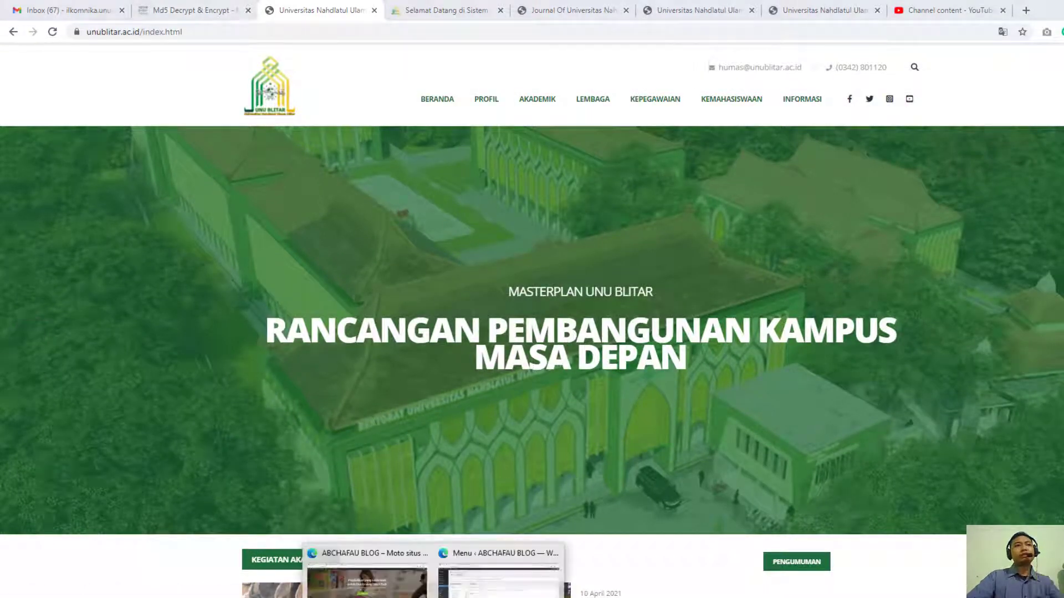
pyautogui.click(480, 587)
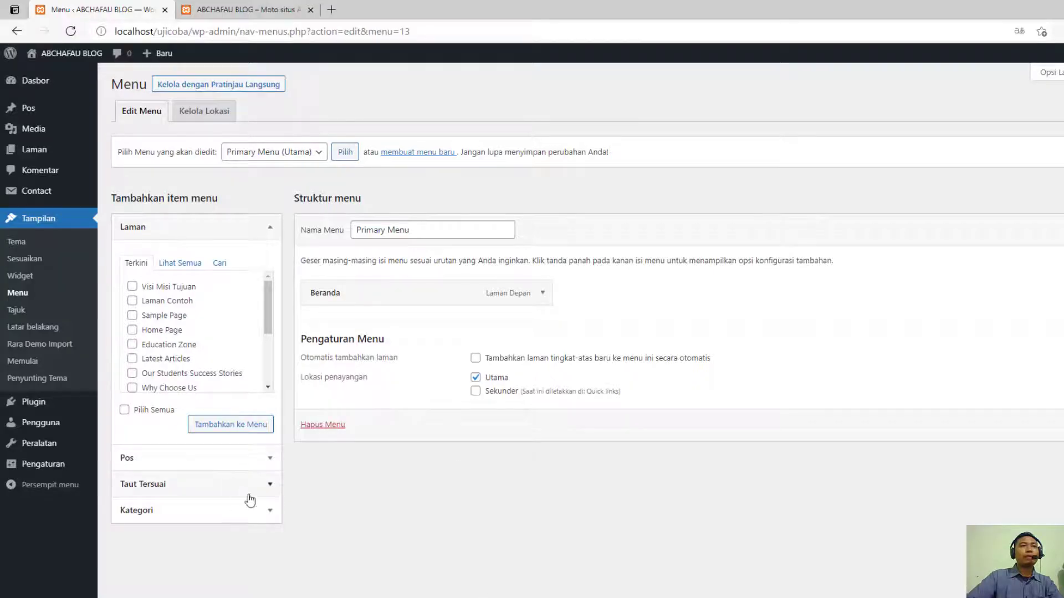
# - Add a custom link labelled Profil with the URL # to the Primary Menu
pyautogui.click(271, 321)
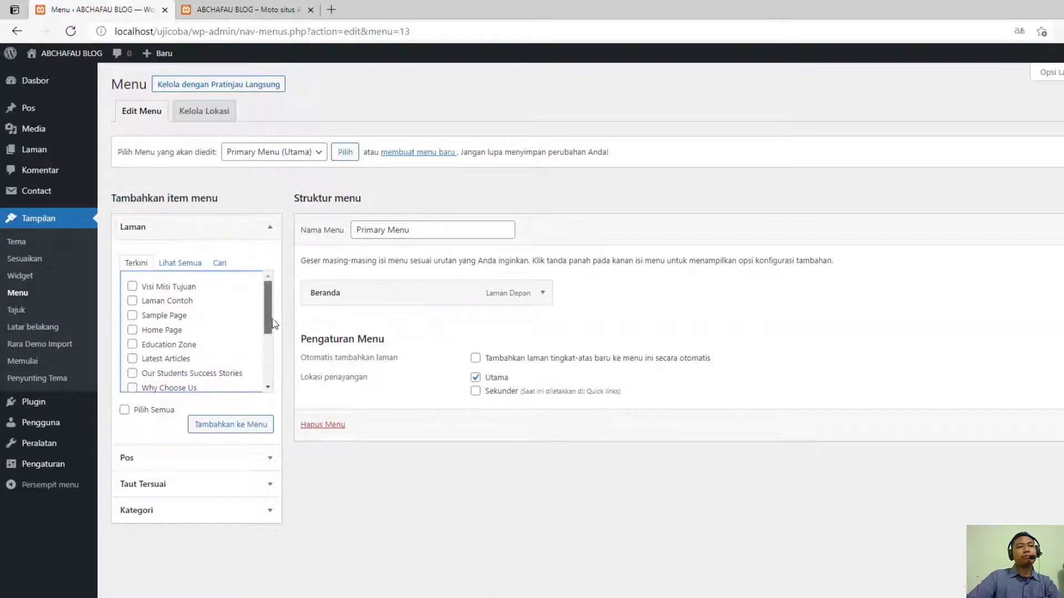
pyautogui.click(228, 485)
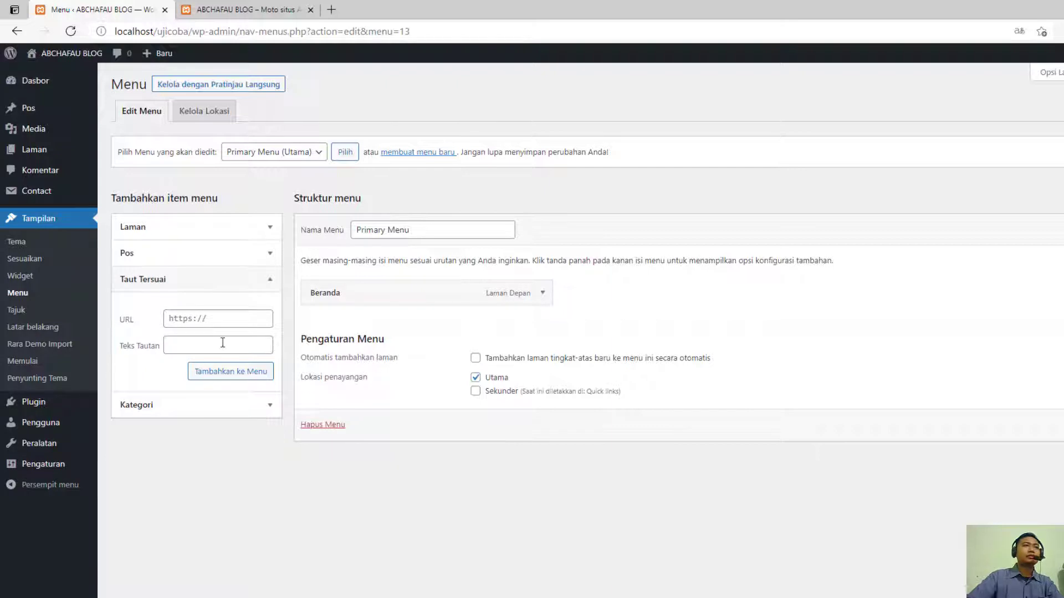
pyautogui.click(217, 314)
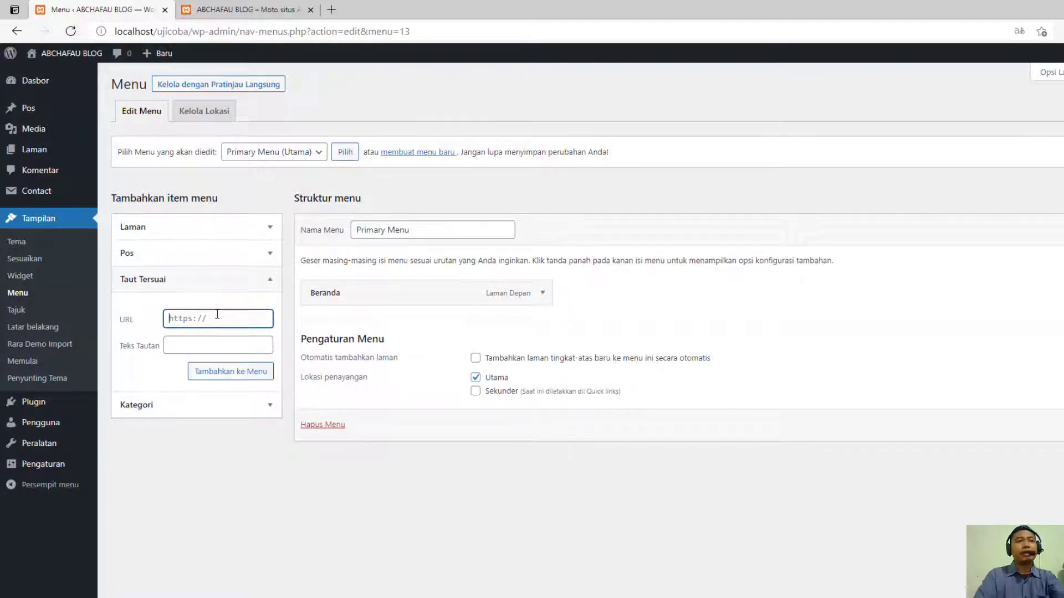
pyautogui.press('Tab')
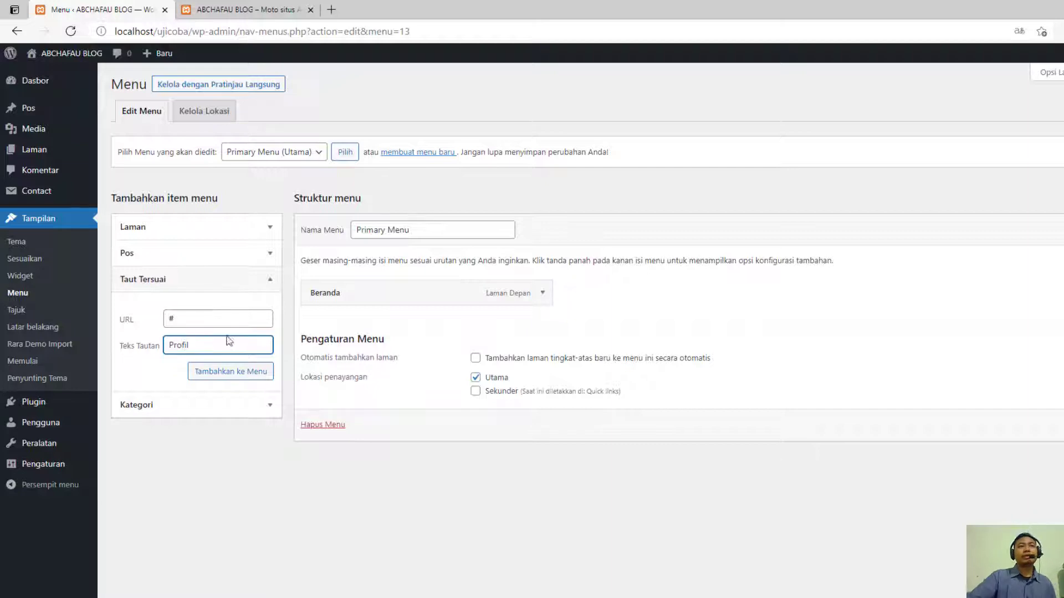
pyautogui.click(230, 370)
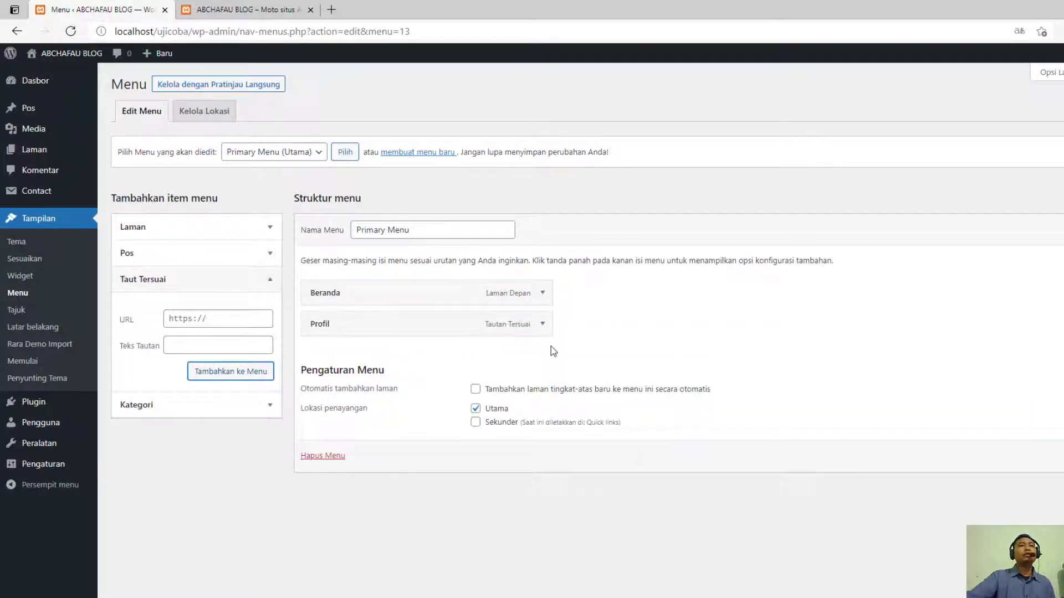
# - Add a custom link labelled Sambutan Rektor with the URL # and nest it as a sub-item under Profil
pyautogui.click(233, 347)
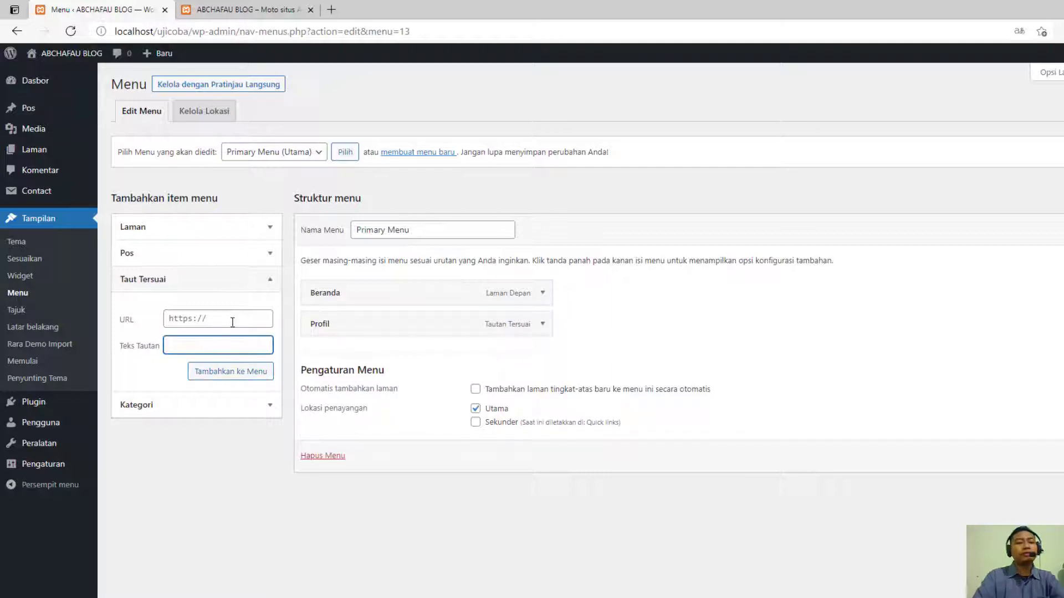
pyautogui.click(232, 323)
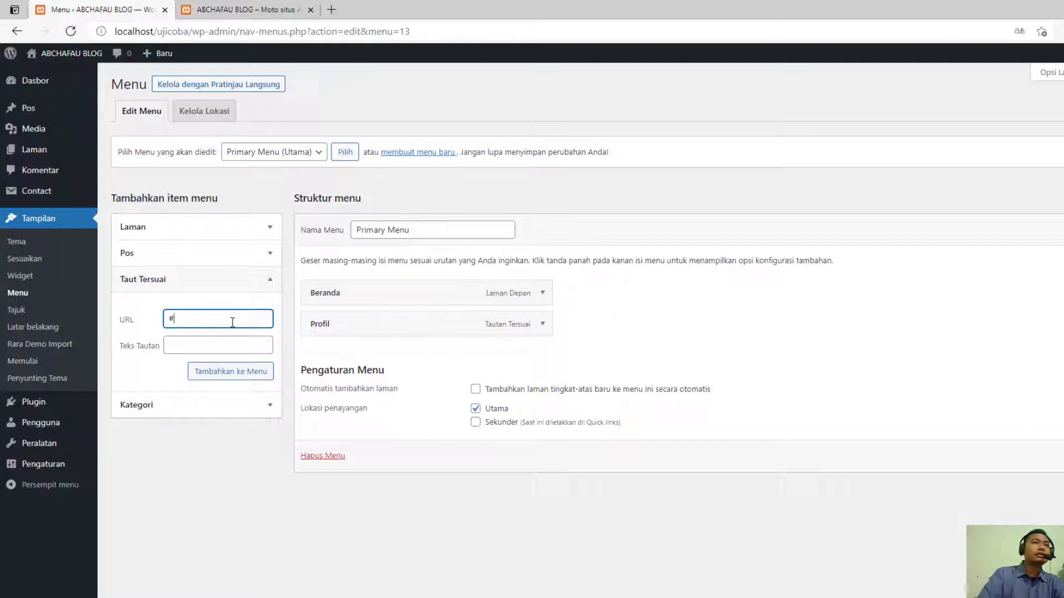
pyautogui.press('Tab')
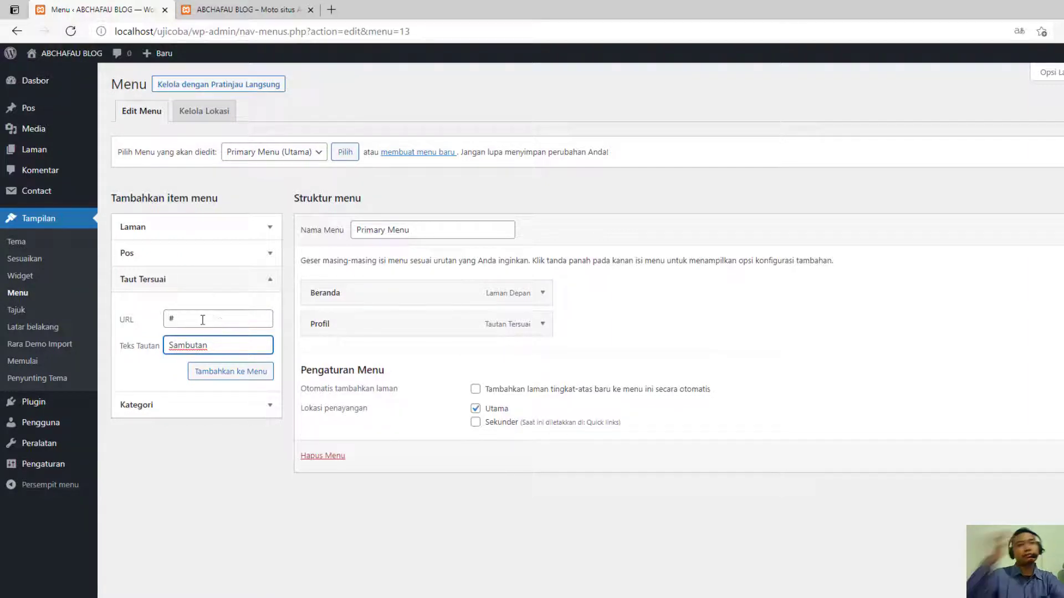
pyautogui.hotkey('shift', 'Tab')
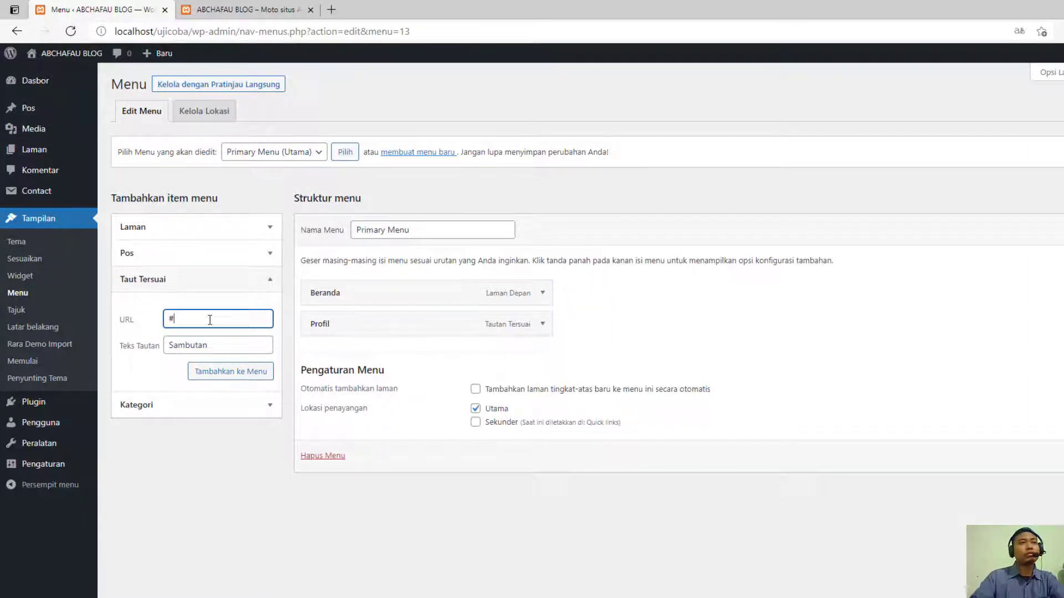
pyautogui.click(213, 344)
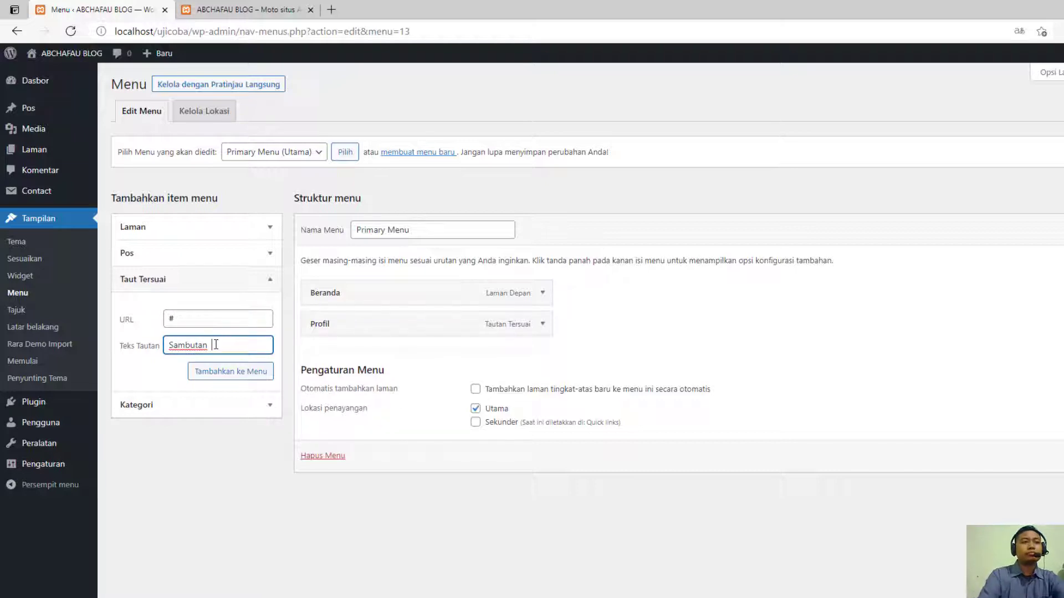
pyautogui.write('Rektor')
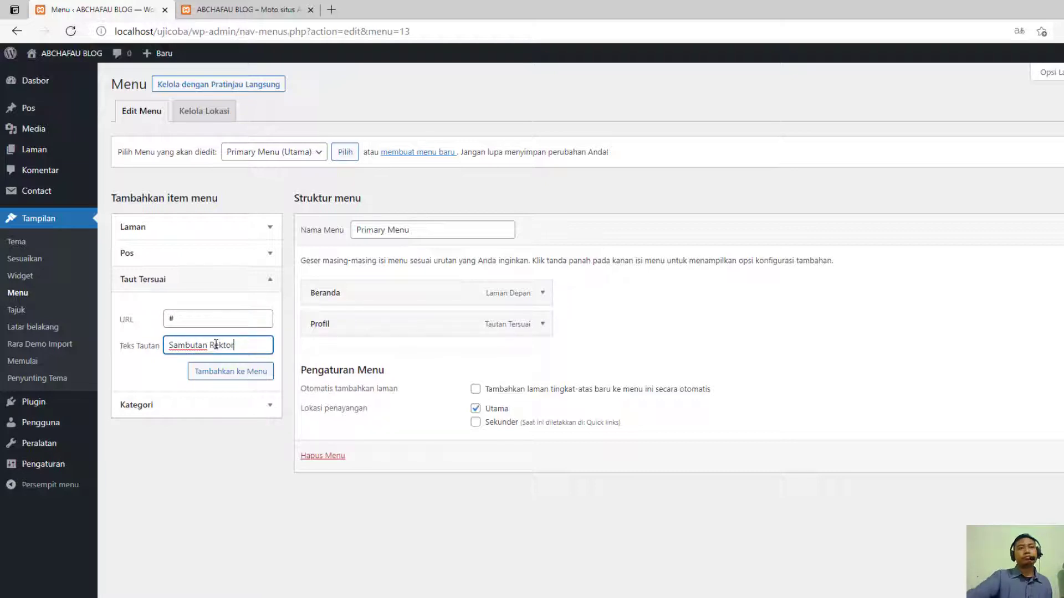
pyautogui.click(226, 372)
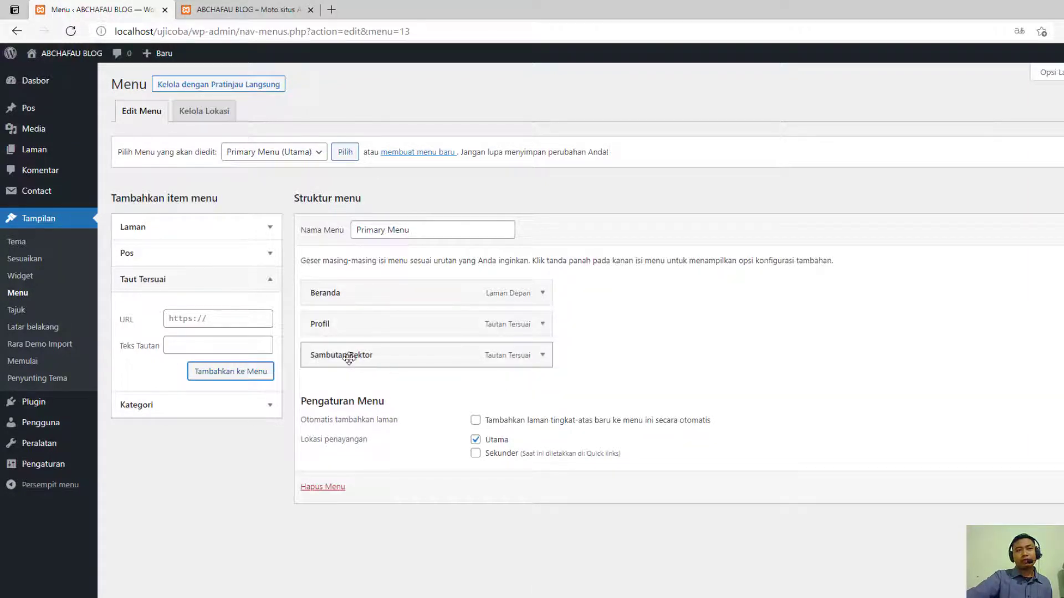
pyautogui.moveTo(347, 356); pyautogui.dragTo(377, 353)
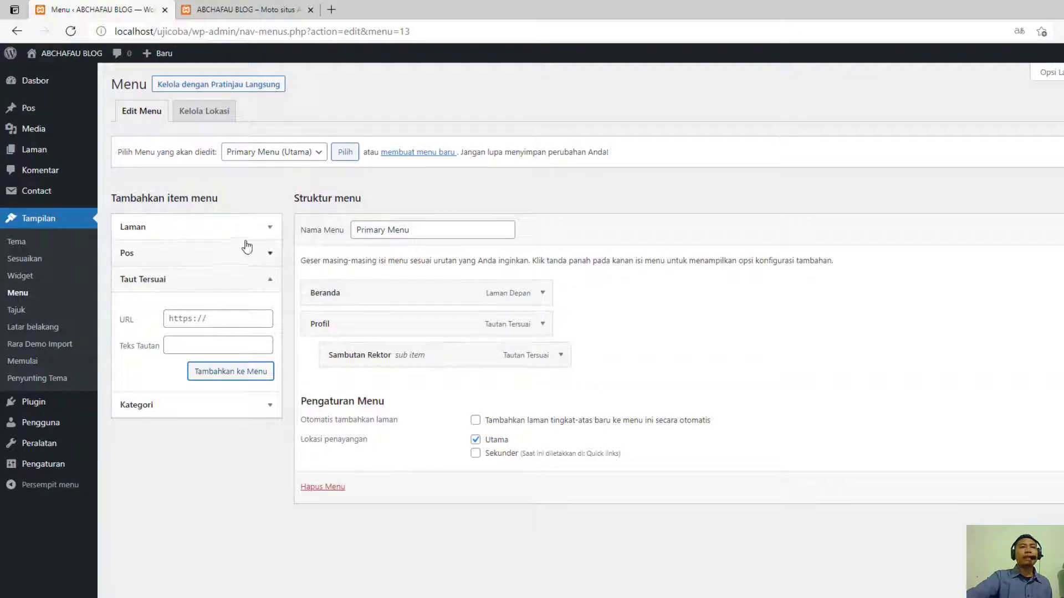
# - Add the Visi Misi Tujuan page to the Primary Menu
pyautogui.click(270, 230)
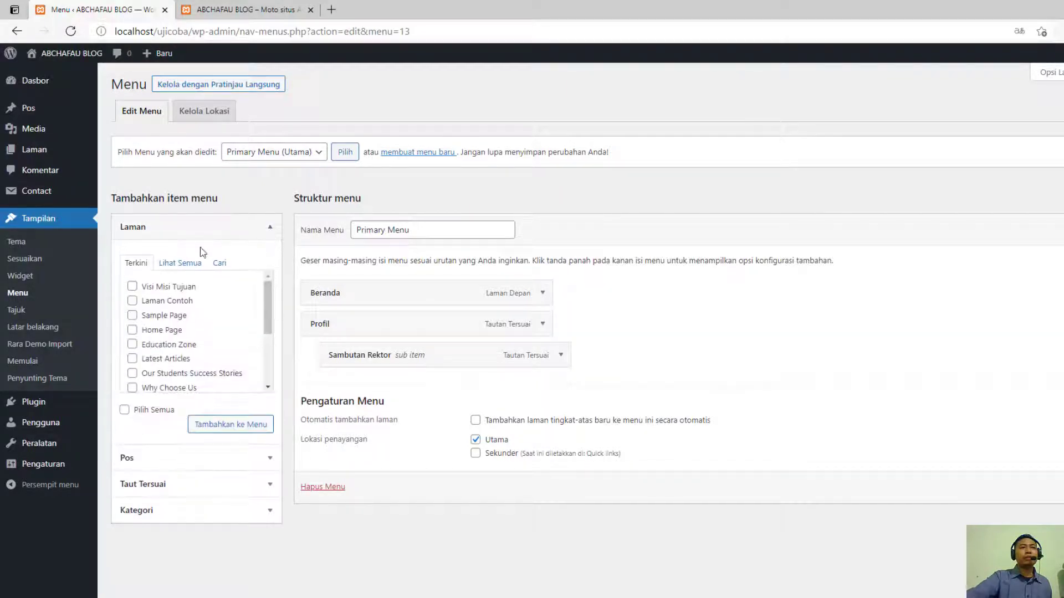
pyautogui.click(164, 288)
pyautogui.click(222, 425)
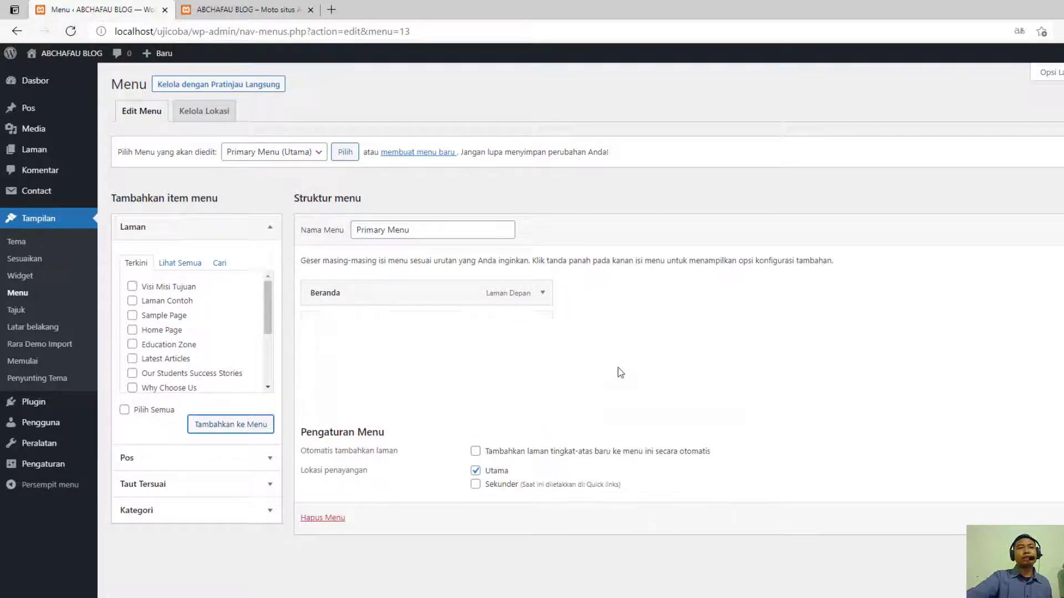
# - Nest Visi Misi Tujuan as a sub-item under Profil, save the Primary Menu and reload the site's front page
pyautogui.moveTo(380, 387); pyautogui.dragTo(388, 388)
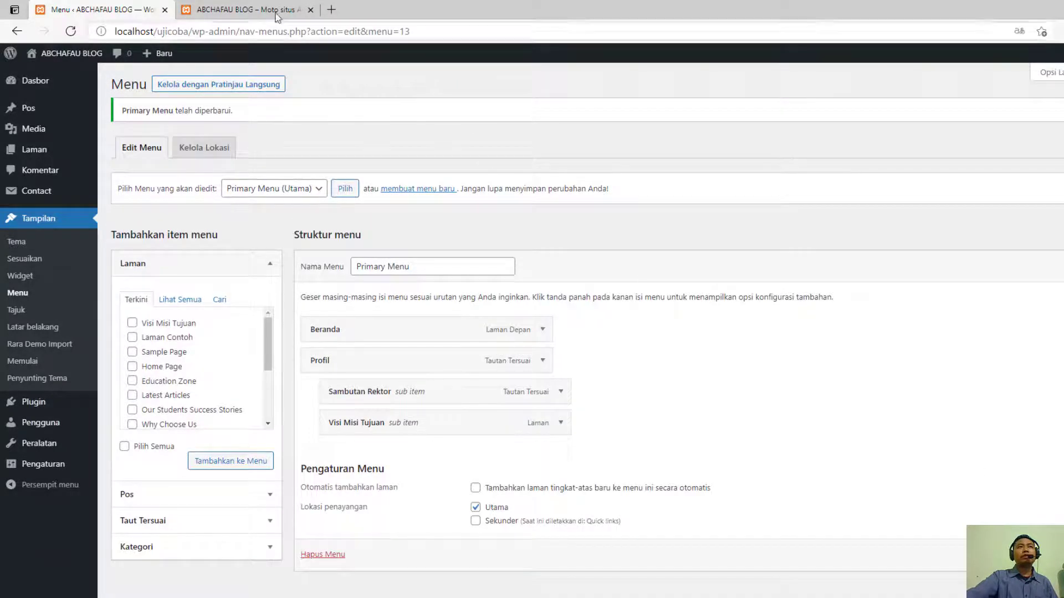
pyautogui.click(243, 10)
pyautogui.click(68, 32)
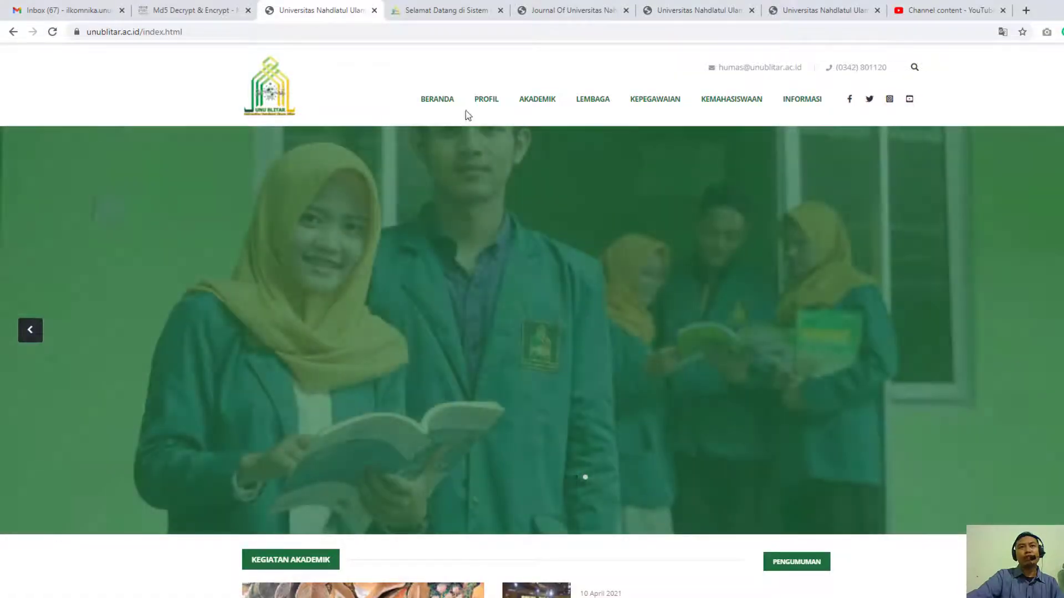
# - Examine the header dropdown menus on unublitar.ac.id in Chrome, and return to the customized site's front page in Edge
pyautogui.moveTo(490, 101)
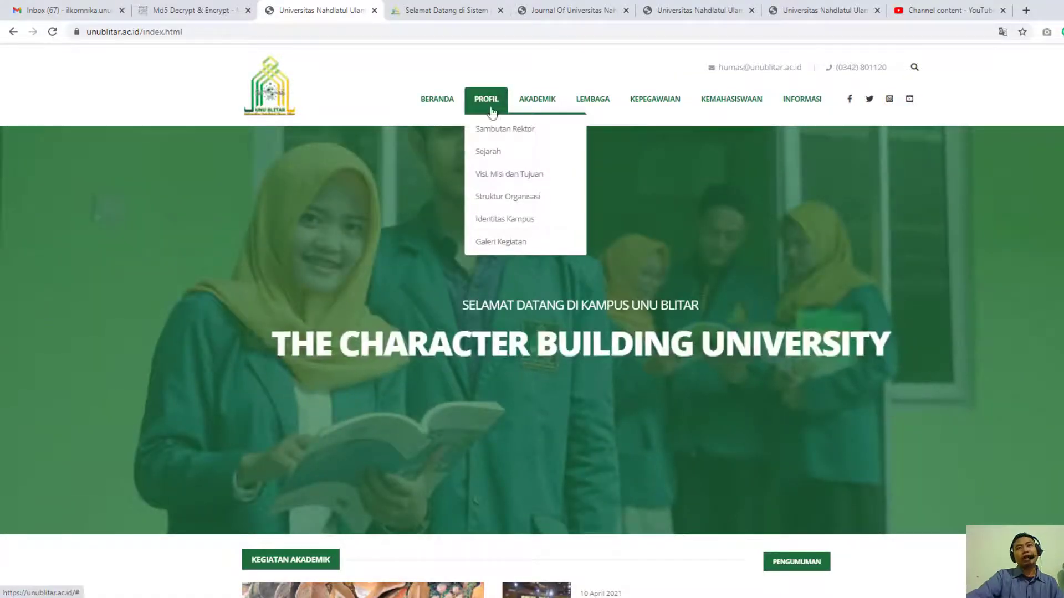
pyautogui.moveTo(529, 113)
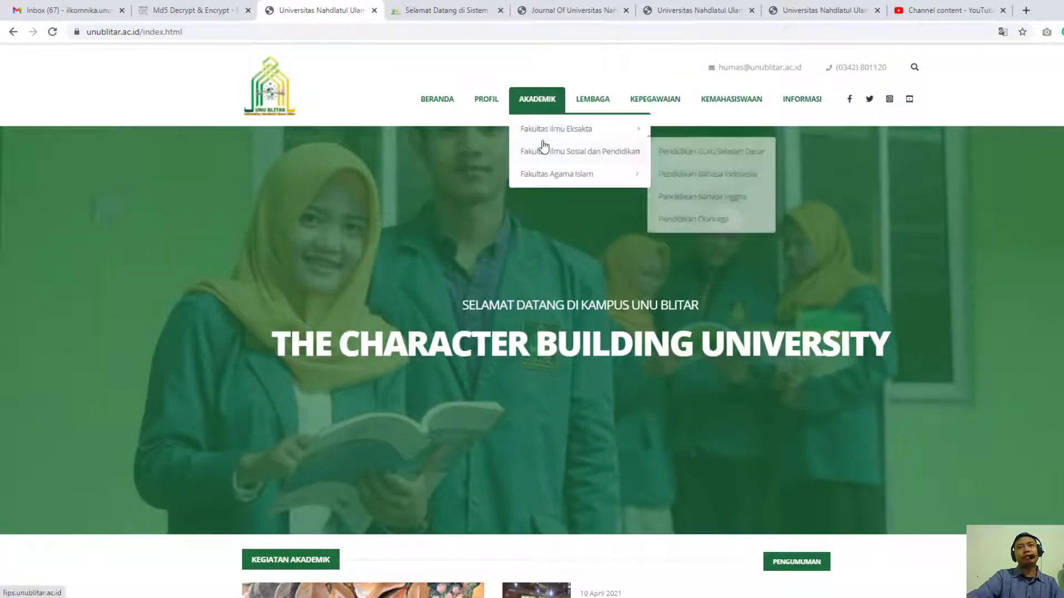
pyautogui.moveTo(547, 161)
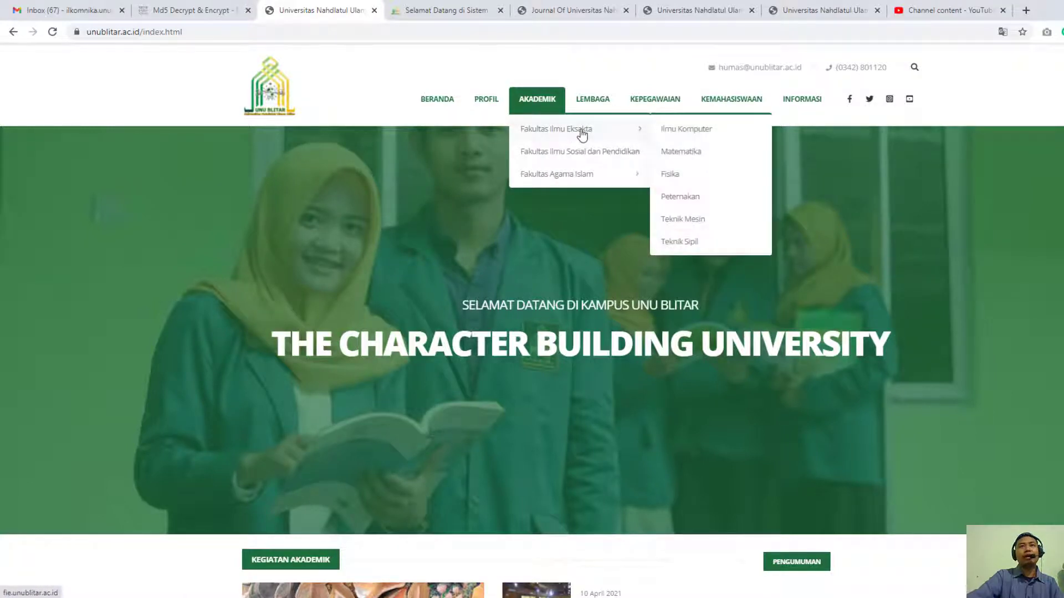
pyautogui.moveTo(589, 116)
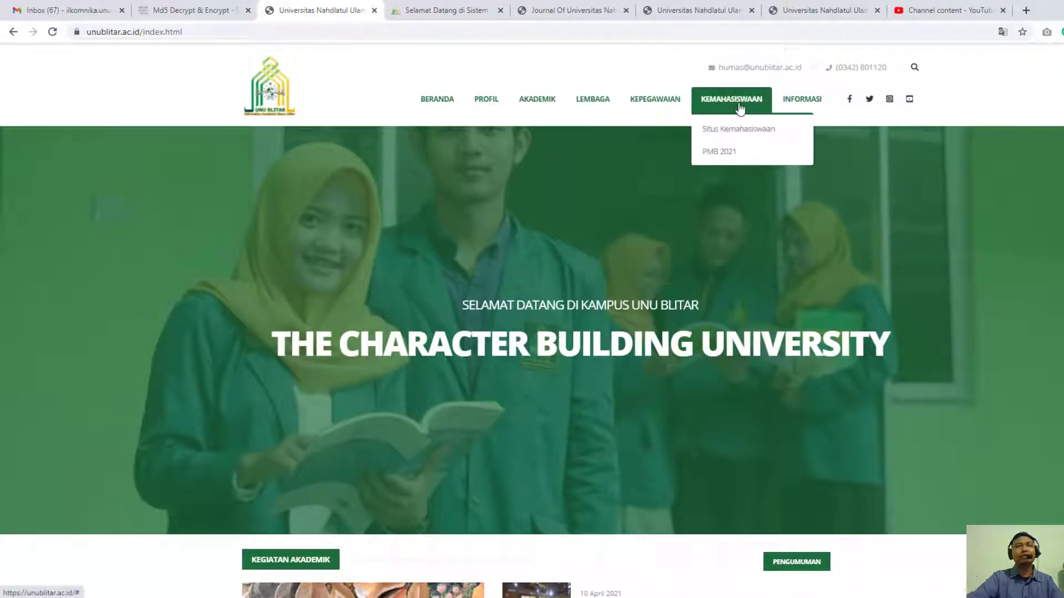
pyautogui.moveTo(802, 108)
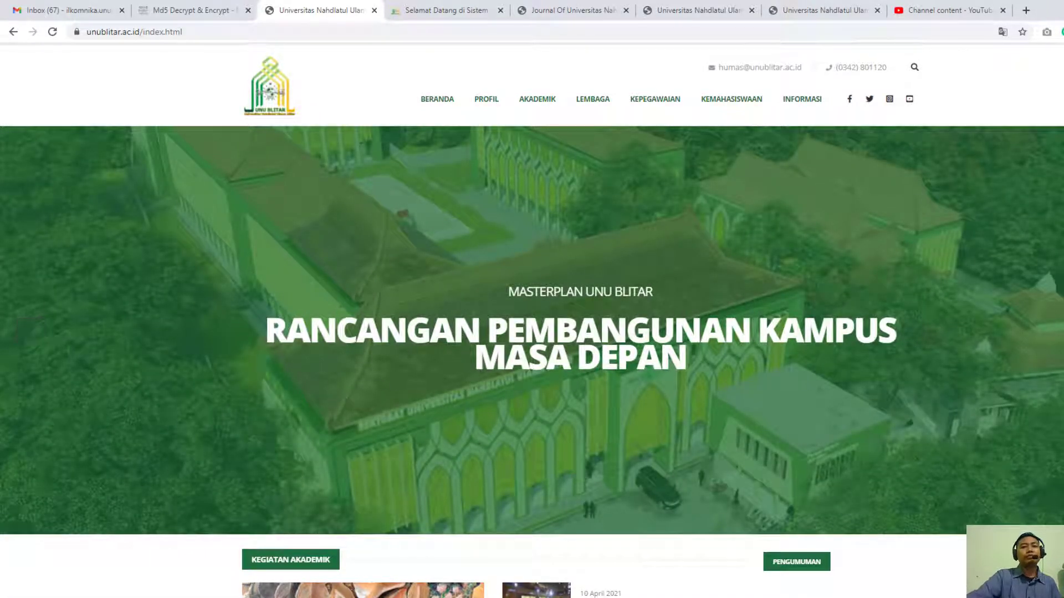
pyautogui.click(433, 597)
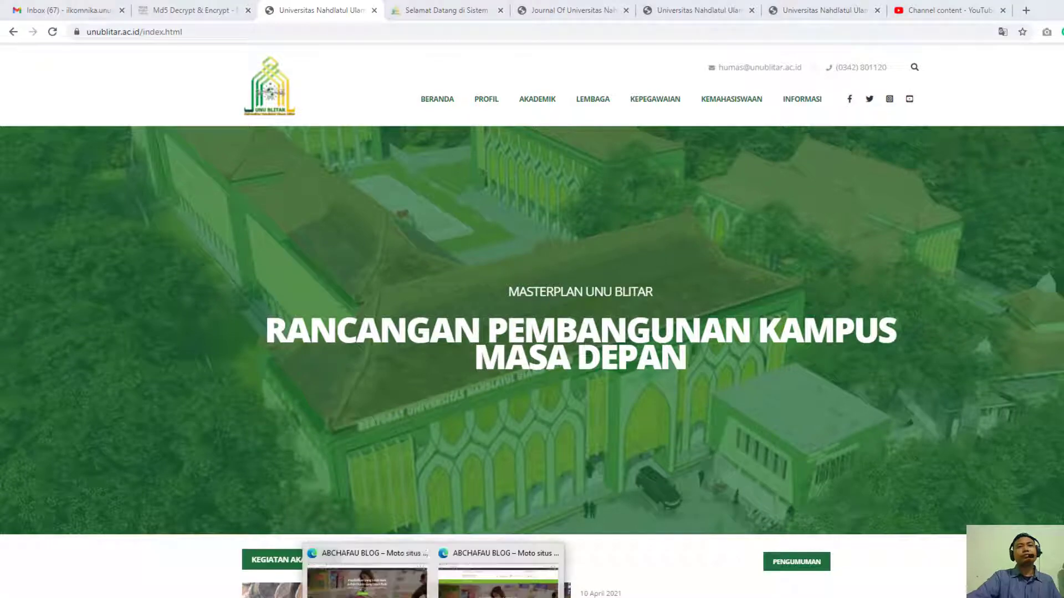
pyautogui.click(425, 586)
pyautogui.scroll(3, 337, 268)
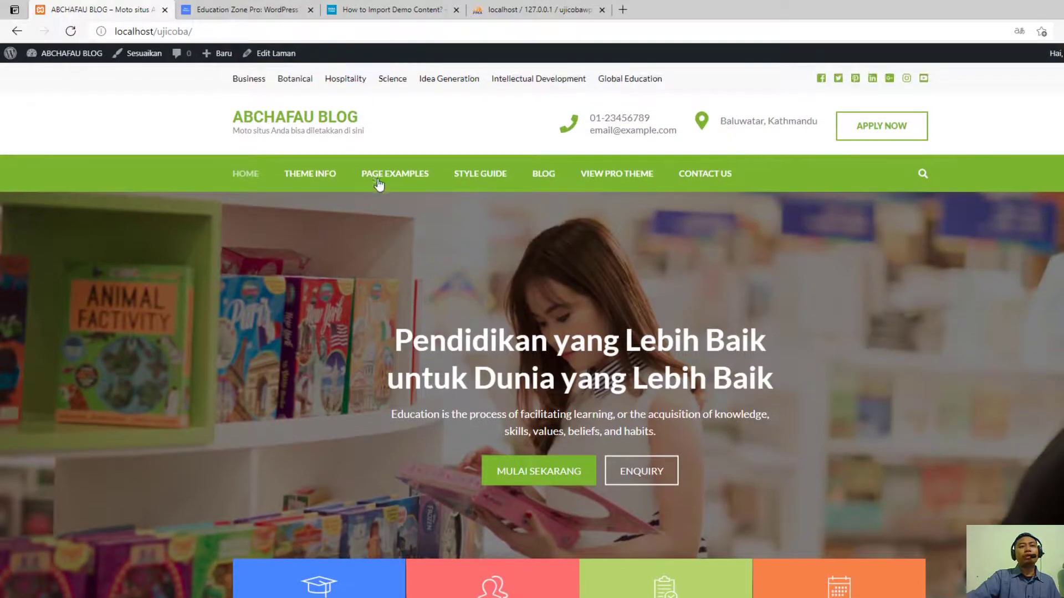
pyautogui.click(433, 597)
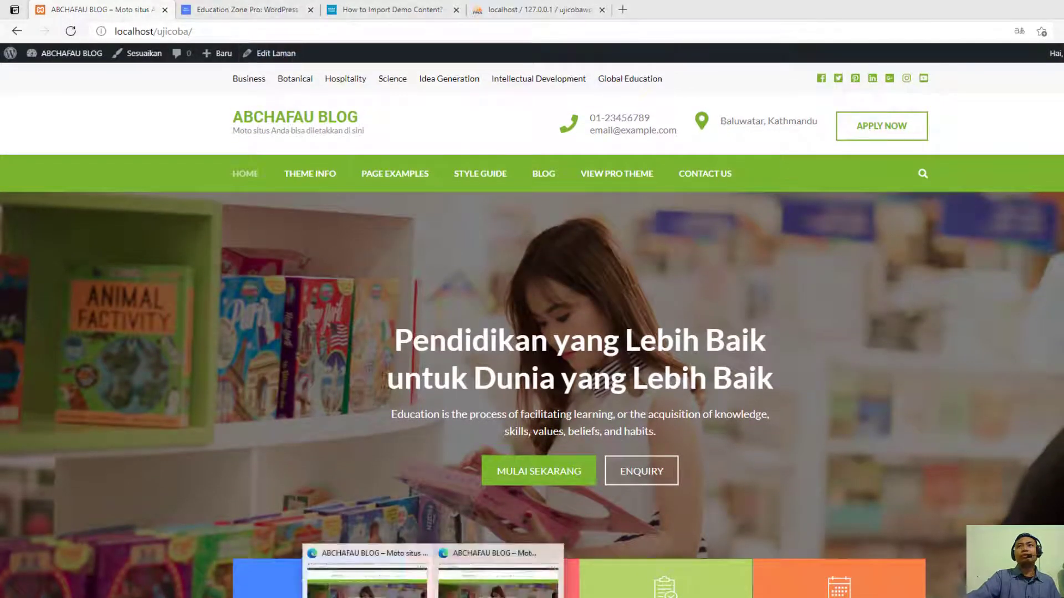
pyautogui.click(392, 591)
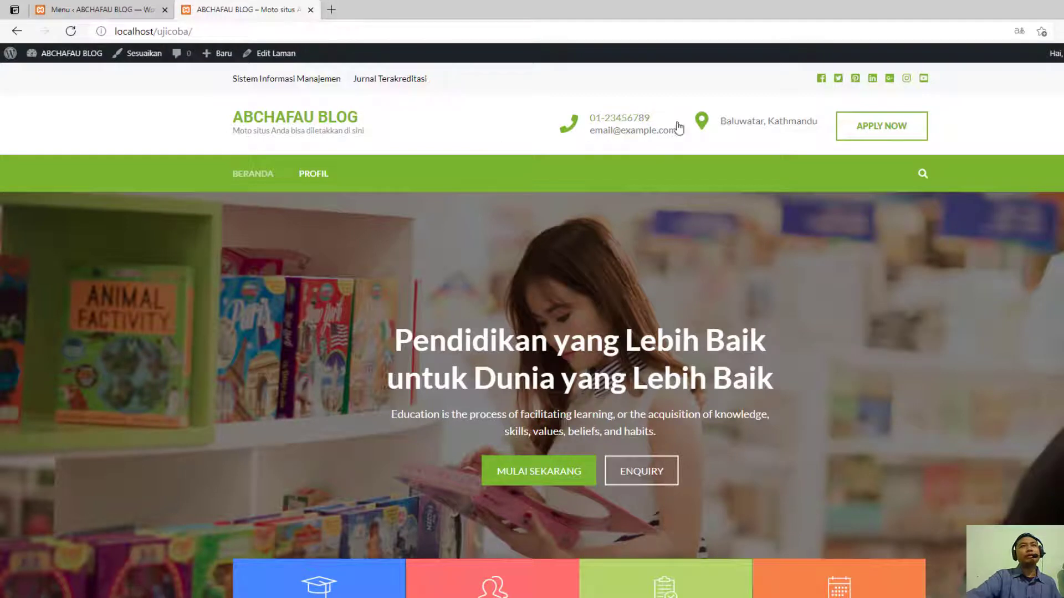
# - Open the header settings in the theme Customizer and replace the demo contact e-mail and phone number with the university's contact details
pyautogui.click(83, 10)
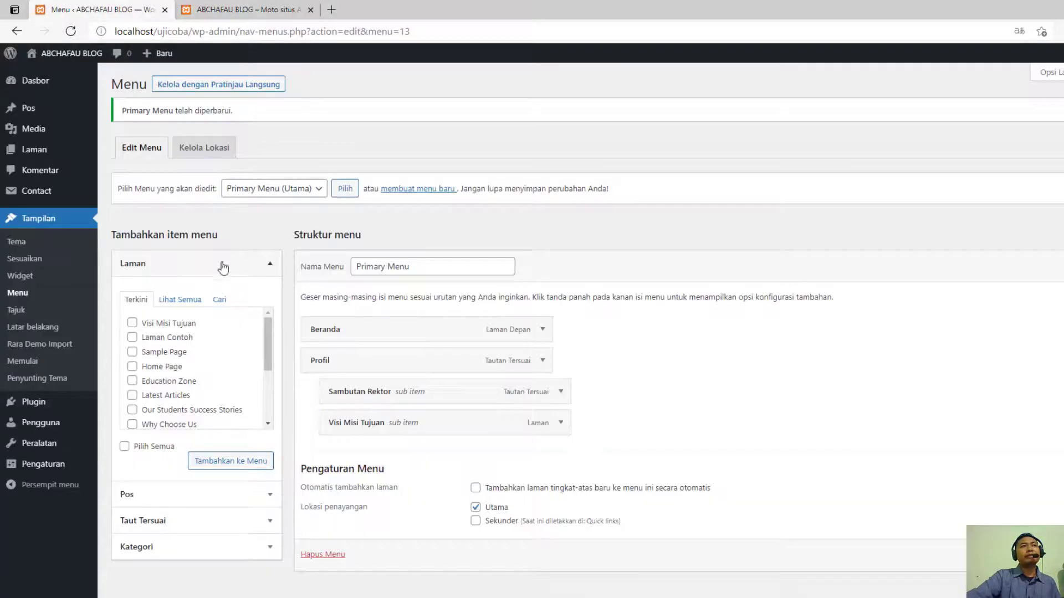
pyautogui.click(31, 261)
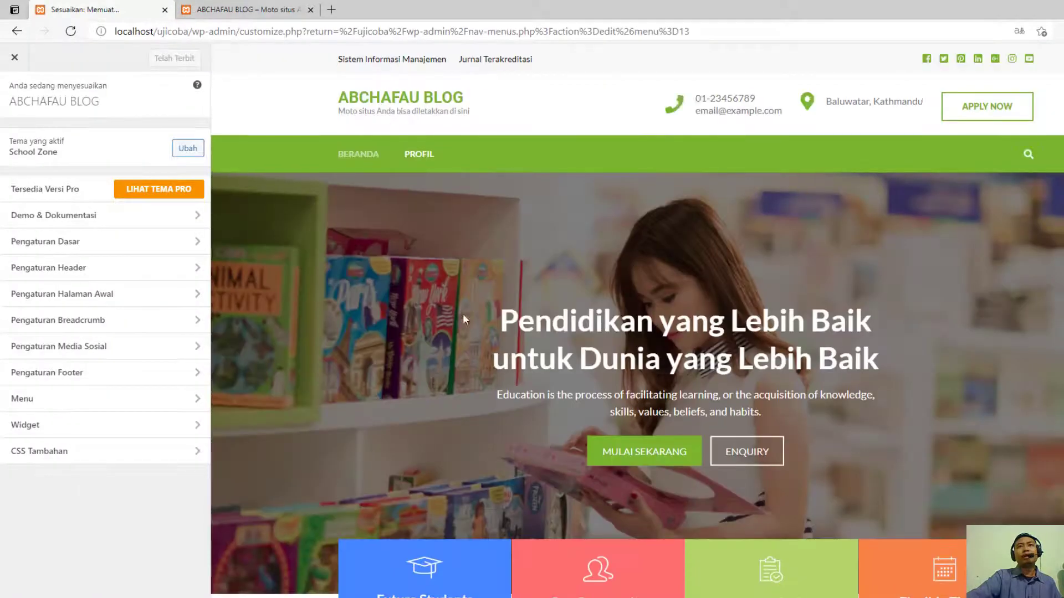
pyautogui.click(685, 100)
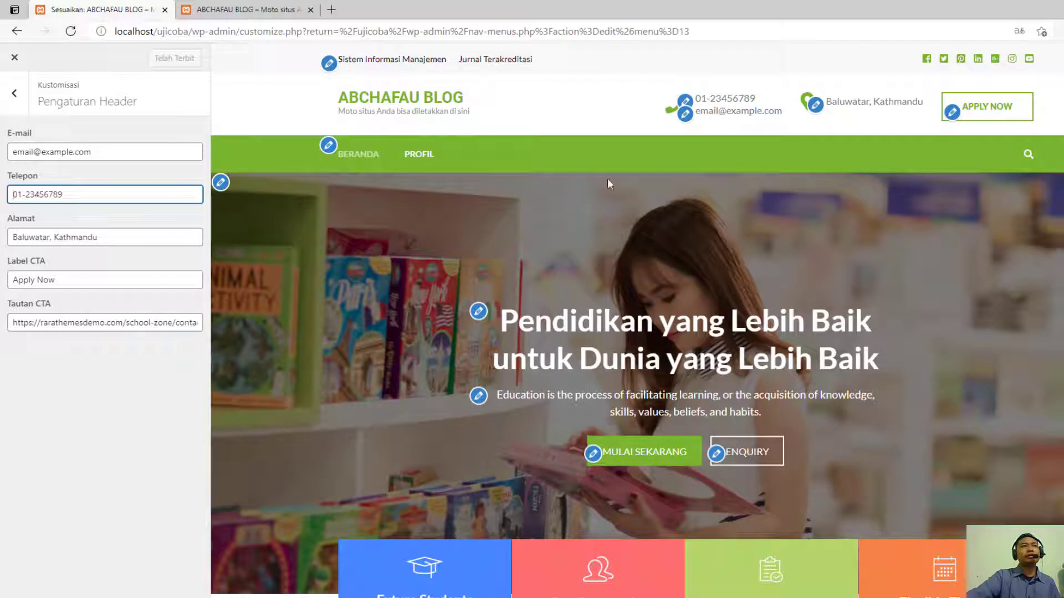
pyautogui.moveTo(126, 151); pyautogui.dragTo(10, 145)
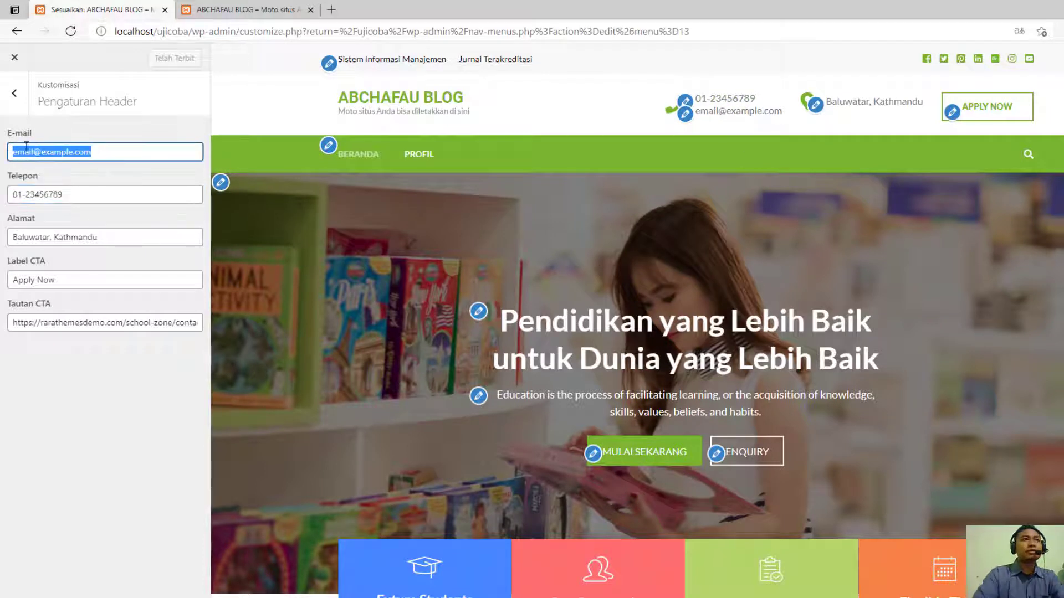
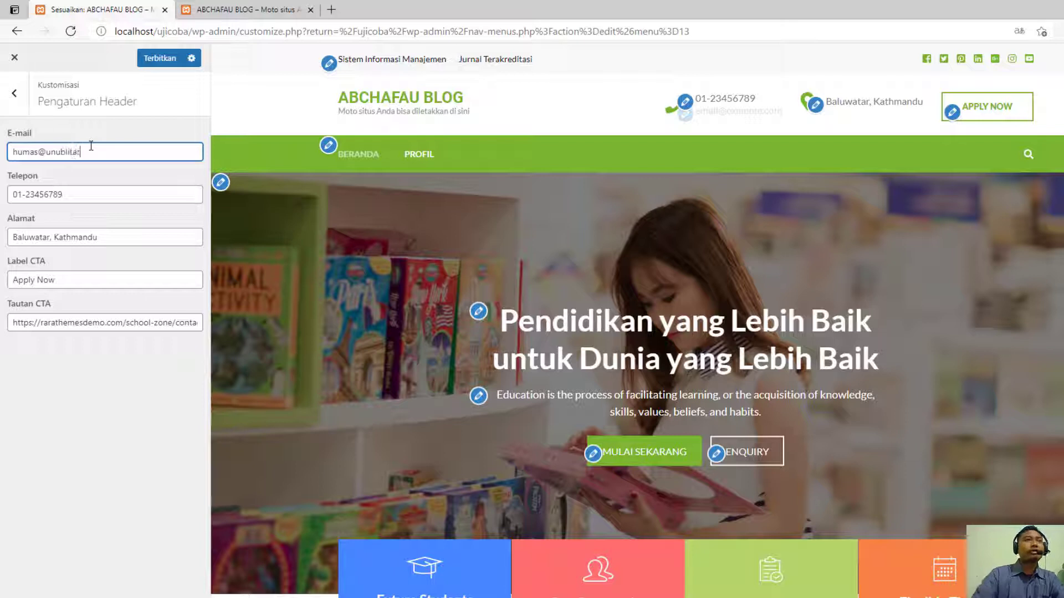
pyautogui.moveTo(67, 194); pyautogui.dragTo(8, 188)
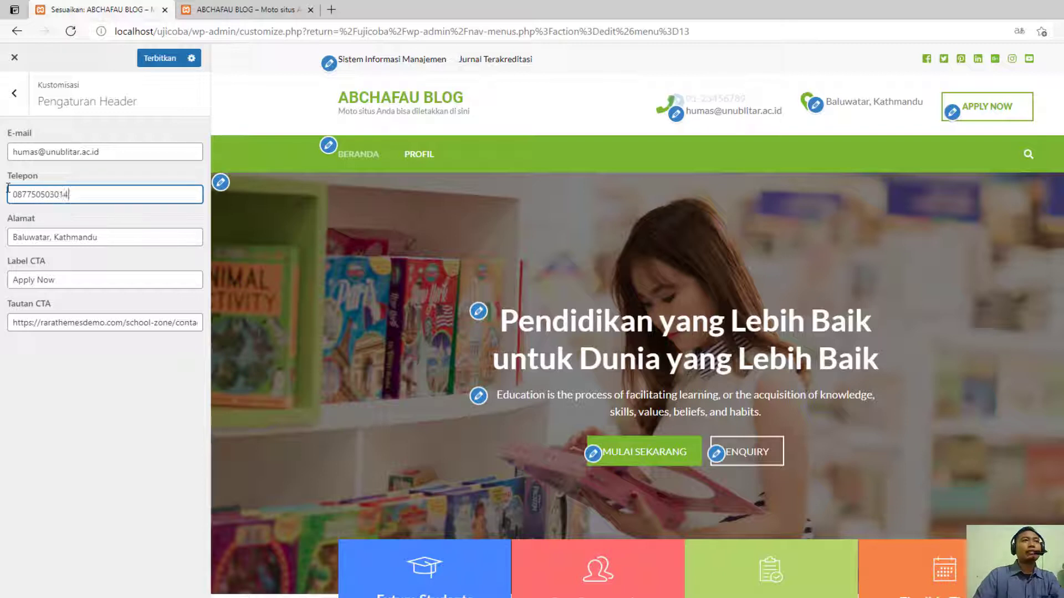
# - Replace the demo address in the header settings with the university's district and city
pyautogui.moveTo(97, 237); pyautogui.dragTo(10, 235)
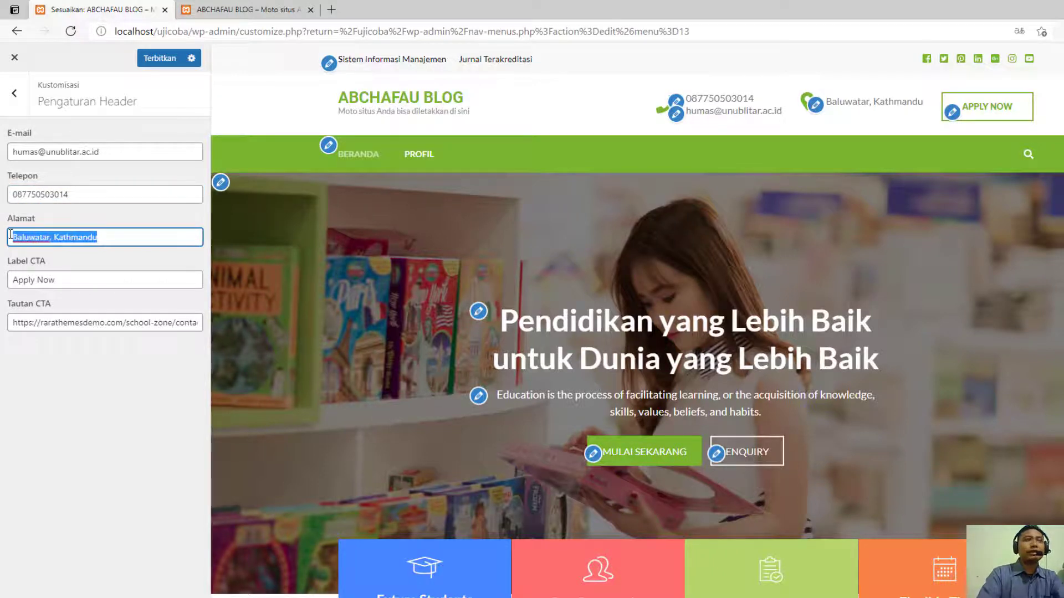
pyautogui.write('Kepan')
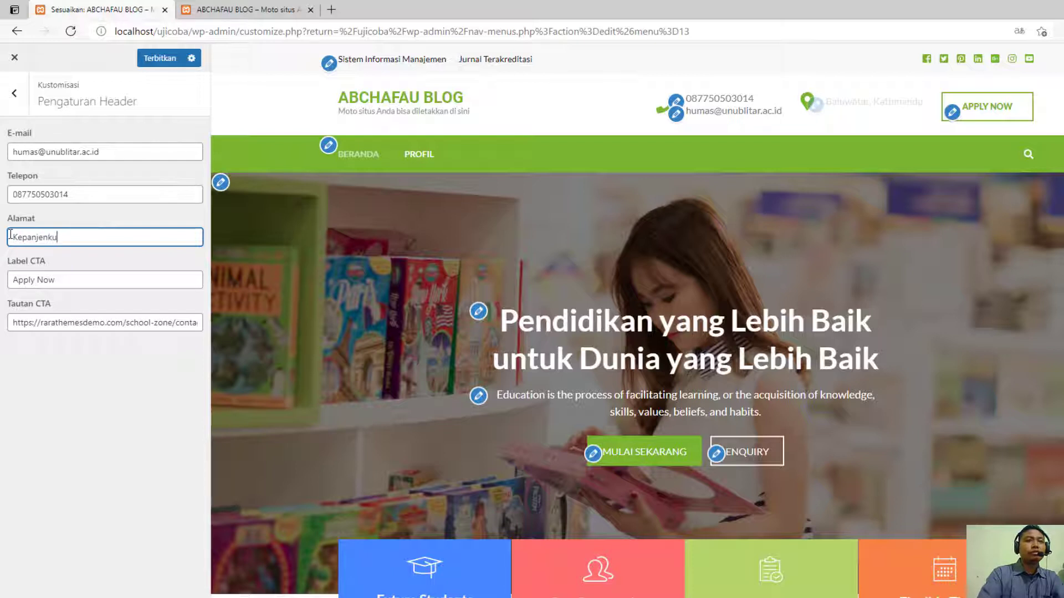
pyautogui.write('jenkidul')
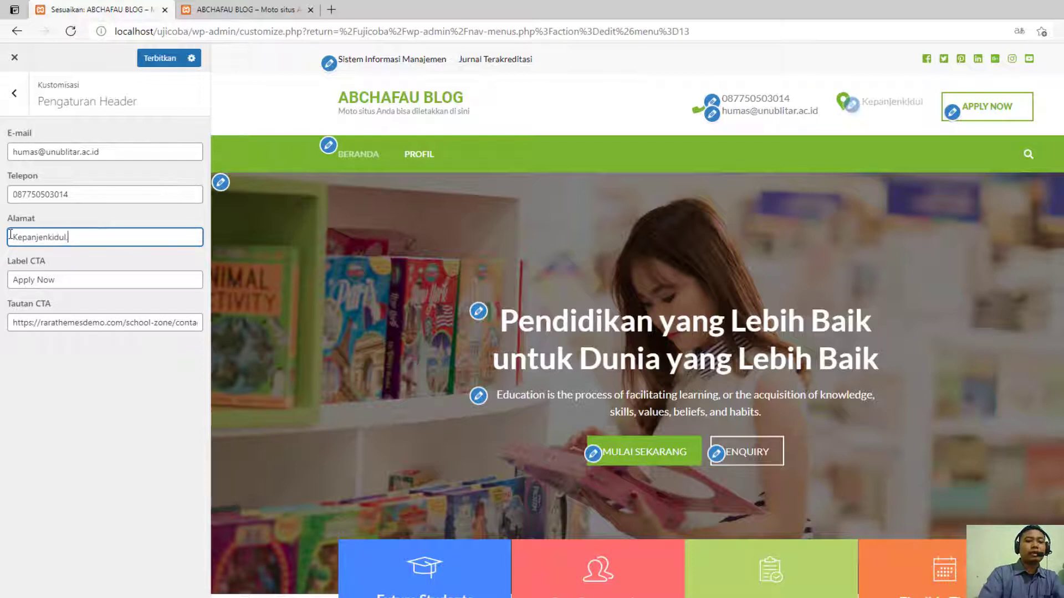
pyautogui.write(', Kota Blitar')
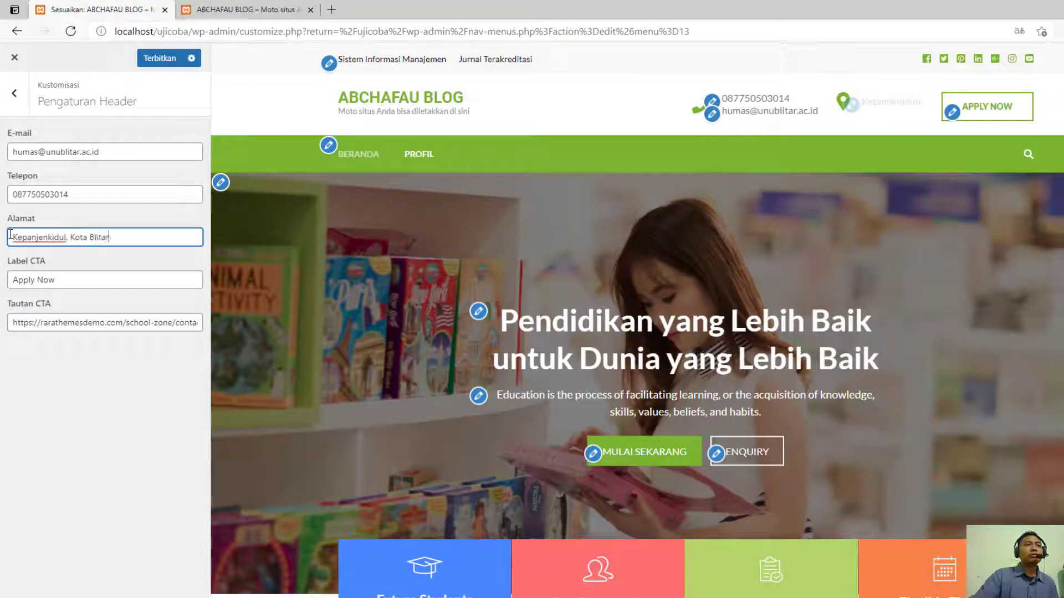
# - Set the header's call-to-action label to PMB 2021
pyautogui.click(89, 278)
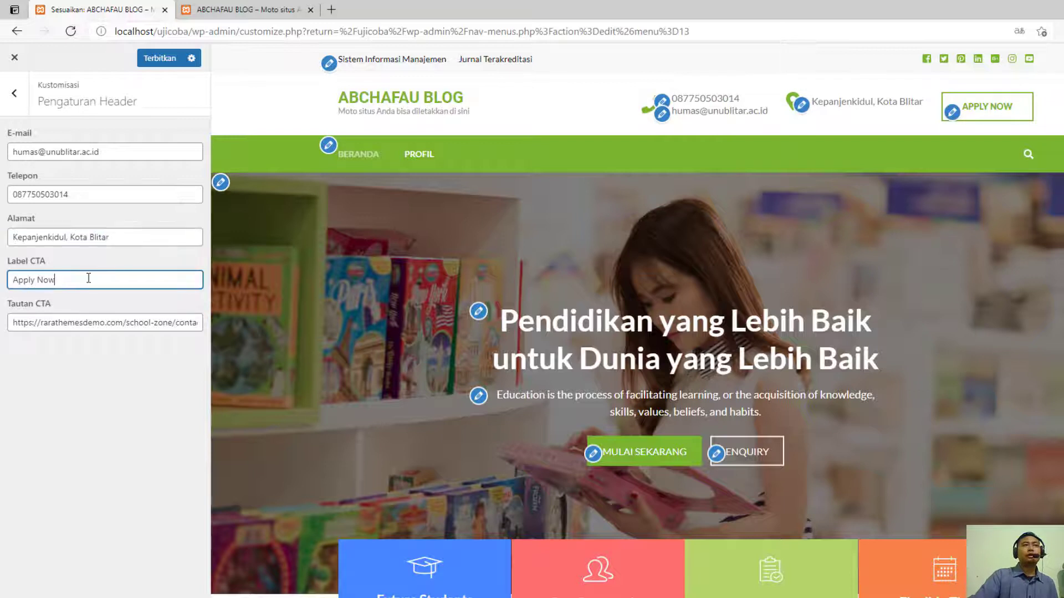
pyautogui.moveTo(102, 279); pyautogui.dragTo(2, 282)
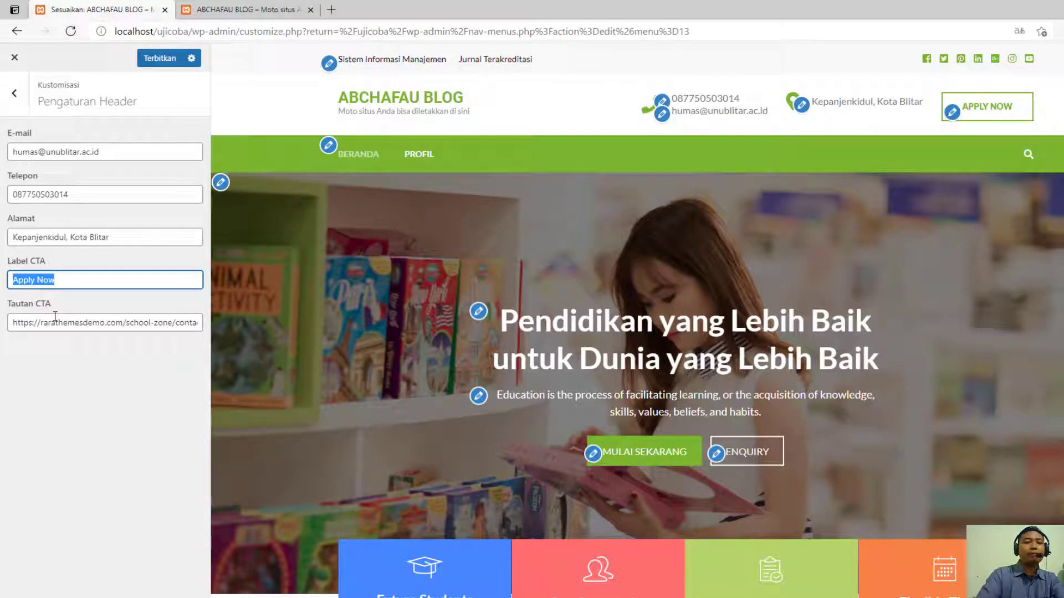
pyautogui.press('BackSpace')
pyautogui.write('PMB')
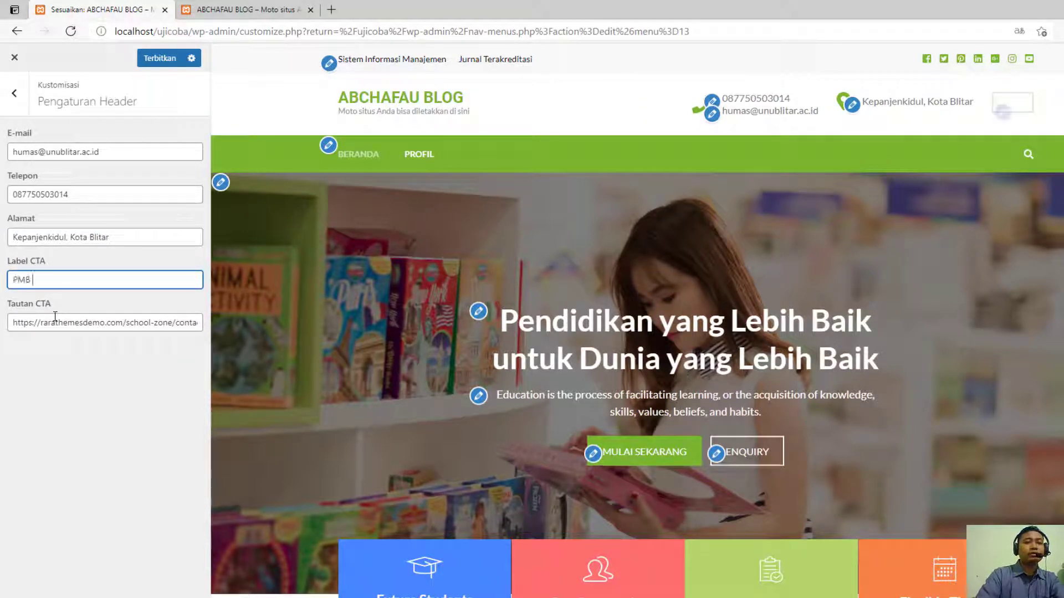
pyautogui.write(' 2021')
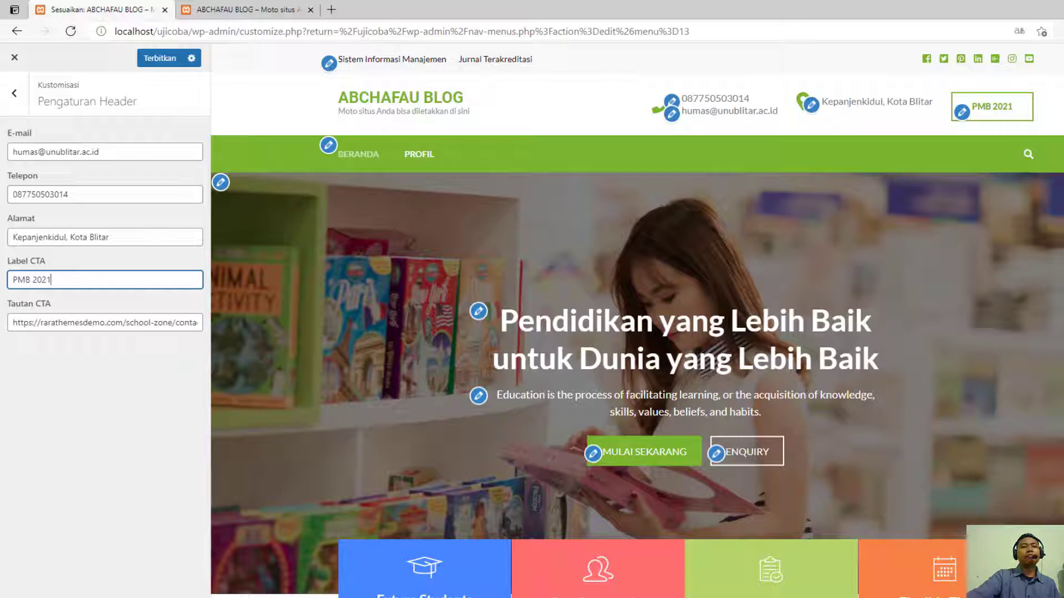
pyautogui.click(171, 323)
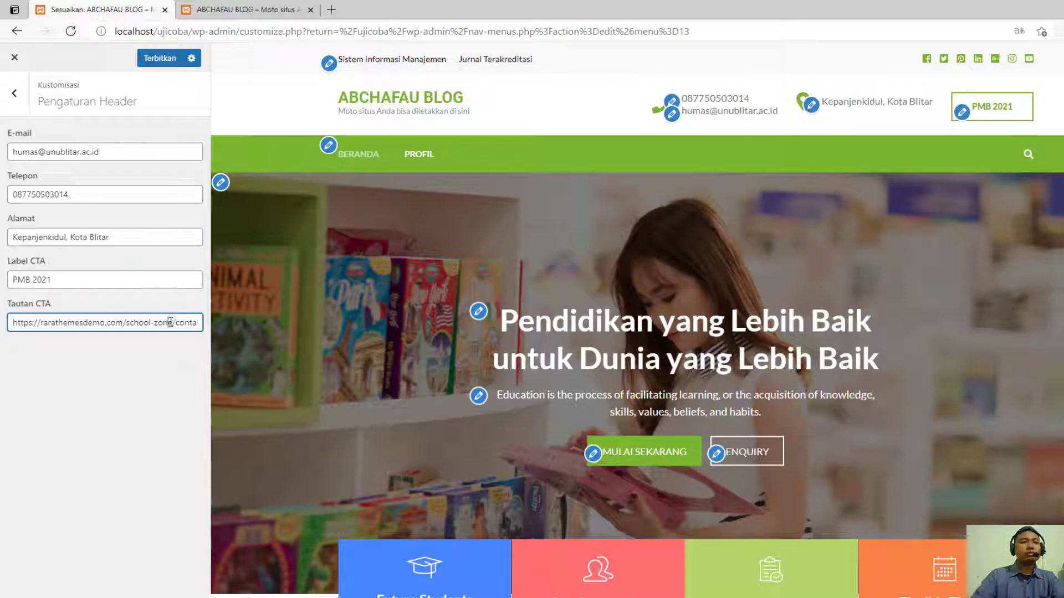
pyautogui.hotkey('ctrl', 'a')
pyautogui.press('BackSpace')
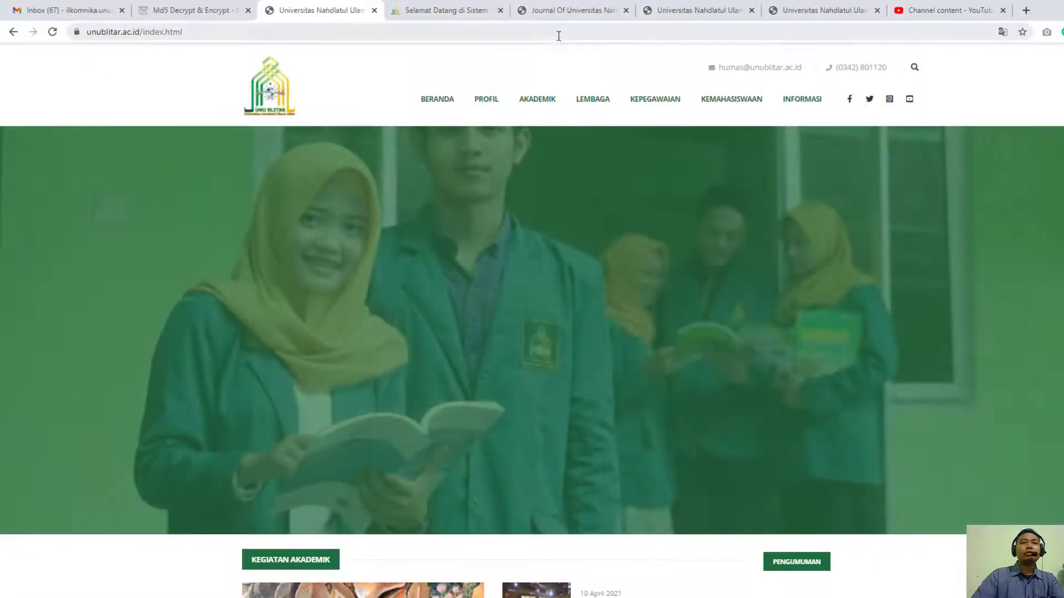
pyautogui.click(560, 33)
pyautogui.scroll(-15, 524, 314)
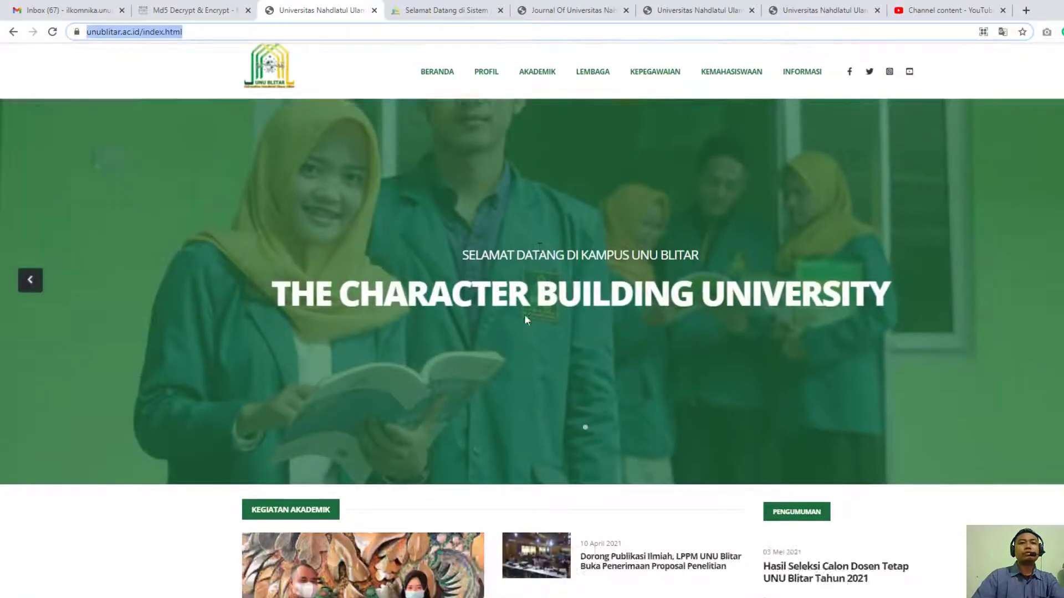
pyautogui.scroll(-8, 491, 487)
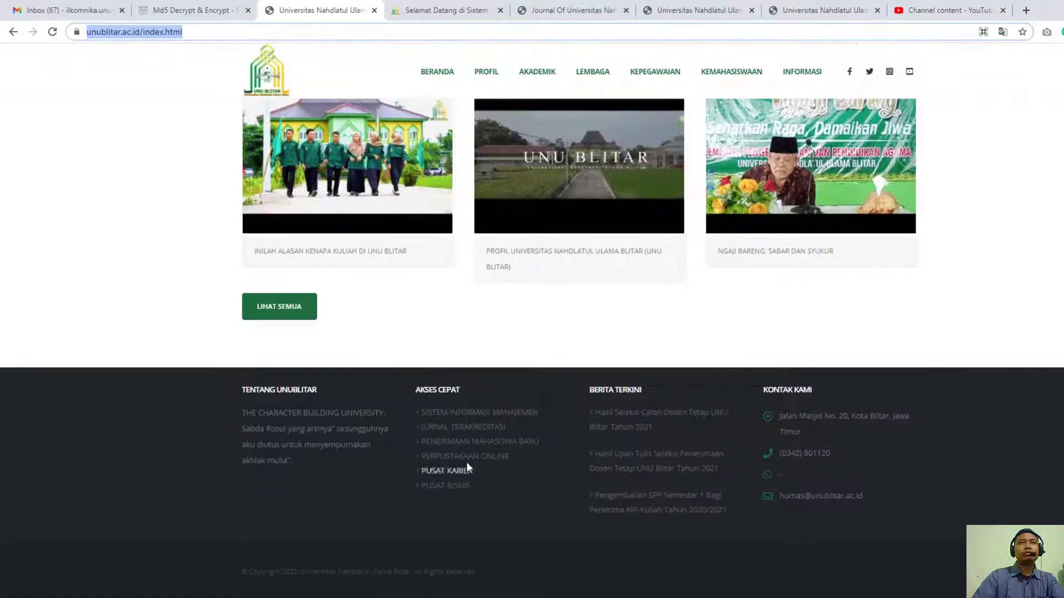
pyautogui.click(488, 448)
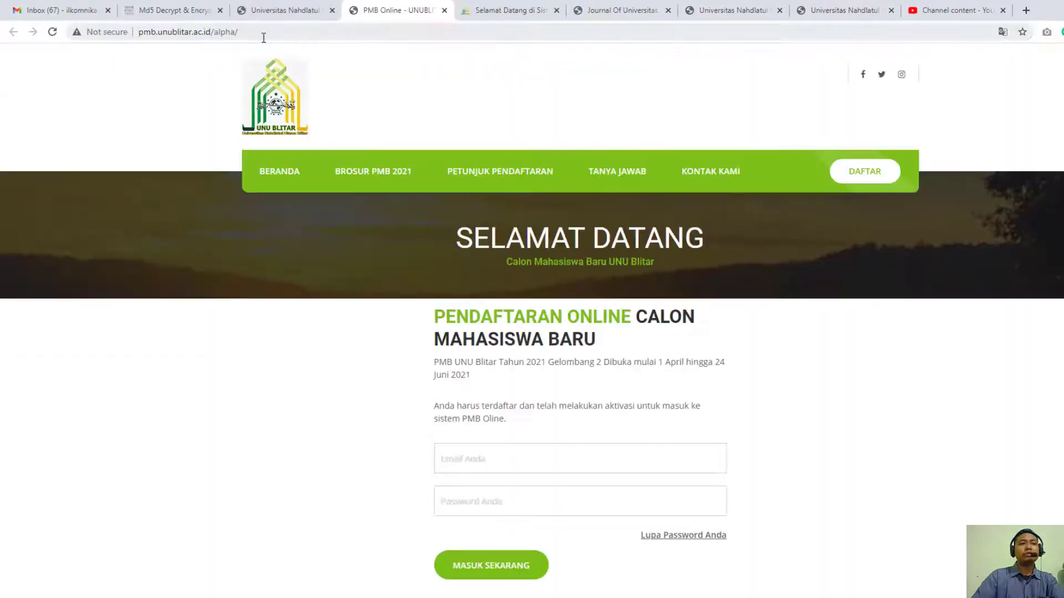
pyautogui.click(273, 38)
pyautogui.hotkey('ctrl', 'c')
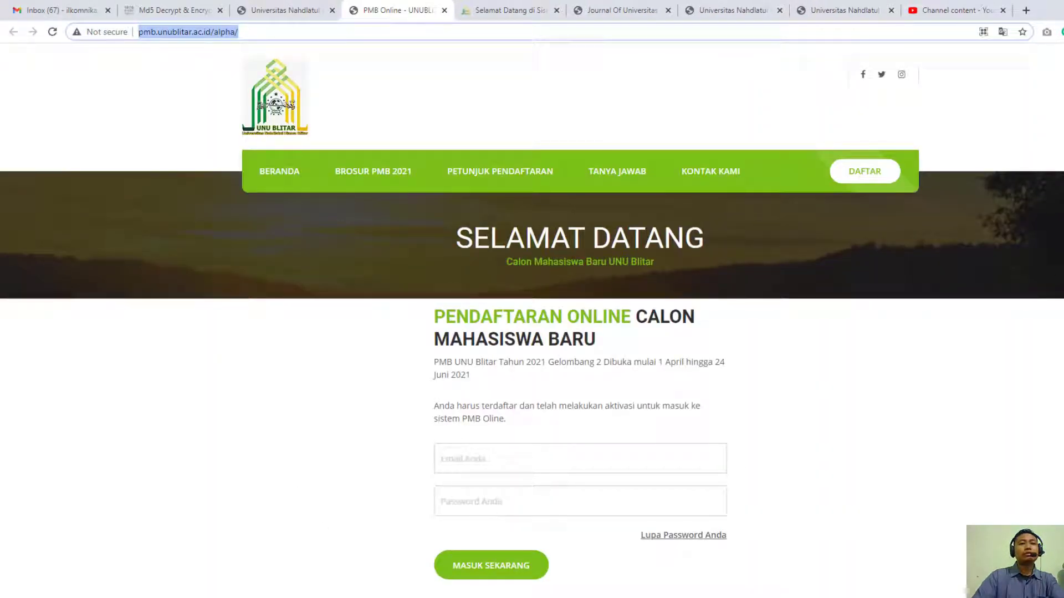
pyautogui.hotkey('alt', 'Tab')
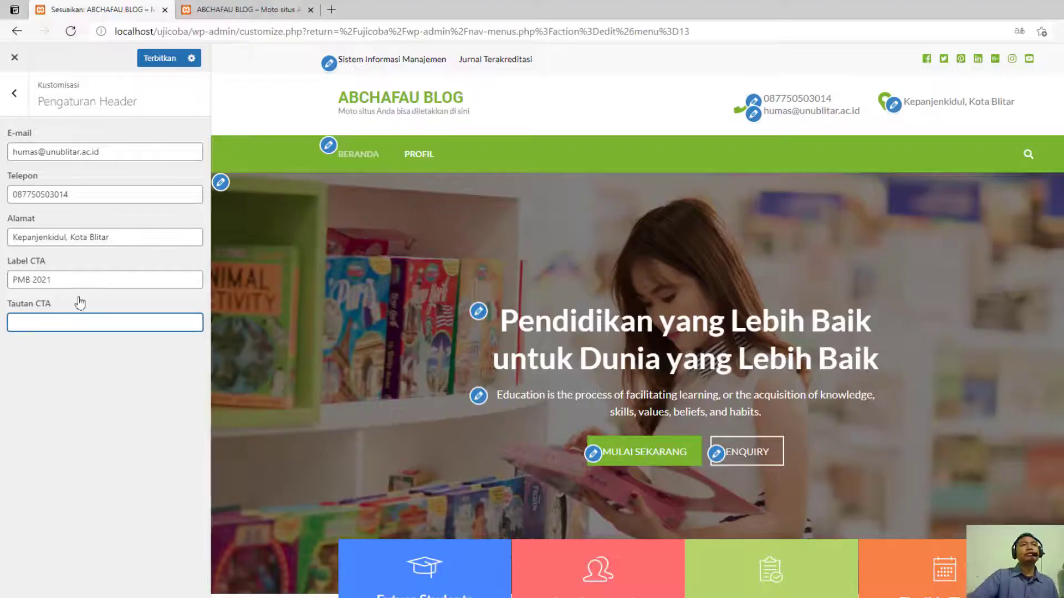
pyautogui.hotkey('ctrl', 'v')
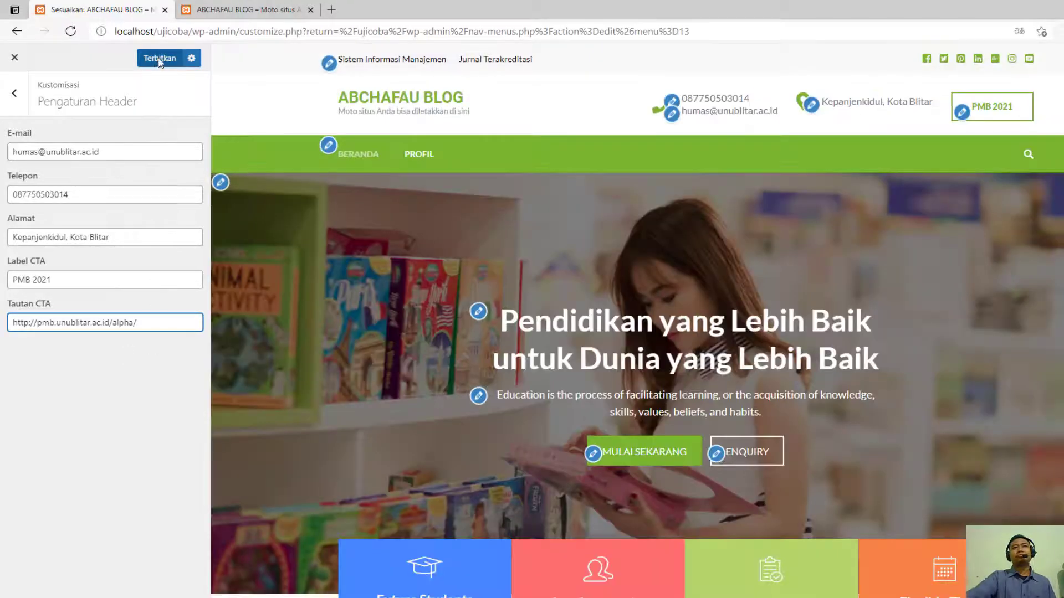
# - Publish the header settings and reload the site's front page to check the header
pyautogui.click(159, 59)
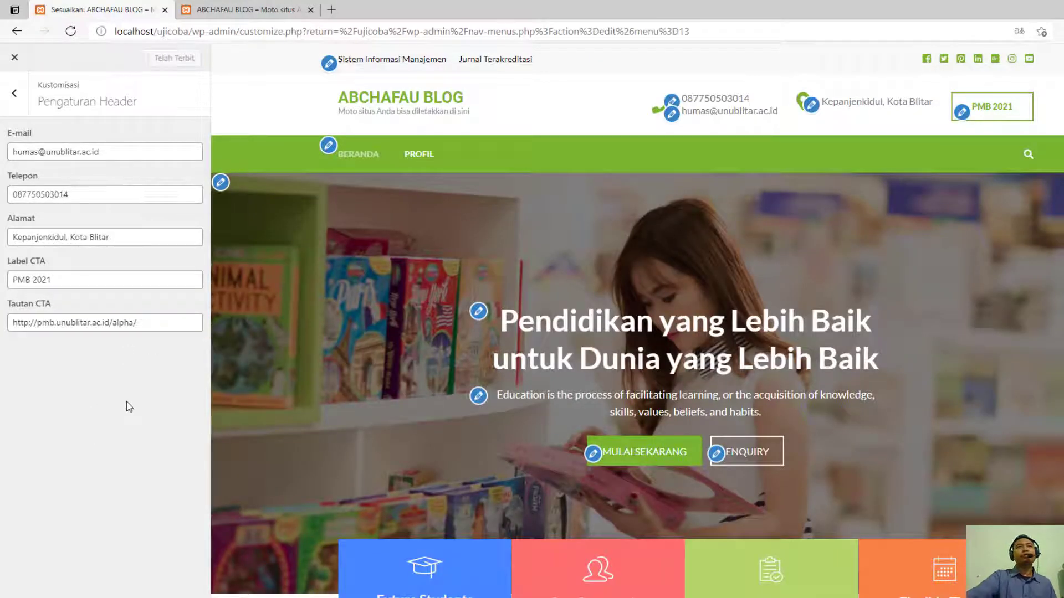
pyautogui.click(233, 9)
pyautogui.click(71, 31)
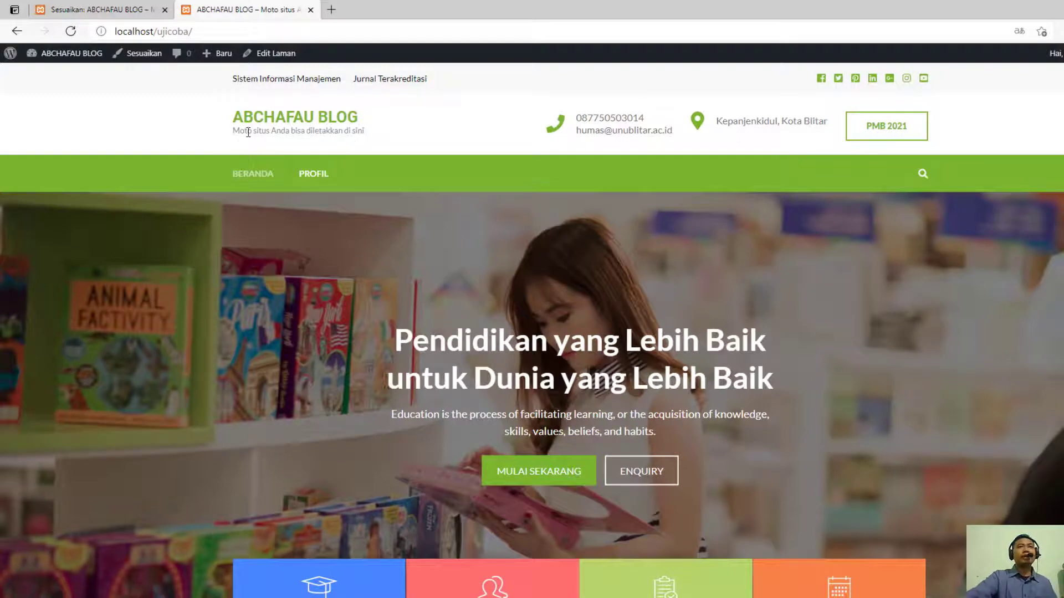
# - Return to the theme customizer and open the site identity settings within the basic settings
pyautogui.click(103, 9)
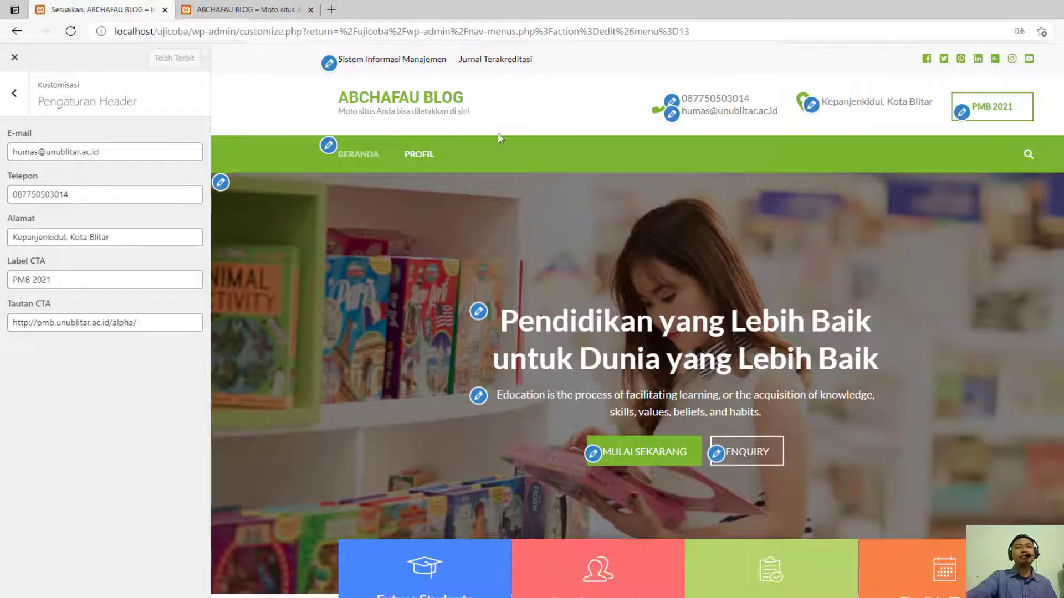
pyautogui.scroll(-3, 385, 304)
pyautogui.scroll(3, 384, 314)
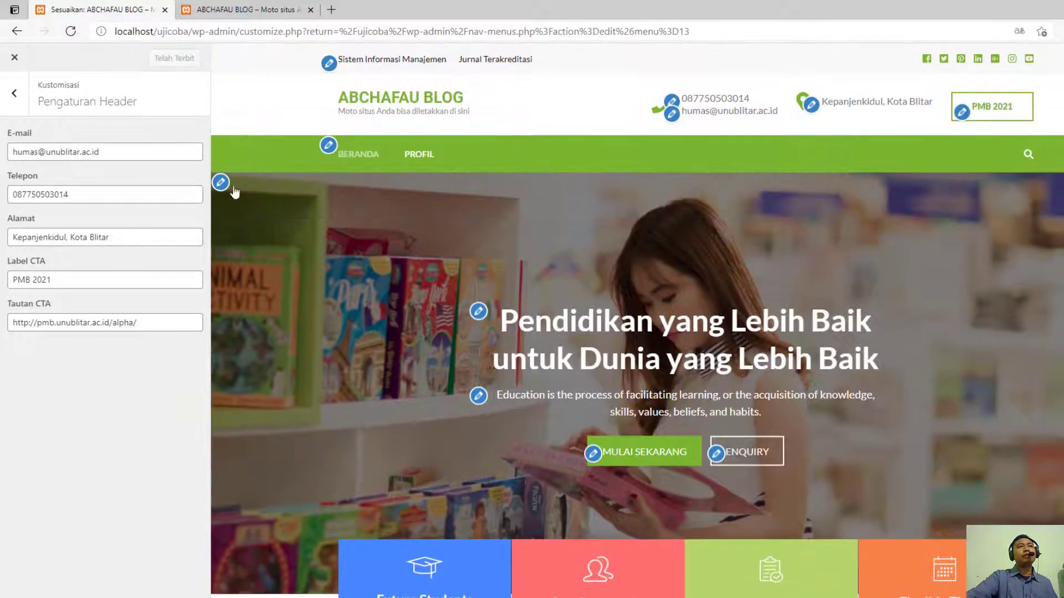
pyautogui.click(14, 94)
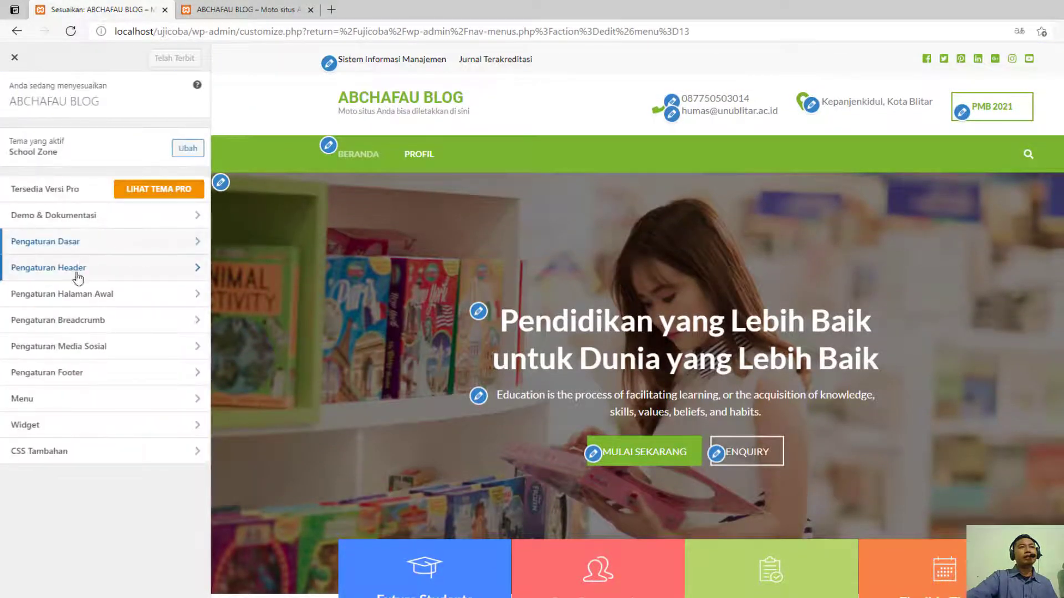
pyautogui.click(138, 271)
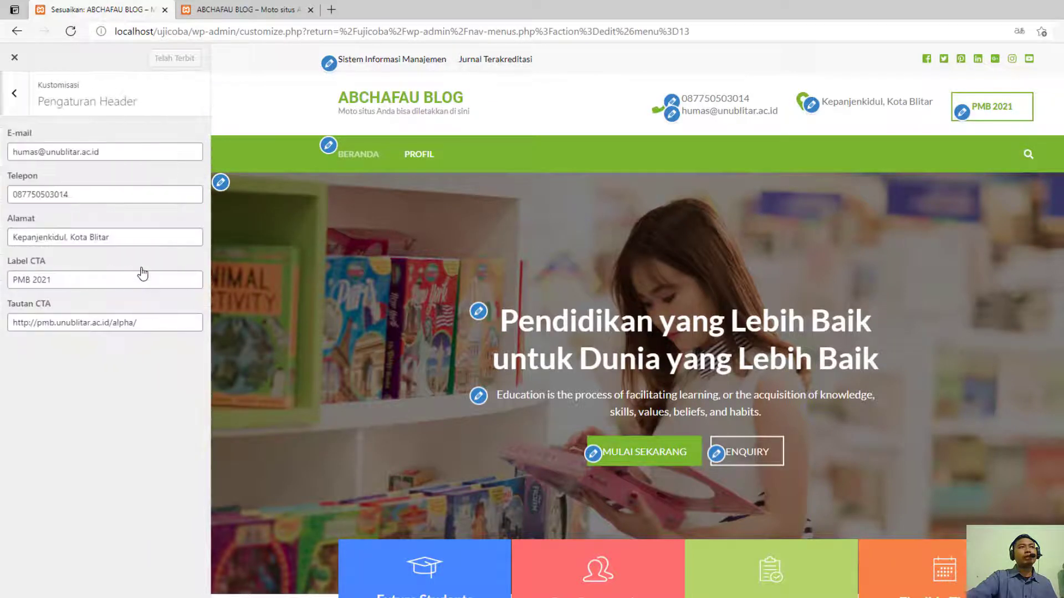
pyautogui.click(14, 93)
pyautogui.click(149, 244)
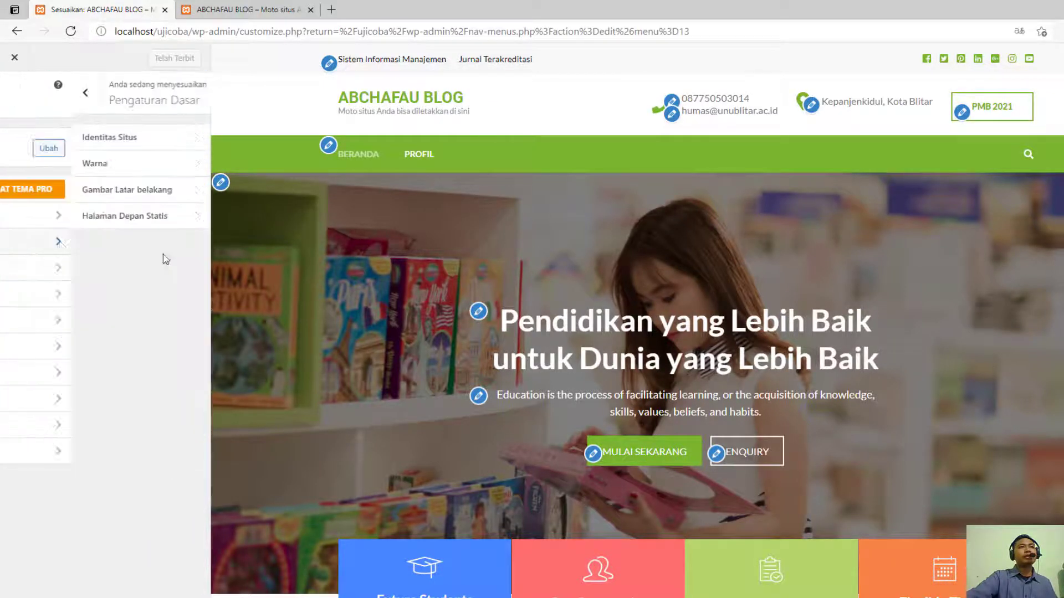
pyautogui.click(128, 138)
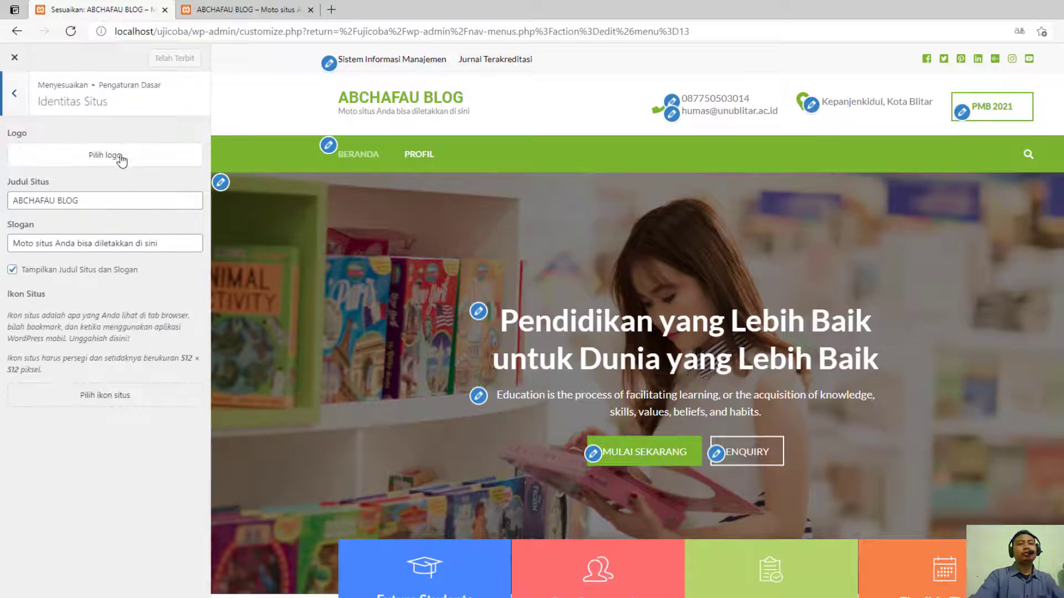
# - Replace the site title with UNU BLITAR
pyautogui.click(99, 200)
pyautogui.press('BackSpace')
pyautogui.press('BackSpace')
pyautogui.press('BackSpace')
pyautogui.press('BackSpace')
pyautogui.press('BackSpace')
pyautogui.press('BackSpace')
pyautogui.press('BackSpace')
pyautogui.press('BackSpace')
pyautogui.press('BackSpace')
pyautogui.press('BackSpace')
pyautogui.press('BackSpace')
pyautogui.press('BackSpace')
pyautogui.press('BackSpace')
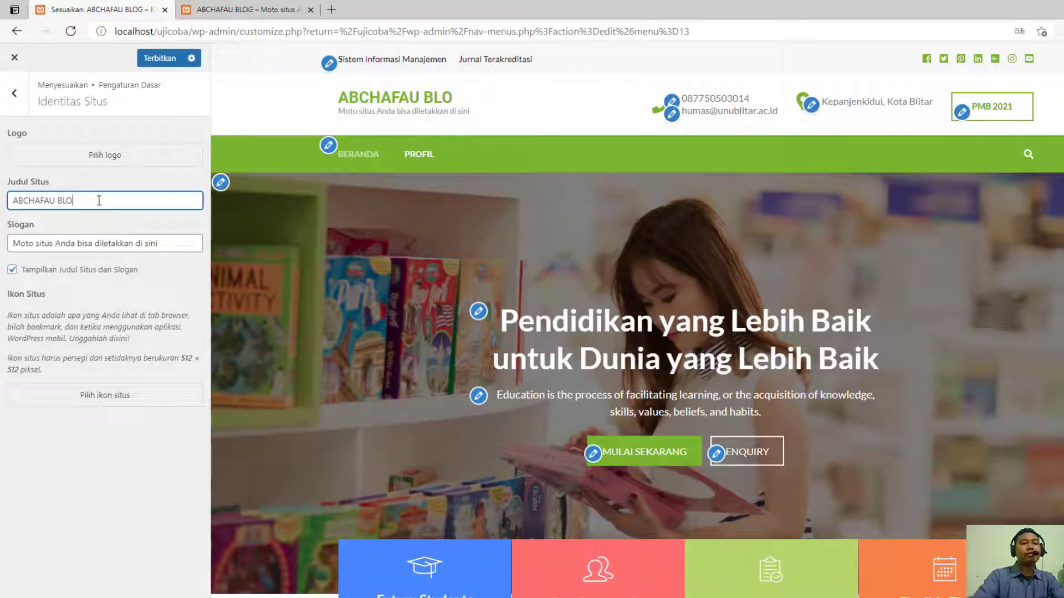
pyautogui.write('UNU')
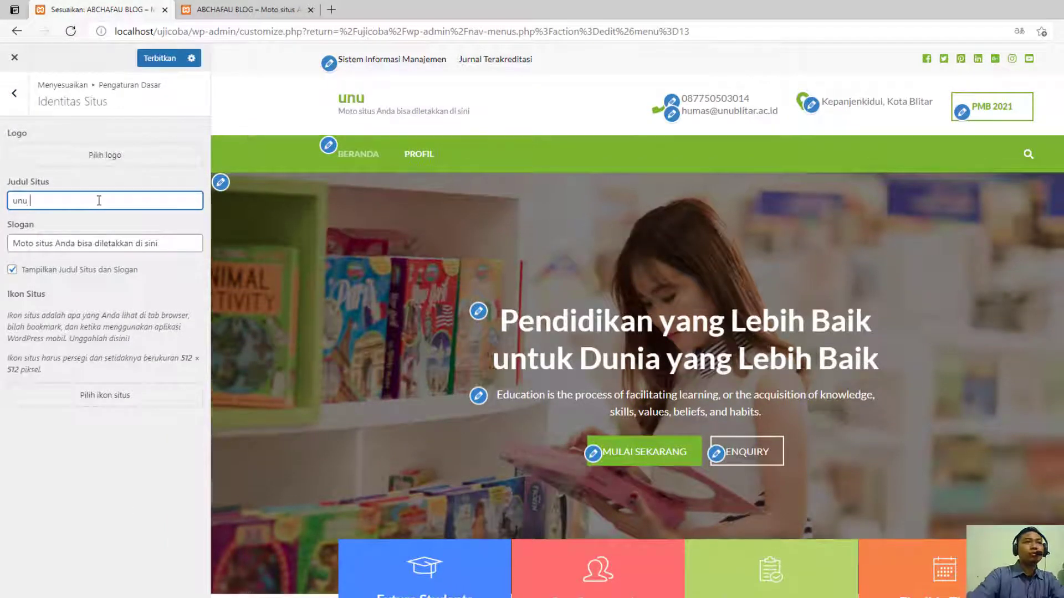
pyautogui.press('BackSpace')
pyautogui.press('BackSpace')
pyautogui.press('BackSpace')
pyautogui.write('UNU B')
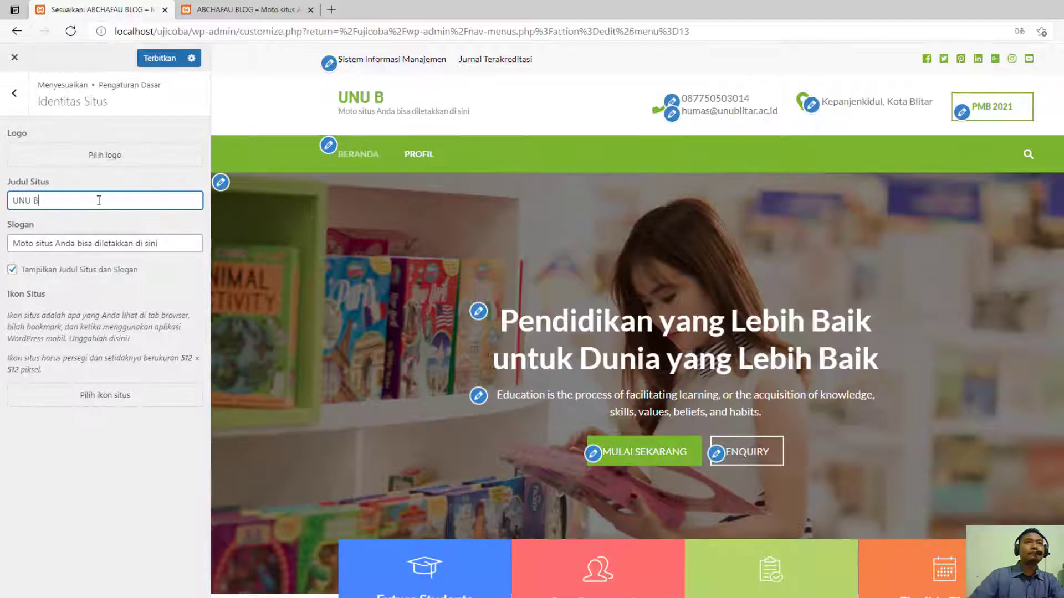
pyautogui.write('LITAR')
# - Replace the placeholder site slogan with "The Character Building" and publish the site identity changes
pyautogui.click(89, 241)
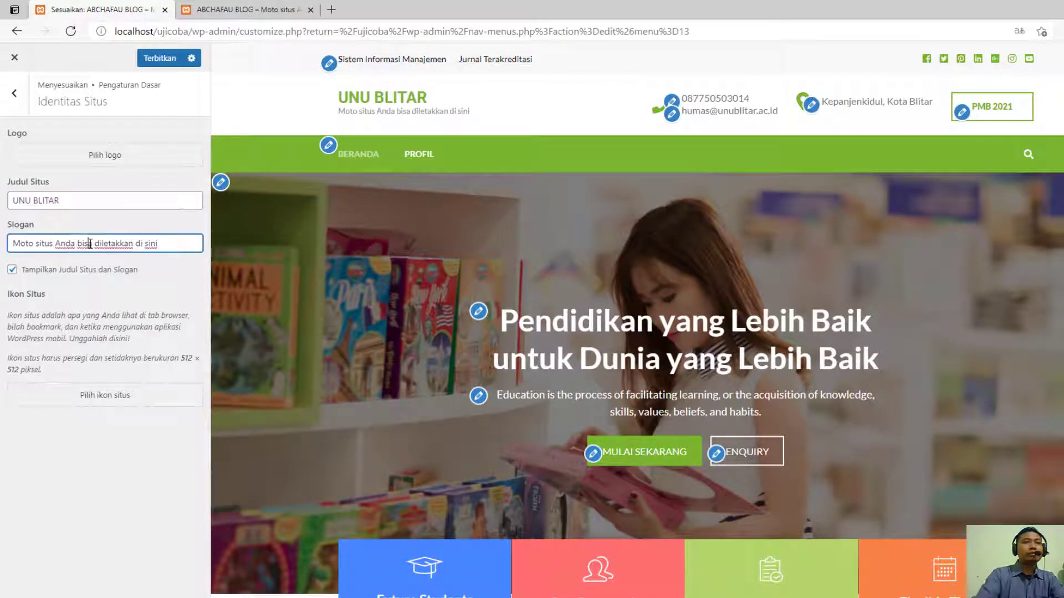
pyautogui.hotkey('ctrl', 'a')
pyautogui.write('T')
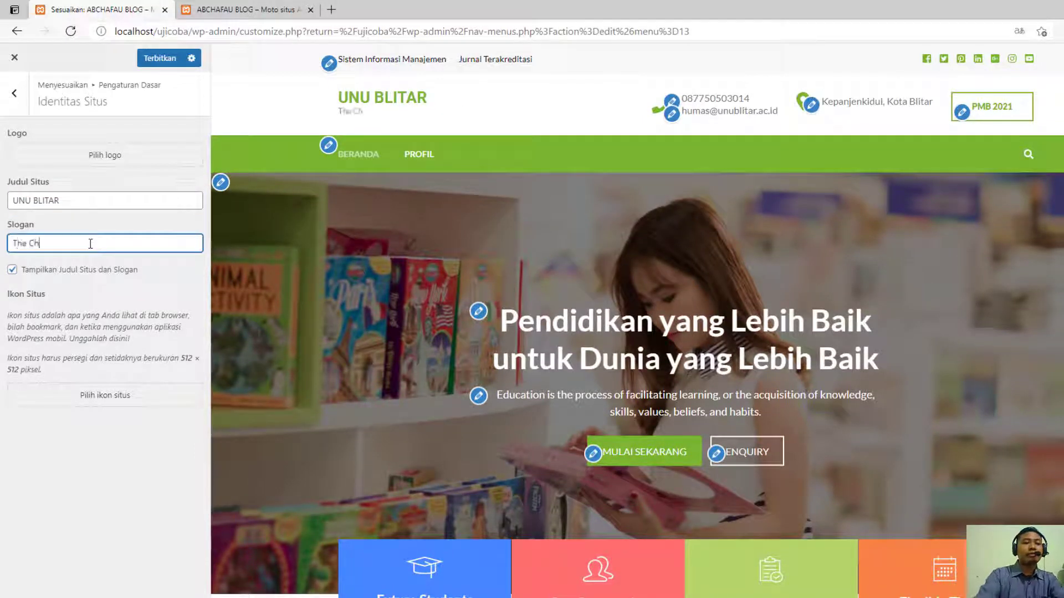
pyautogui.press('BackSpace')
pyautogui.press('BackSpace')
pyautogui.press('BackSpace')
pyautogui.press('BackSpace')
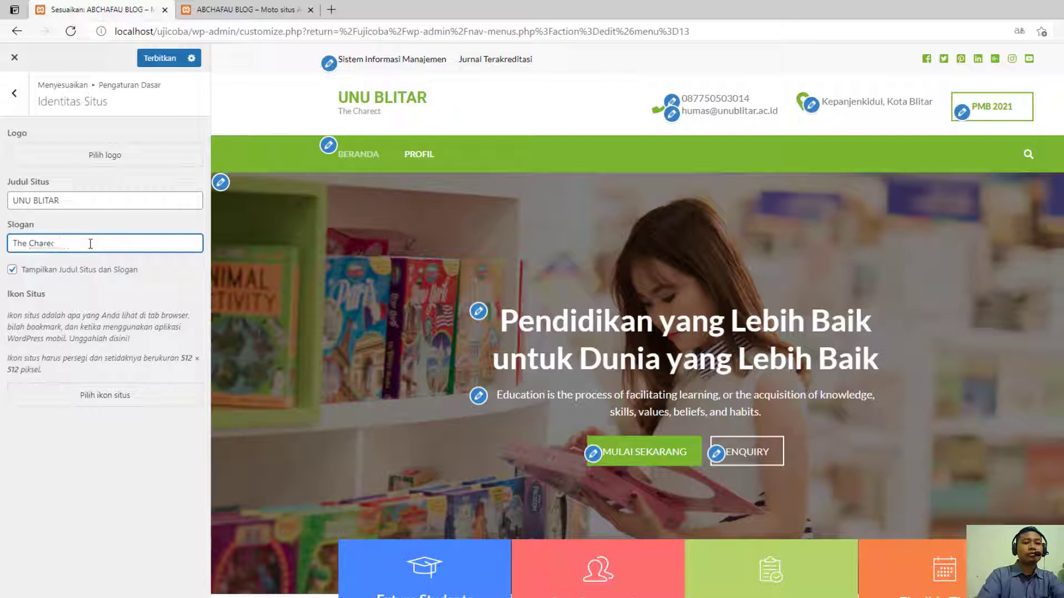
pyautogui.write('k')
pyautogui.write('ter Bu')
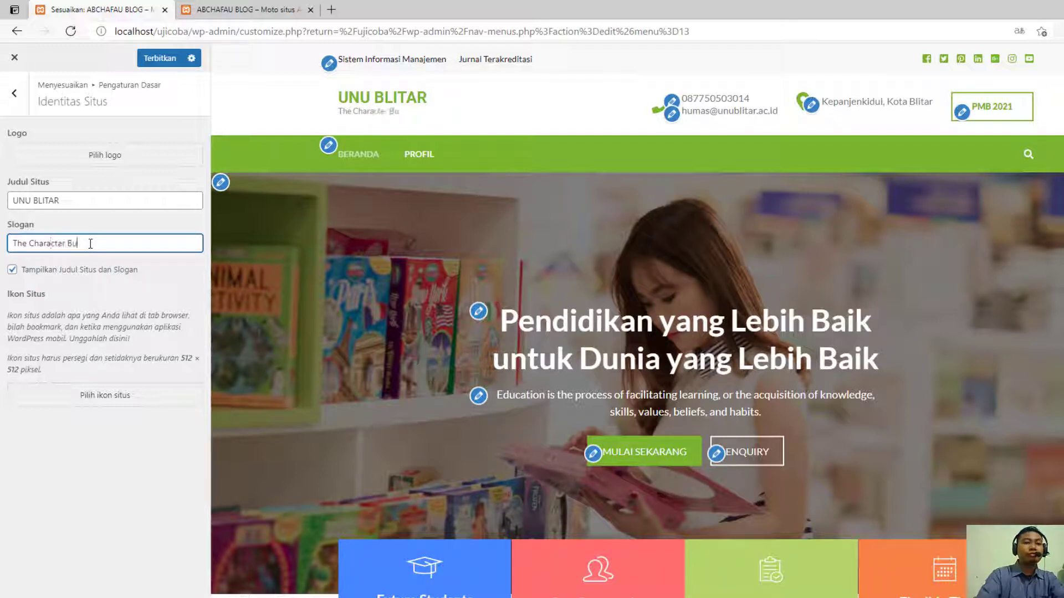
pyautogui.write('lding')
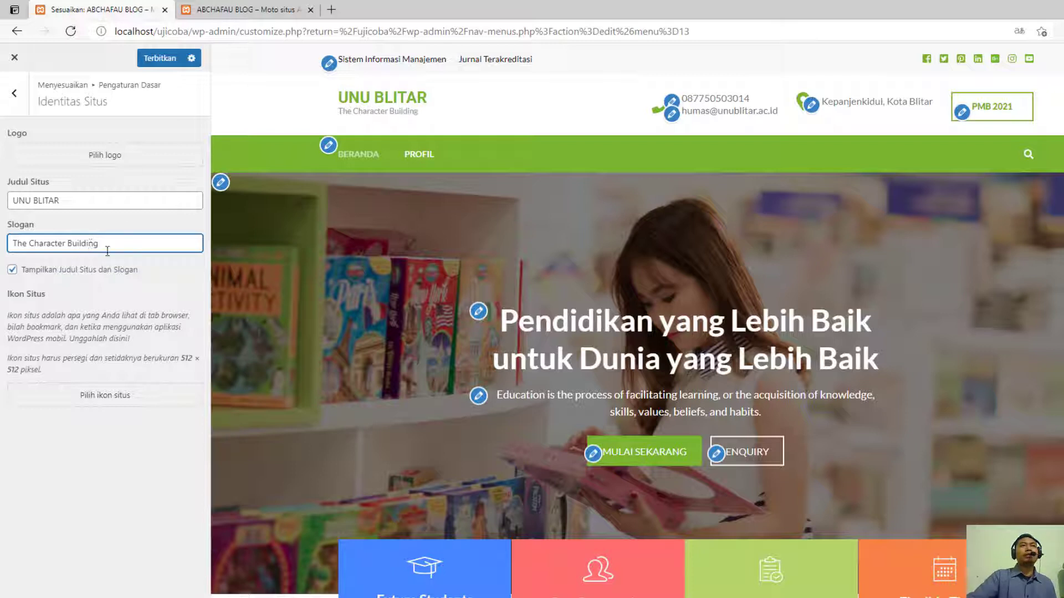
pyautogui.click(173, 62)
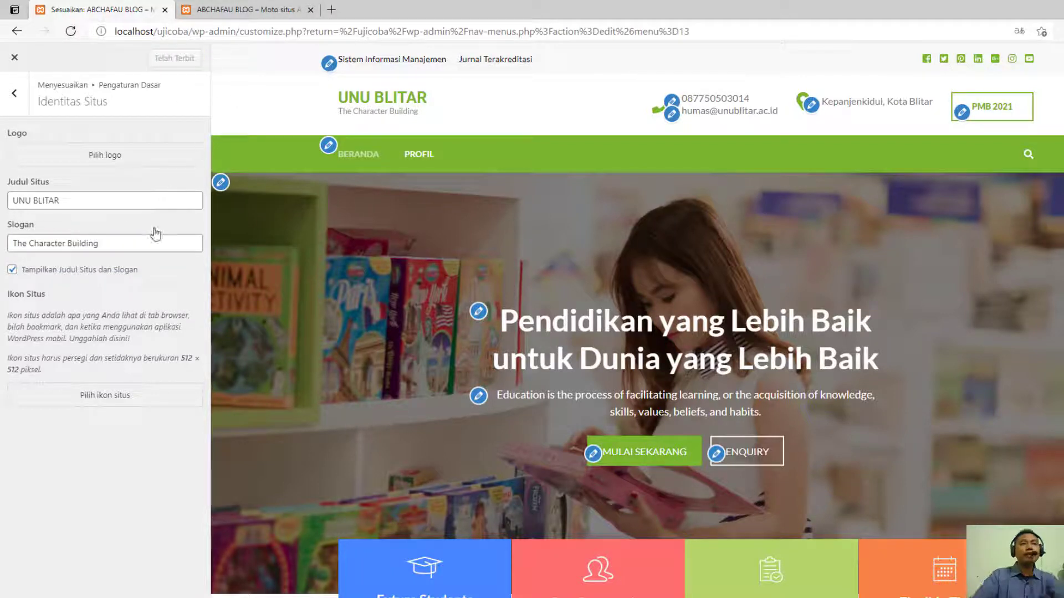
# - Extend the slogan to "The Character Building University", publish it, and reload the site's front page to check
pyautogui.click(119, 239)
pyautogui.write('Uni')
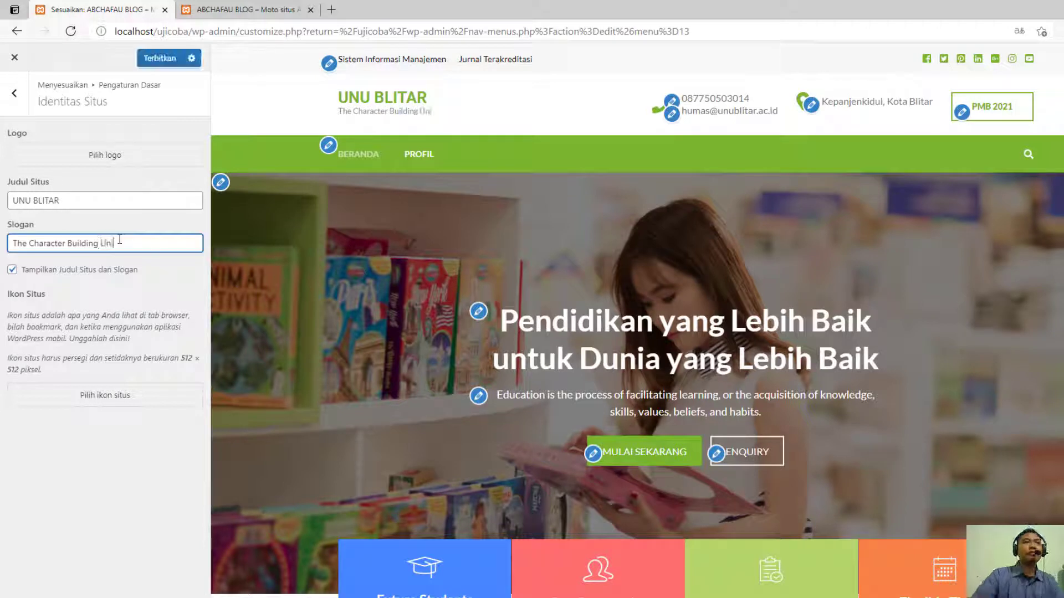
pyautogui.write('versity')
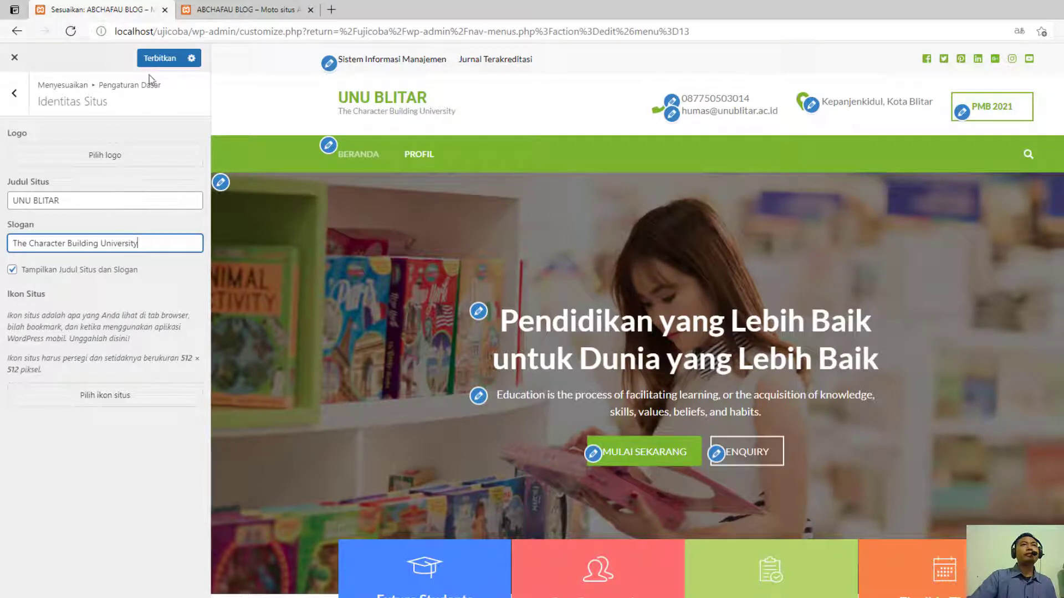
pyautogui.click(160, 57)
pyautogui.click(247, 9)
pyautogui.click(70, 31)
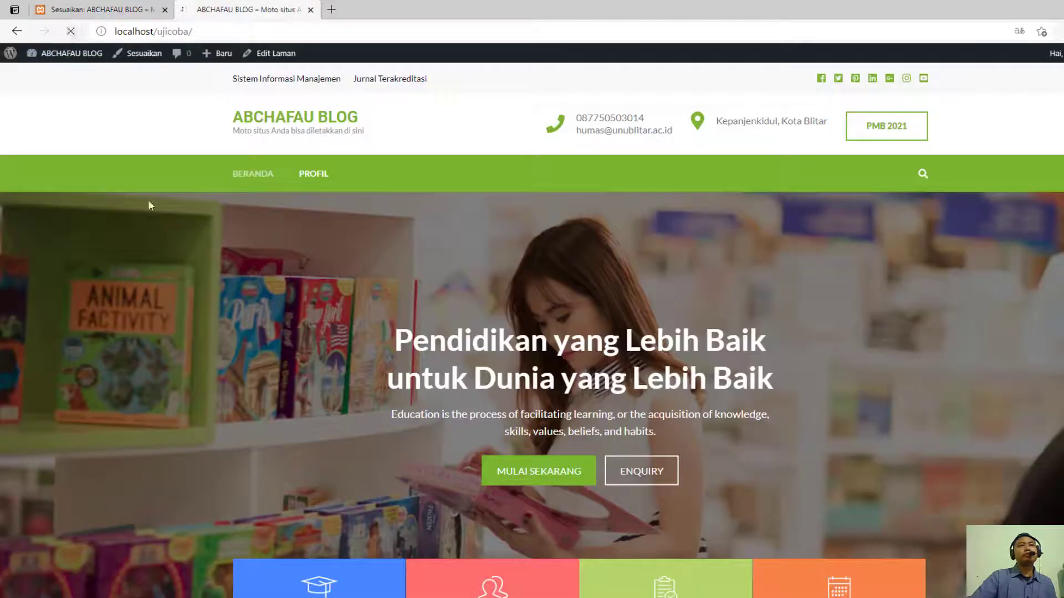
# - Look through the customizer's basic settings for background color, site identity and background image
pyautogui.click(95, 9)
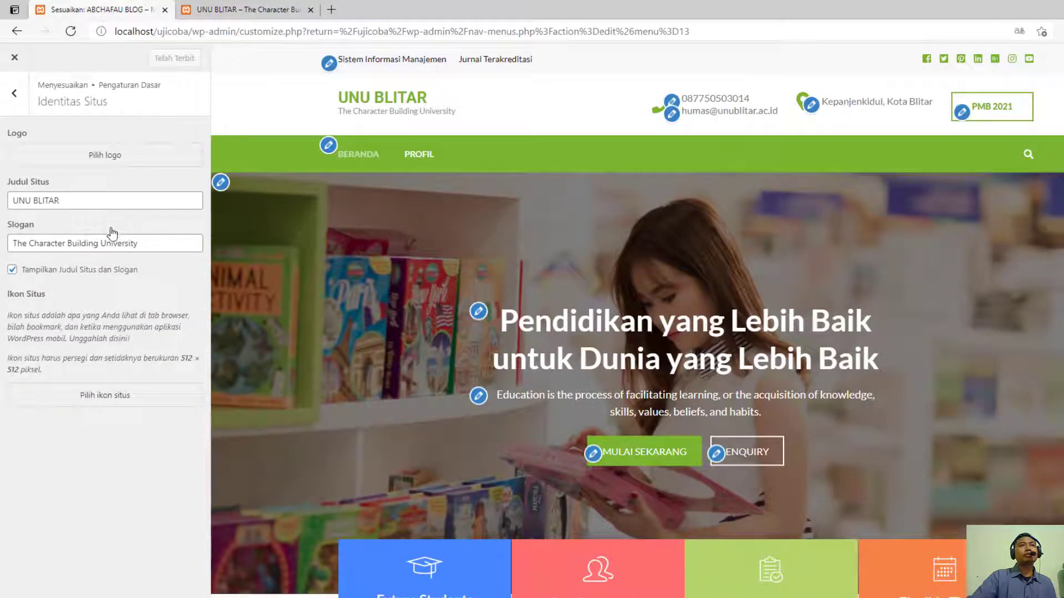
pyautogui.click(15, 94)
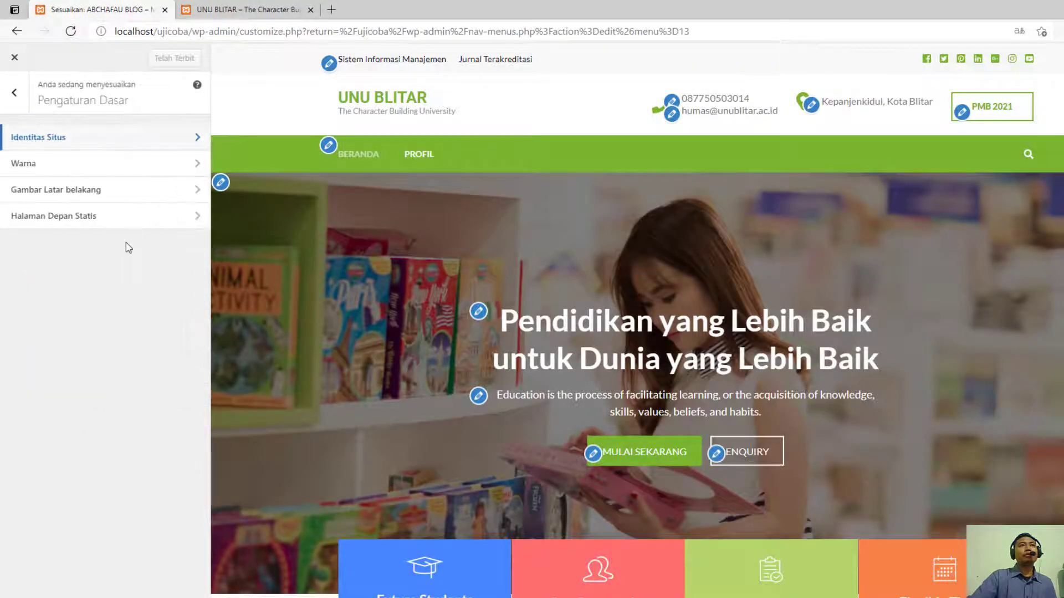
pyautogui.click(144, 162)
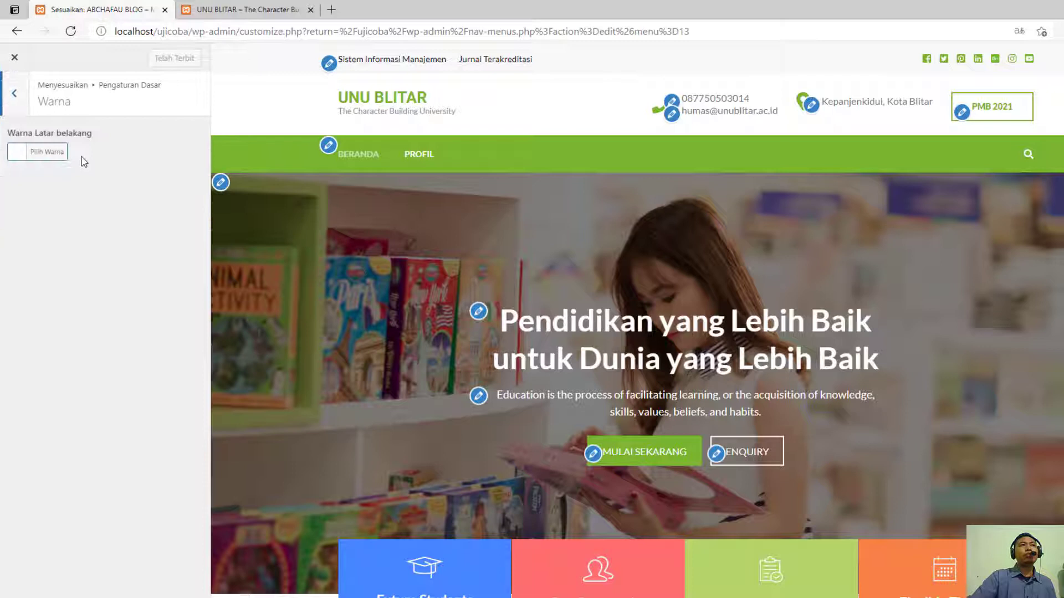
pyautogui.click(15, 94)
pyautogui.click(110, 141)
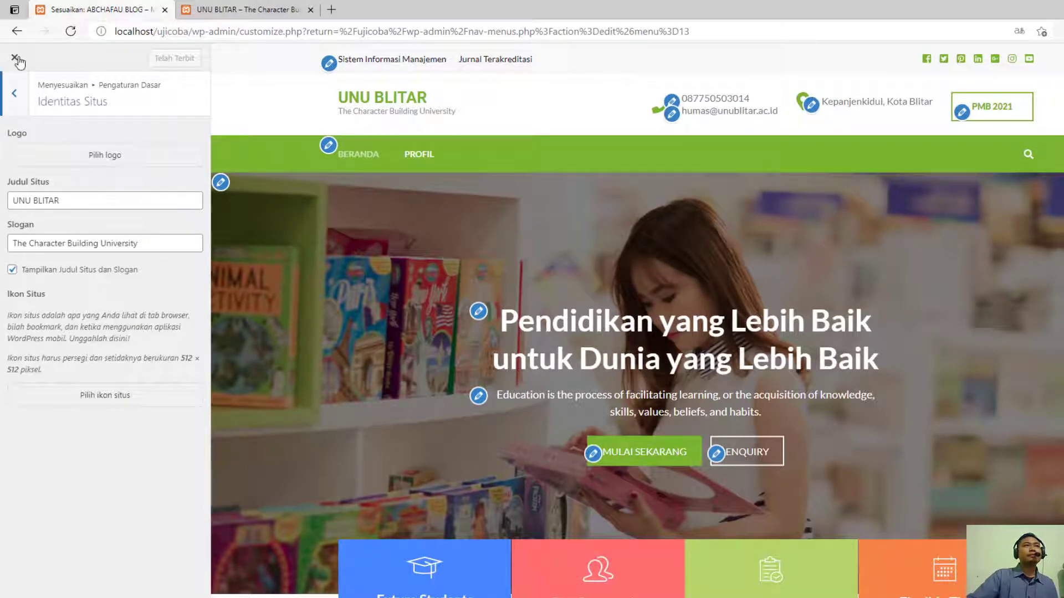
pyautogui.click(14, 93)
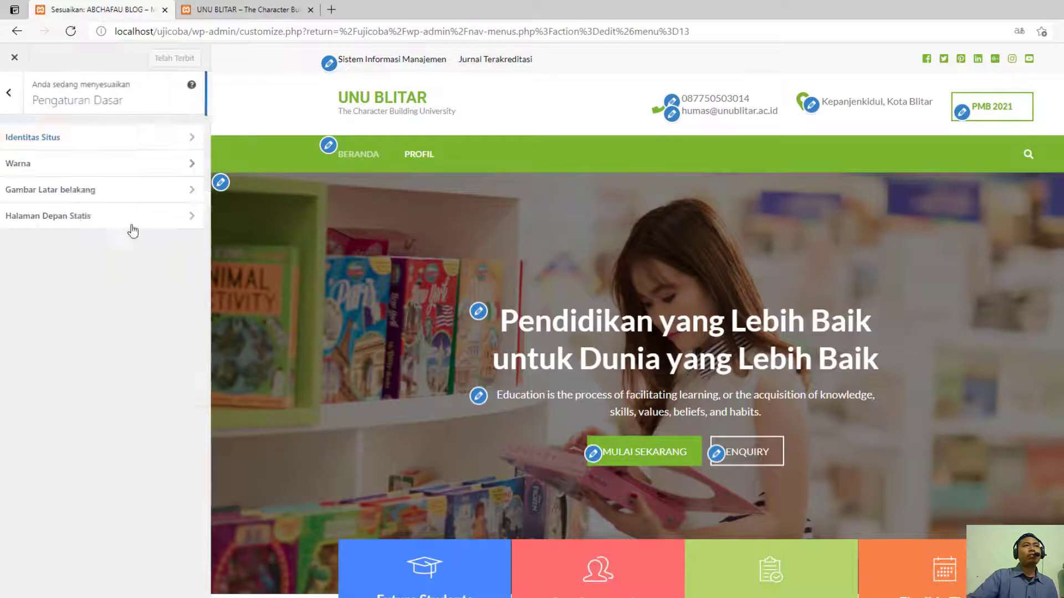
pyautogui.click(114, 167)
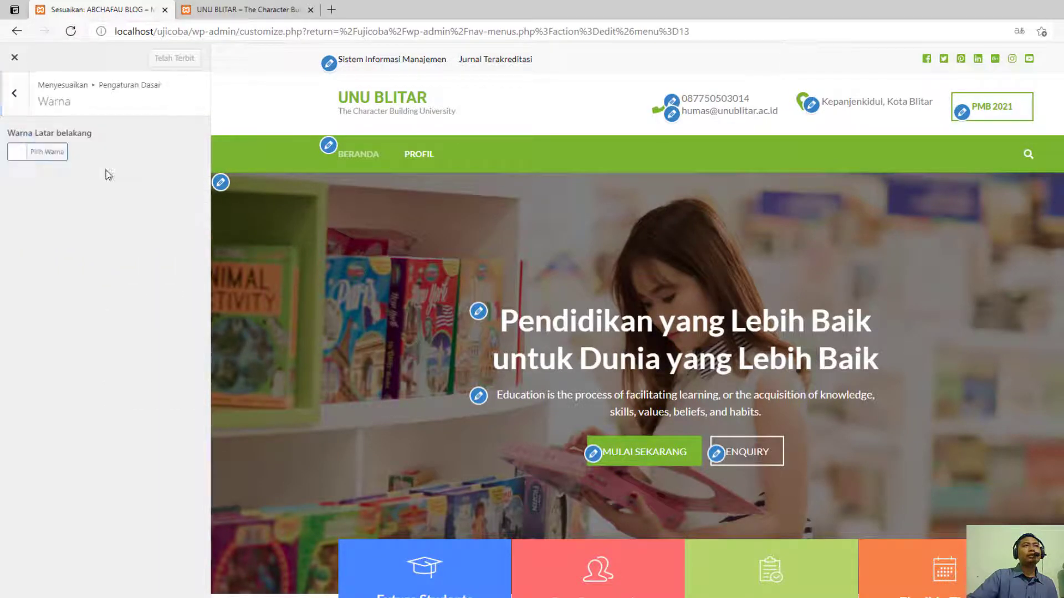
pyautogui.click(21, 105)
pyautogui.click(62, 190)
pyautogui.click(14, 93)
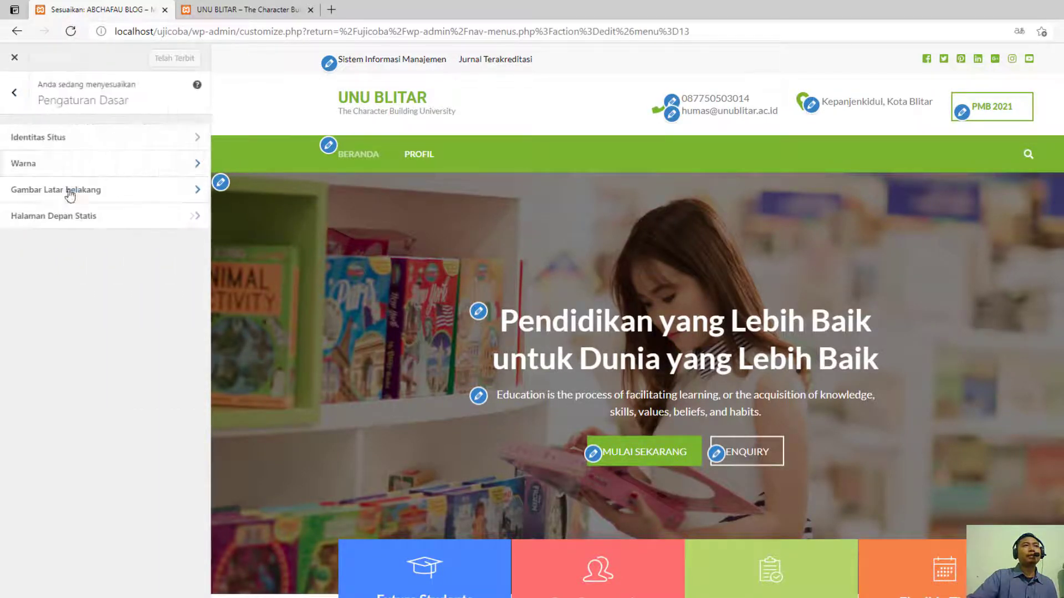
# - Examine the static front page settings and look over the page preview
pyautogui.click(86, 219)
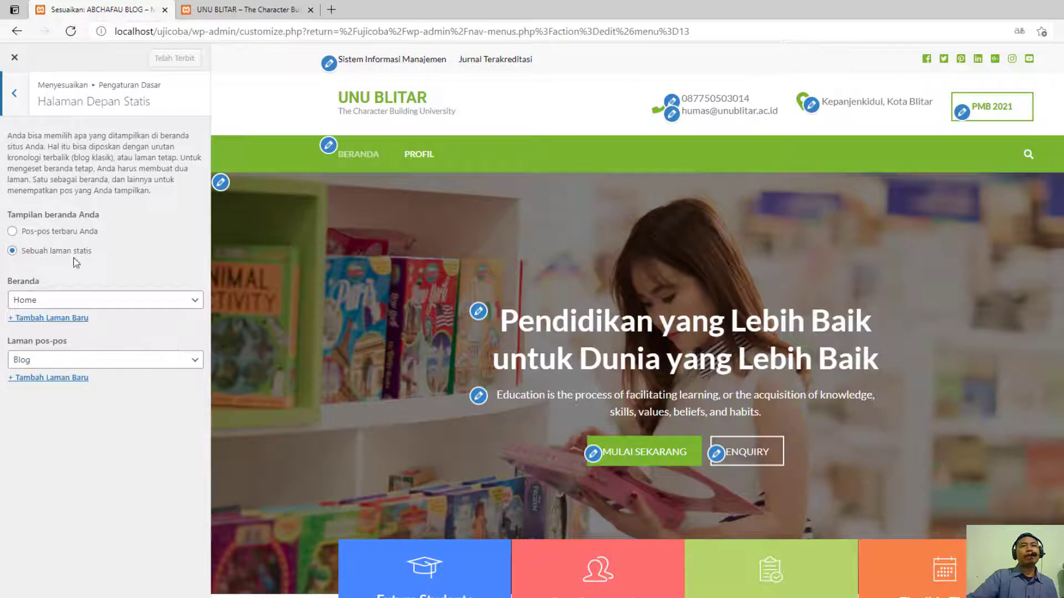
pyautogui.scroll(-5, 628, 440)
pyautogui.scroll(5, 610, 438)
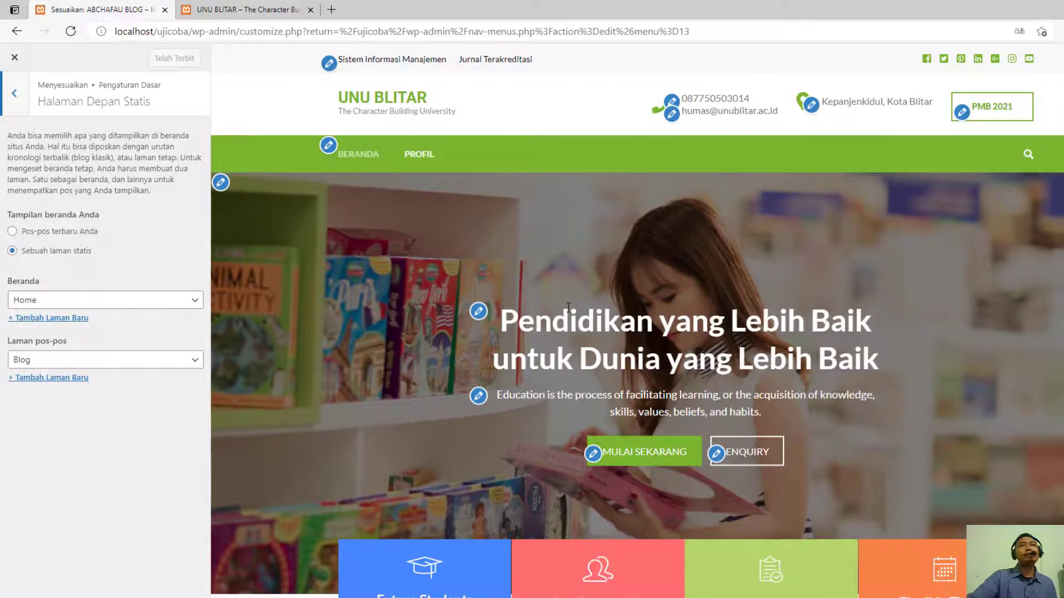
pyautogui.scroll(-5, 554, 347)
pyautogui.scroll(5, 555, 347)
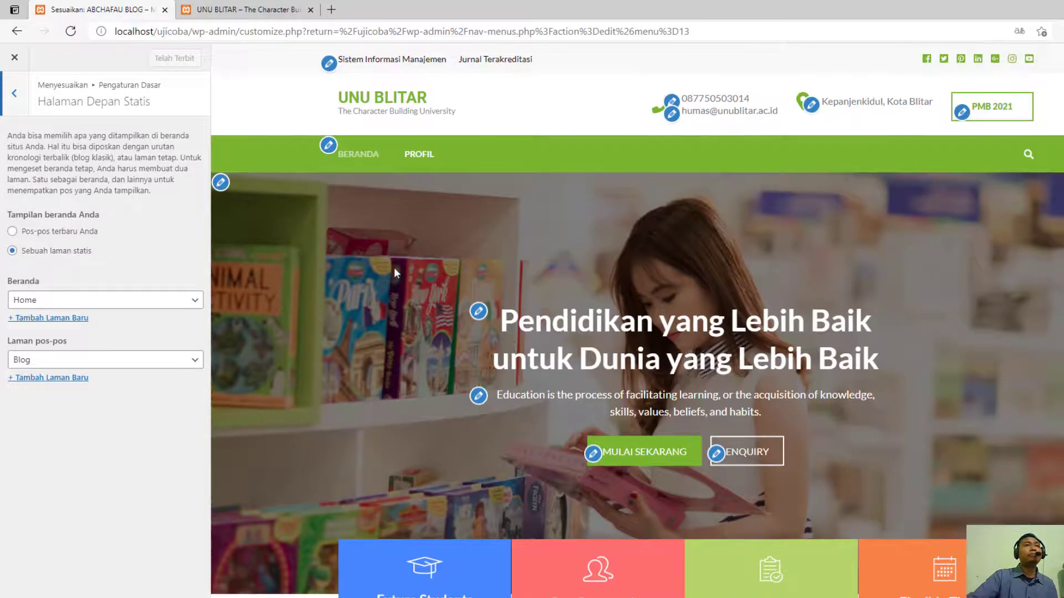
pyautogui.click(17, 94)
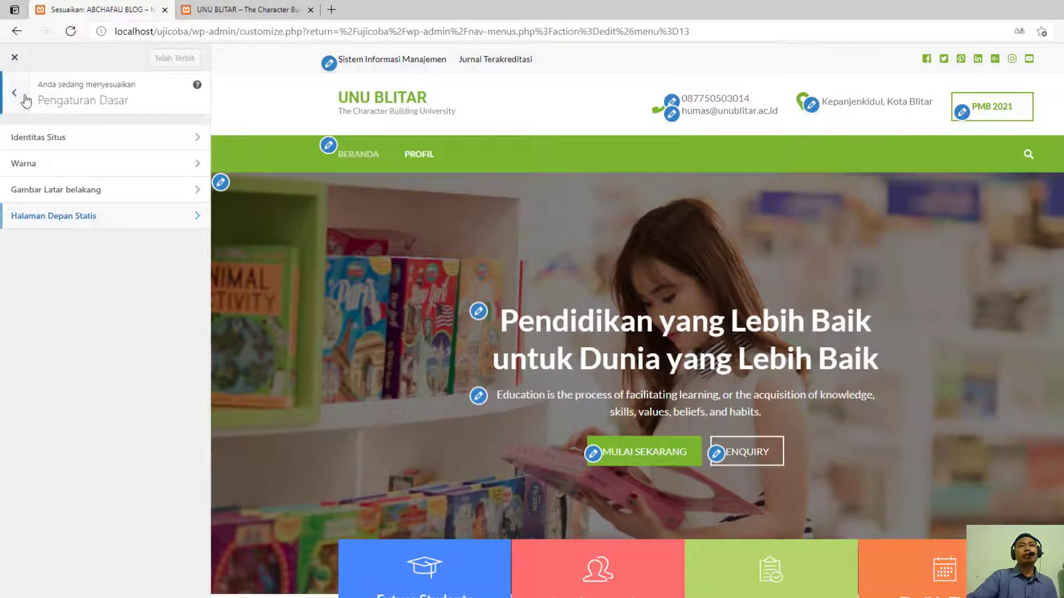
pyautogui.click(26, 101)
pyautogui.scroll(-3, 558, 299)
pyautogui.scroll(3, 558, 300)
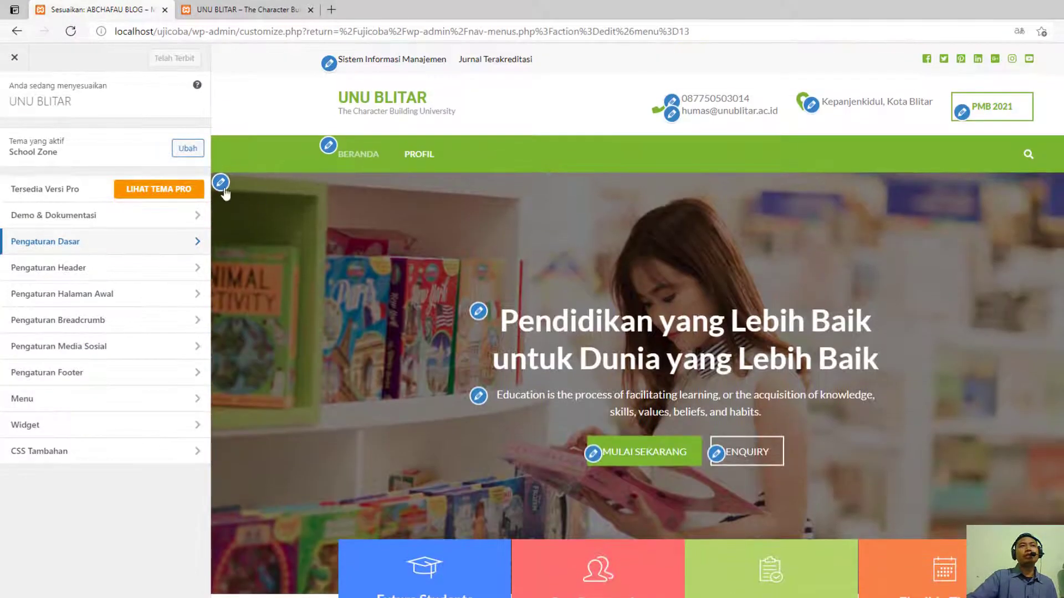
# - Upload the WhatsApp Image 2021-05-21 building photo from Downloads as the new banner header image and crop it
pyautogui.click(221, 183)
pyautogui.scroll(-3, 165, 319)
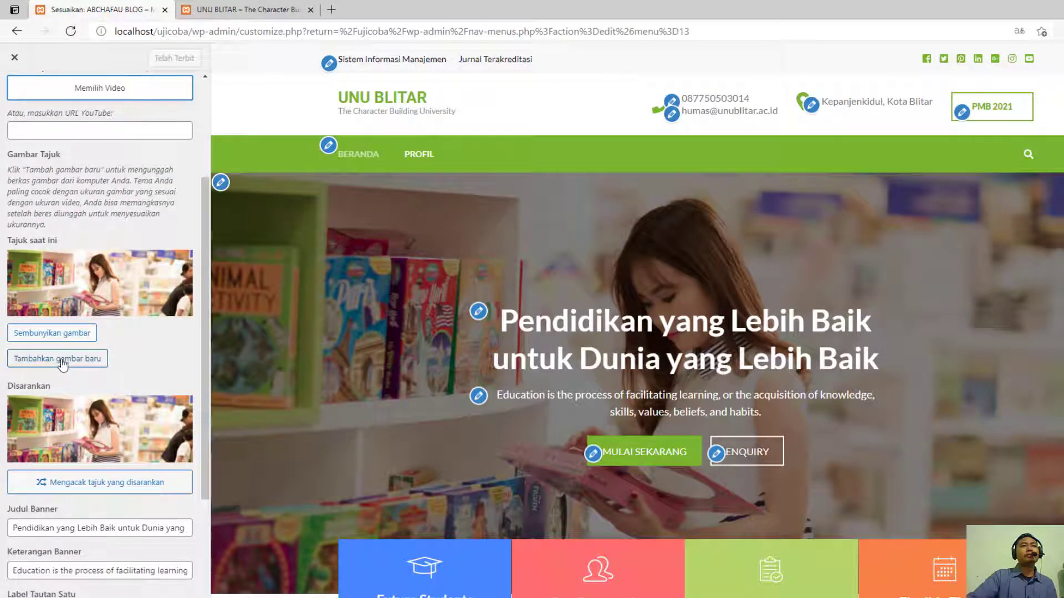
pyautogui.click(67, 358)
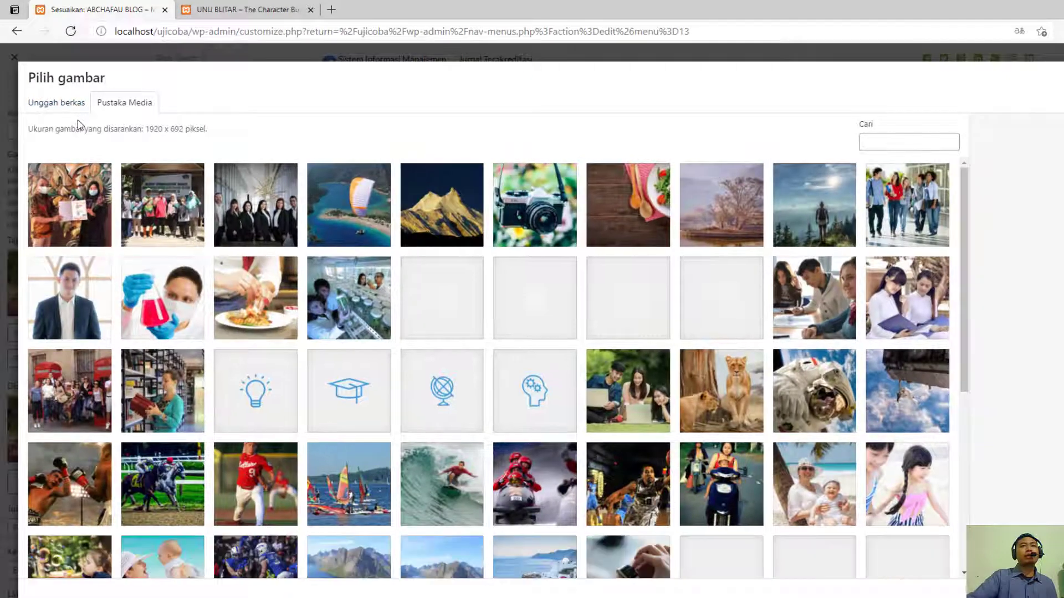
pyautogui.click(73, 113)
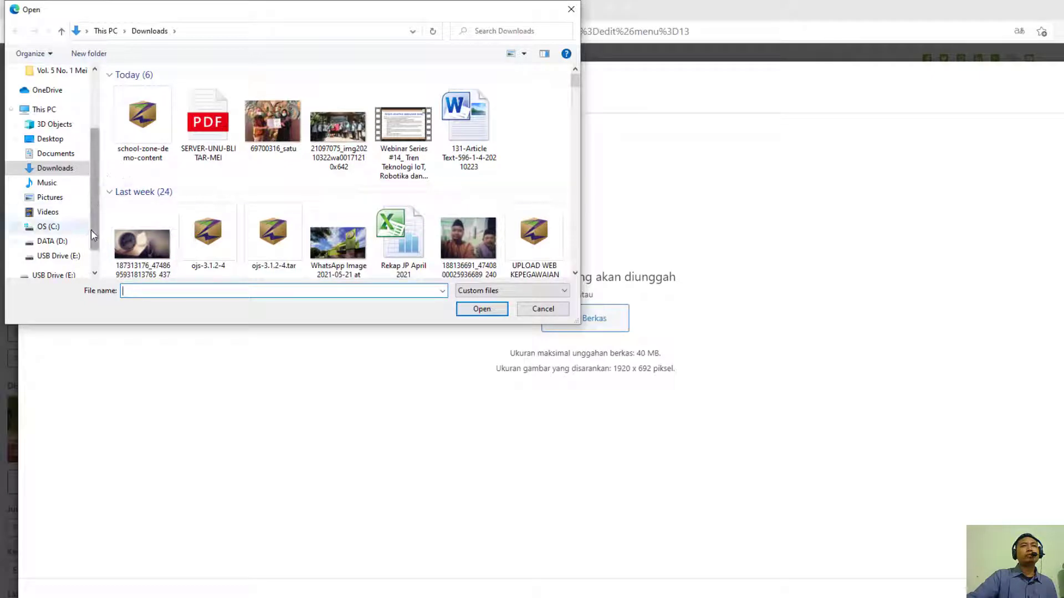
pyautogui.doubleClick(341, 239)
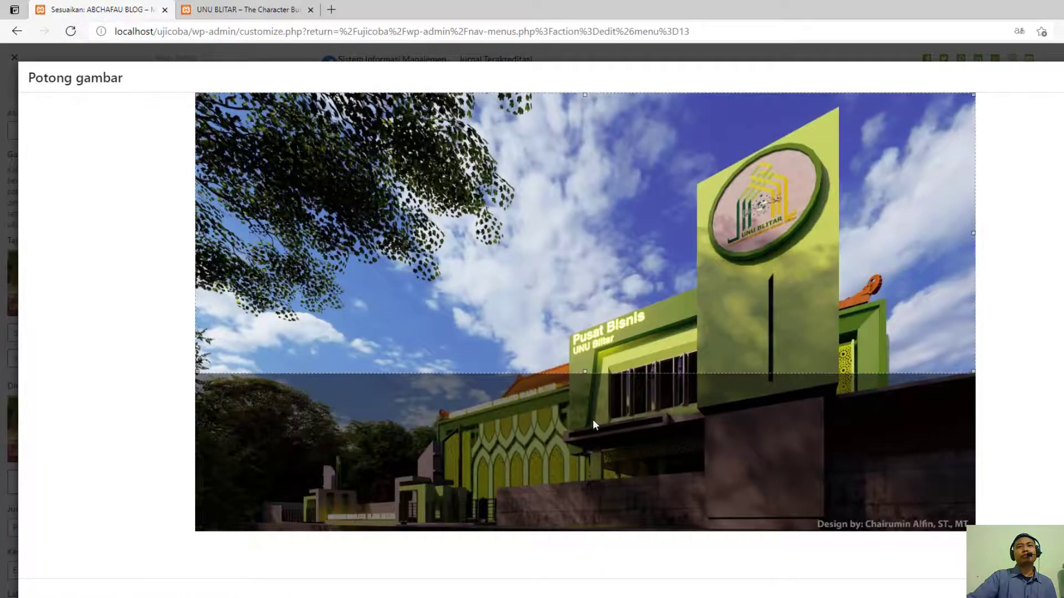
pyautogui.moveTo(573, 265); pyautogui.dragTo(634, 405)
pyautogui.moveTo(717, 395)
pyautogui.mouseDown()
pyautogui.moveTo(718, 313)
pyautogui.moveTo(715, 419)
pyautogui.moveTo(719, 394)
pyautogui.mouseUp()
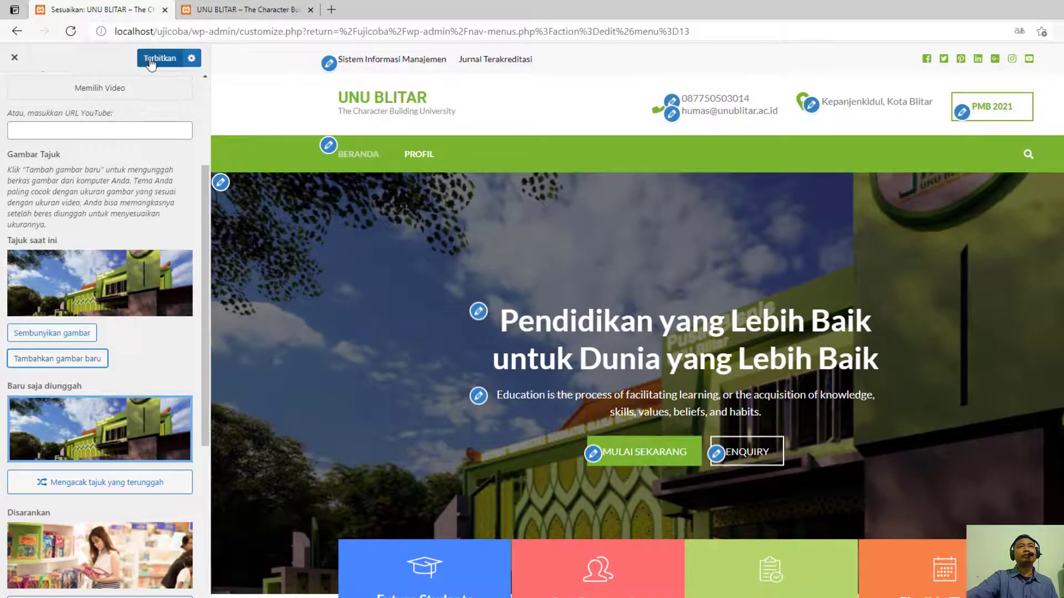
# - Publish the new banner image and reload the site's front page to check the banner and the boxes beneath it
pyautogui.click(151, 64)
pyautogui.click(230, 9)
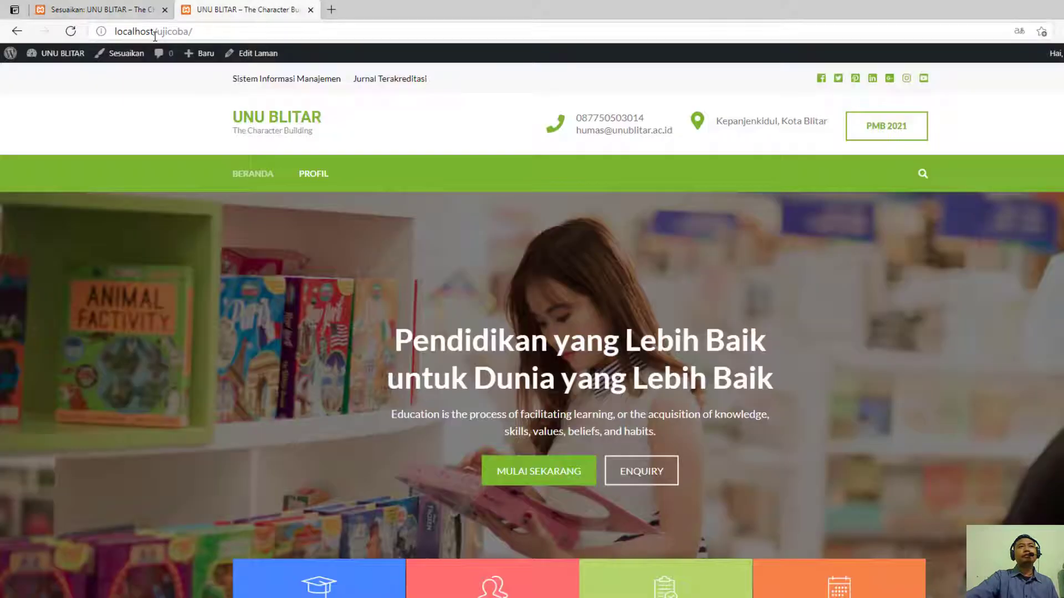
pyautogui.click(143, 10)
pyautogui.click(215, 10)
pyautogui.press('F5')
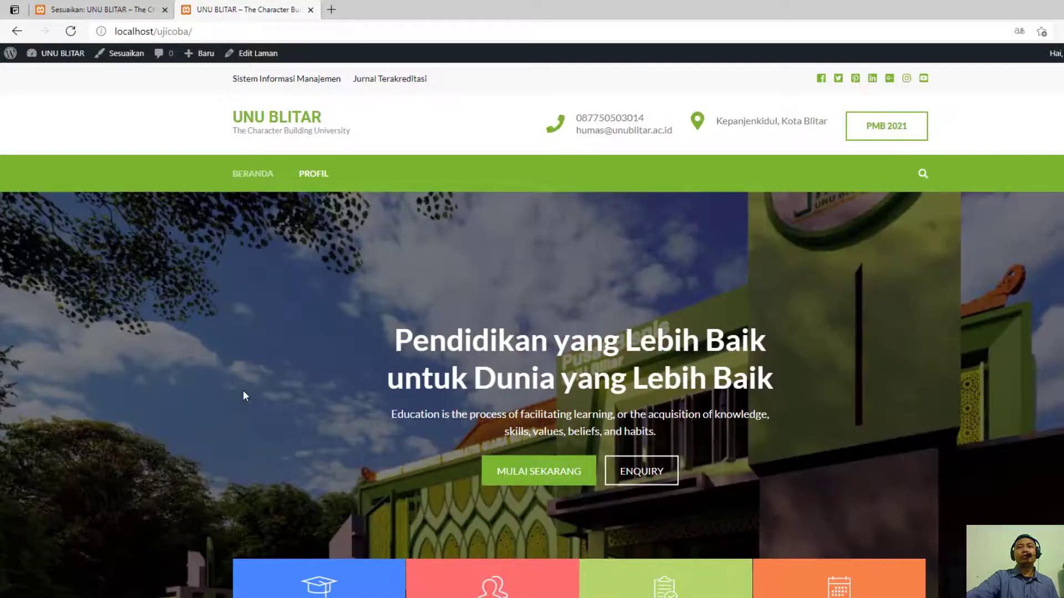
pyautogui.scroll(-5, 288, 384)
pyautogui.scroll(5, 288, 384)
pyautogui.scroll(-5, 788, 369)
pyautogui.scroll(5, 743, 380)
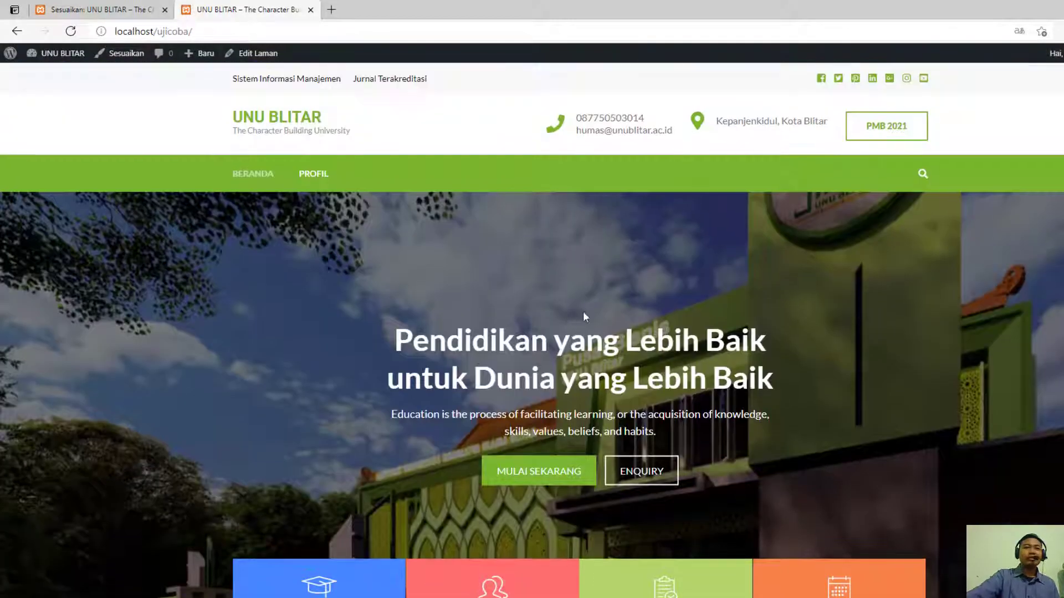
pyautogui.scroll(-3, 231, 407)
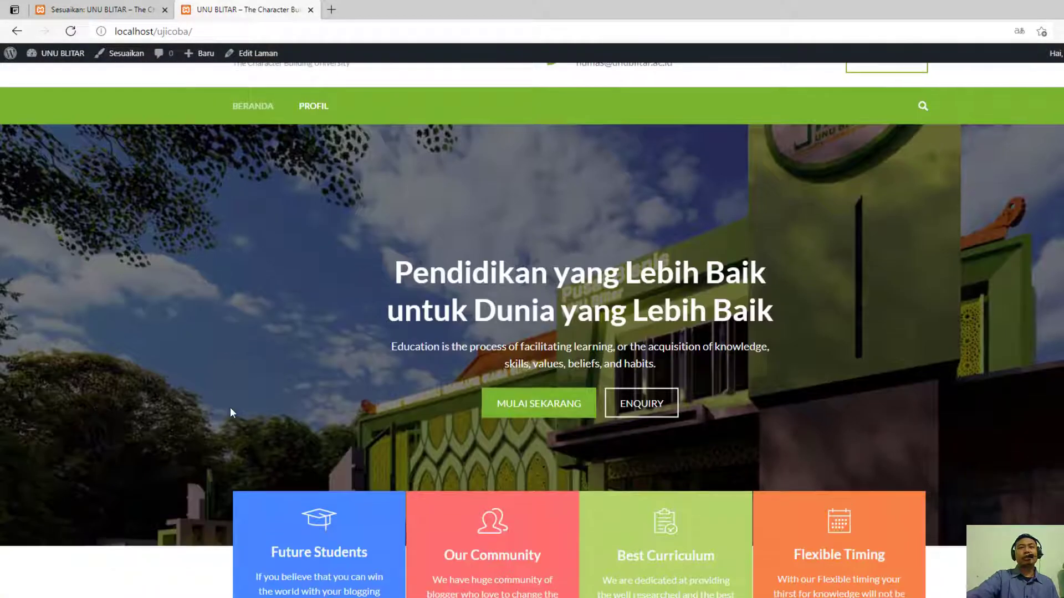
pyautogui.scroll(3, 231, 407)
pyautogui.scroll(-3, 353, 410)
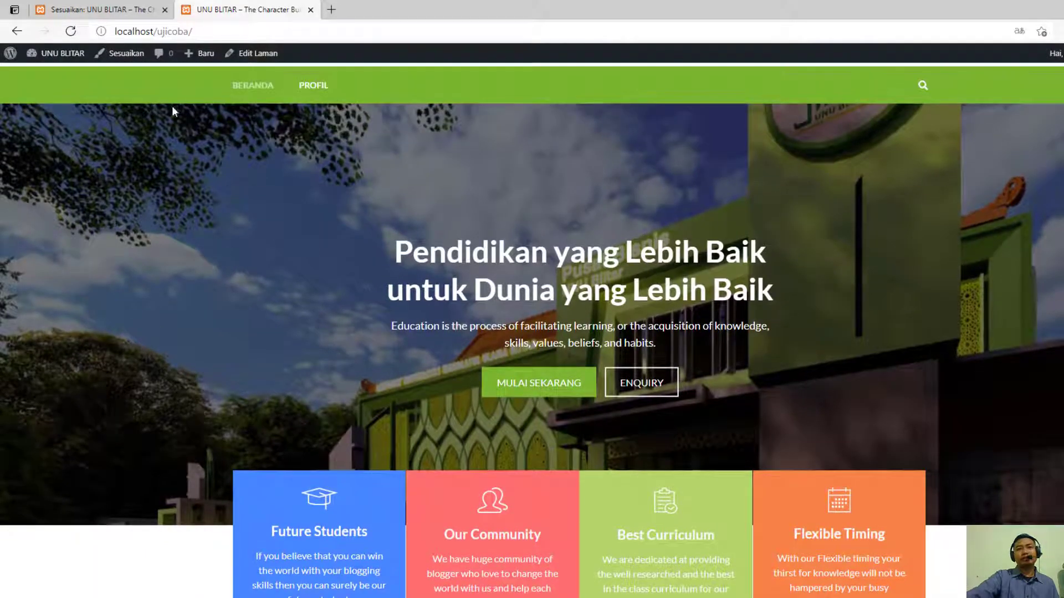
# - Return to the customizer and change the banner title to "Kampus Terbaik Untuk Pendidikan Anda"
pyautogui.click(94, 9)
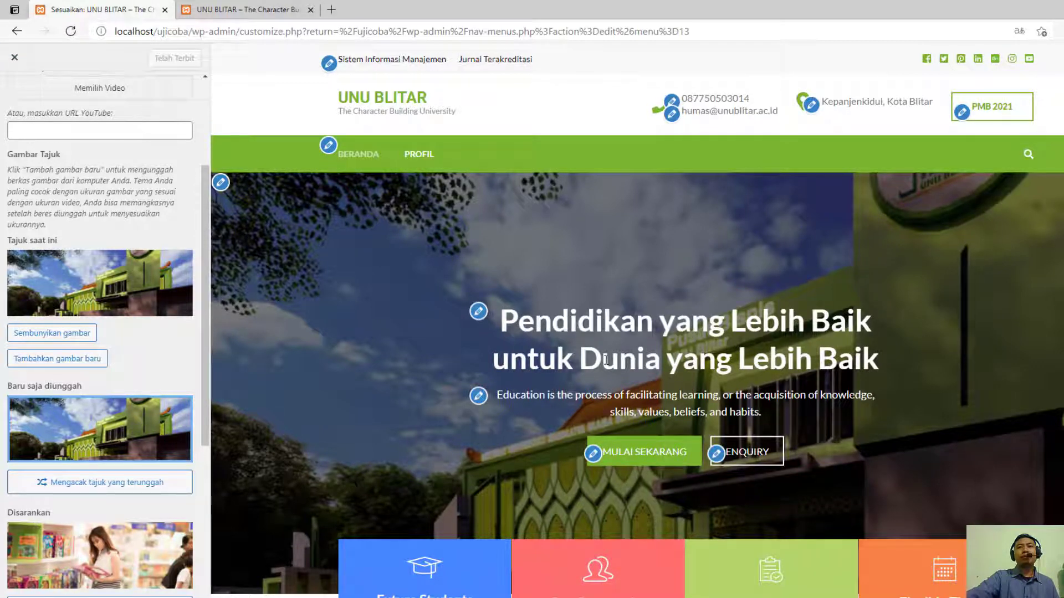
pyautogui.keyDown('shift'); pyautogui.click(663, 363); pyautogui.keyUp('shift')
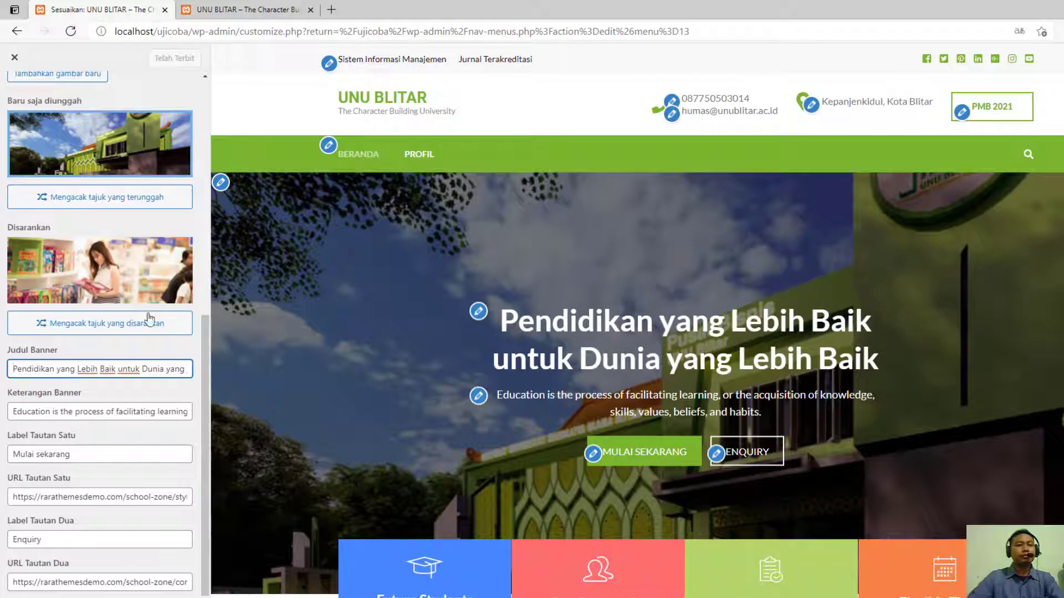
pyautogui.tripleClick(103, 366)
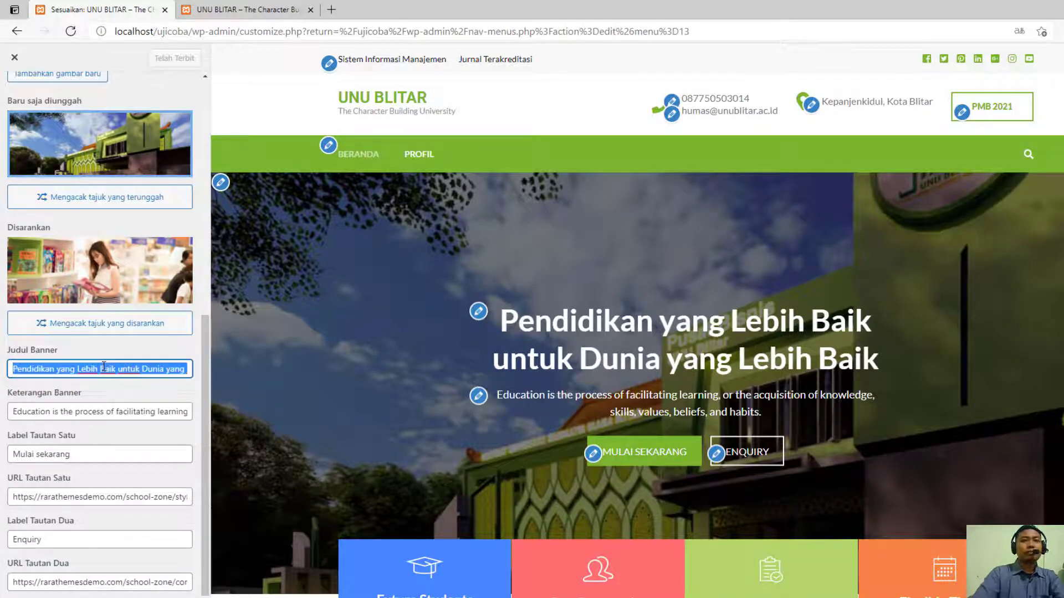
pyautogui.write('Kampus')
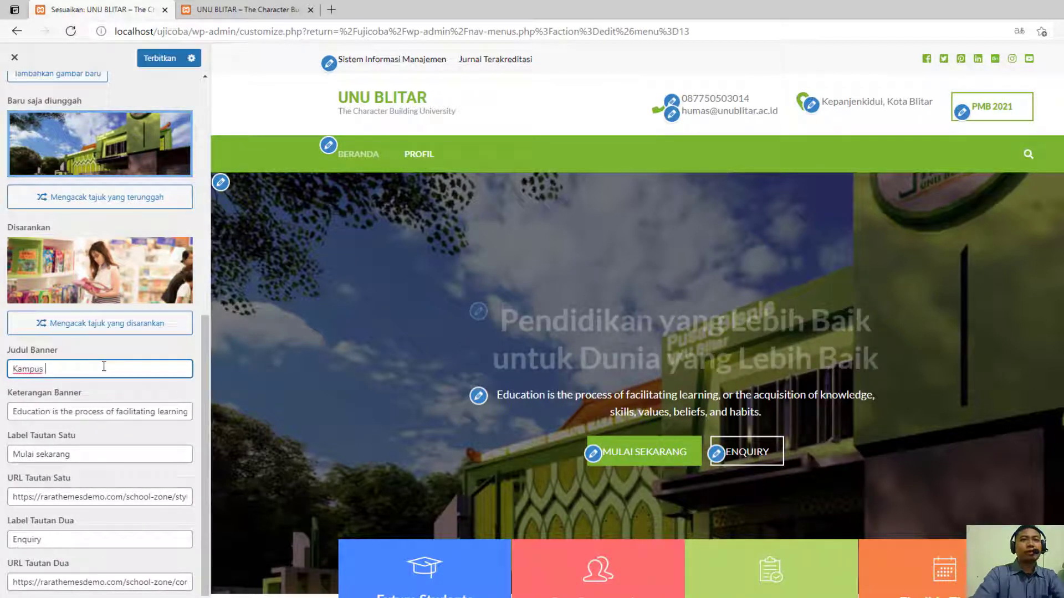
pyautogui.write(' Terbaik ')
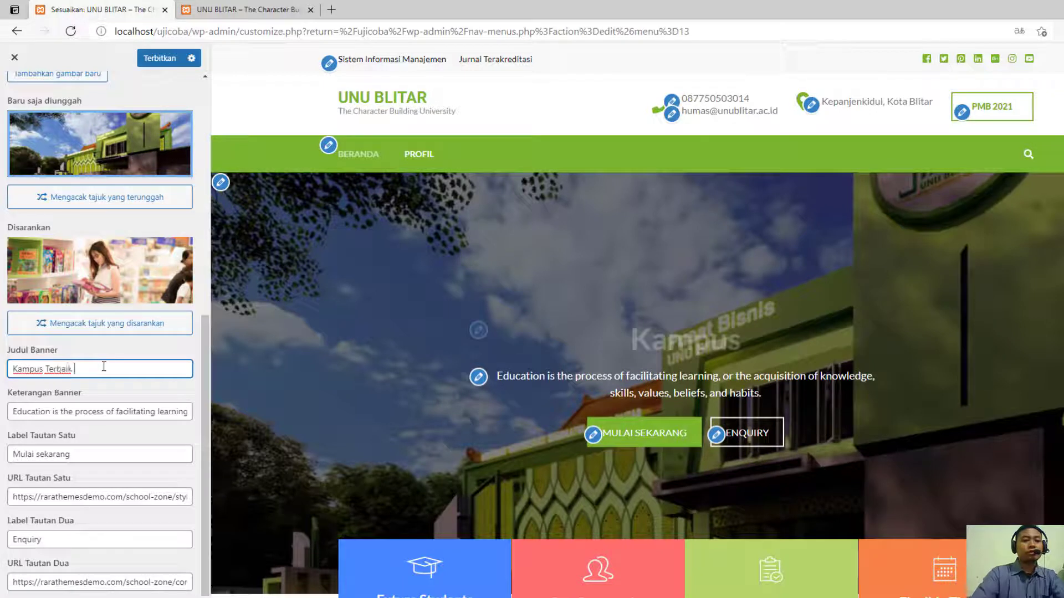
pyautogui.write('Untuk Pendidikan Anda')
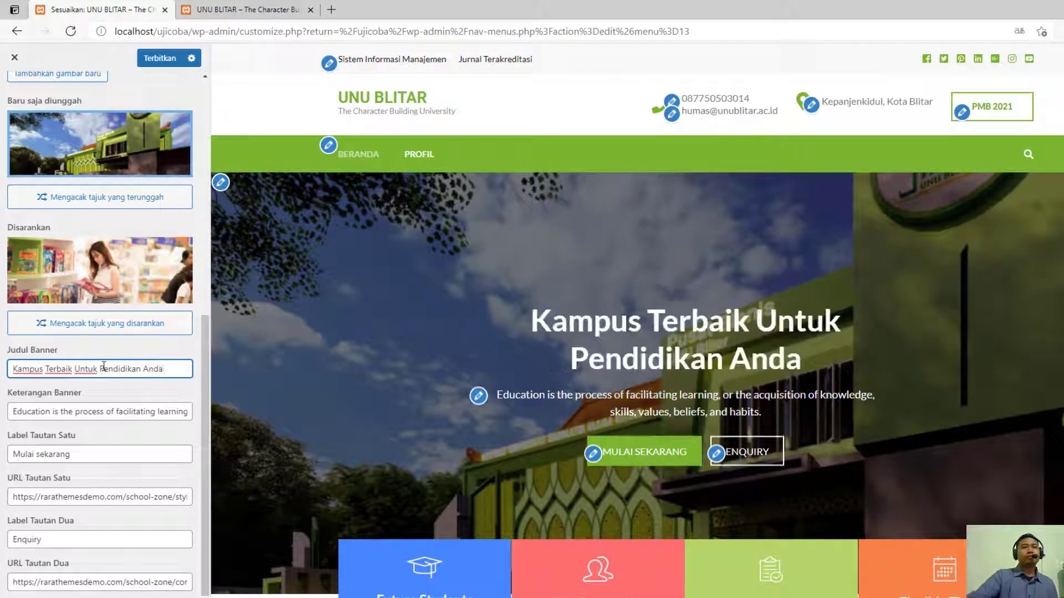
# - Replace the English banner description with the site slogan "The Character Building University"
pyautogui.click(132, 415)
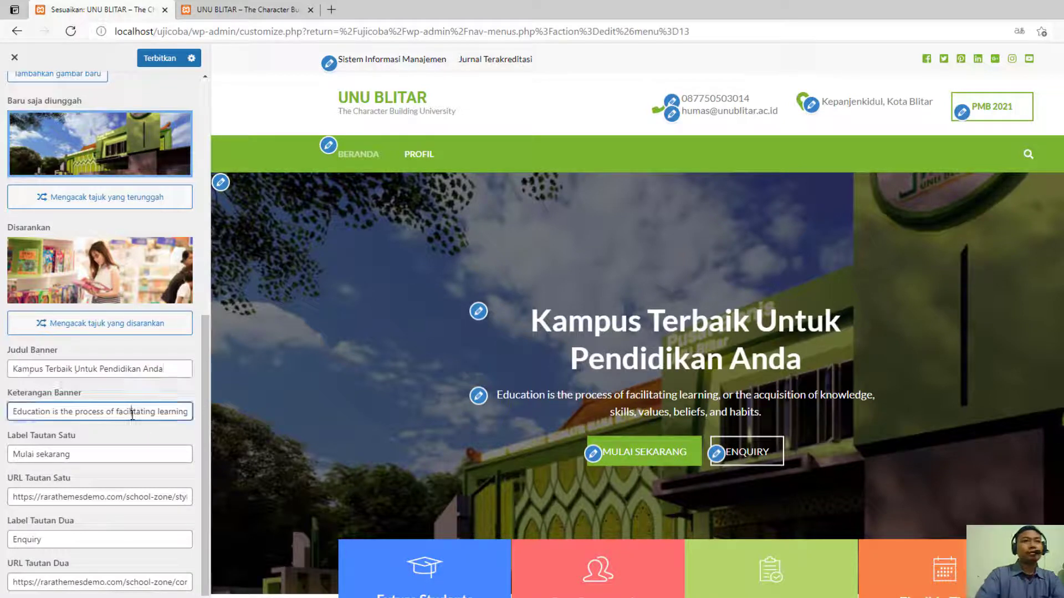
pyautogui.hotkey('ctrl', 'a')
pyautogui.press('BackSpace')
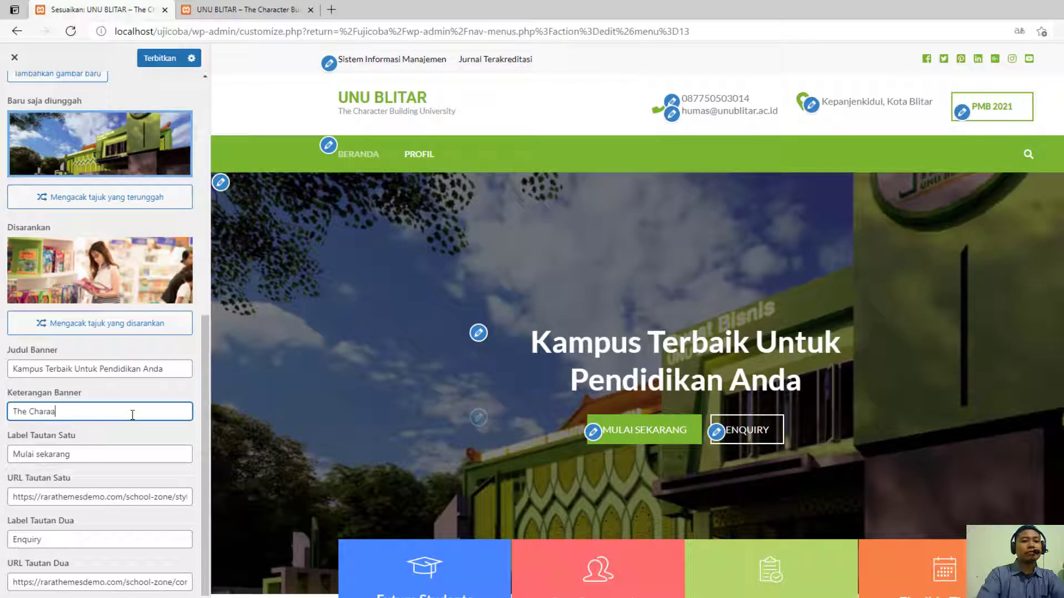
pyautogui.write('The Charaa')
pyautogui.press('BackSpace')
pyautogui.write('cter Bui')
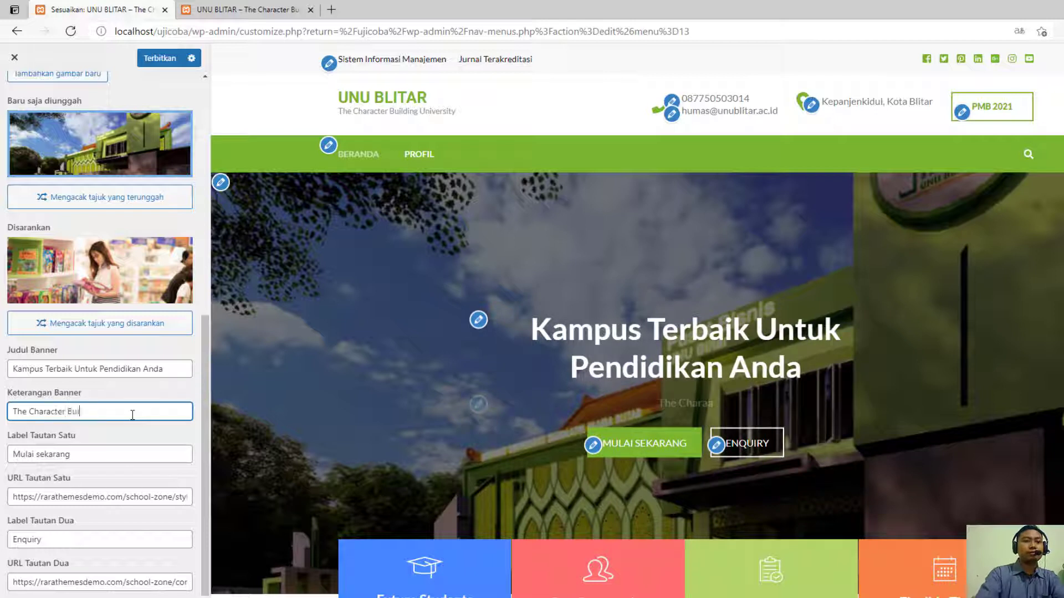
pyautogui.write('lding University')
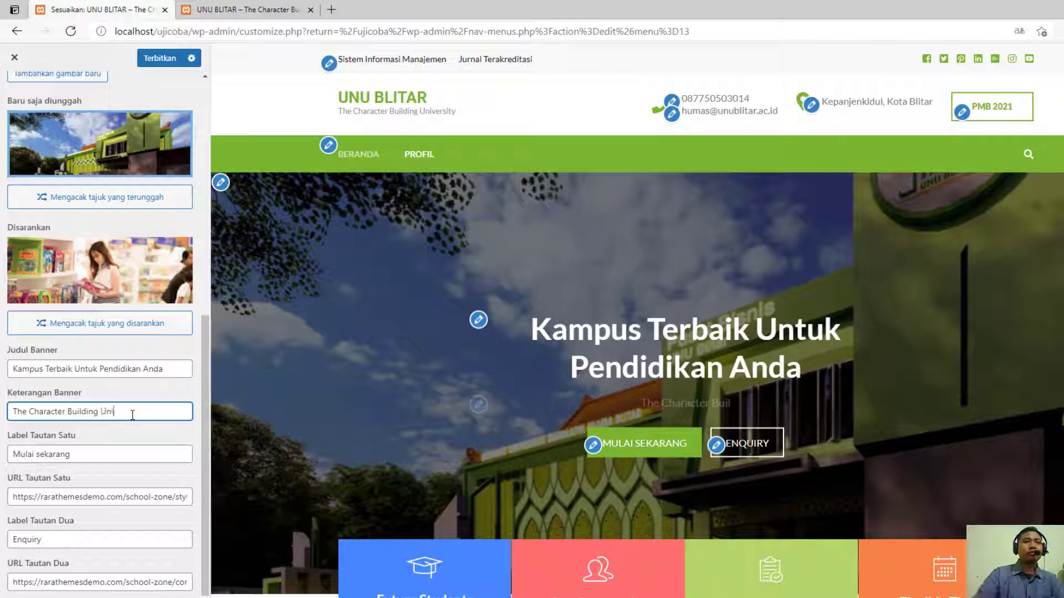
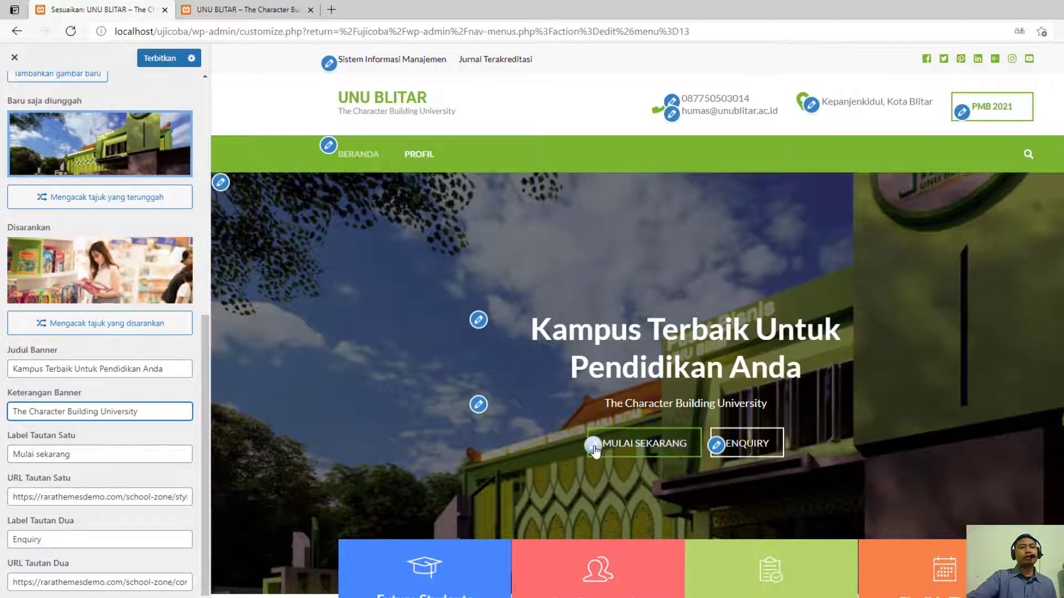
# - Change the banner's first link label to "DAFTAR SEKARANG"
pyautogui.press('Tab')
pyautogui.moveTo(102, 458); pyautogui.dragTo(13, 454)
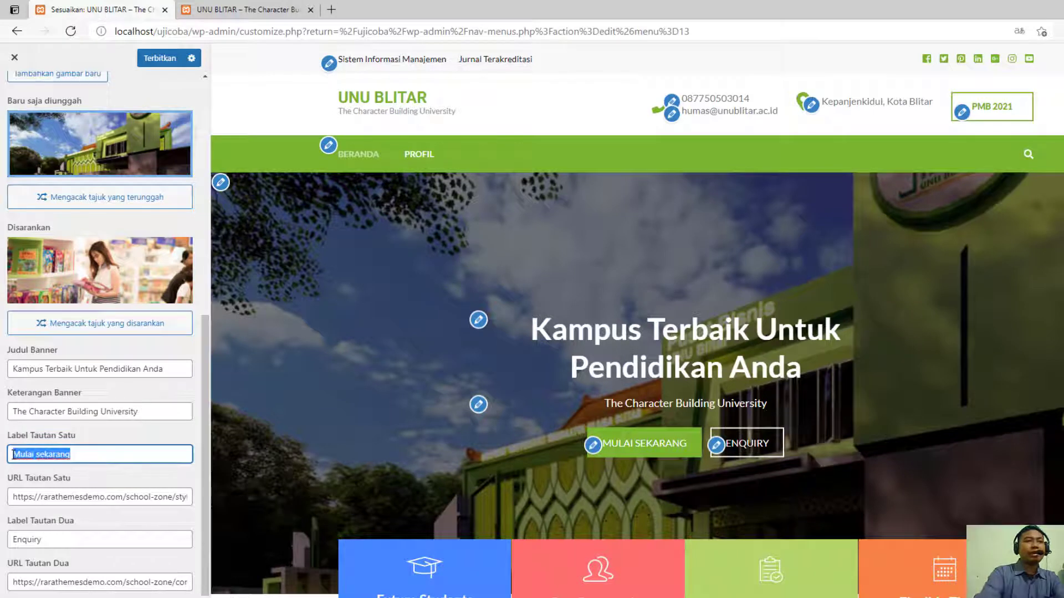
pyautogui.write('DAFTAR')
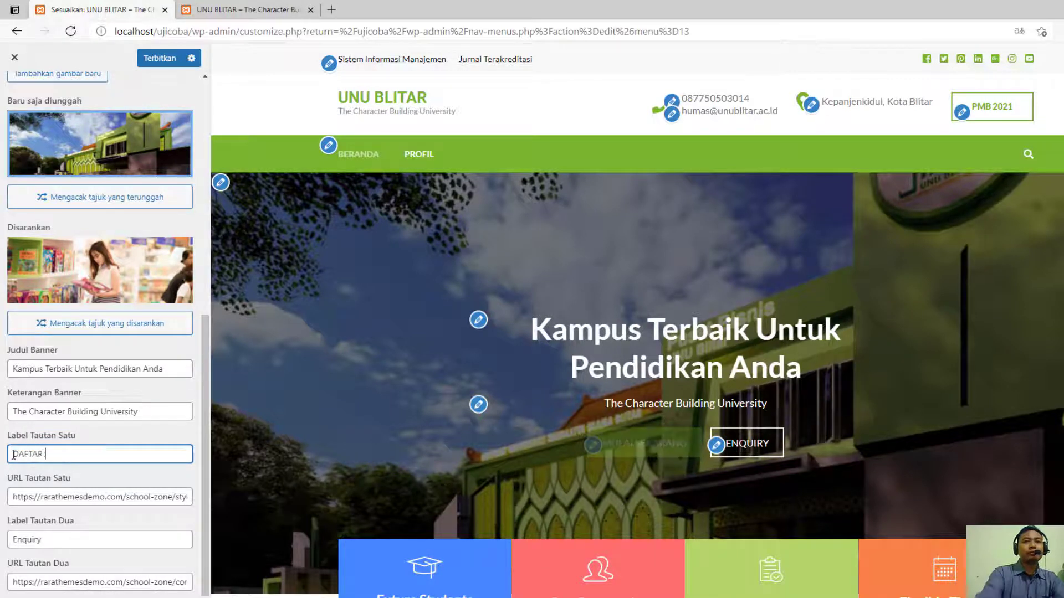
pyautogui.write(' SEKARABNF')
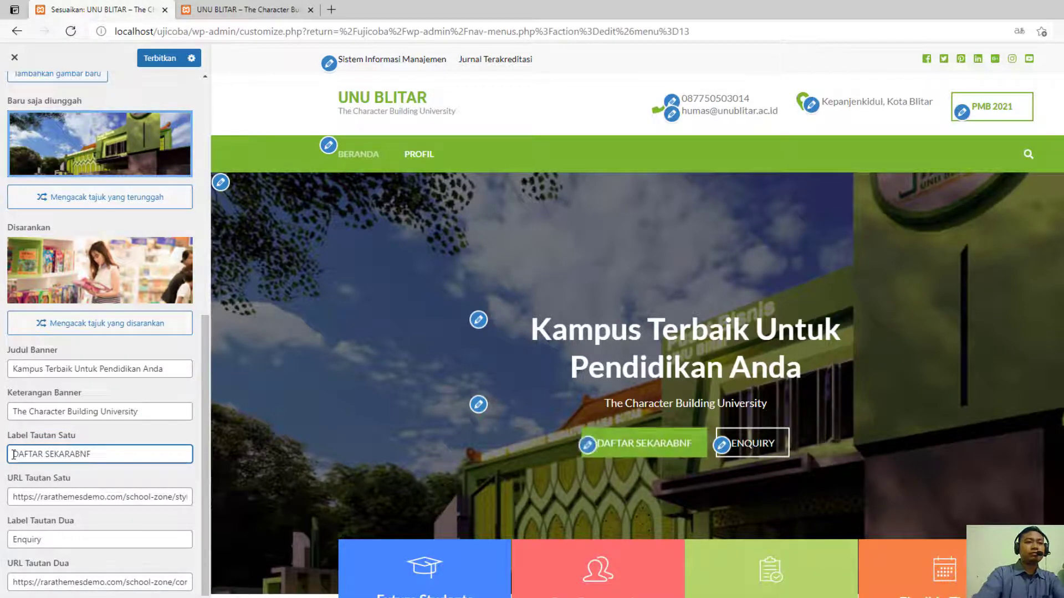
pyautogui.press('BackSpace')
pyautogui.press('BackSpace')
pyautogui.press('BackSpace')
pyautogui.write('NG')
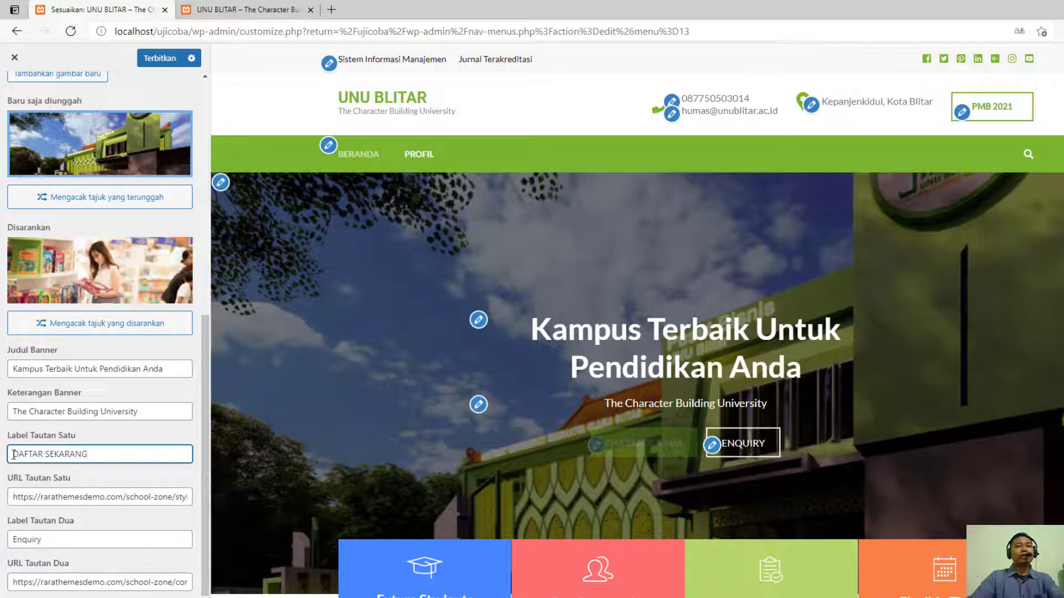
pyautogui.click(83, 498)
pyautogui.hotkey('ctrl', 'a')
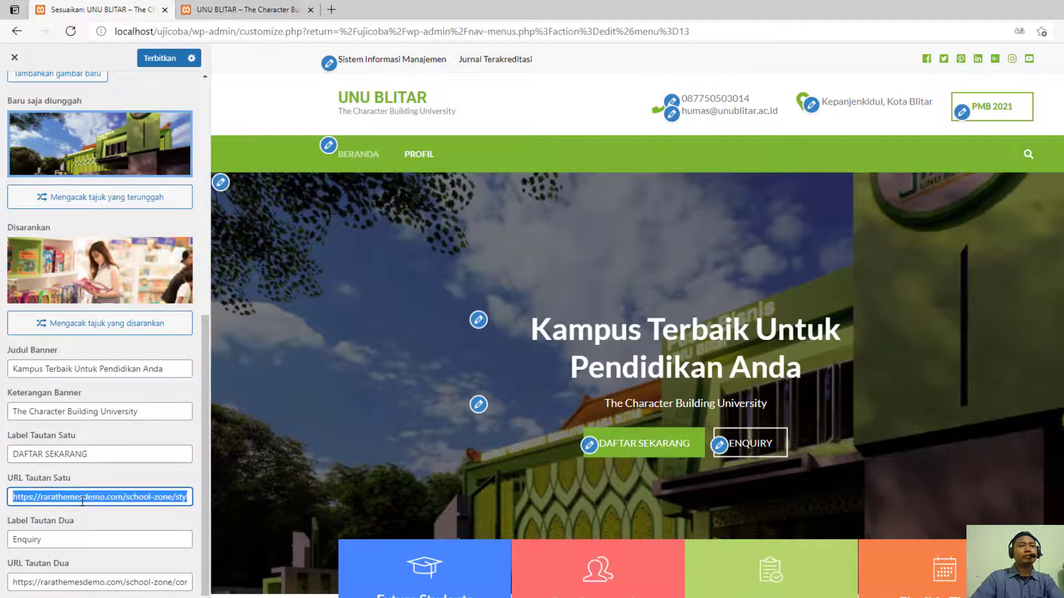
pyautogui.write('http://pmb.unublitar.ac.id/alpha/')
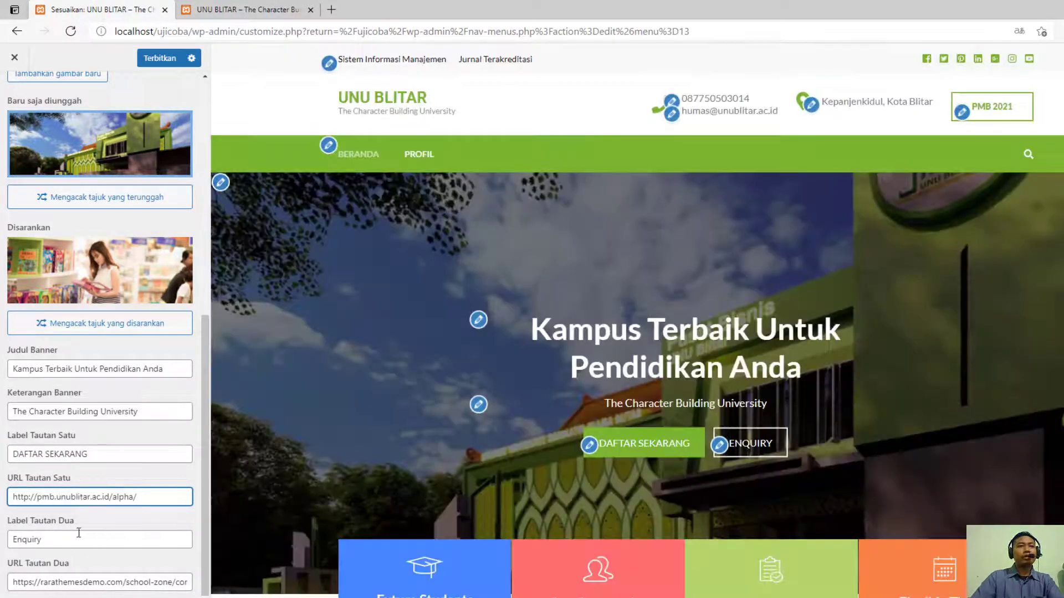
# - Clear the label and URL of the banner's second link and publish the changes
pyautogui.click(79, 537)
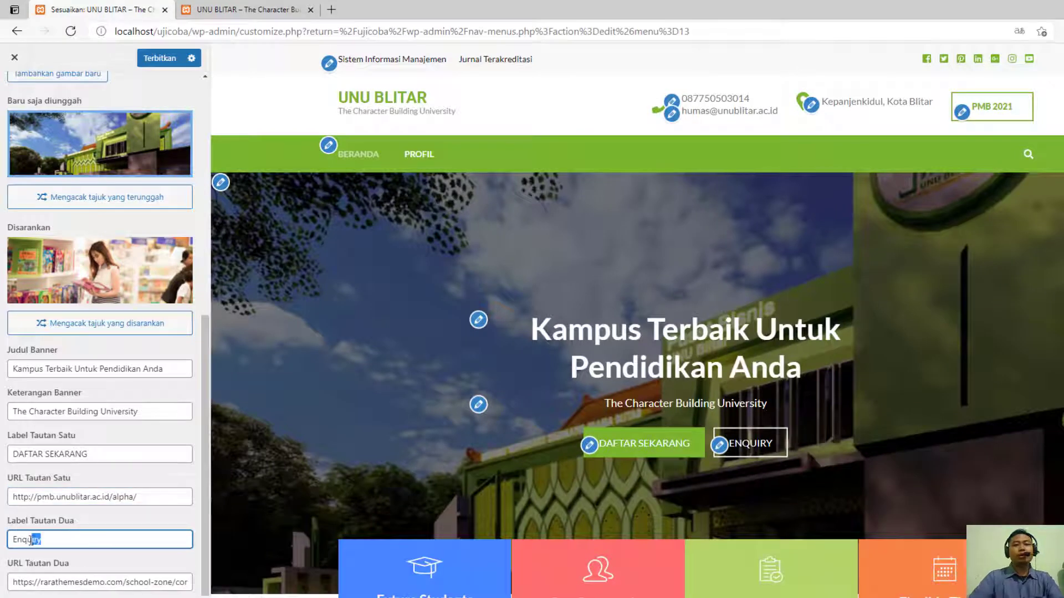
pyautogui.press('BackSpace')
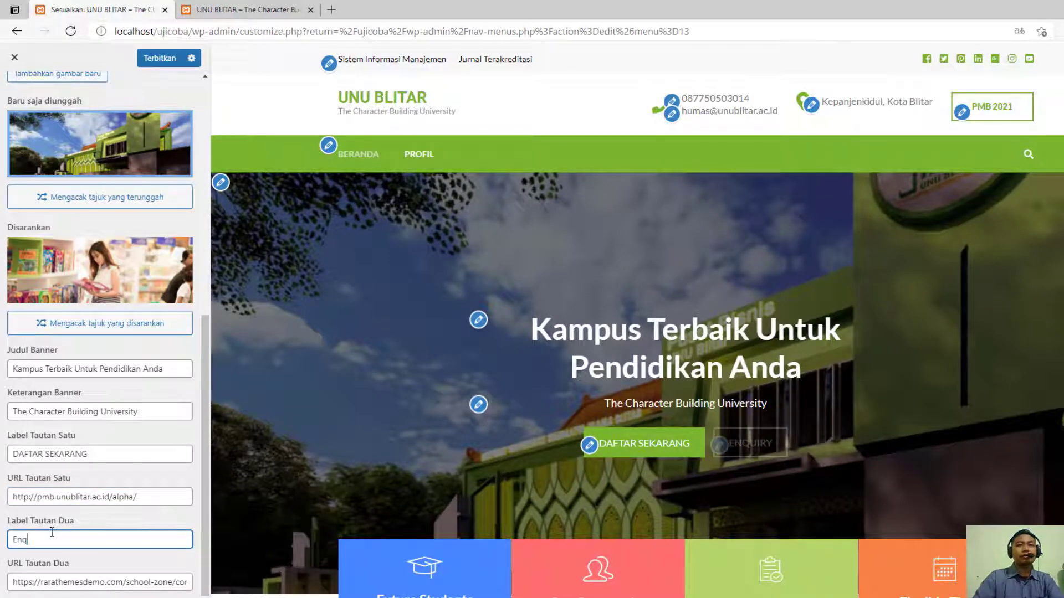
pyautogui.click(73, 576)
pyautogui.hotkey('ctrl', 'a')
pyautogui.press('BackSpace')
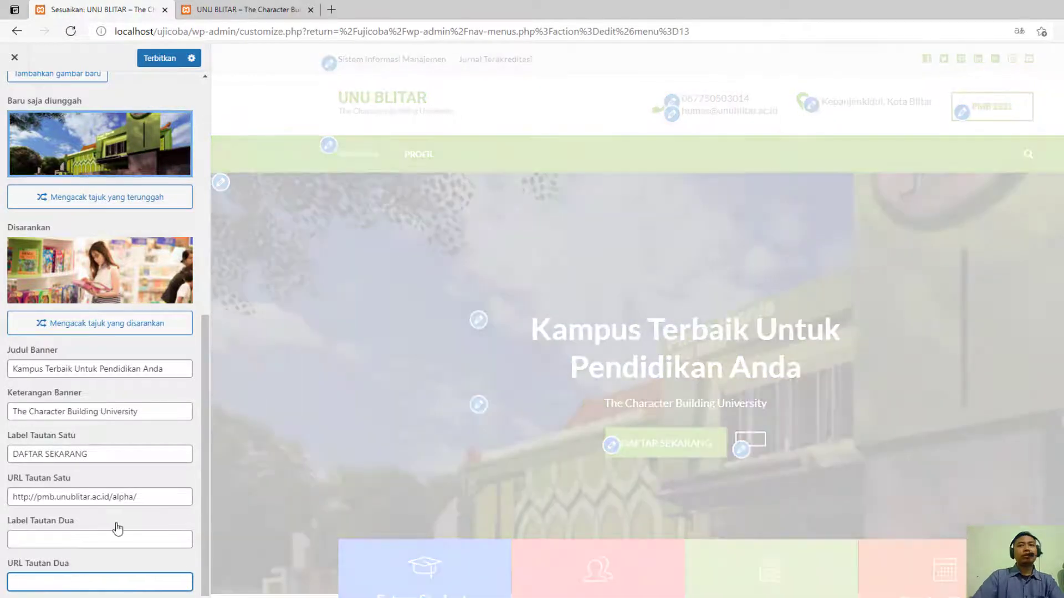
pyautogui.click(155, 502)
pyautogui.scroll(-4, 422, 481)
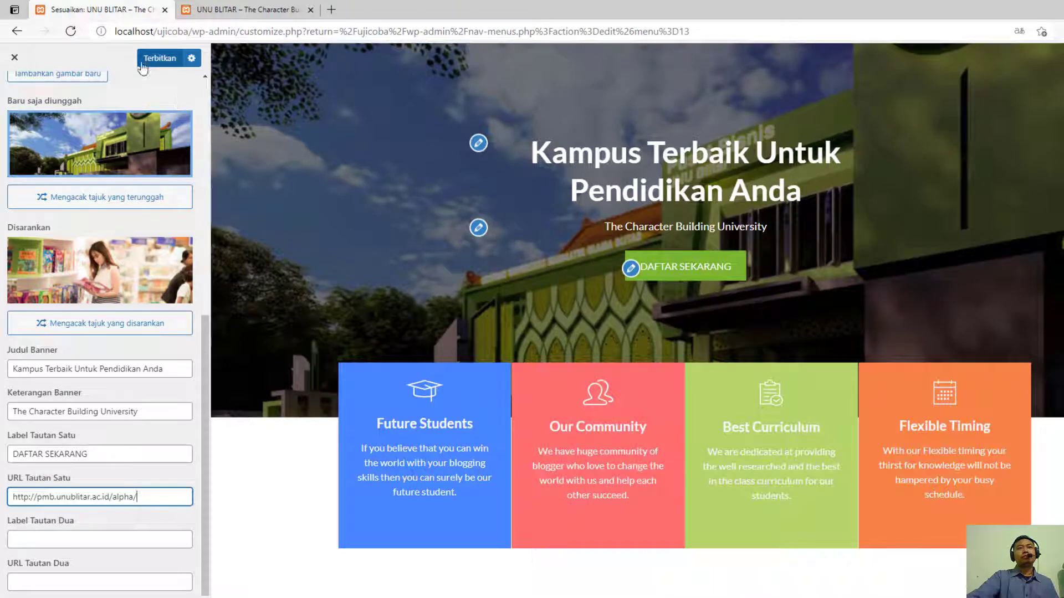
pyautogui.click(160, 58)
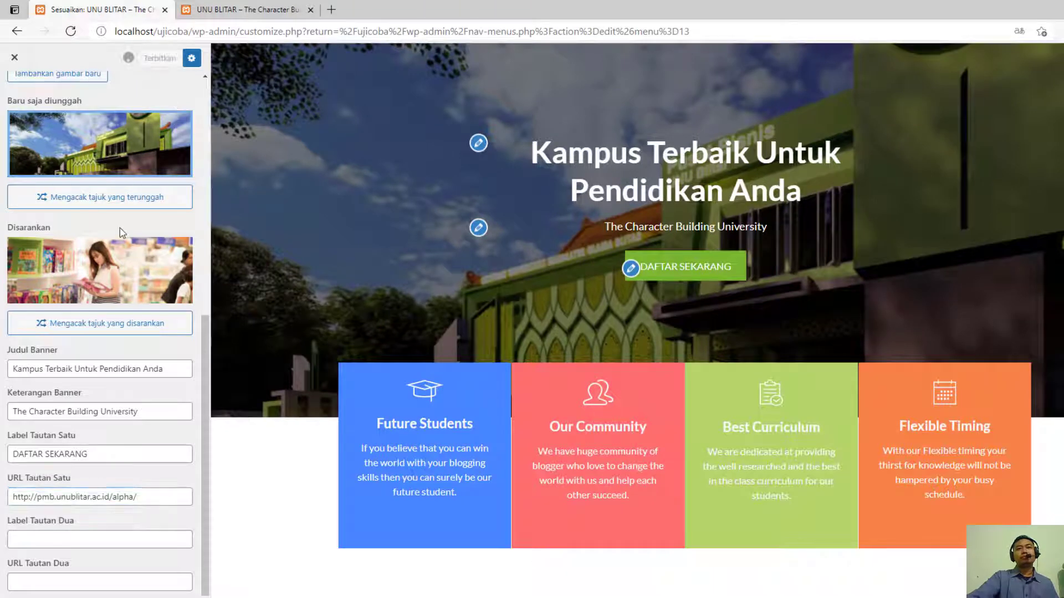
# - Examine the demo sections beneath the banner in the preview and open the Future Students box's article
pyautogui.scroll(-1, 384, 448)
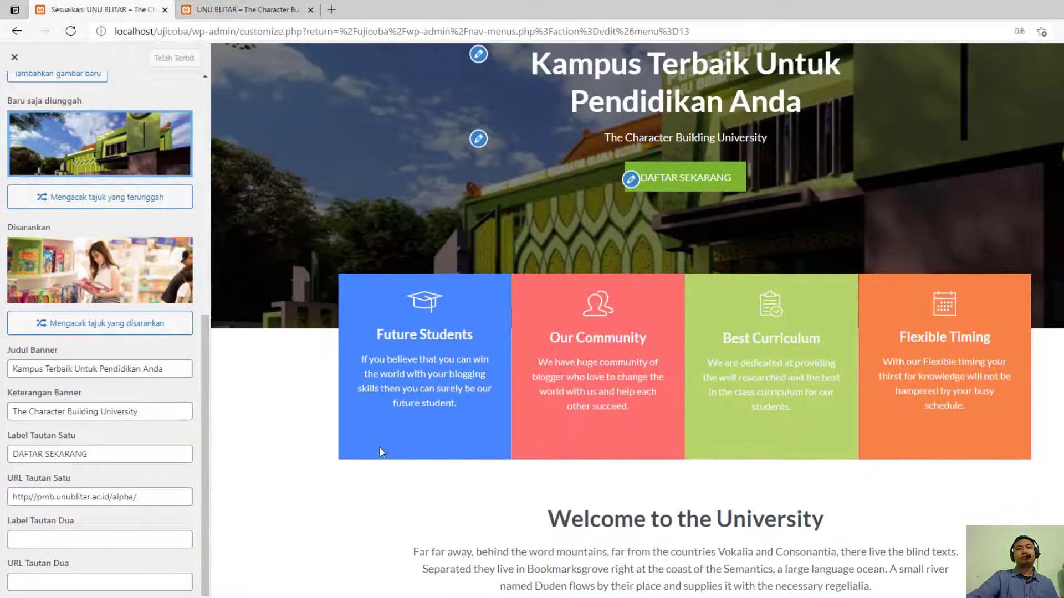
pyautogui.scroll(-3, 428, 415)
pyautogui.scroll(3, 428, 415)
pyautogui.scroll(-2, 425, 413)
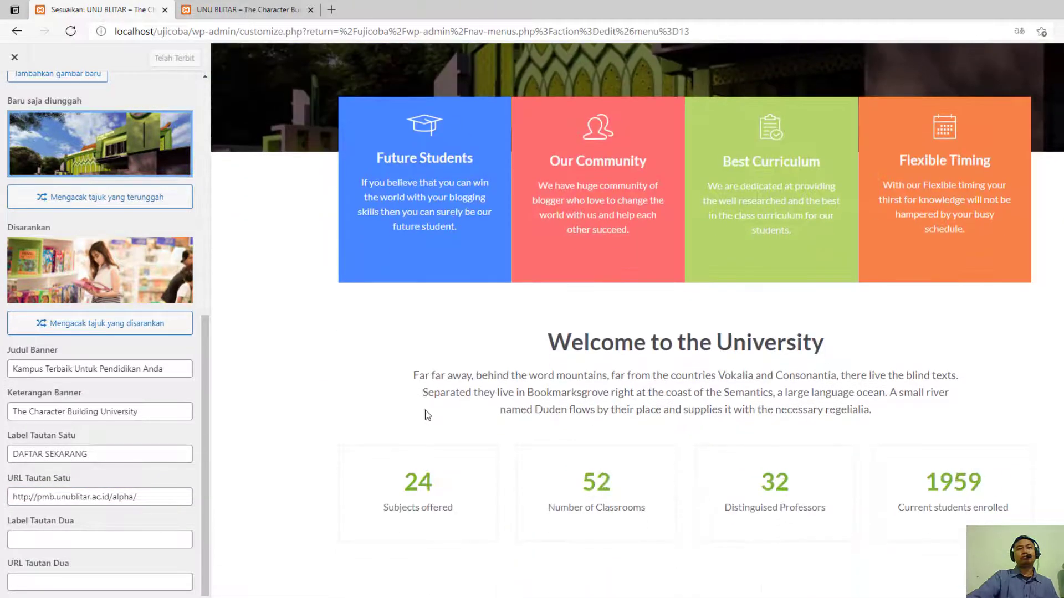
pyautogui.scroll(1, 357, 399)
pyautogui.scroll(1, 355, 401)
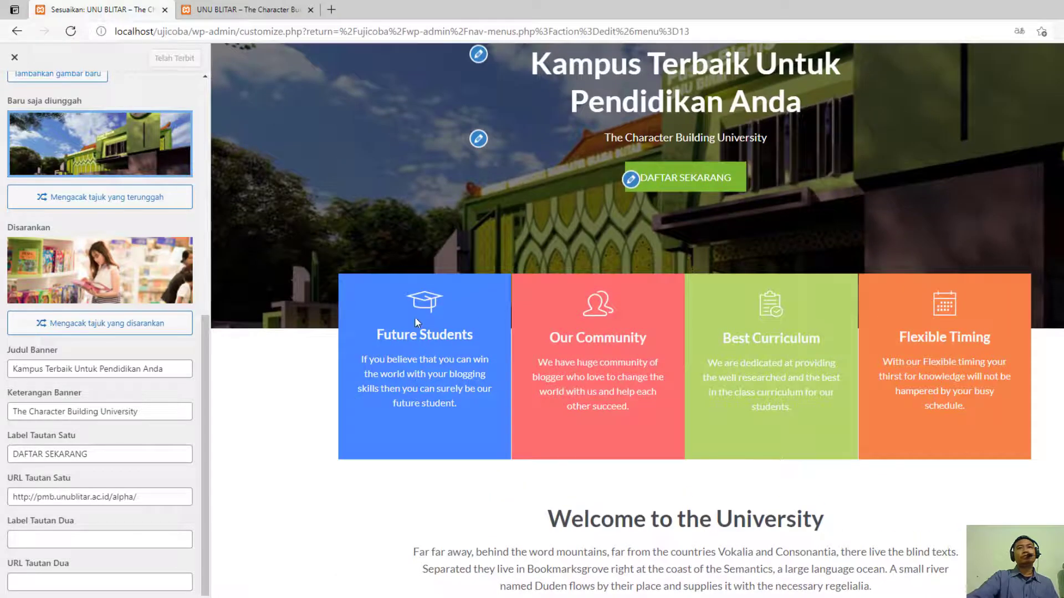
pyautogui.scroll(-12, 451, 202)
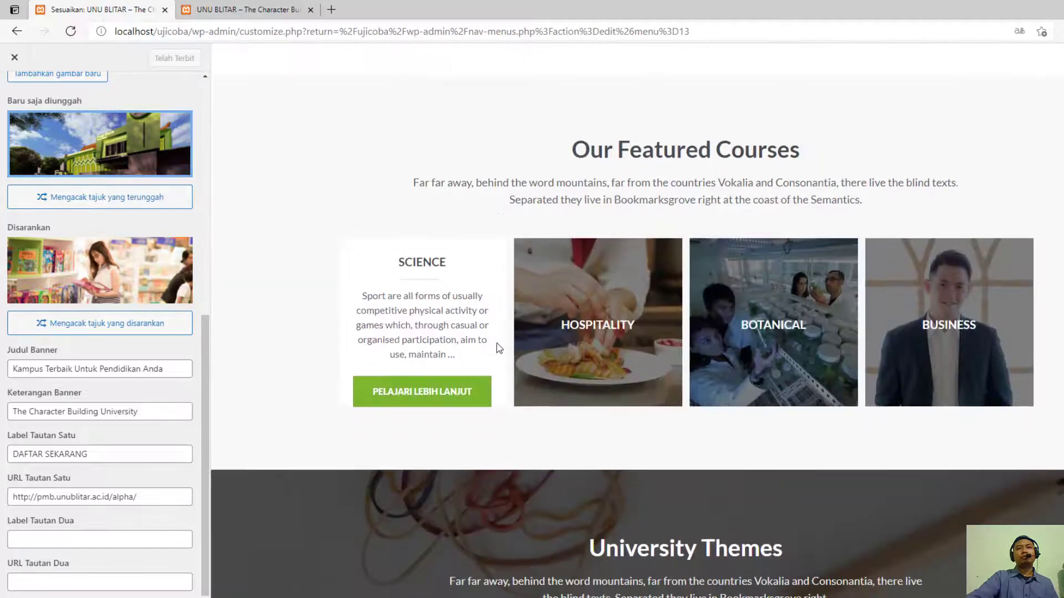
pyautogui.scroll(10, 434, 432)
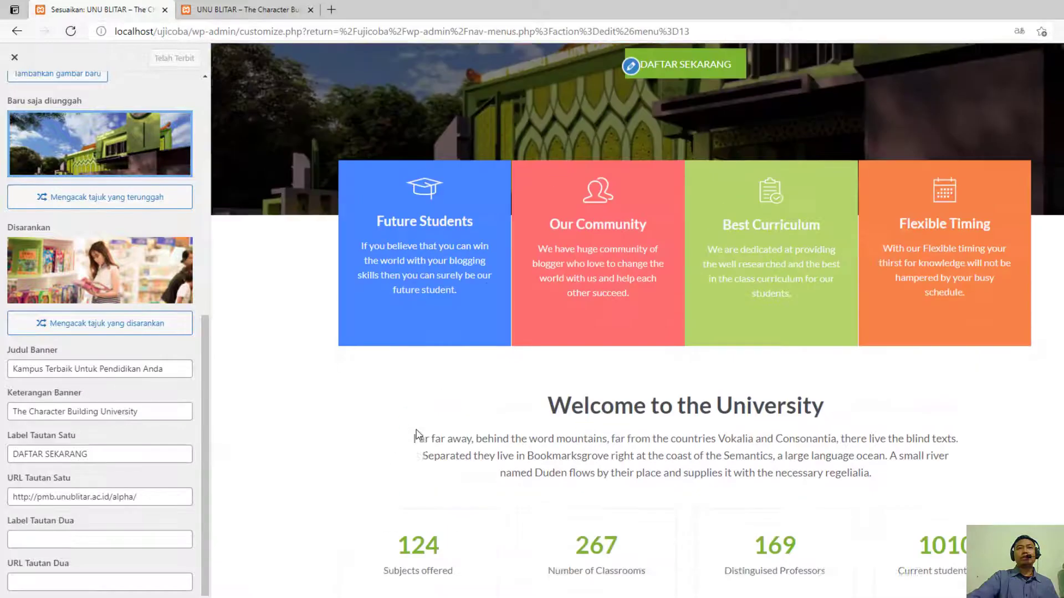
pyautogui.click(427, 251)
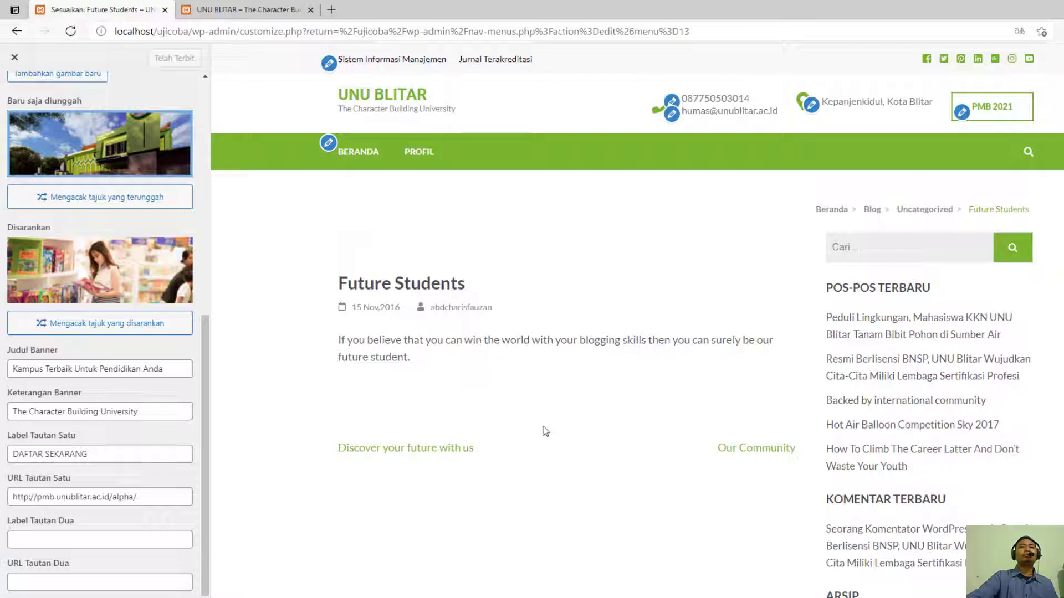
# - Return to the homepage settings and the site's front page in the preview, and examine its sections down to the latest articles
pyautogui.scroll(10, 79, 119)
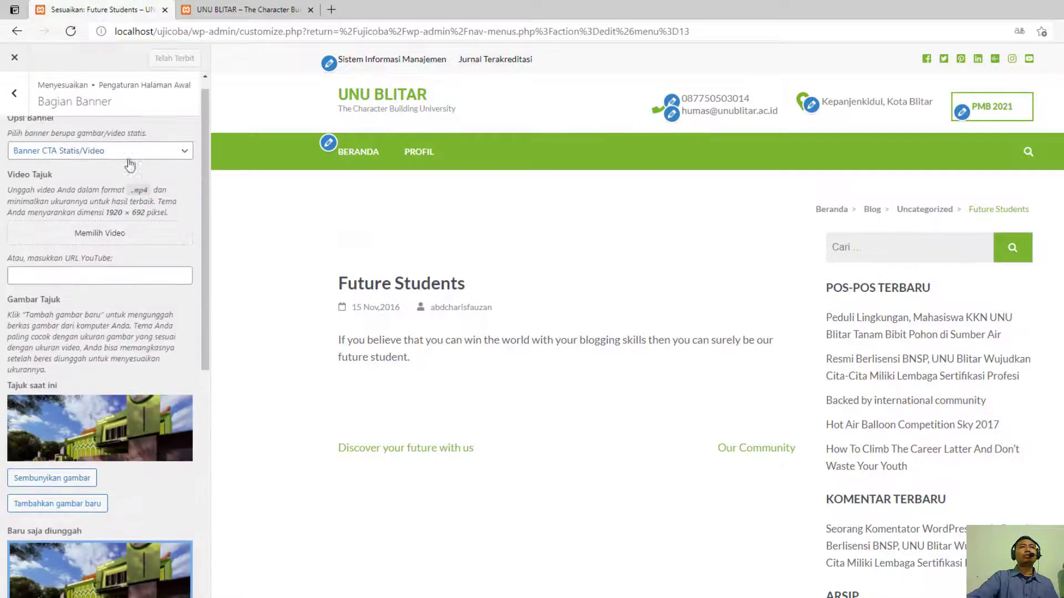
pyautogui.click(16, 95)
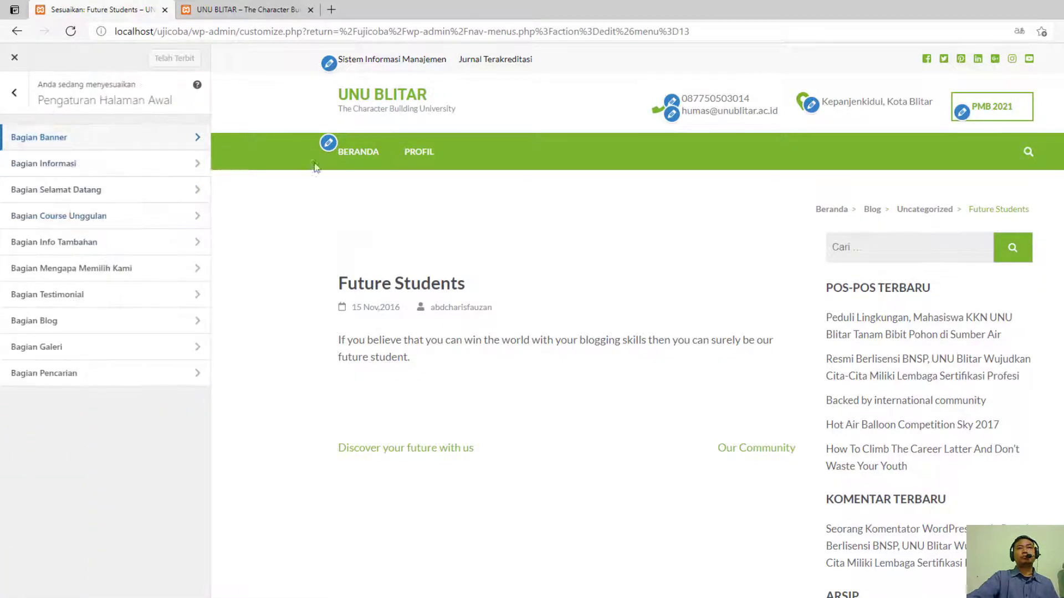
pyautogui.click(409, 99)
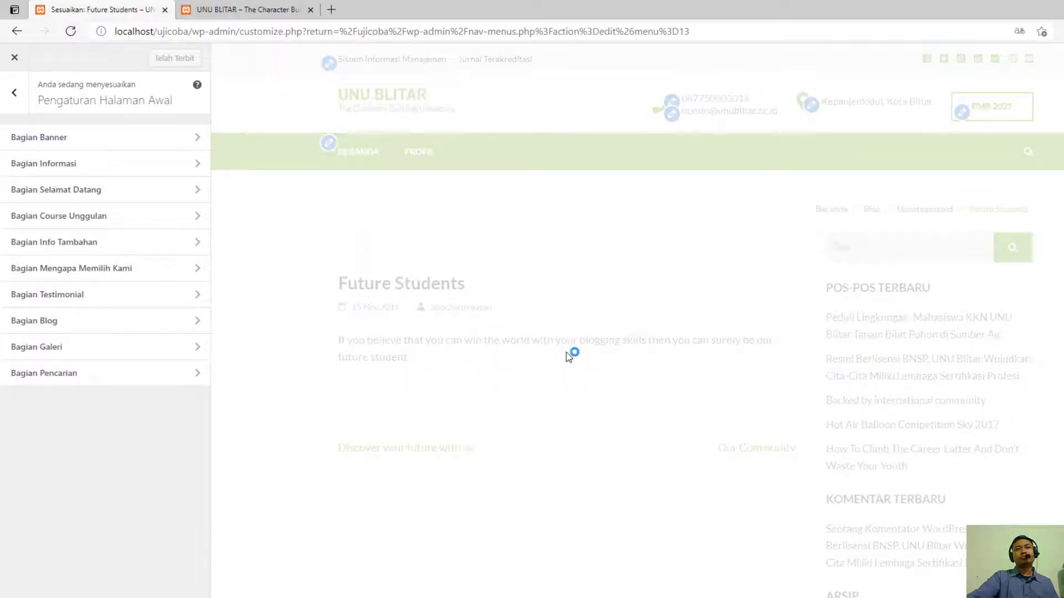
pyautogui.scroll(-6, 566, 351)
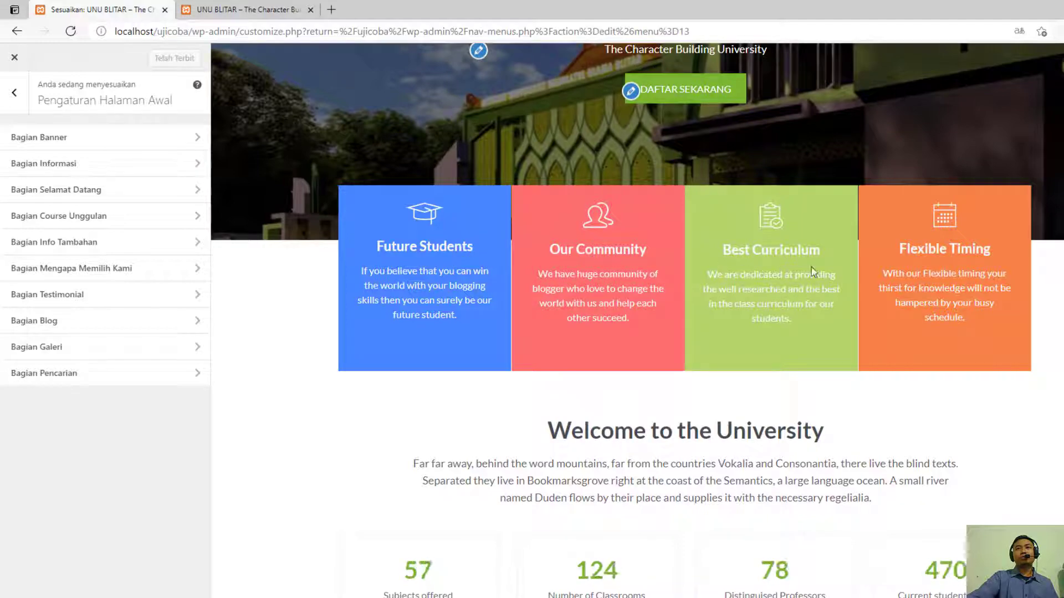
pyautogui.scroll(-8, 709, 369)
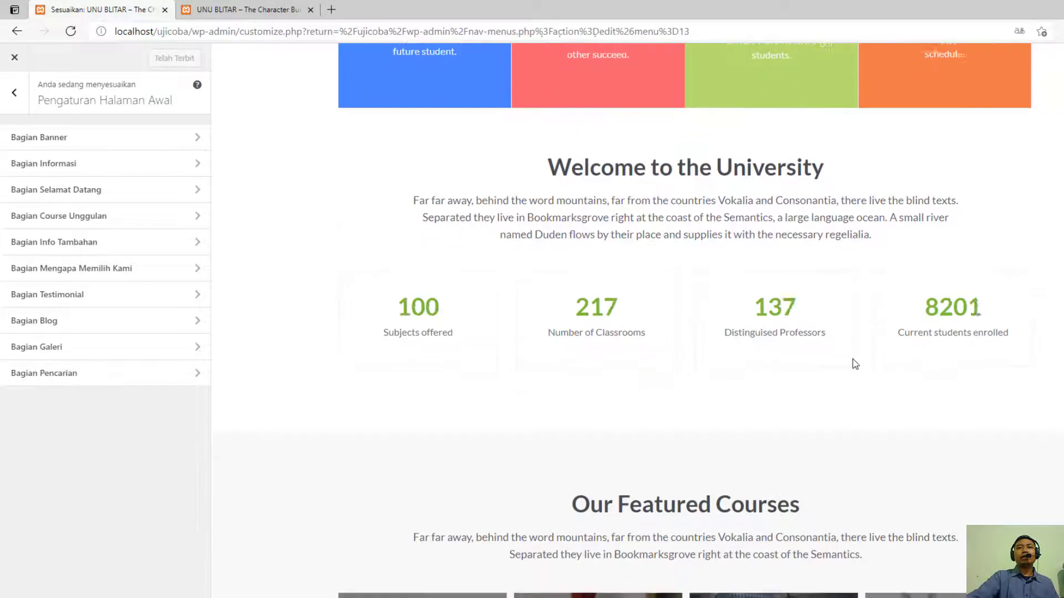
pyautogui.scroll(3, 659, 372)
pyautogui.scroll(-15, 612, 376)
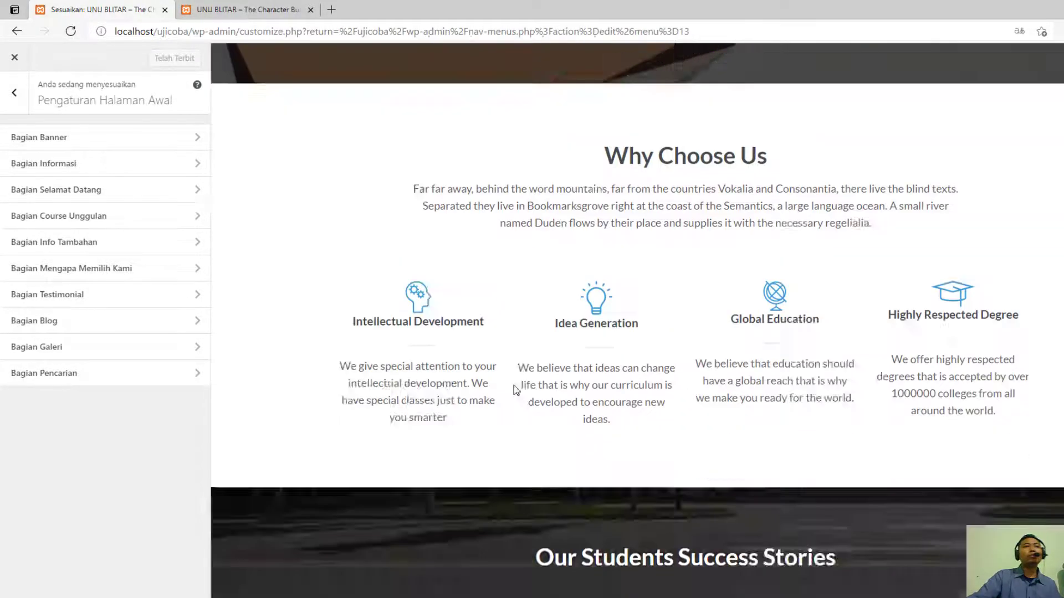
pyautogui.scroll(-4, 388, 382)
pyautogui.scroll(4, 264, 349)
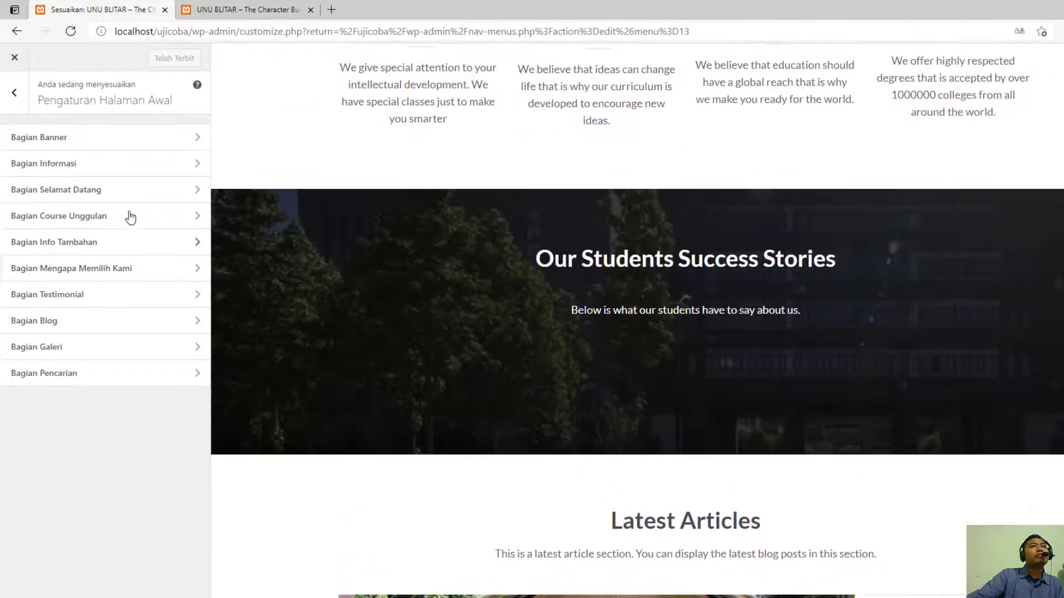
# - In the information section, set the first article to "Peduli Lingkungan, Mahasiswa KKN UNU Blitar Tanam Bibit Pohon di Sumber Air"
pyautogui.click(116, 145)
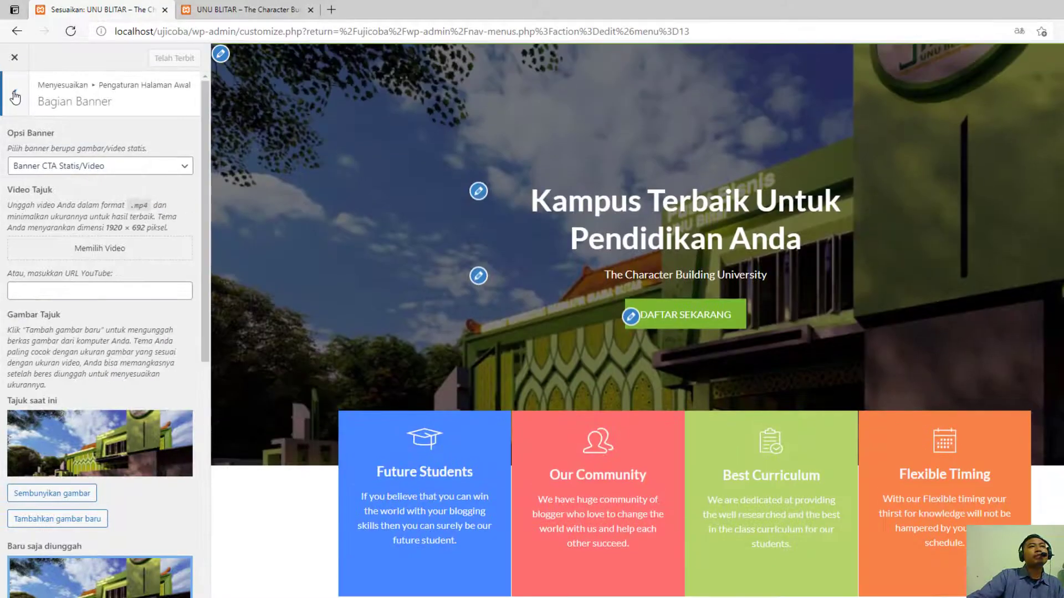
pyautogui.click(14, 93)
pyautogui.click(198, 162)
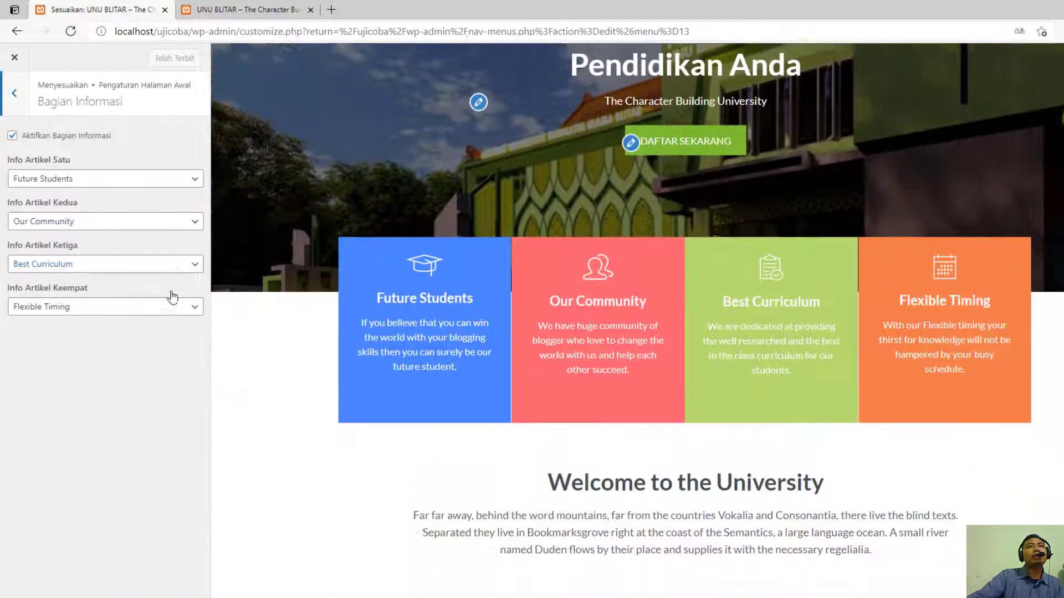
pyautogui.click(124, 183)
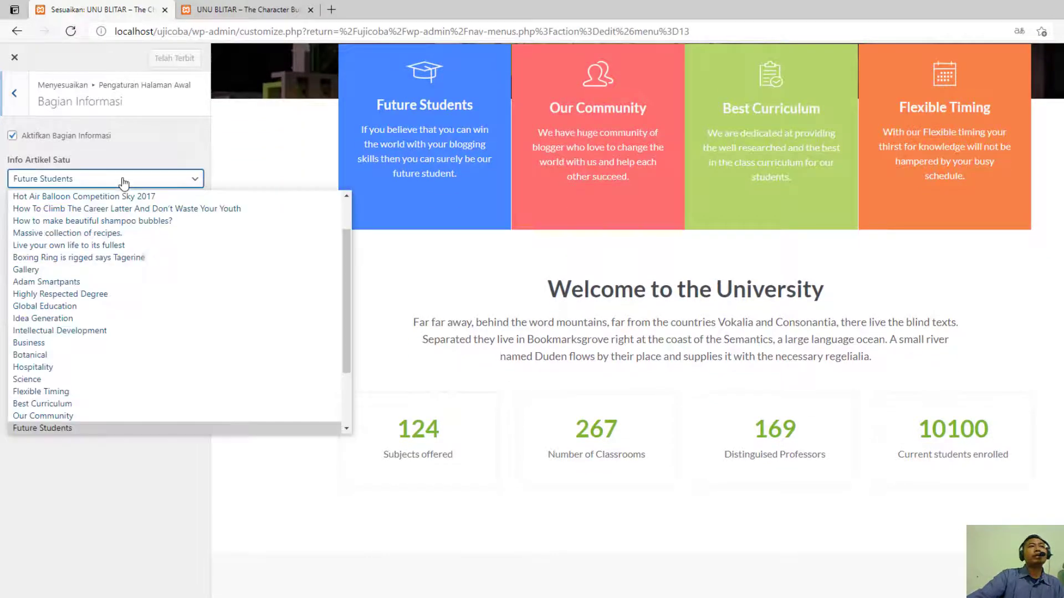
pyautogui.scroll(2, 187, 310)
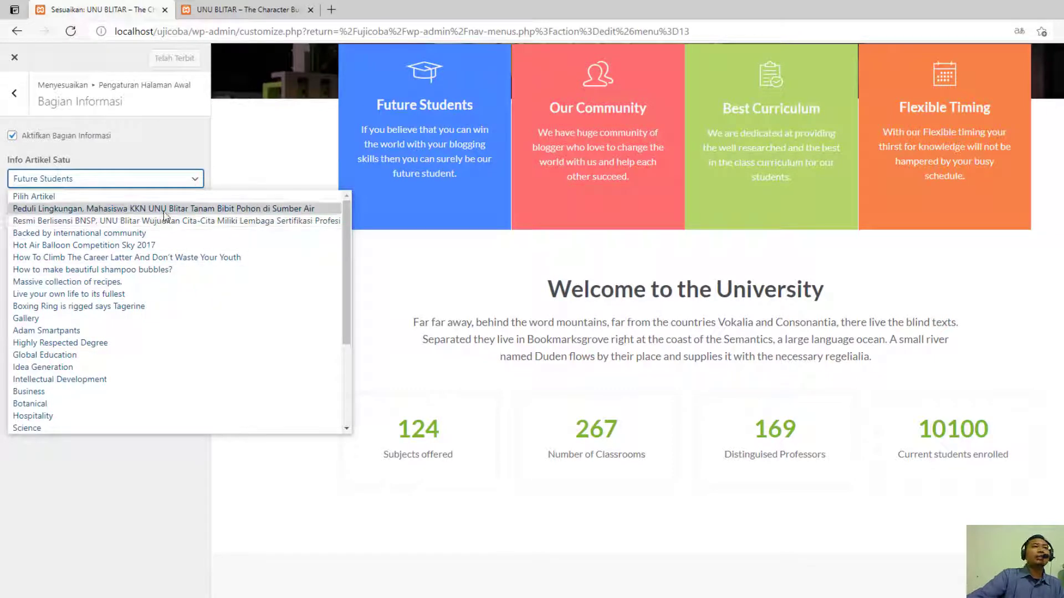
pyautogui.scroll(-3, 185, 360)
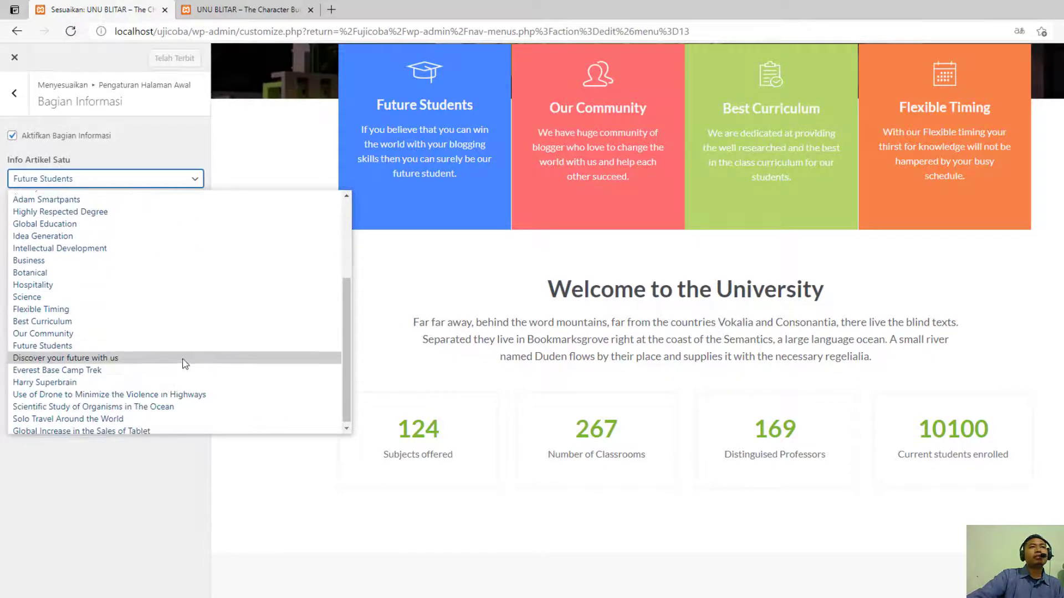
pyautogui.scroll(3, 185, 360)
pyautogui.click(149, 209)
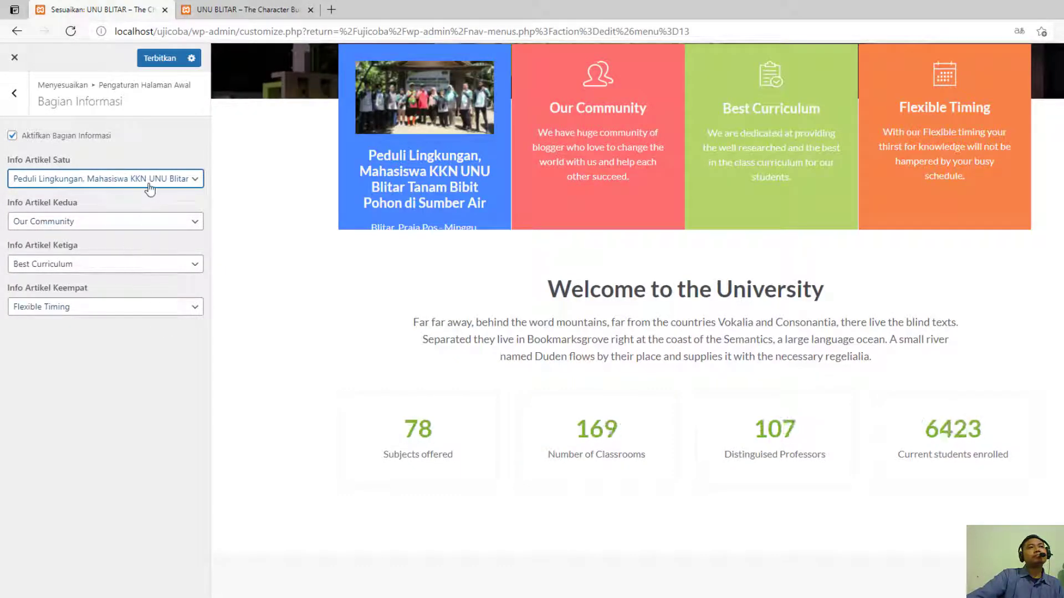
# - Set the second information article to "Resmi Berlisensi BNSP, UNU Blitar Wujudkan Cita-Cita Miliki Lembaga Sertifikasi Profesi" and check the boxes in the preview
pyautogui.click(143, 221)
pyautogui.click(143, 225)
pyautogui.click(137, 264)
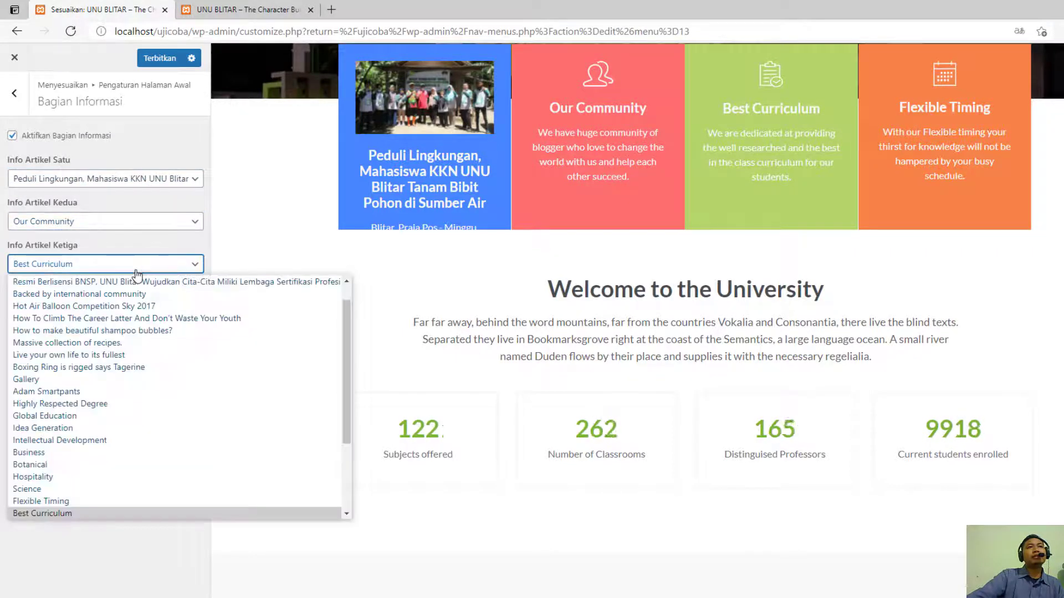
pyautogui.click(136, 269)
pyautogui.click(135, 308)
pyautogui.click(135, 308)
pyautogui.click(147, 224)
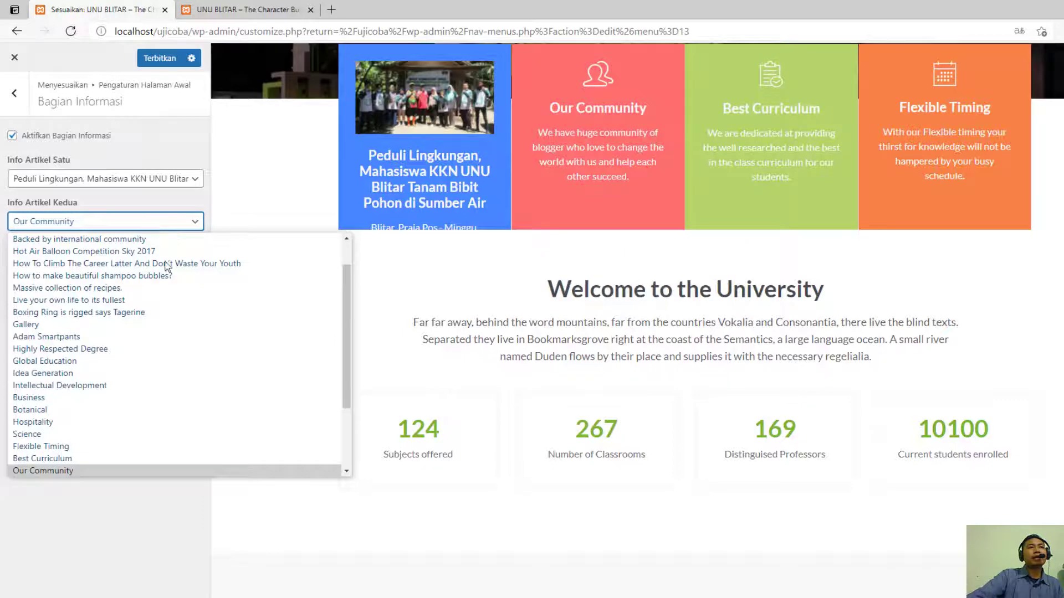
pyautogui.scroll(2, 166, 277)
pyautogui.click(139, 263)
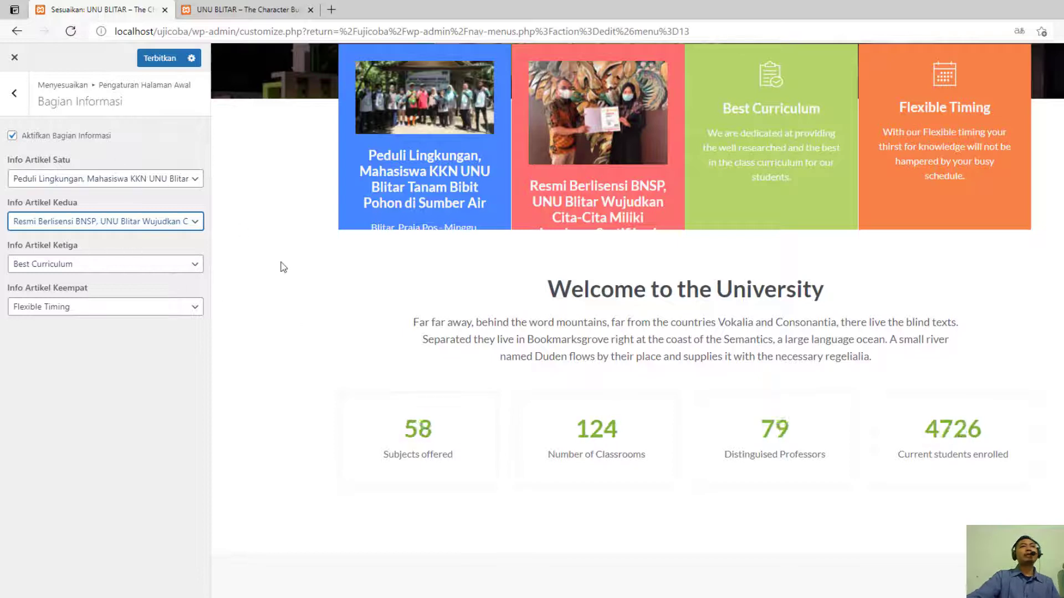
pyautogui.scroll(1, 427, 276)
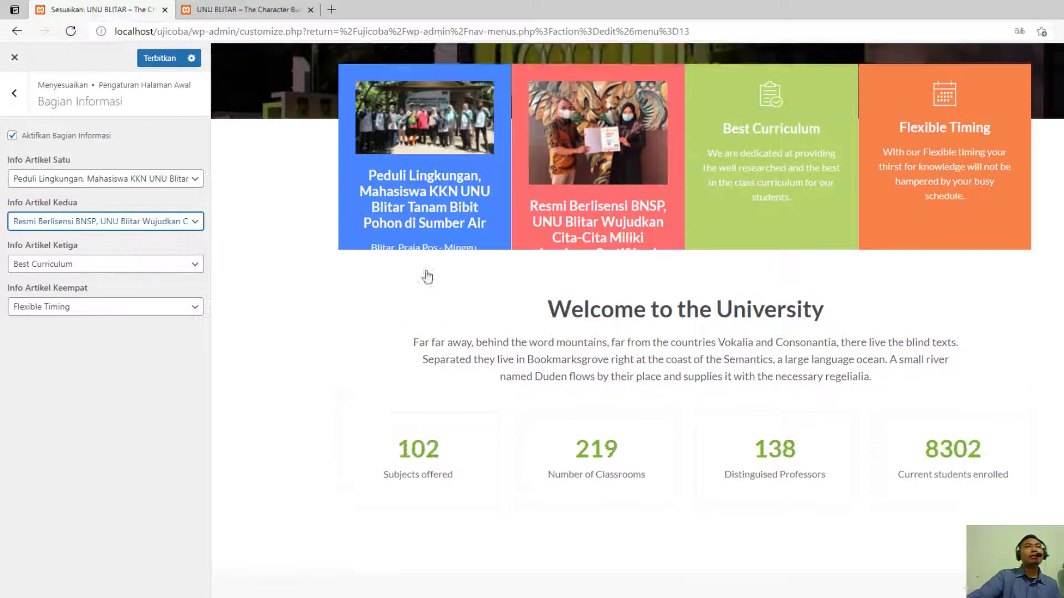
pyautogui.scroll(3, 426, 276)
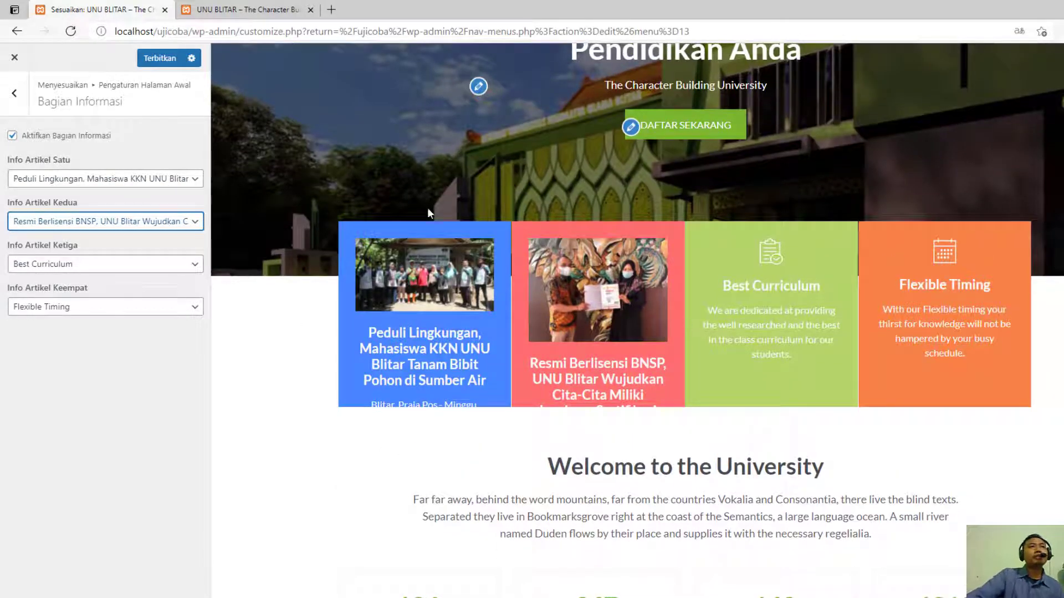
# - Reopen the homepage's information section and set the first article to "Future Students"
pyautogui.click(14, 93)
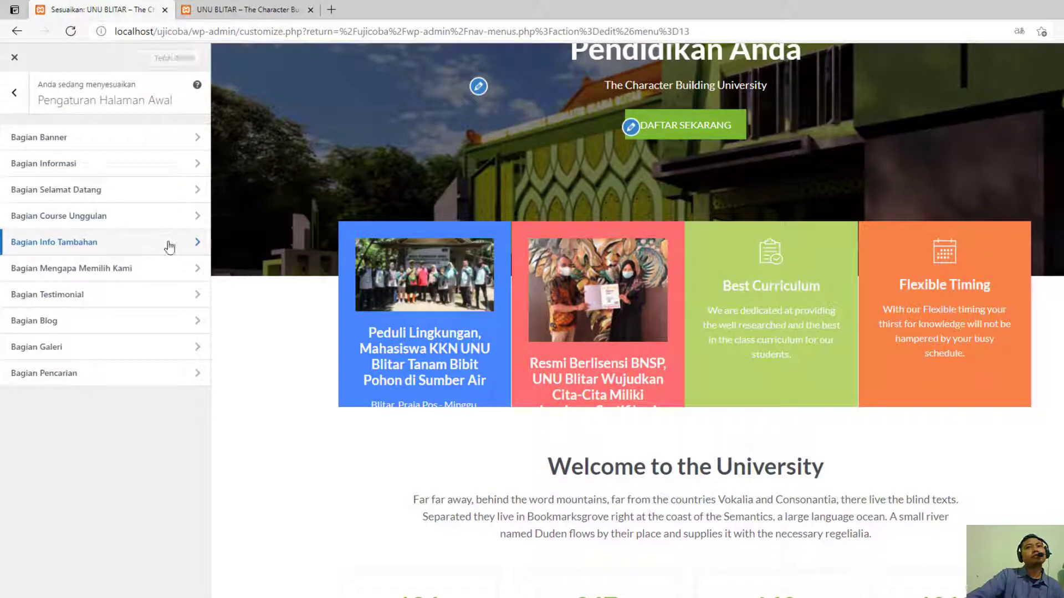
pyautogui.click(106, 164)
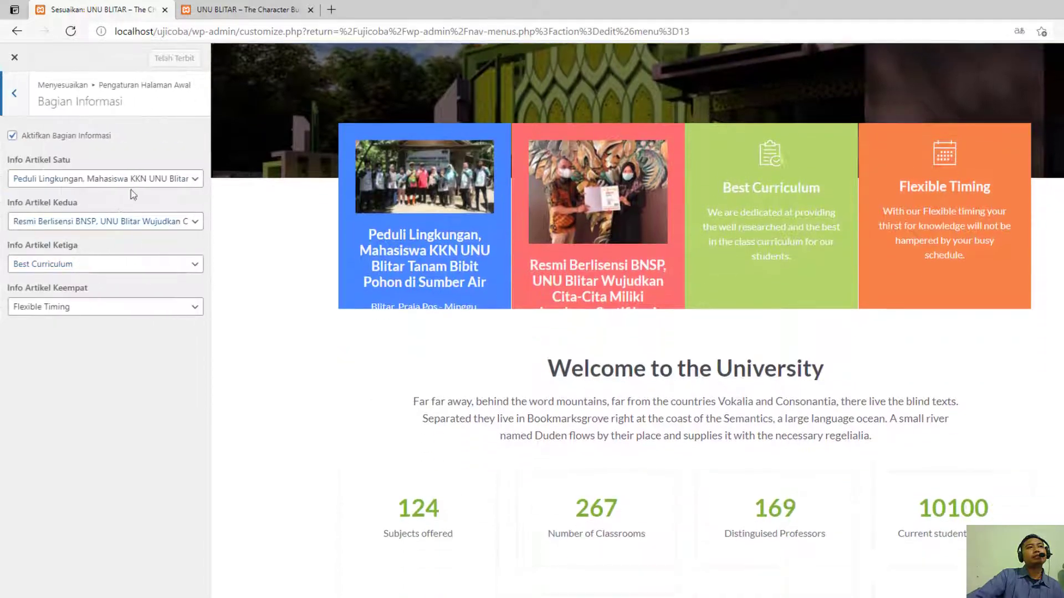
pyautogui.click(167, 181)
pyautogui.scroll(-3, 165, 338)
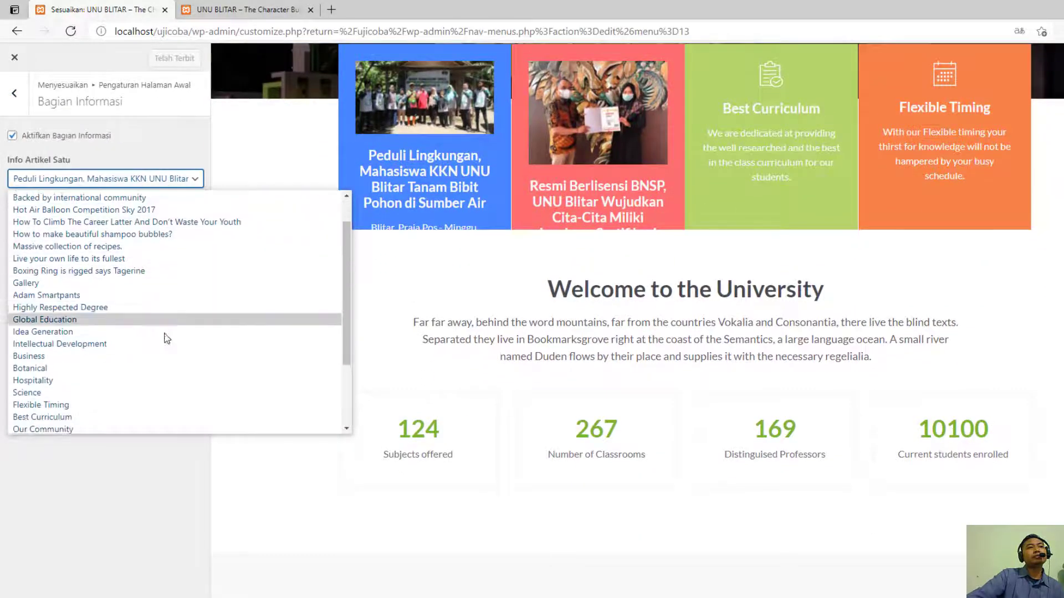
pyautogui.scroll(-1, 162, 339)
pyautogui.click(143, 343)
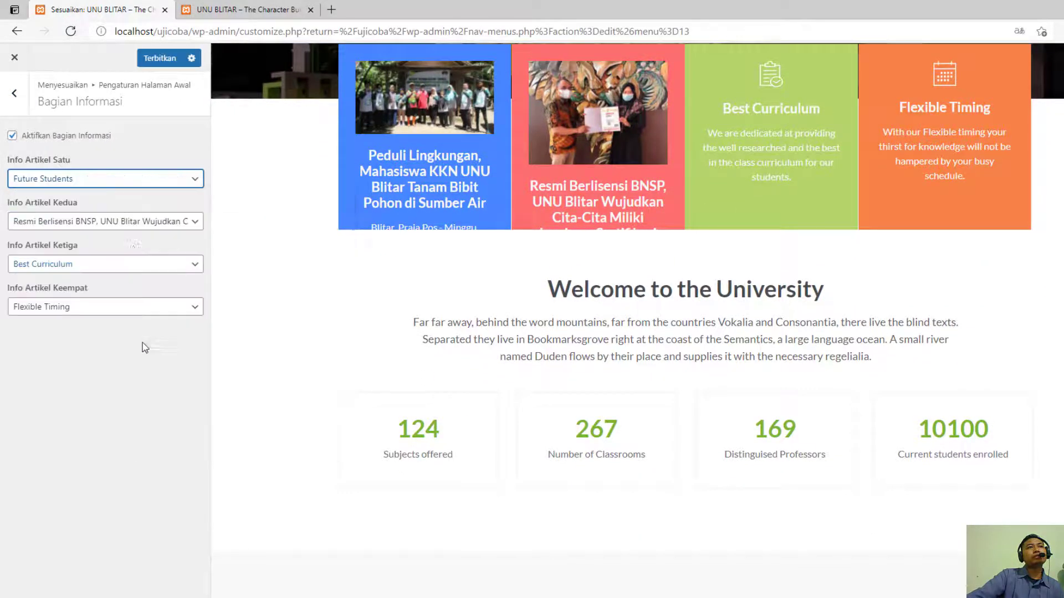
# - Set the second information article to "Our Community" and publish the change
pyautogui.click(140, 224)
pyautogui.scroll(-3, 143, 373)
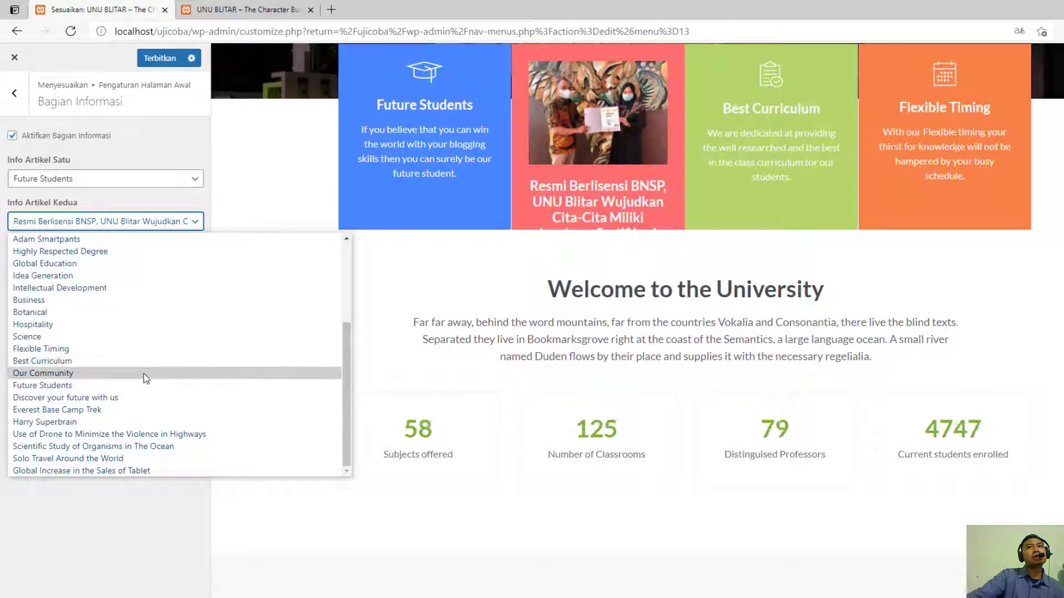
pyautogui.click(144, 374)
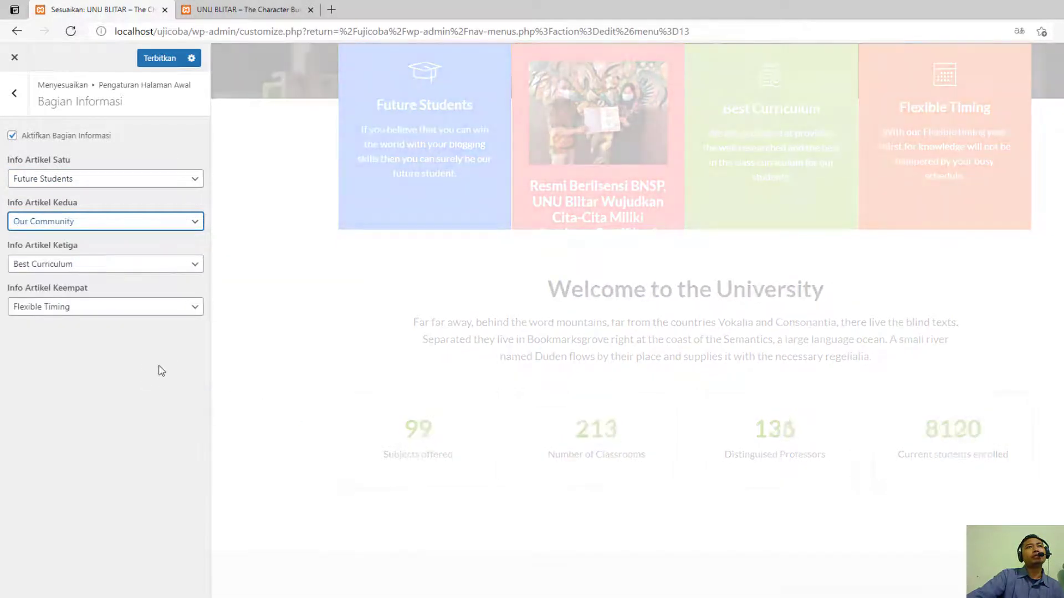
pyautogui.click(168, 60)
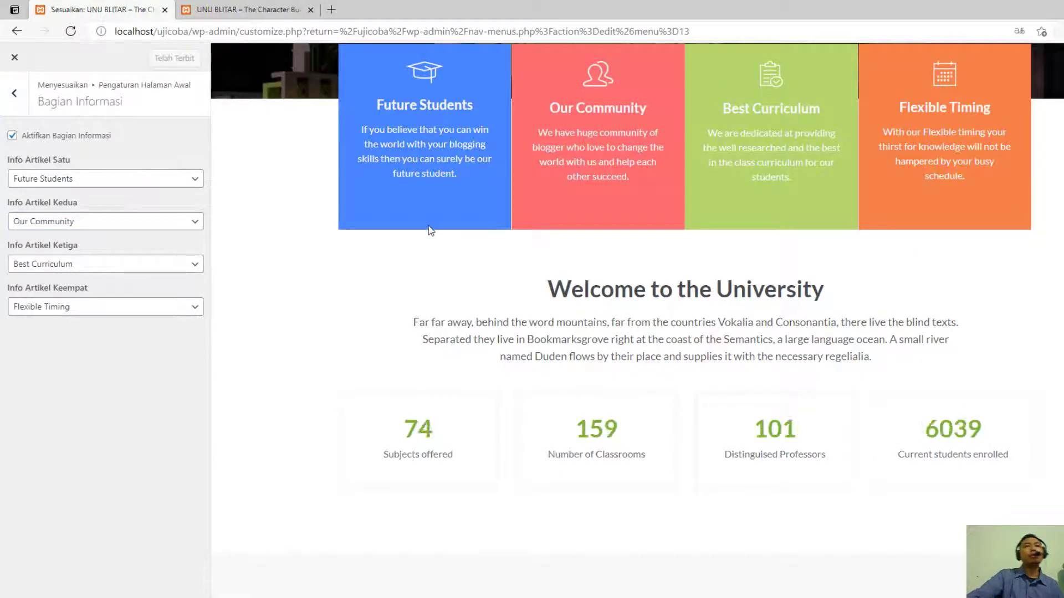
pyautogui.scroll(3, 385, 290)
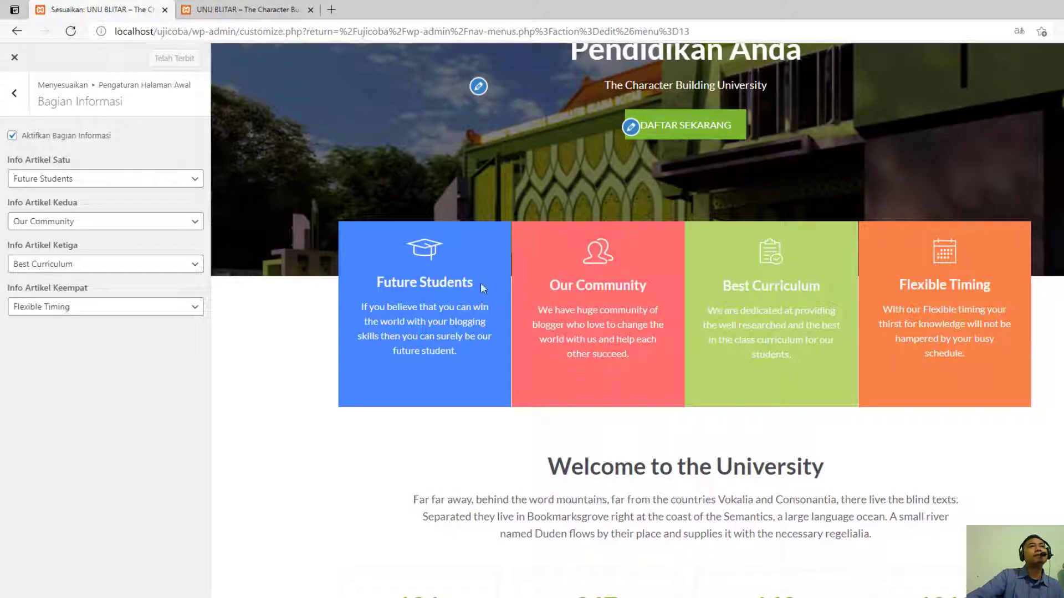
# - In the homepage's welcome section, set the first statistic's number to 2500
pyautogui.click(13, 93)
pyautogui.click(76, 192)
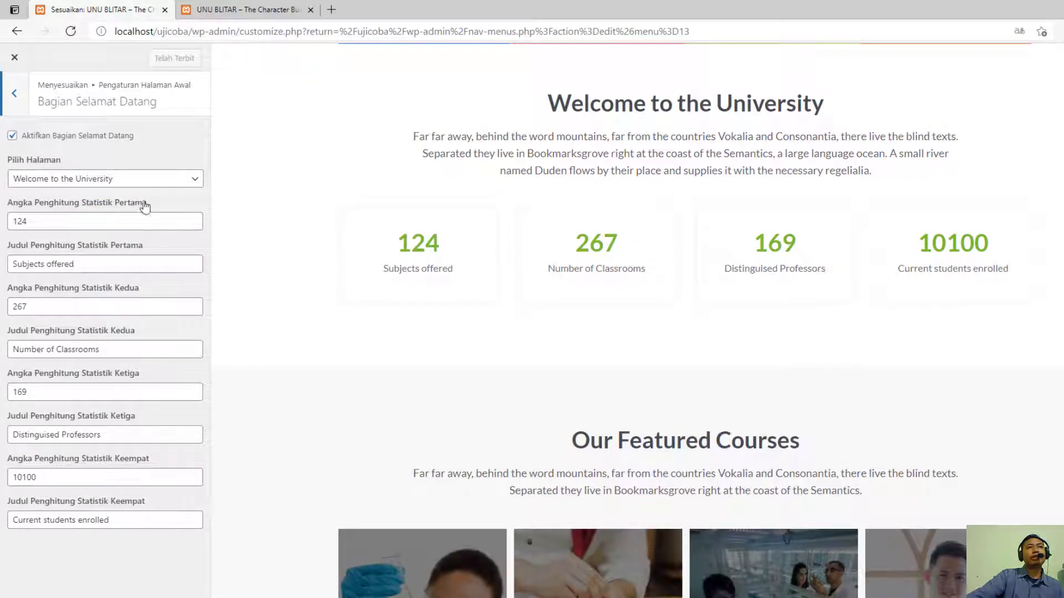
pyautogui.click(93, 220)
pyautogui.press('BackSpace')
pyautogui.press('BackSpace')
pyautogui.press('BackSpace')
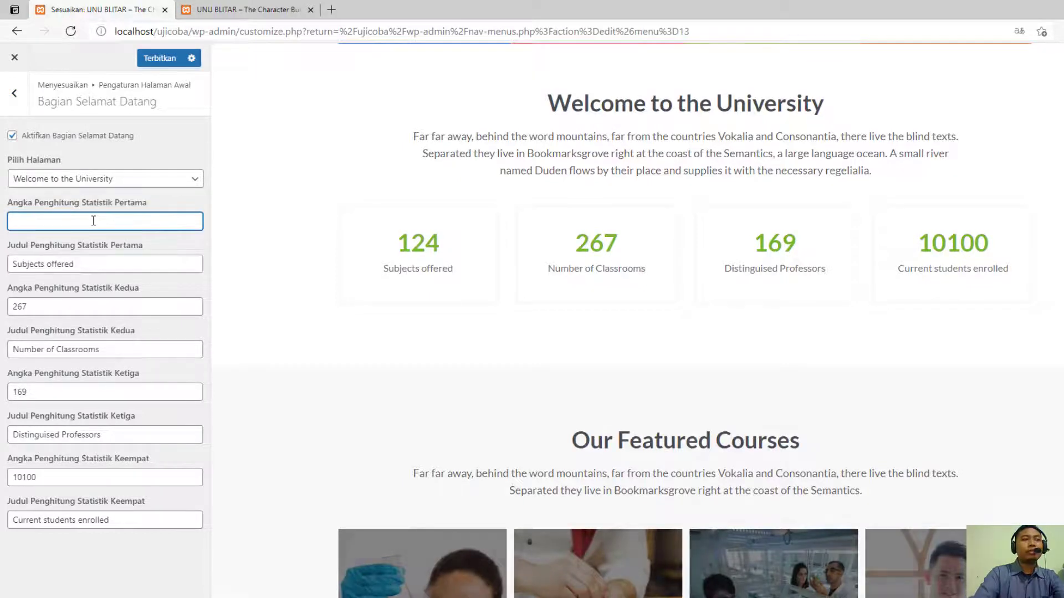
pyautogui.write('2500')
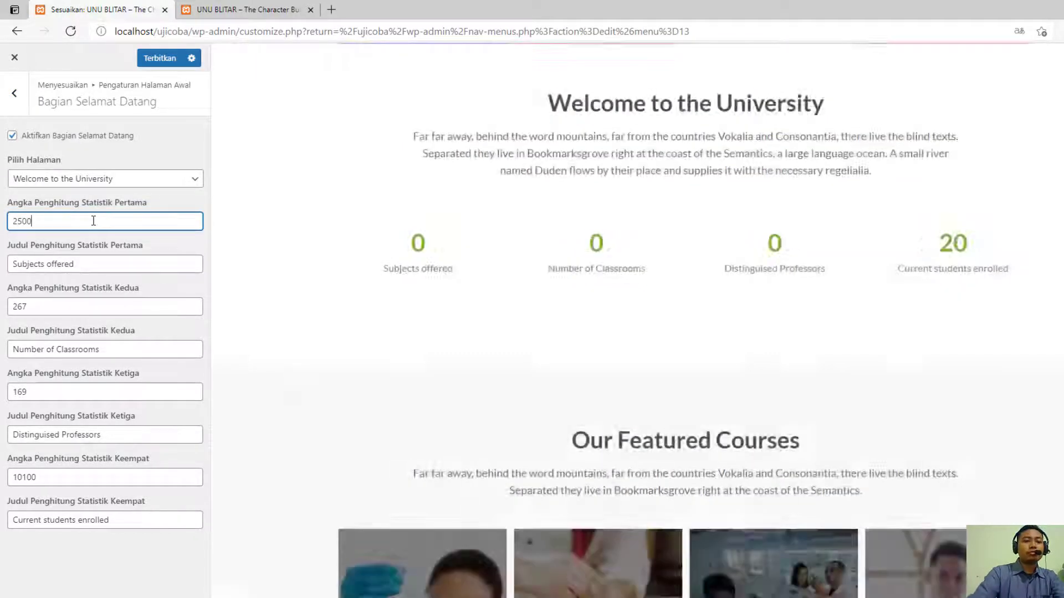
# - Title the first welcome statistic "Jumlah Mahasiswa"
pyautogui.press('Tab')
pyautogui.write('jUMLAH m')
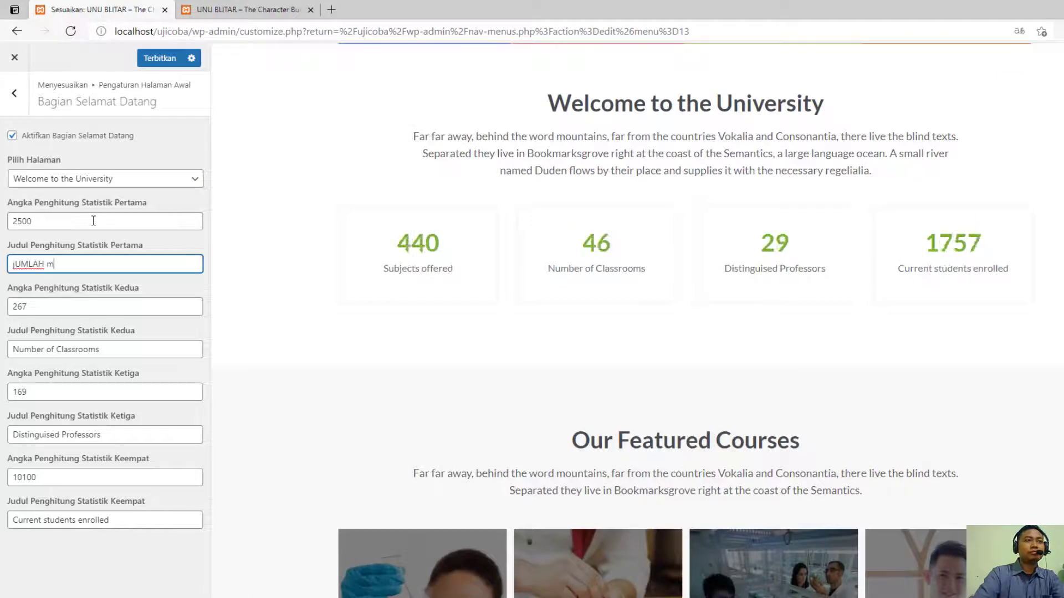
pyautogui.press('BackSpace')
pyautogui.press('BackSpace')
pyautogui.press('BackSpace')
pyautogui.press('BackSpace')
pyautogui.press('BackSpace')
pyautogui.press('BackSpace')
pyautogui.press('BackSpace')
pyautogui.press('BackSpace')
pyautogui.write('jUMLAH')
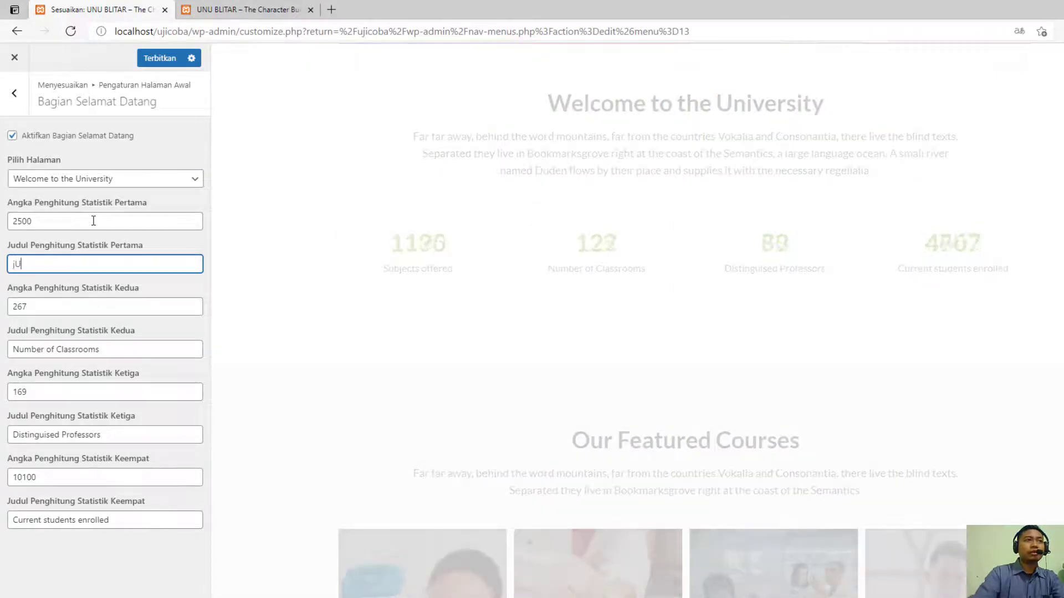
pyautogui.press('BackSpace')
pyautogui.press('BackSpace')
pyautogui.press('BackSpace')
pyautogui.press('BackSpace')
pyautogui.press('BackSpace')
pyautogui.press('BackSpace')
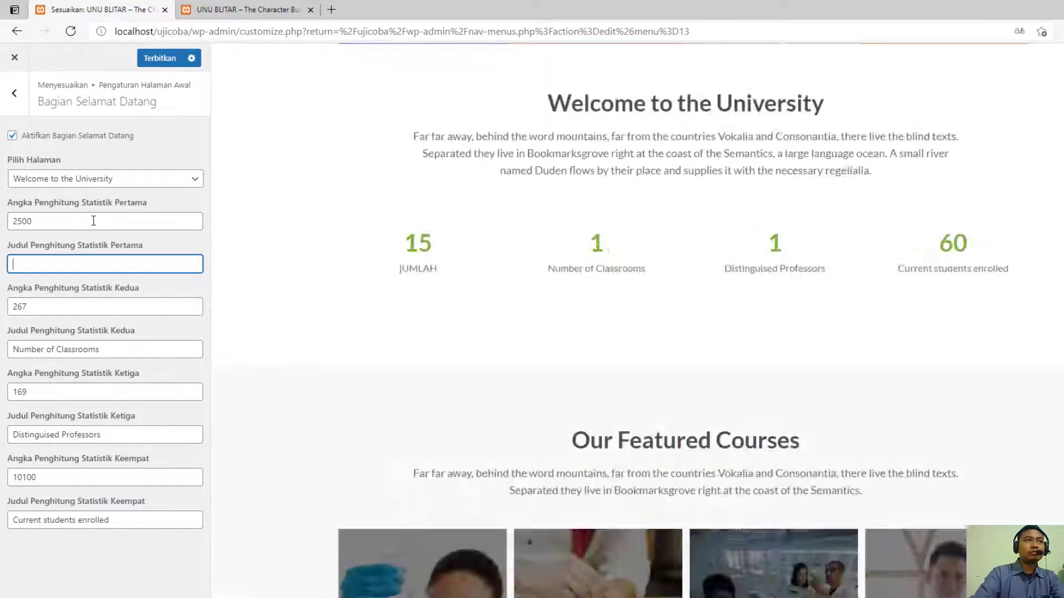
pyautogui.write('jUM')
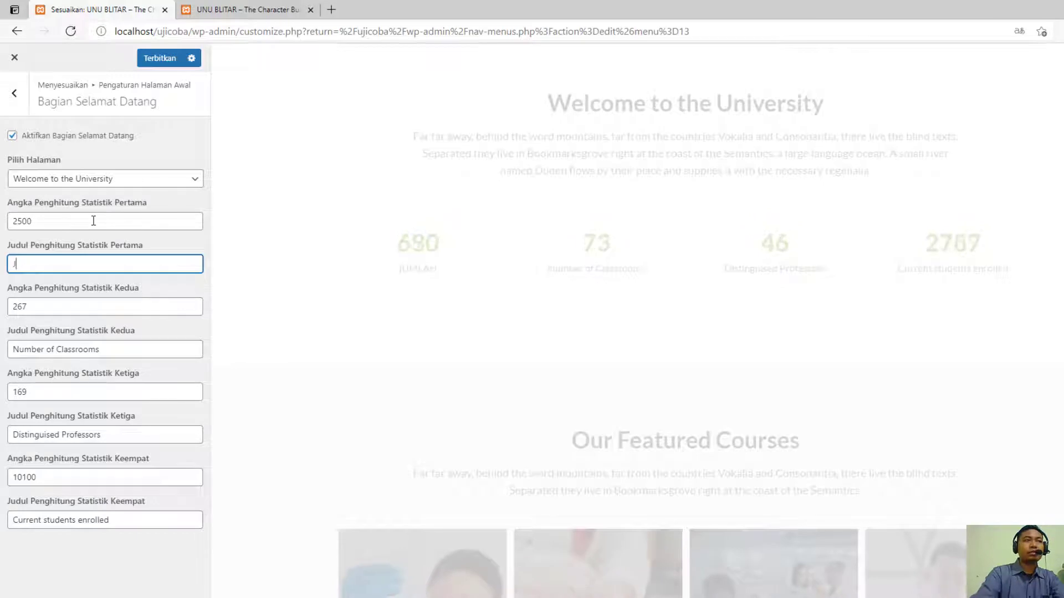
pyautogui.write('umlah Ma')
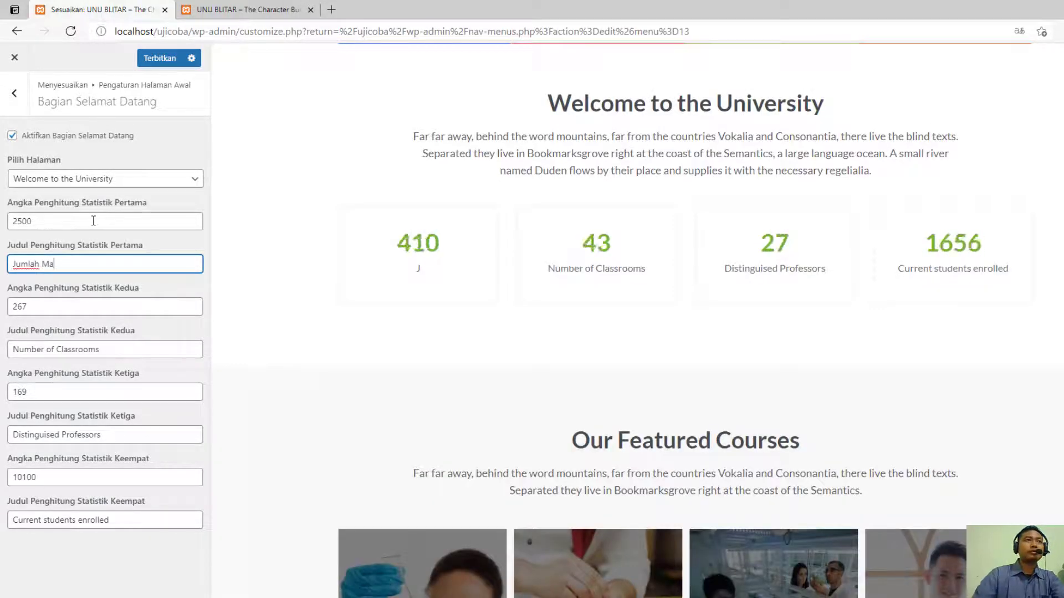
pyautogui.write('hasiswa')
# - Set the second welcome statistic to 125 with the title "Jumlah Dosen Tetap"
pyautogui.click(42, 305)
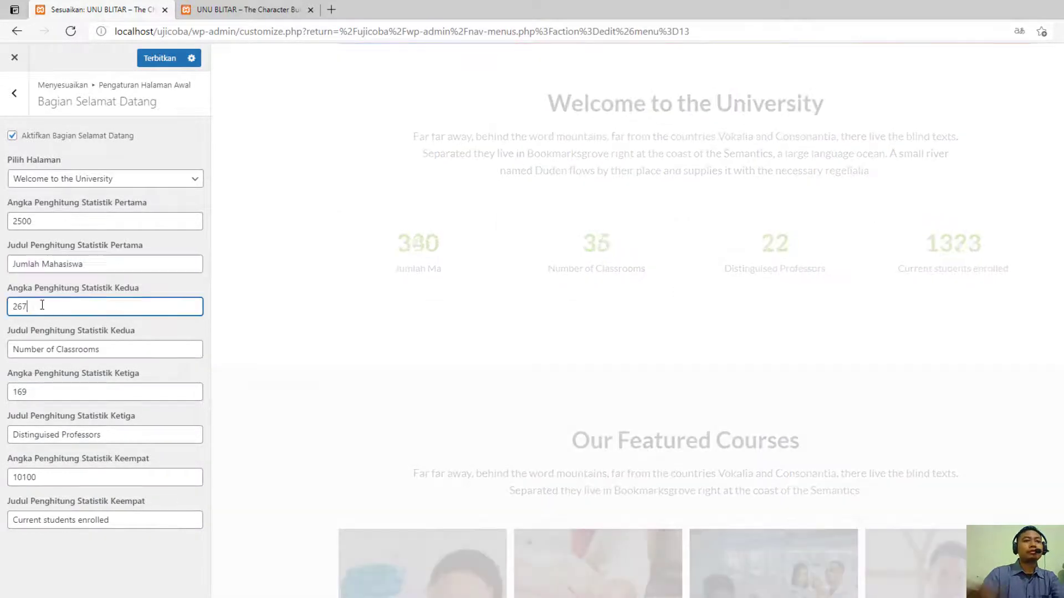
pyautogui.moveTo(42, 305); pyautogui.dragTo(4, 306)
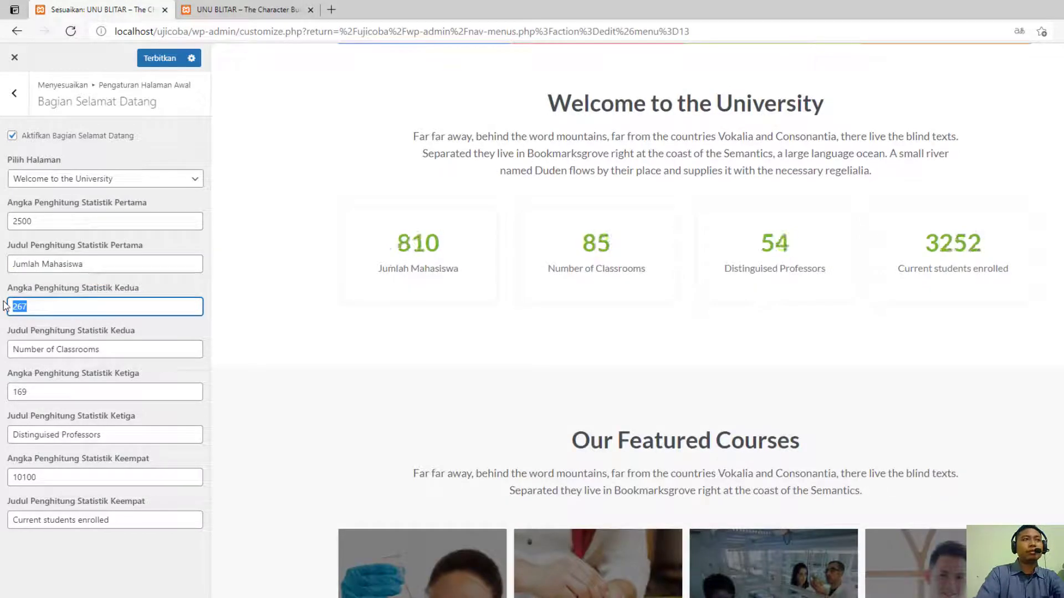
pyautogui.write('125')
pyautogui.press('Tab')
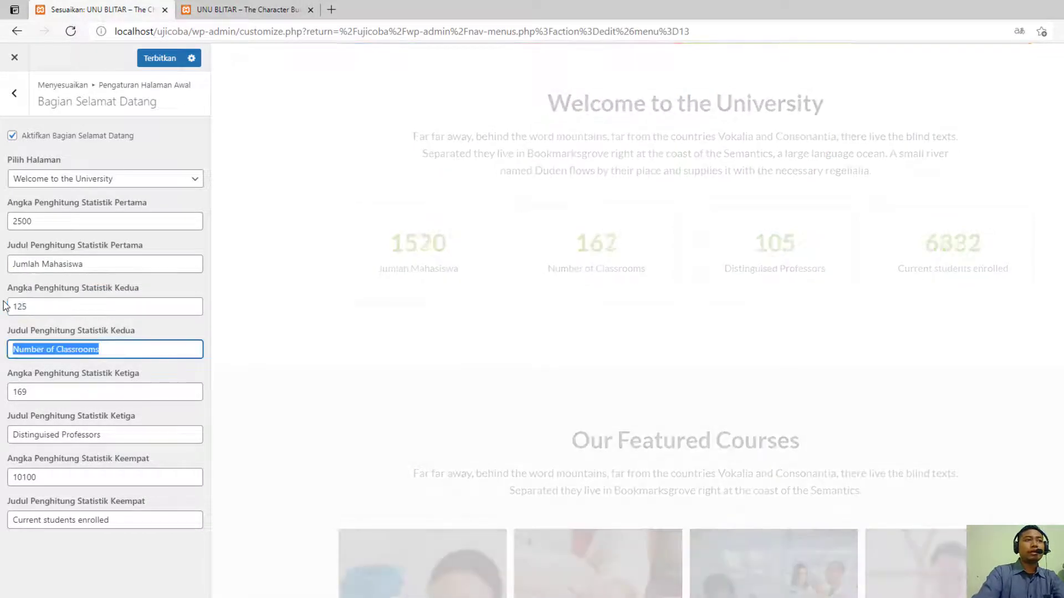
pyautogui.write('Jumlah Do')
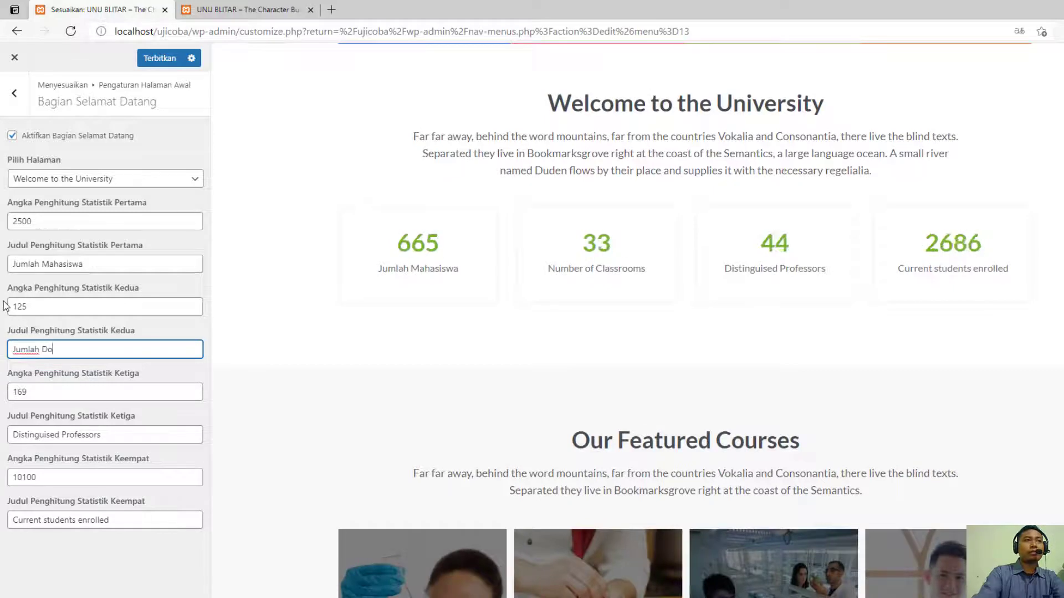
pyautogui.write('sen Tetap')
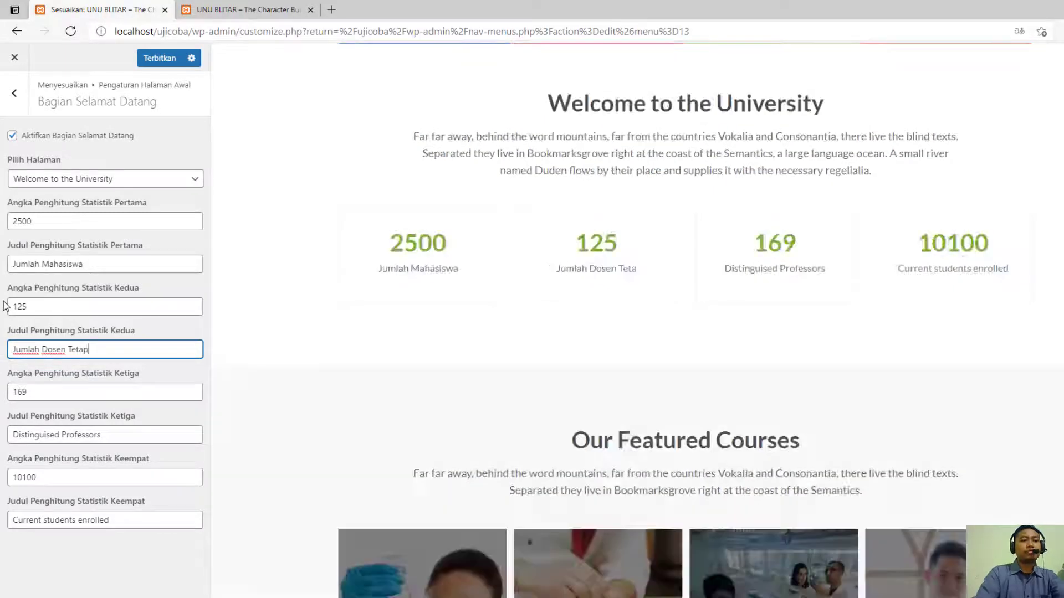
# - Set the third welcome statistic to 17 with the title "Jumlah Program Studi"
pyautogui.press('Tab')
pyautogui.write('17')
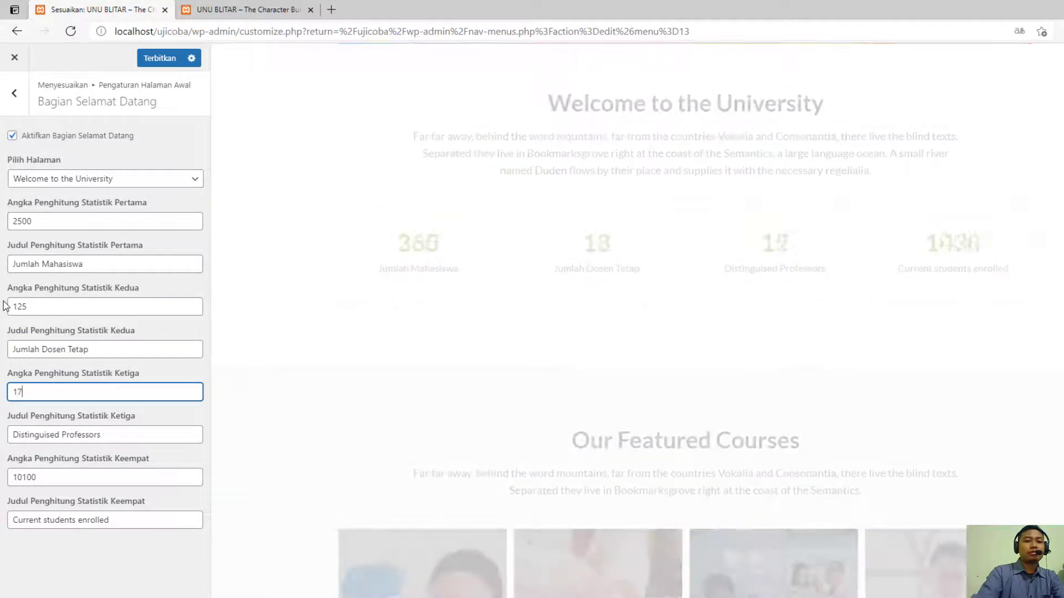
pyautogui.press('Tab')
pyautogui.write('Jumlah')
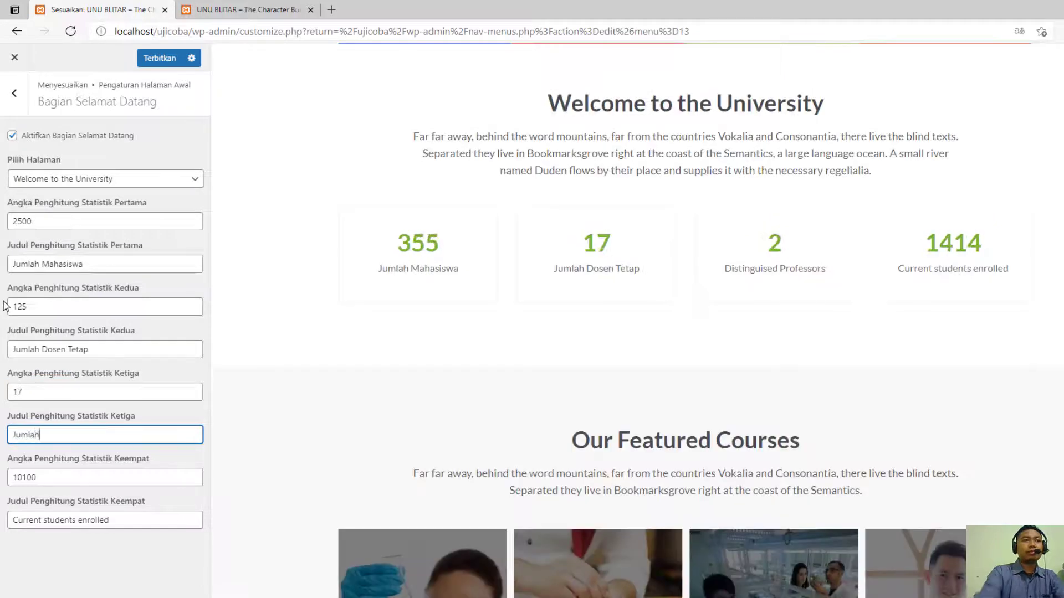
pyautogui.write(' Program S')
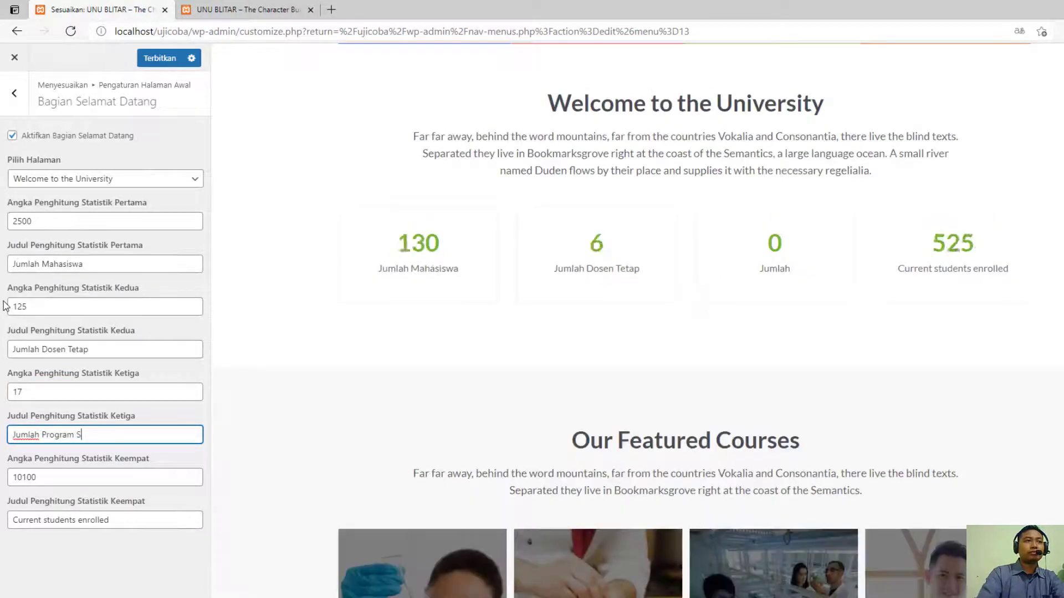
pyautogui.write('tudi')
# - Set the fourth welcome statistic to 3 with the title "Lokasi Kampus" and publish the changes
pyautogui.press('Tab')
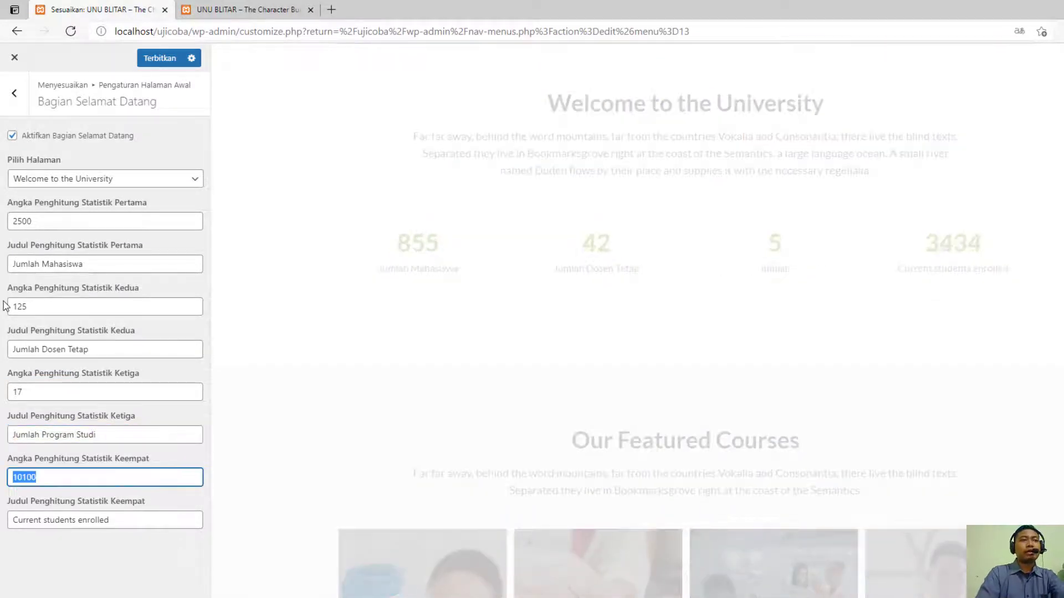
pyautogui.write('3')
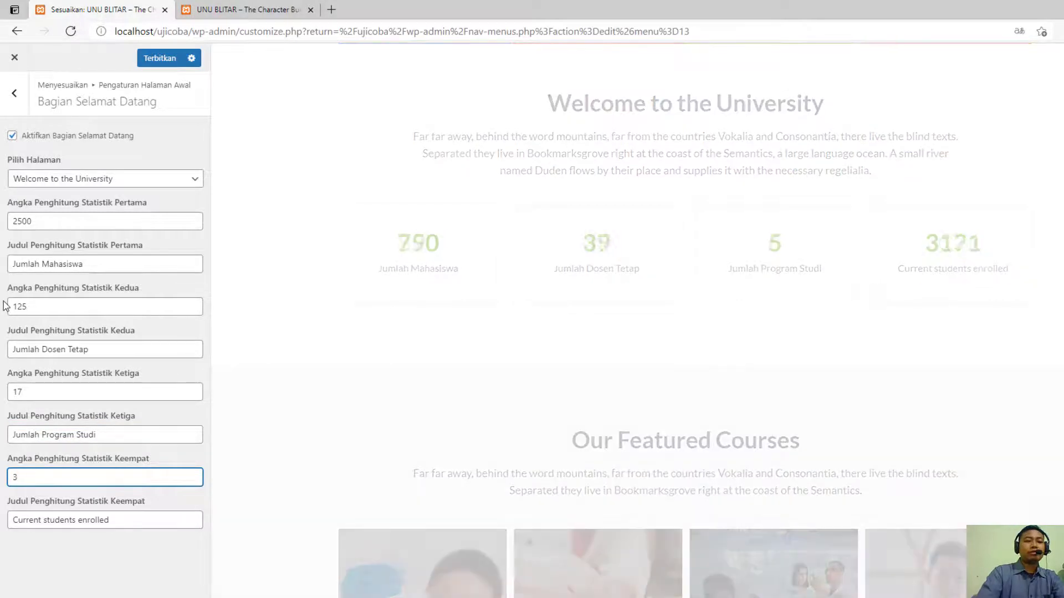
pyautogui.press('Tab')
pyautogui.write('Lokasi Kampus')
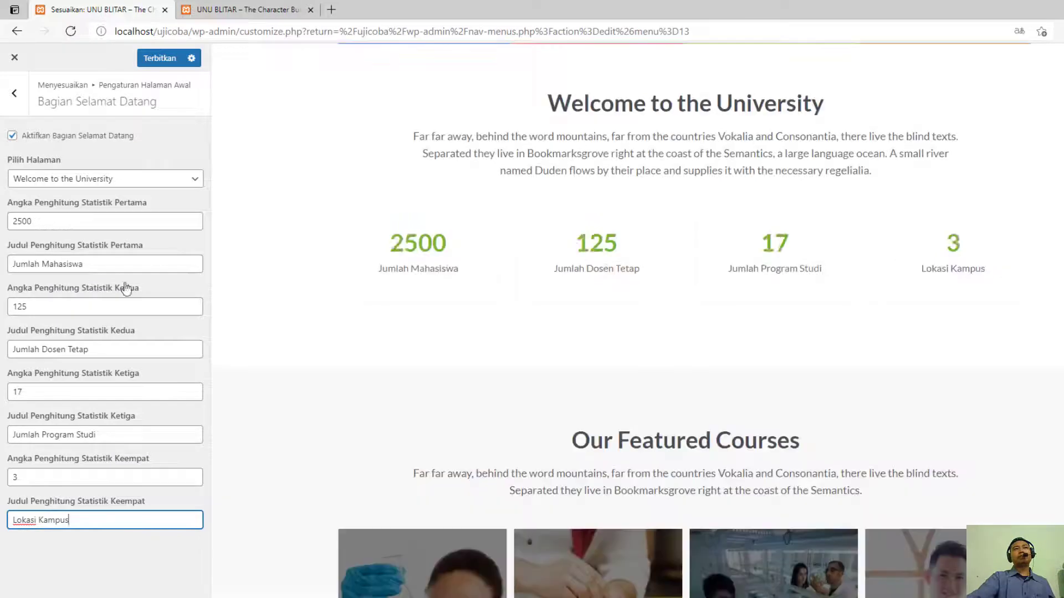
pyautogui.click(159, 57)
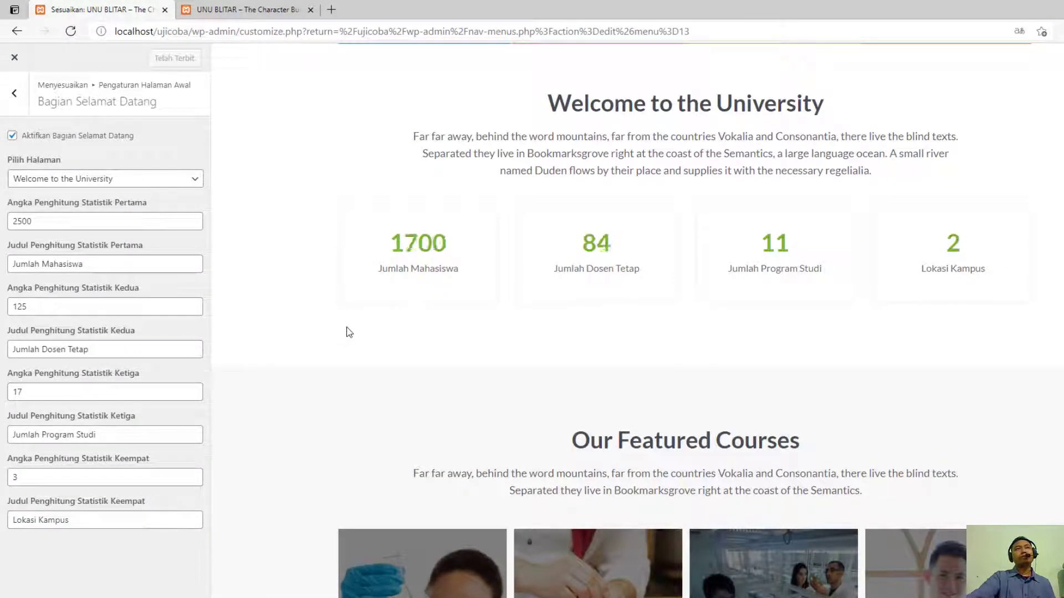
# - Reload the live site and check its welcome statistics and featured courses sections
pyautogui.click(227, 11)
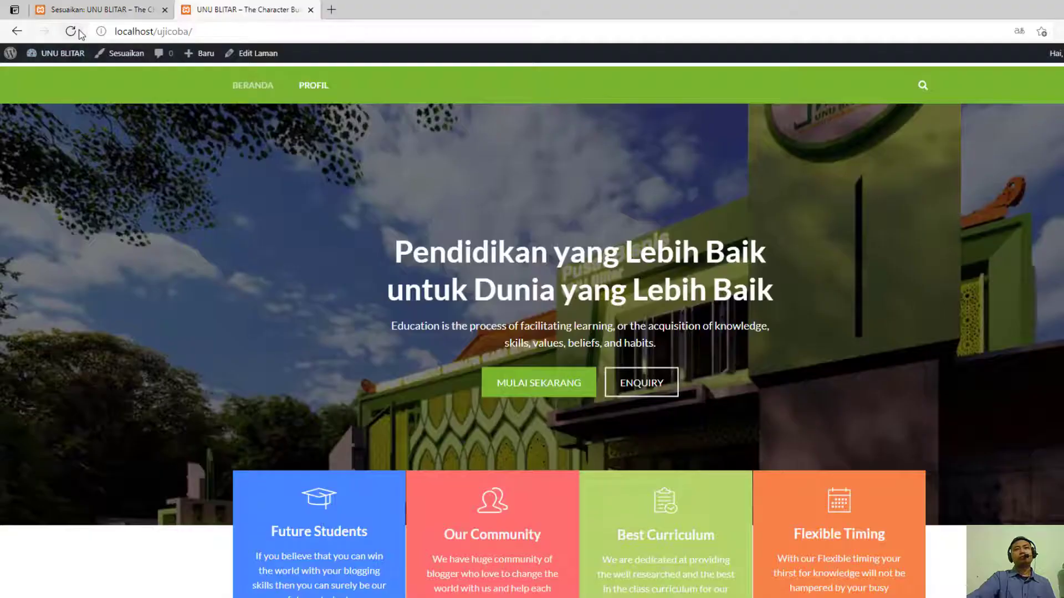
pyautogui.click(70, 31)
pyautogui.scroll(-10, 353, 301)
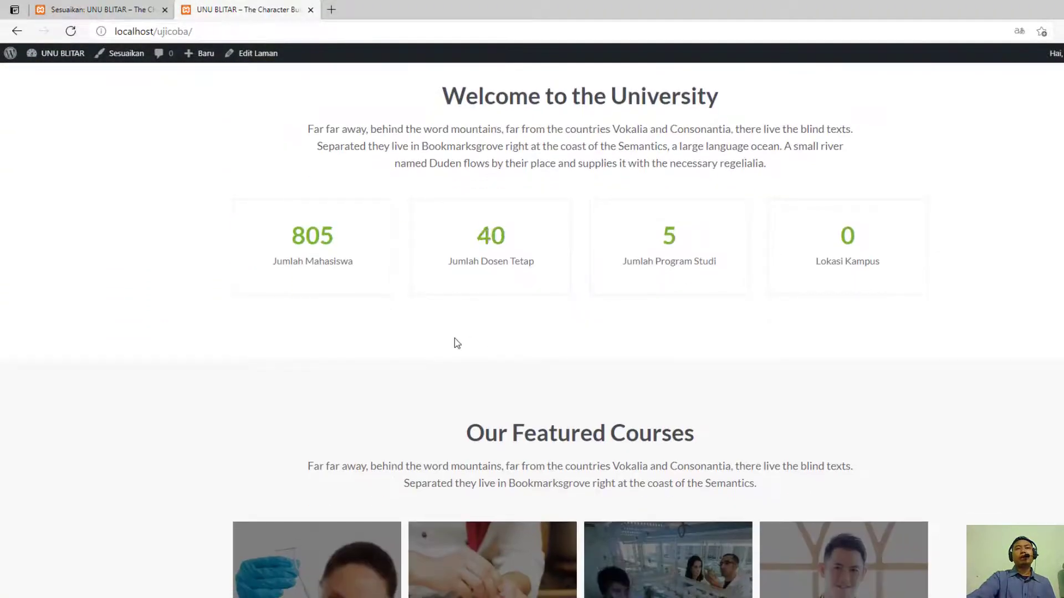
pyautogui.scroll(-3, 456, 342)
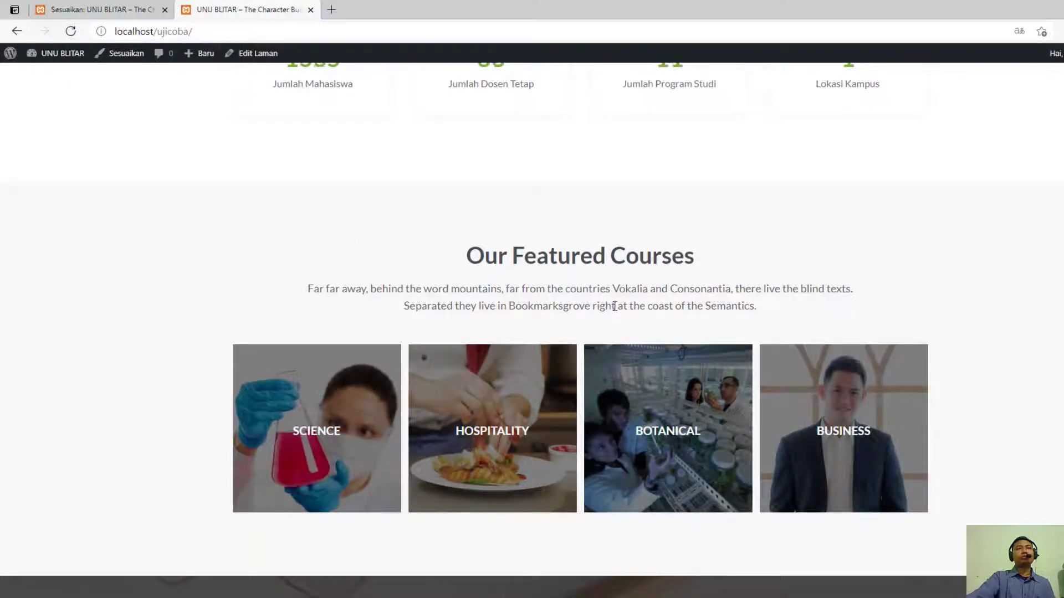
# - Set the featured courses section (Bagian Course Unggulan) to use the page "Visi Misi Tujuan" in the customizer and publish the change
pyautogui.click(117, 8)
pyautogui.scroll(-3, 310, 287)
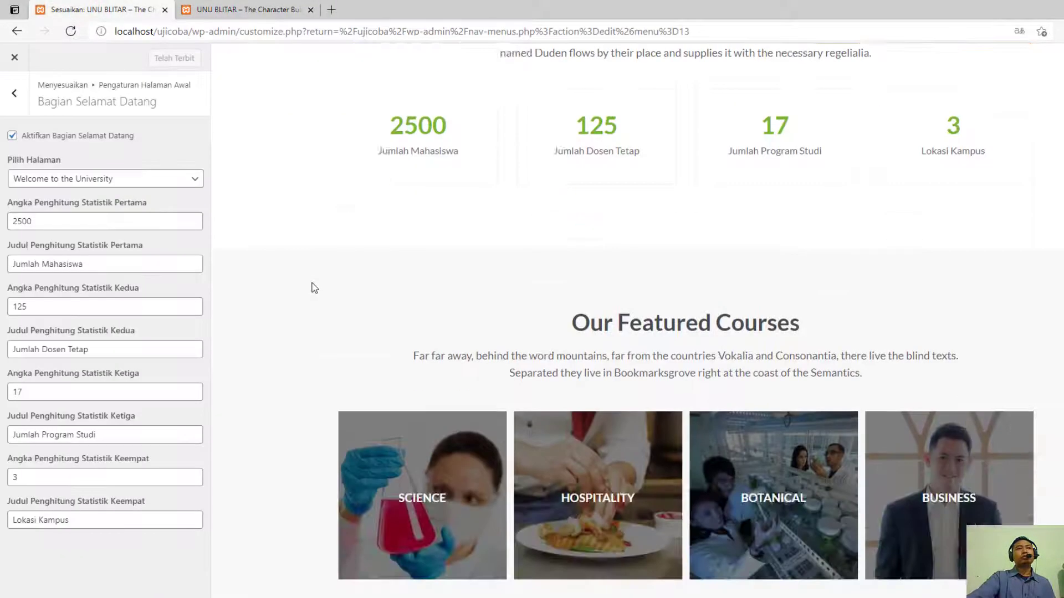
pyautogui.click(14, 93)
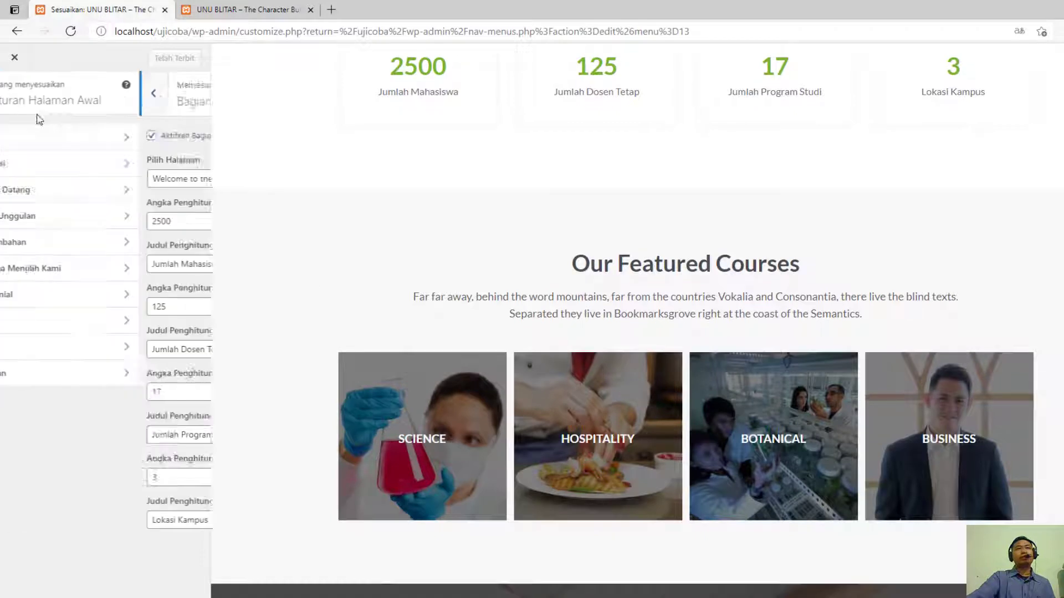
pyautogui.click(94, 214)
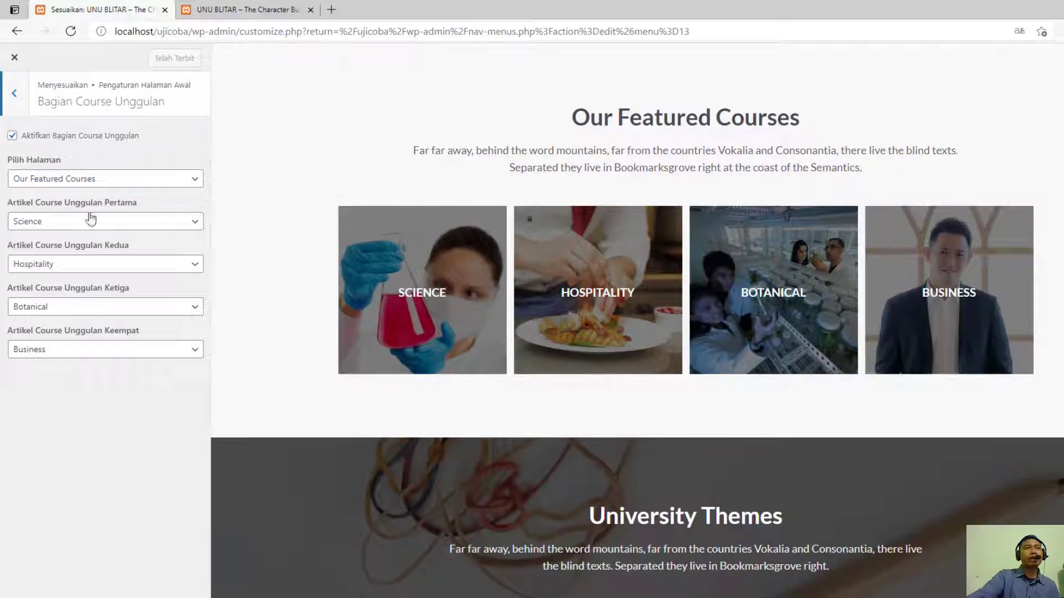
pyautogui.click(122, 182)
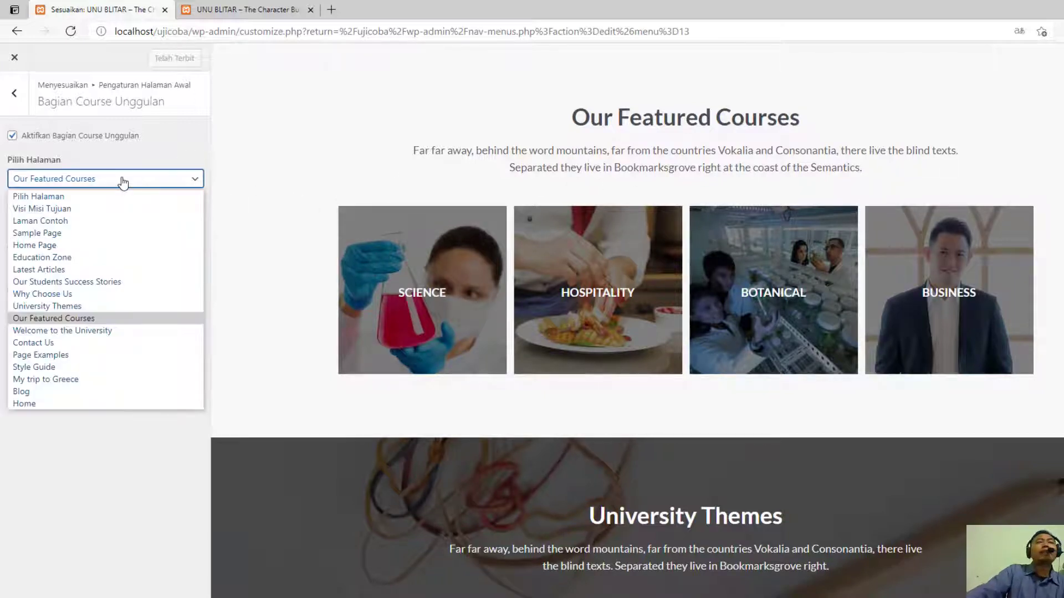
pyautogui.click(122, 182)
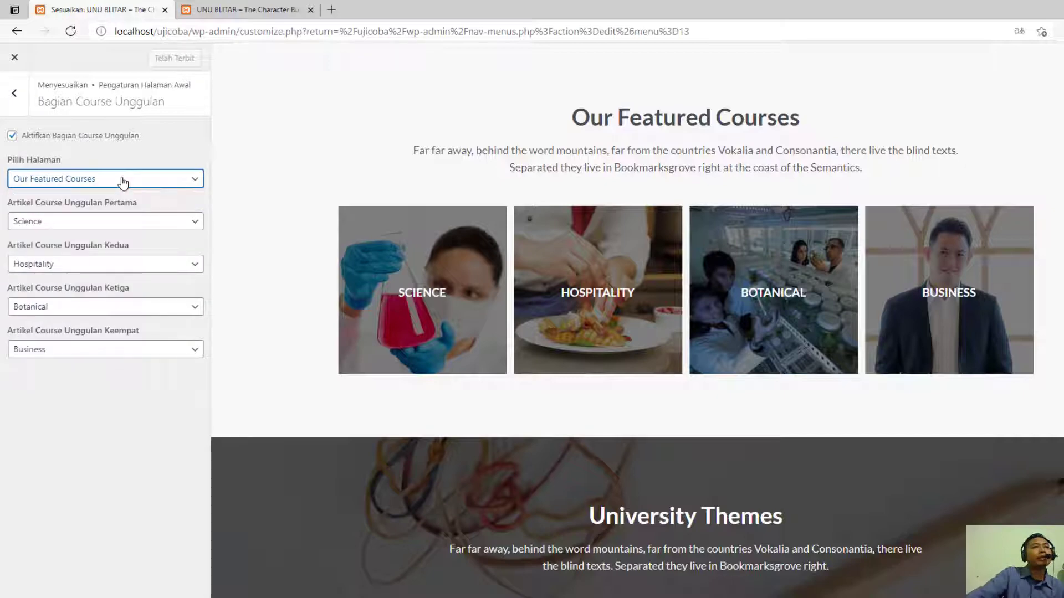
pyautogui.click(123, 183)
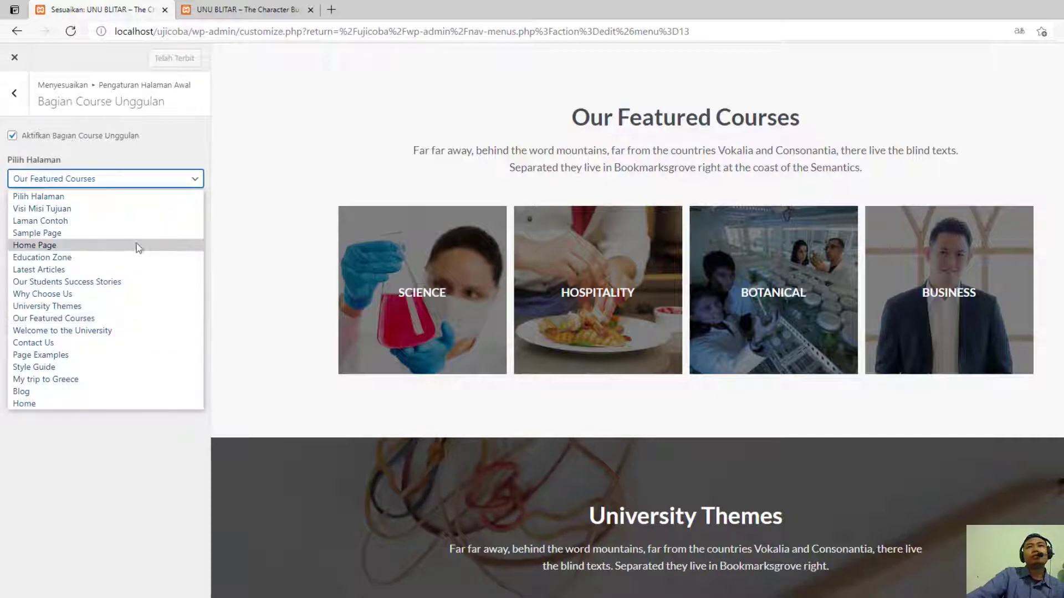
pyautogui.click(135, 209)
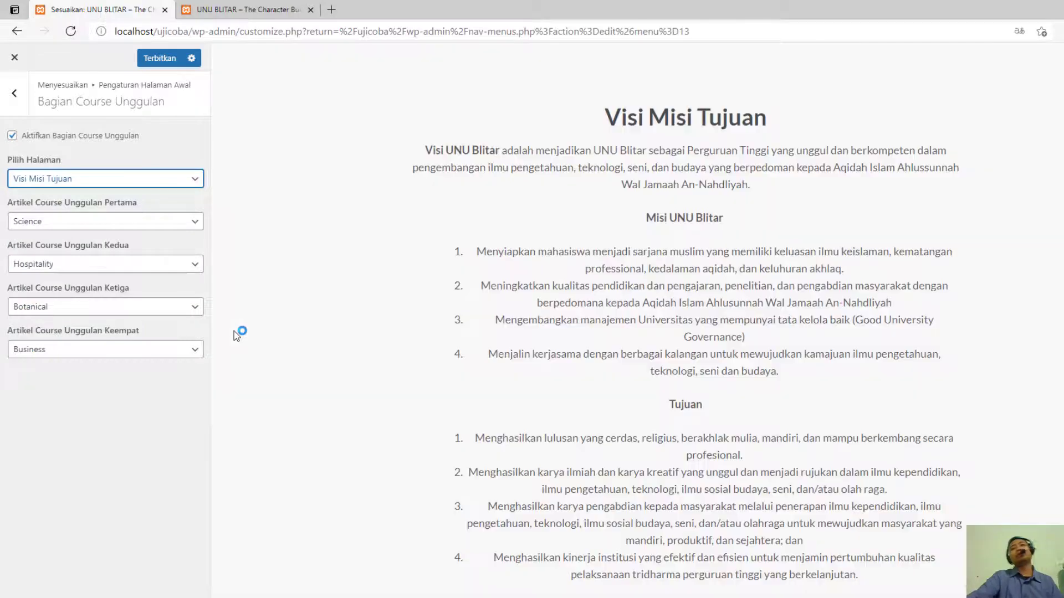
pyautogui.scroll(-3, 234, 331)
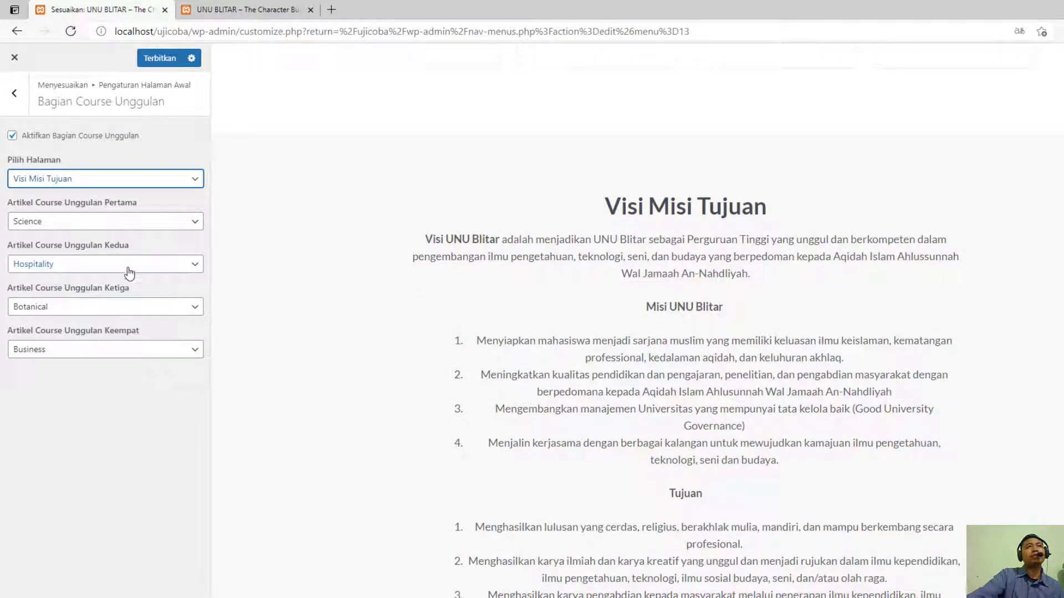
pyautogui.click(160, 57)
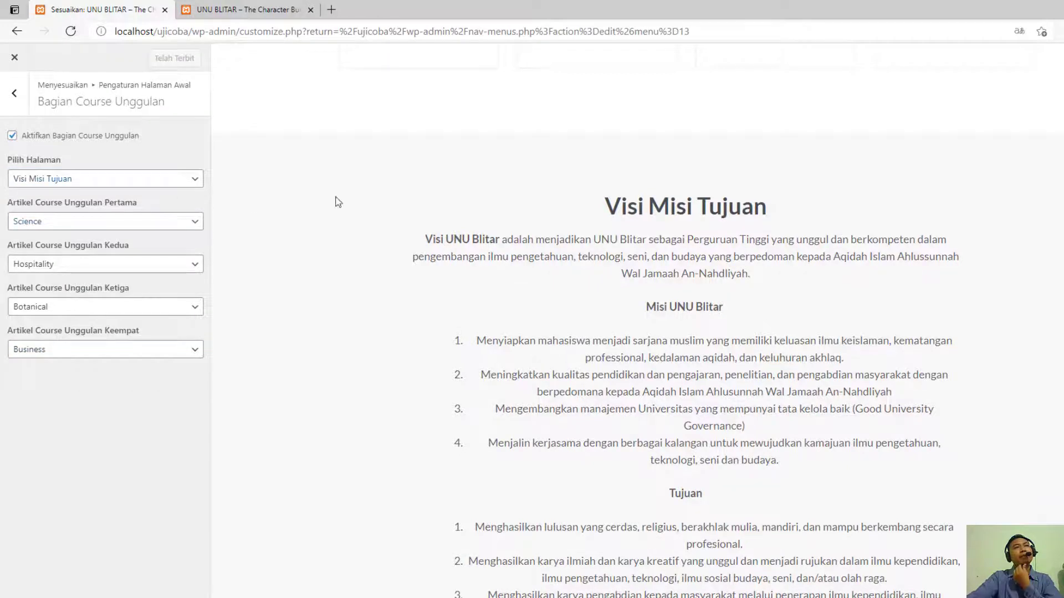
pyautogui.scroll(-3, 534, 270)
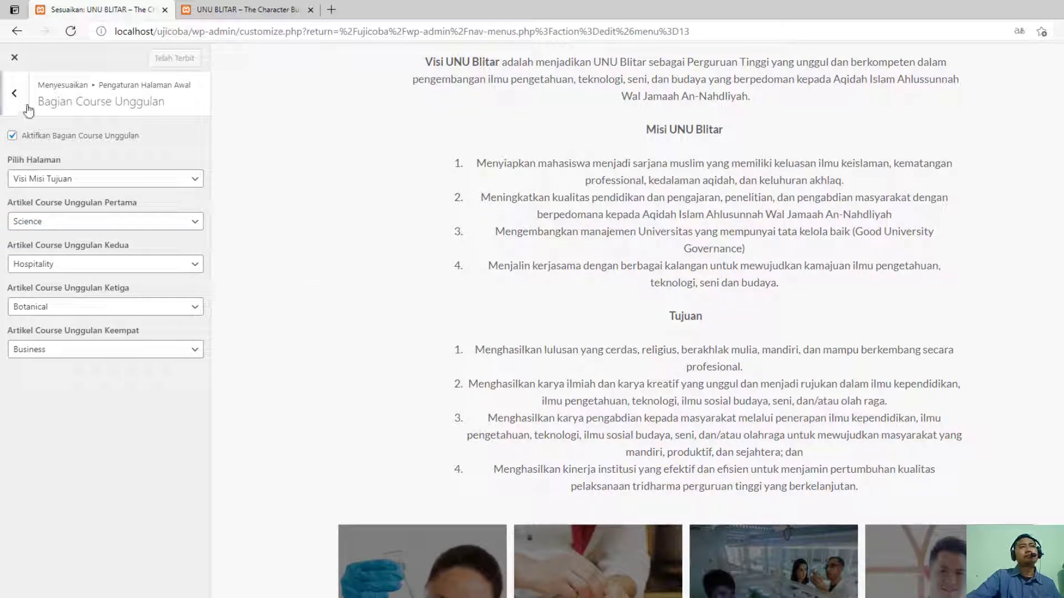
# - Set the additional info section's first CTA button to "Pusat Karir" with the link "#"
pyautogui.click(14, 93)
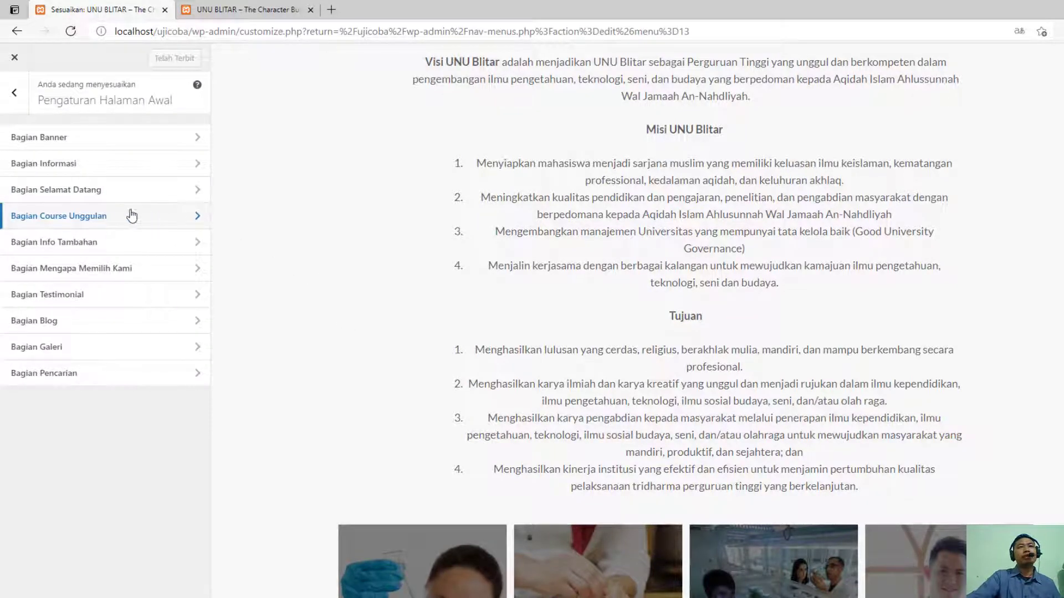
pyautogui.click(116, 247)
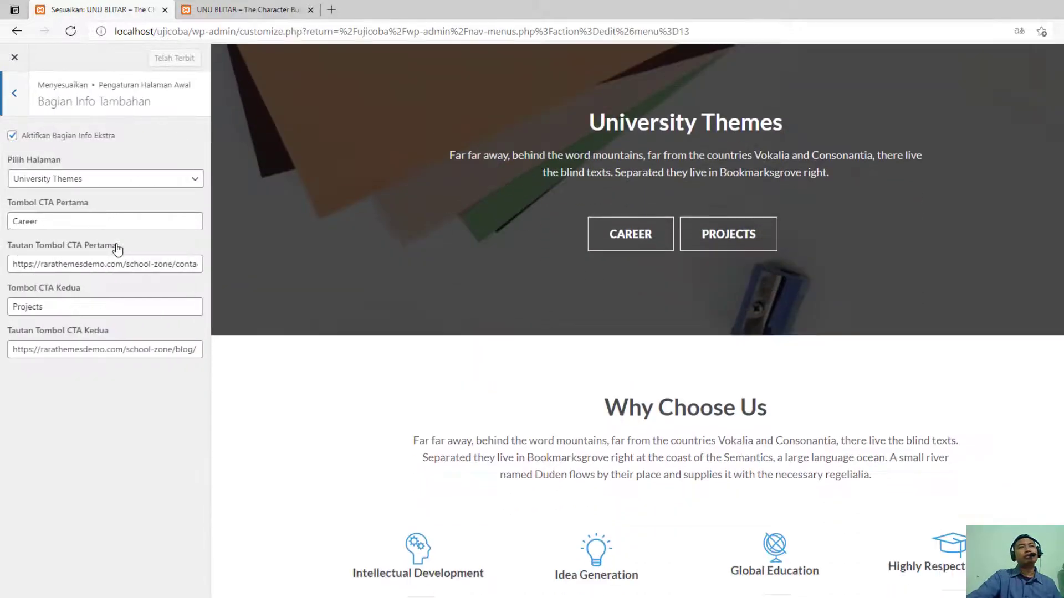
pyautogui.click(98, 182)
pyautogui.click(100, 186)
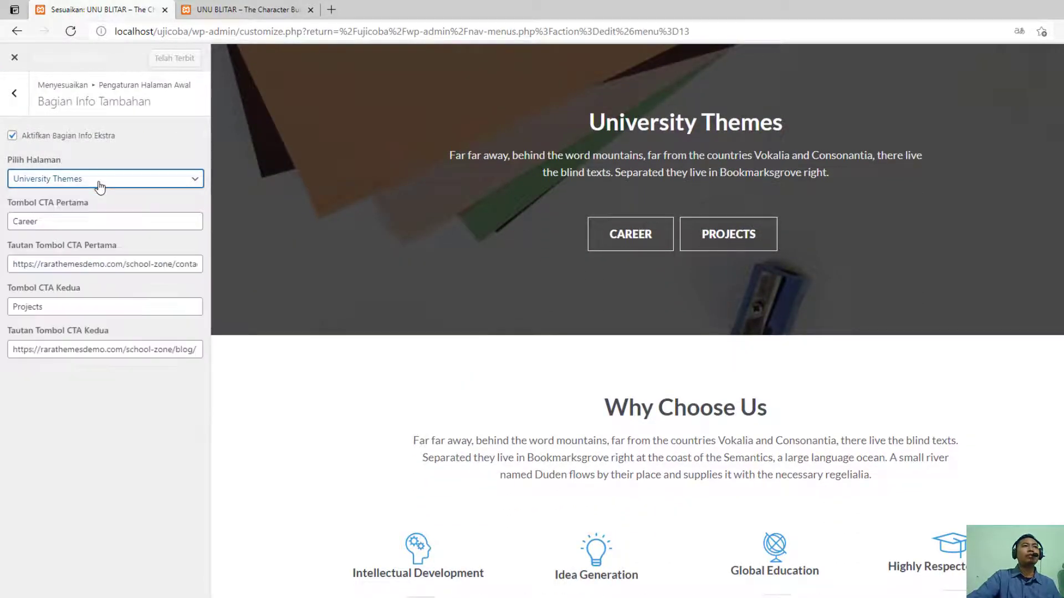
pyautogui.click(86, 221)
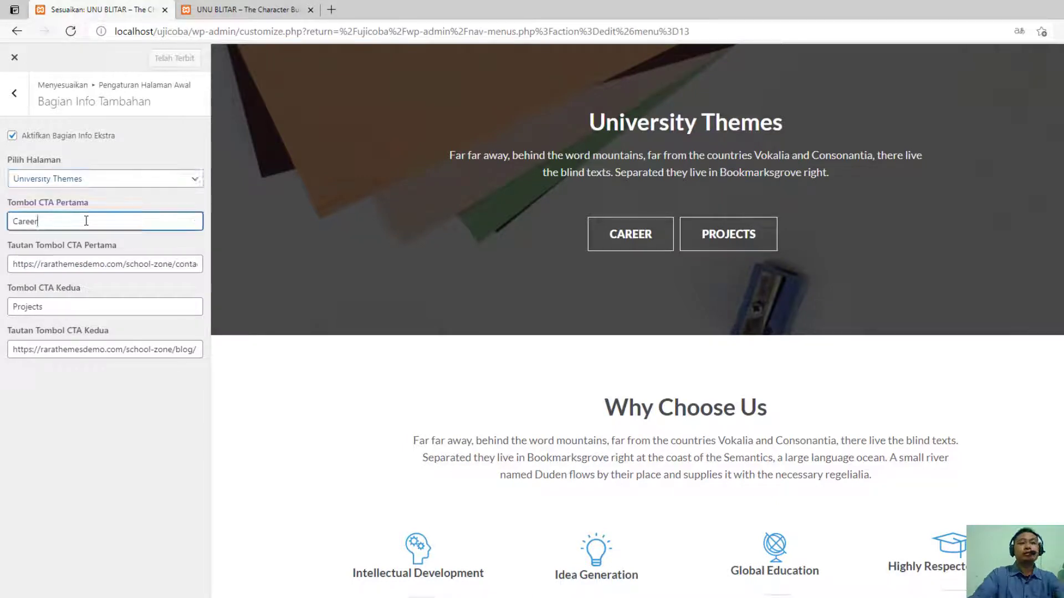
pyautogui.moveTo(65, 223); pyautogui.dragTo(2, 227)
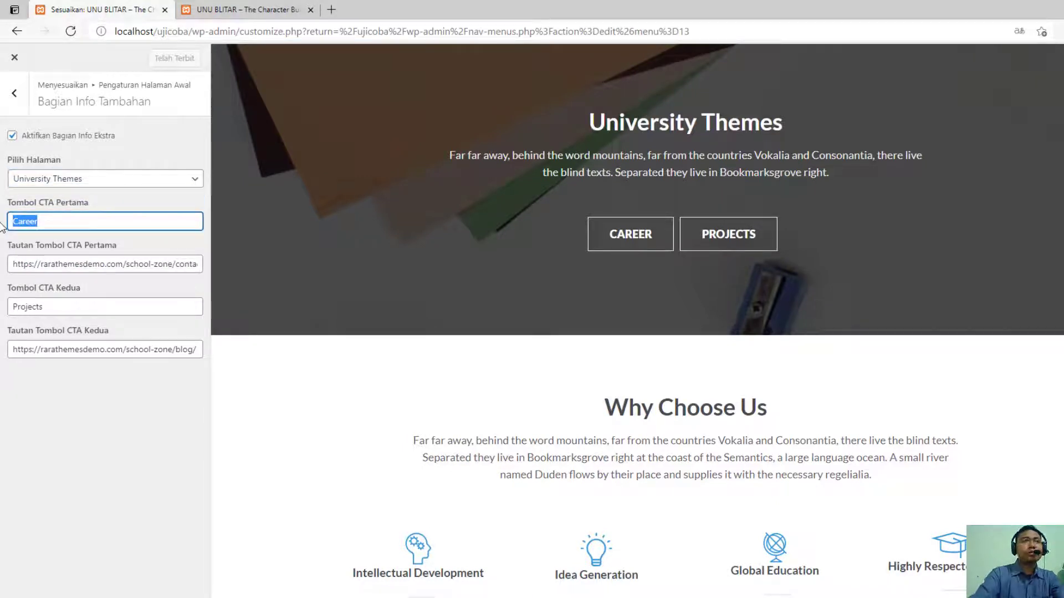
pyautogui.write('Pusat')
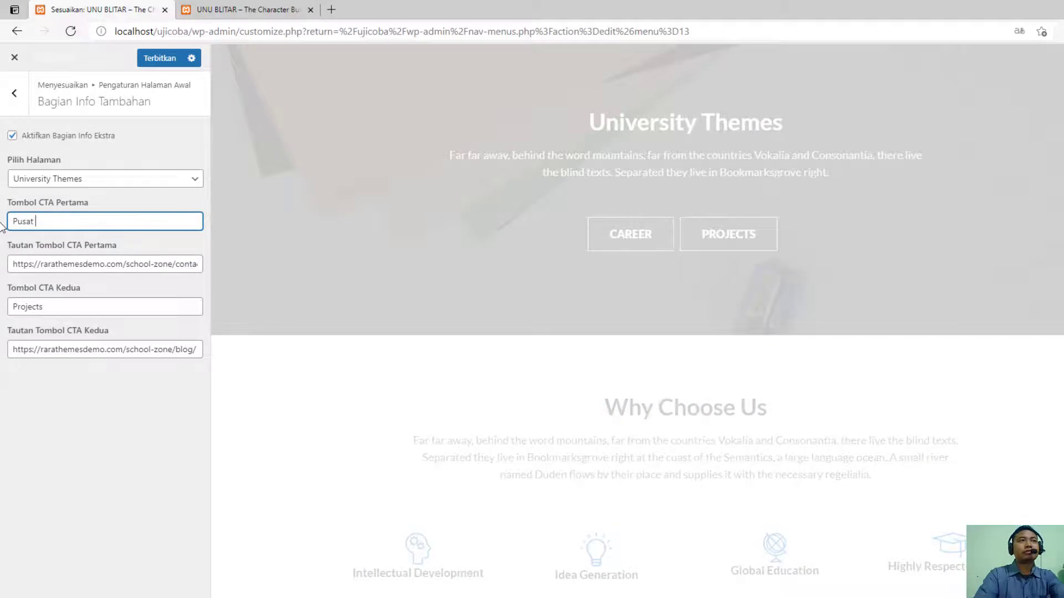
pyautogui.write(' Kari')
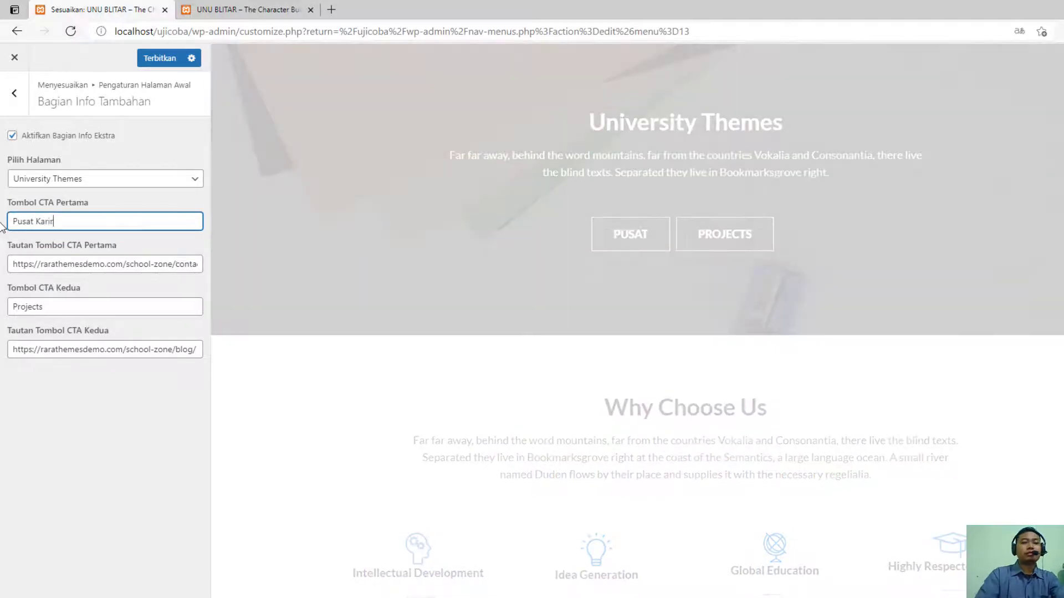
pyautogui.write('r')
pyautogui.press('Tab')
pyautogui.write('#')
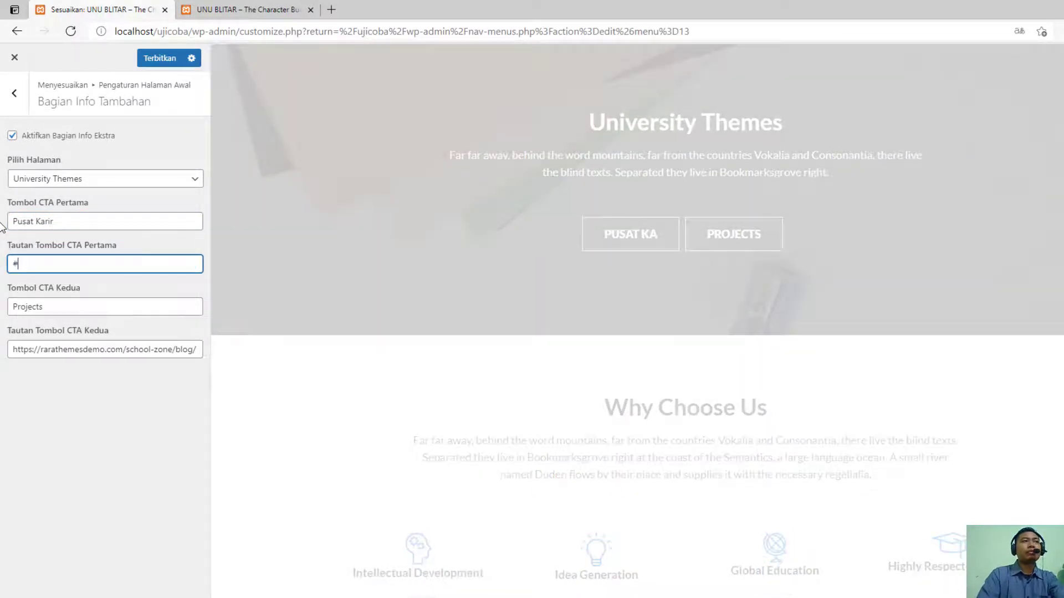
# - Set the additional info section's second CTA button to "Sertifikasi Profesi" with the link "#" and publish the changes
pyautogui.press('Tab')
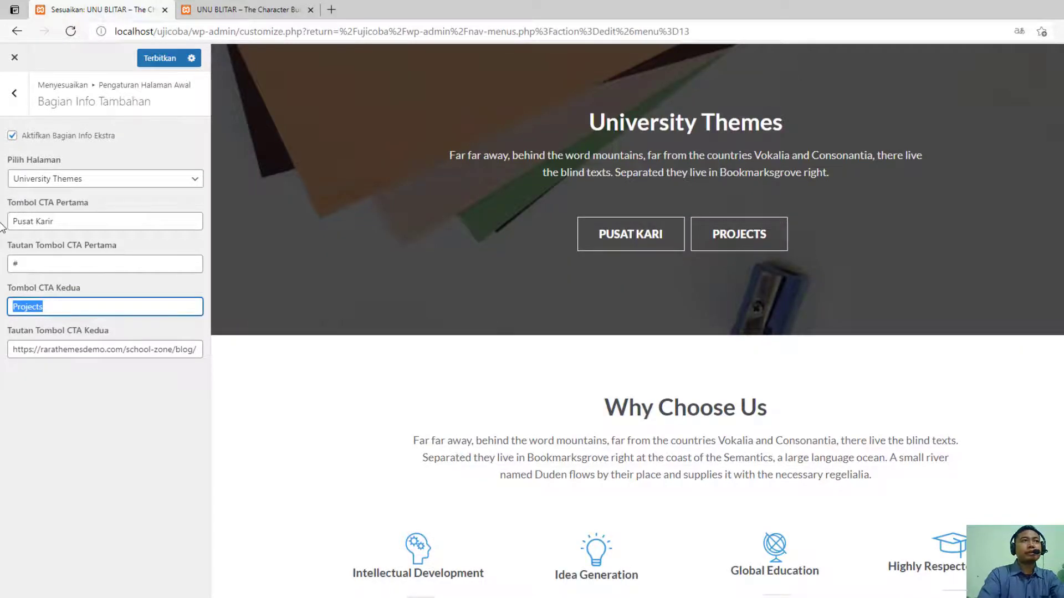
pyautogui.write('Le')
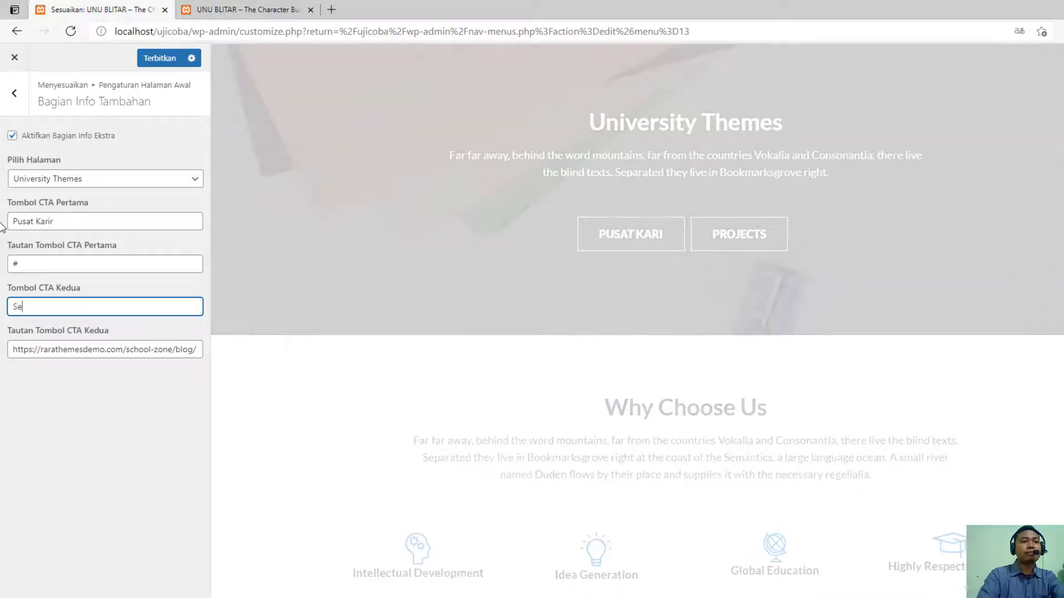
pyautogui.write('rtifikasi Pro')
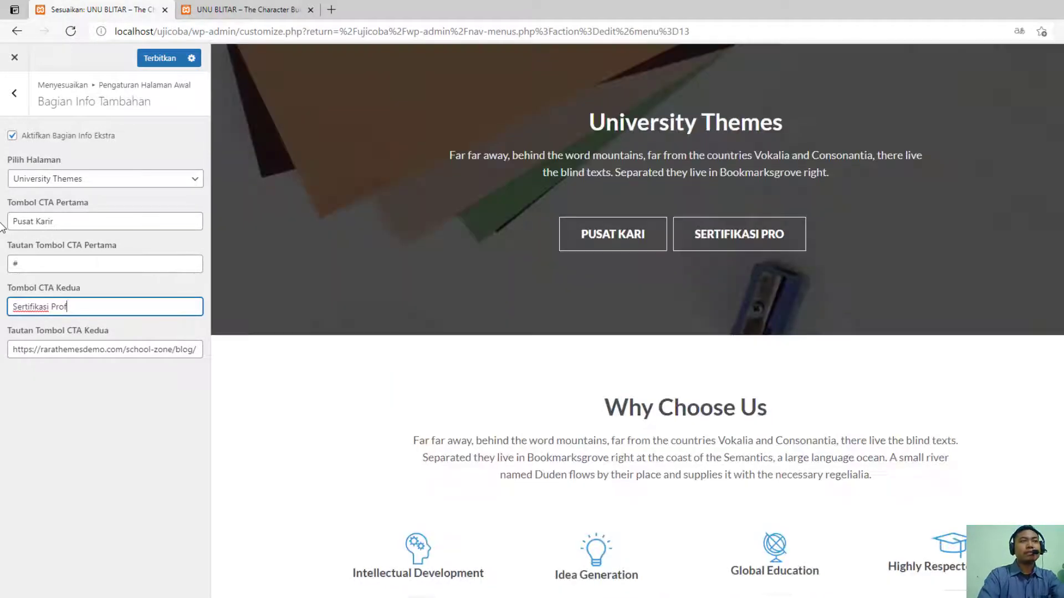
pyautogui.write('f')
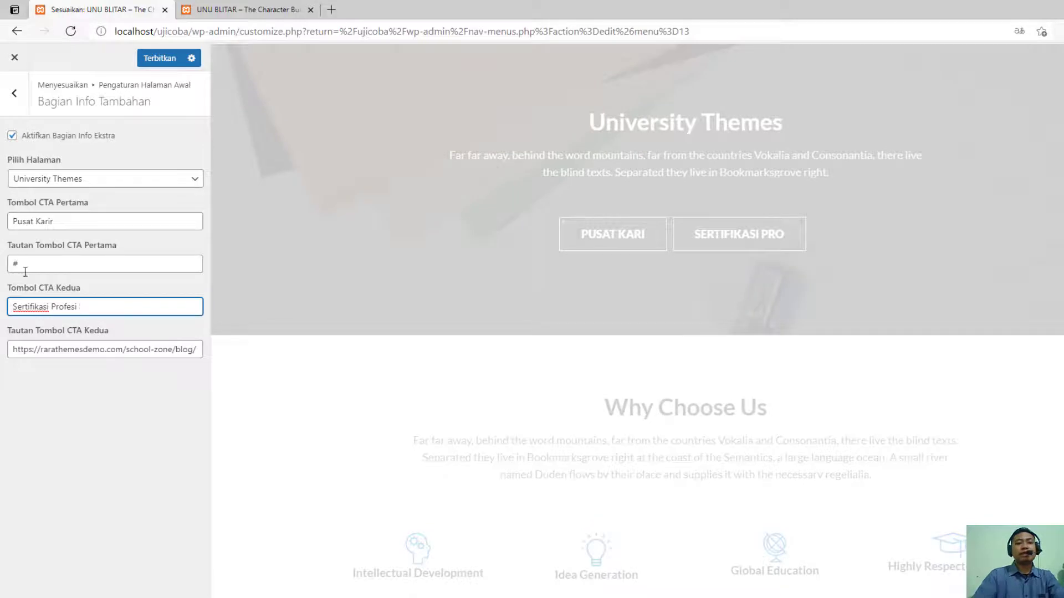
pyautogui.write('esi')
pyautogui.click(43, 348)
pyautogui.hotkey('ctrl', 'a')
pyautogui.press('BackSpace')
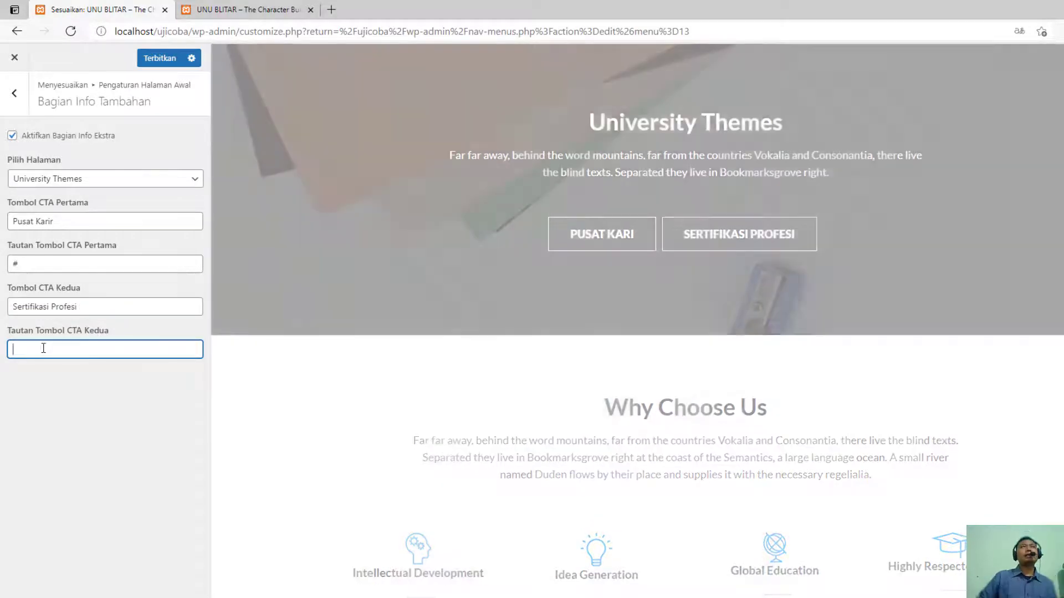
pyautogui.write('#')
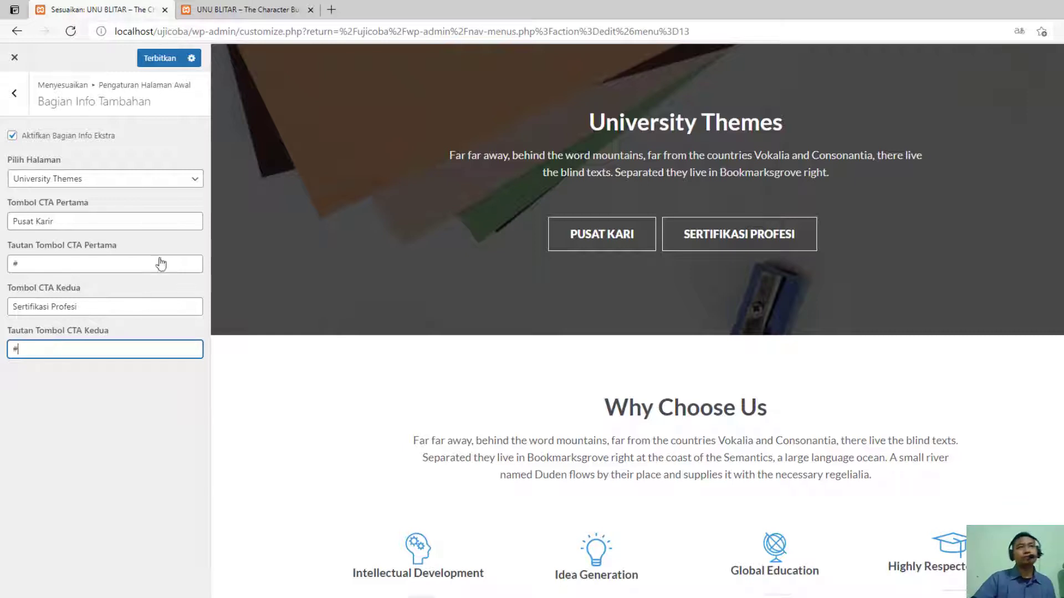
pyautogui.click(161, 59)
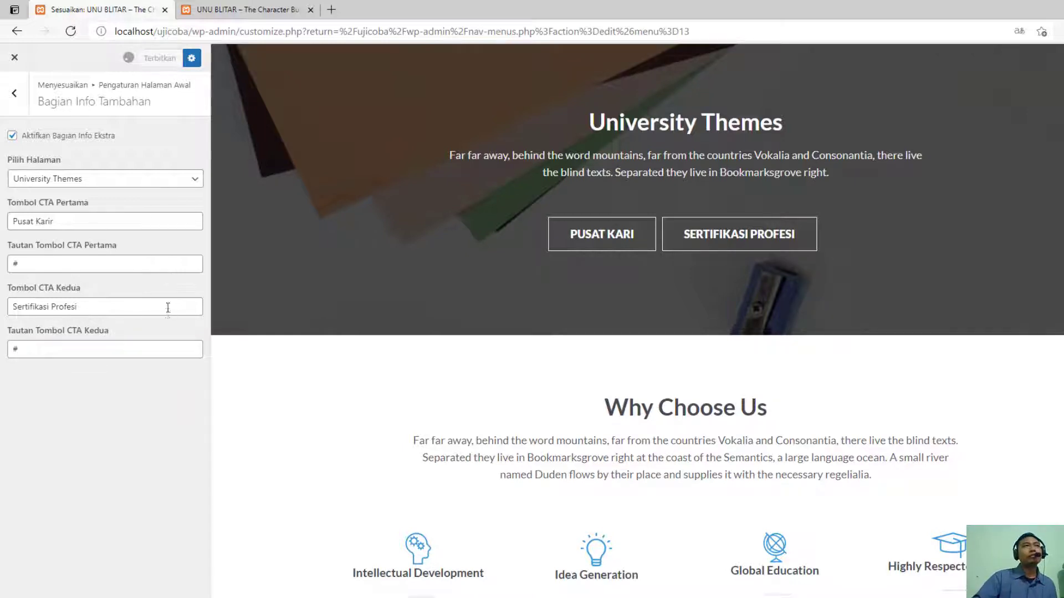
# - Examine the settings of the homepage's Mengapa Memilih Kami, Testimonial and Blog sections, including the pages available for the testimonials
pyautogui.click(15, 93)
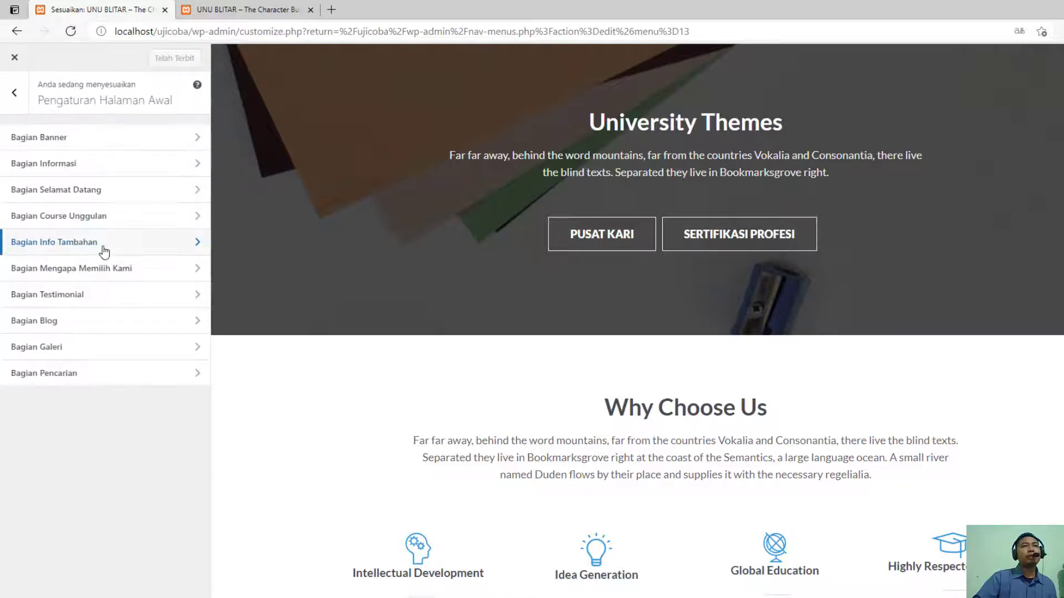
pyautogui.click(126, 268)
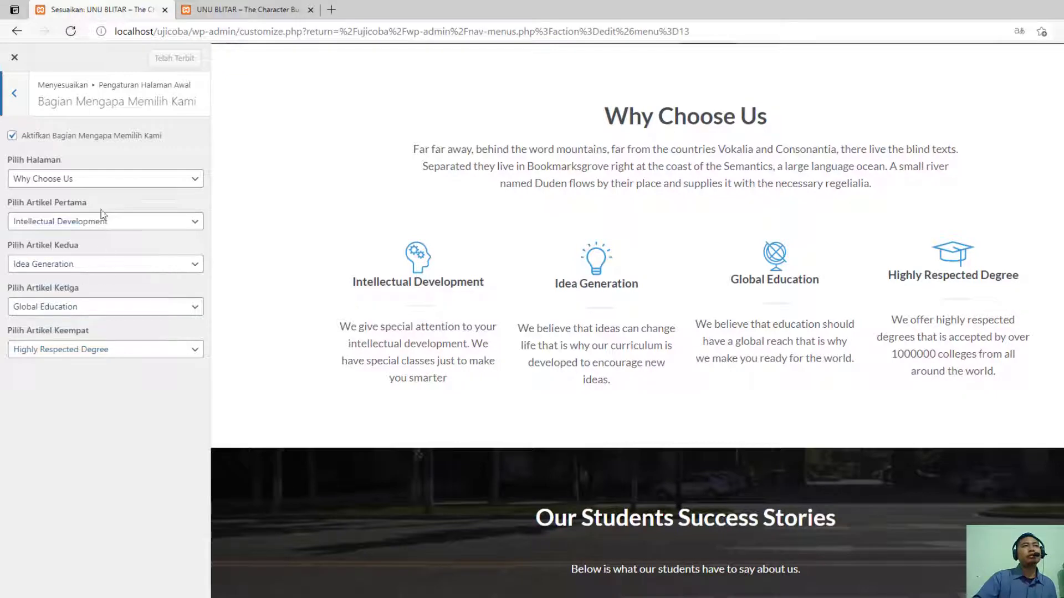
pyautogui.click(17, 94)
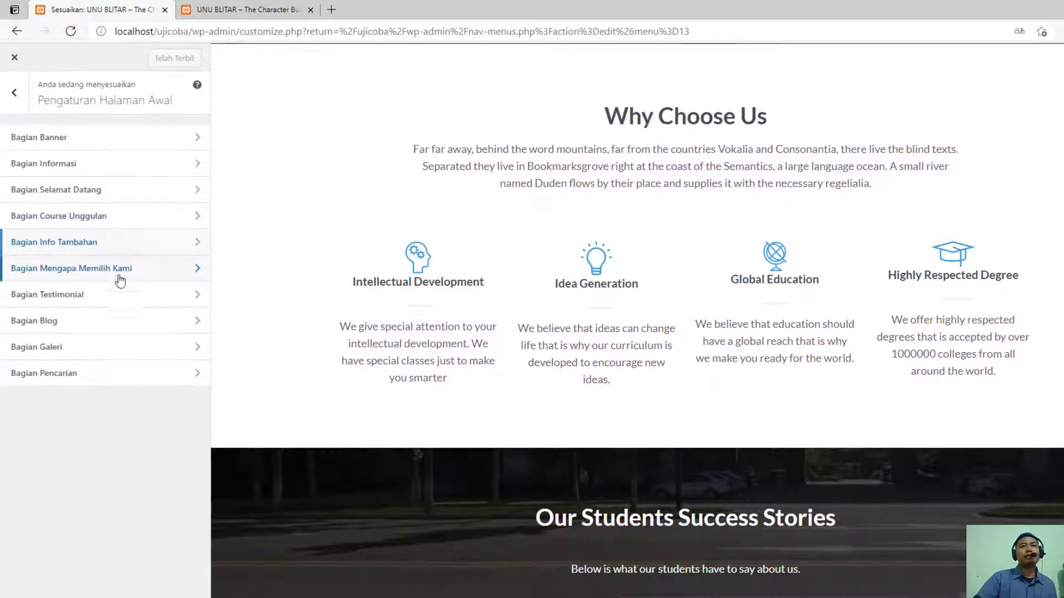
pyautogui.click(116, 300)
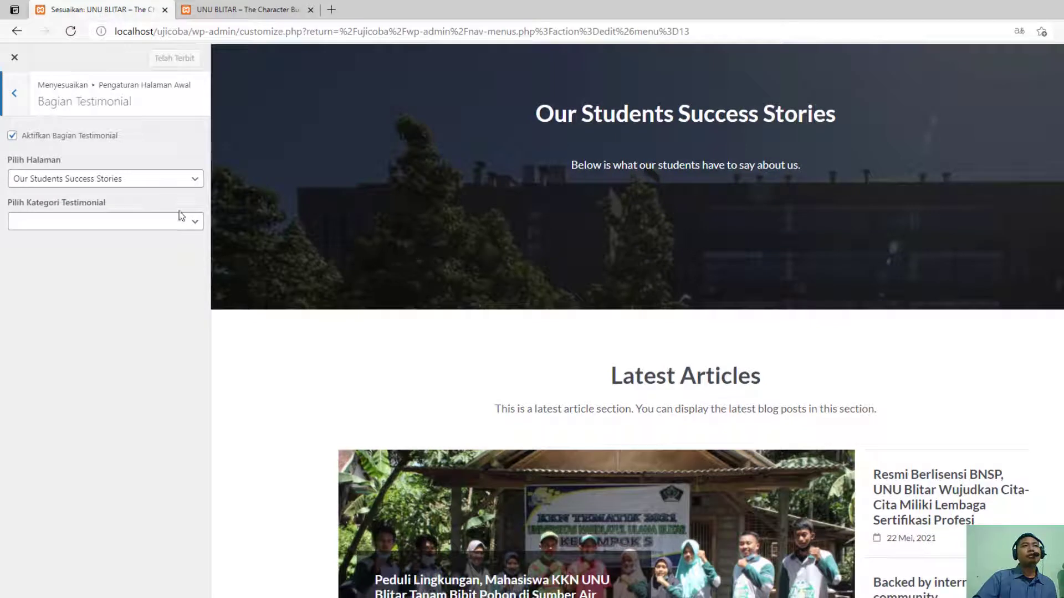
pyautogui.click(107, 179)
pyautogui.click(110, 178)
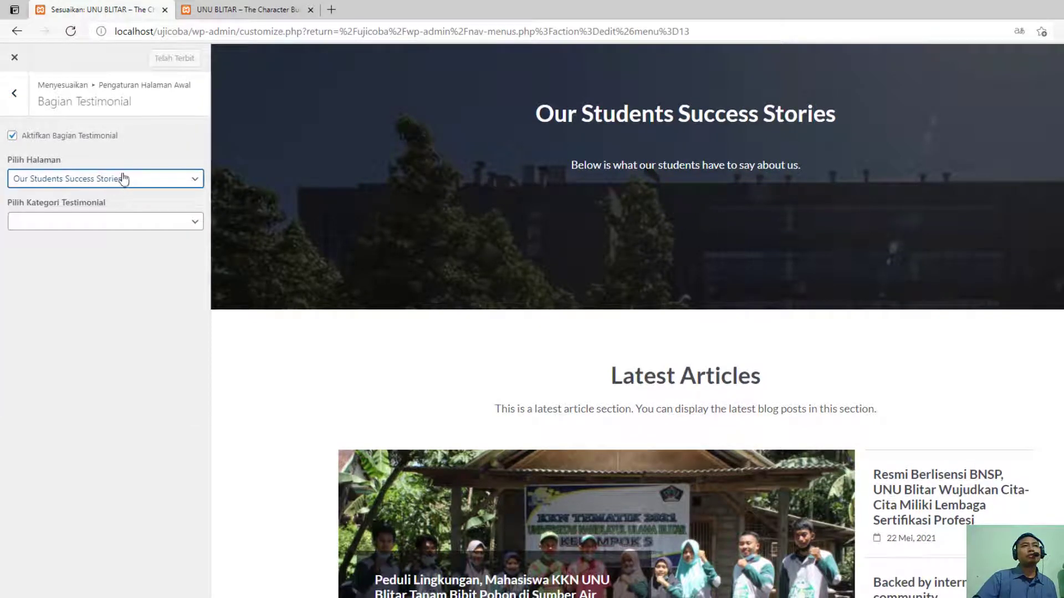
pyautogui.click(123, 179)
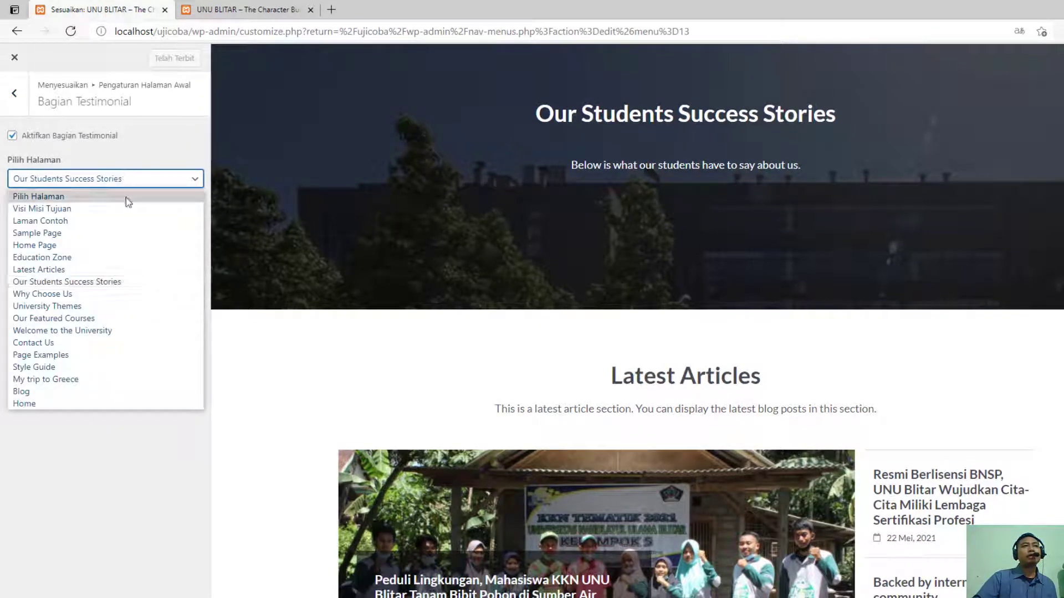
pyautogui.click(158, 184)
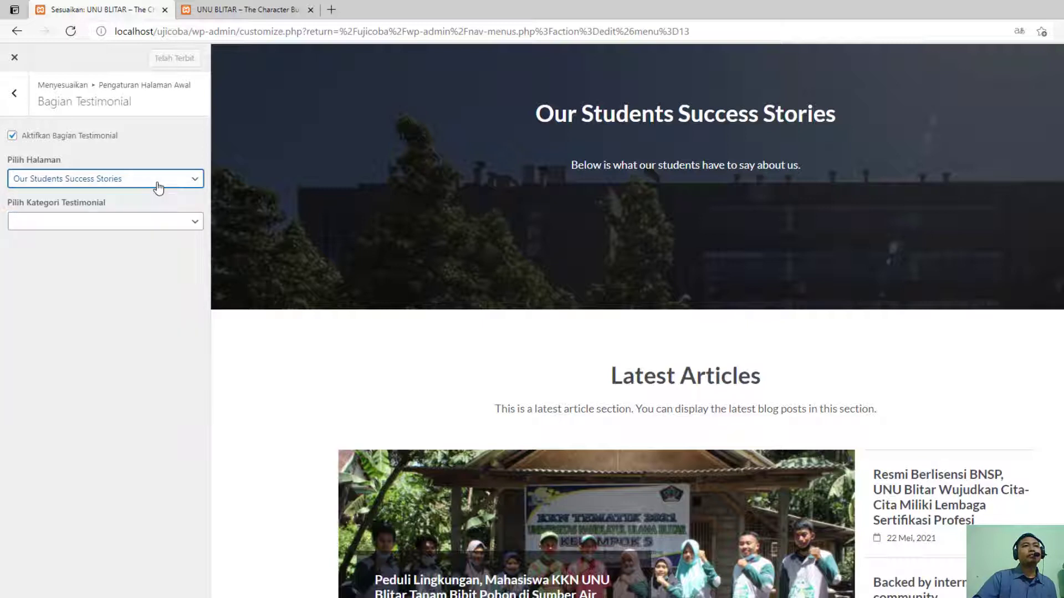
pyautogui.click(156, 186)
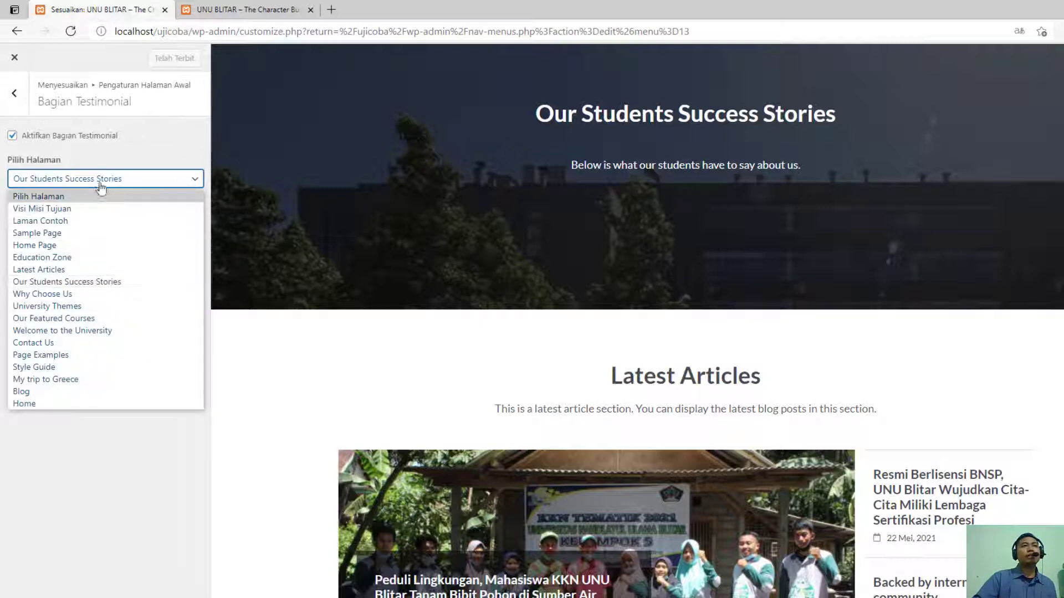
pyautogui.click(99, 182)
pyautogui.click(15, 95)
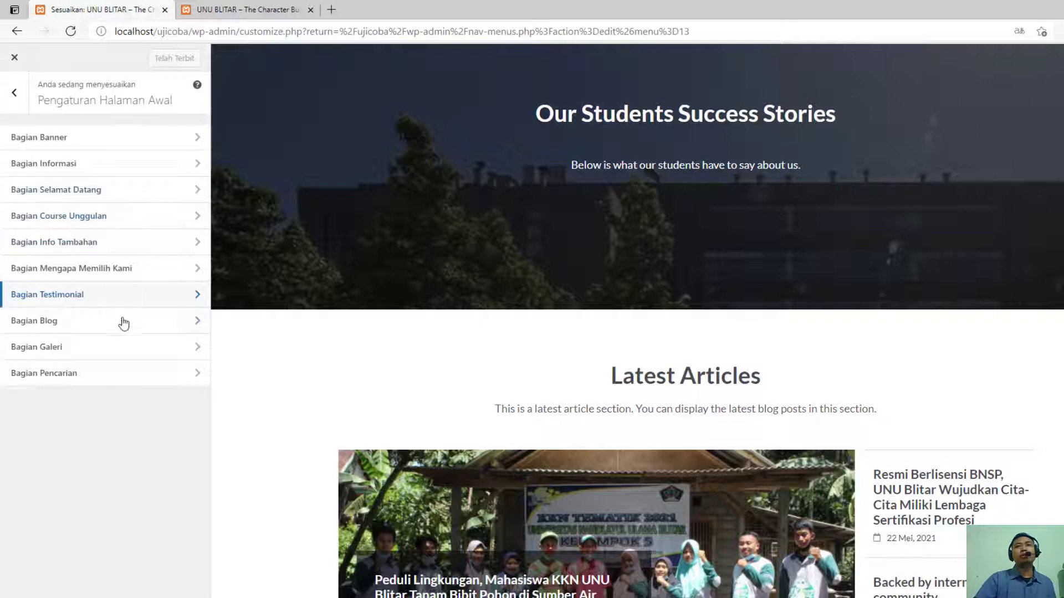
pyautogui.click(121, 330)
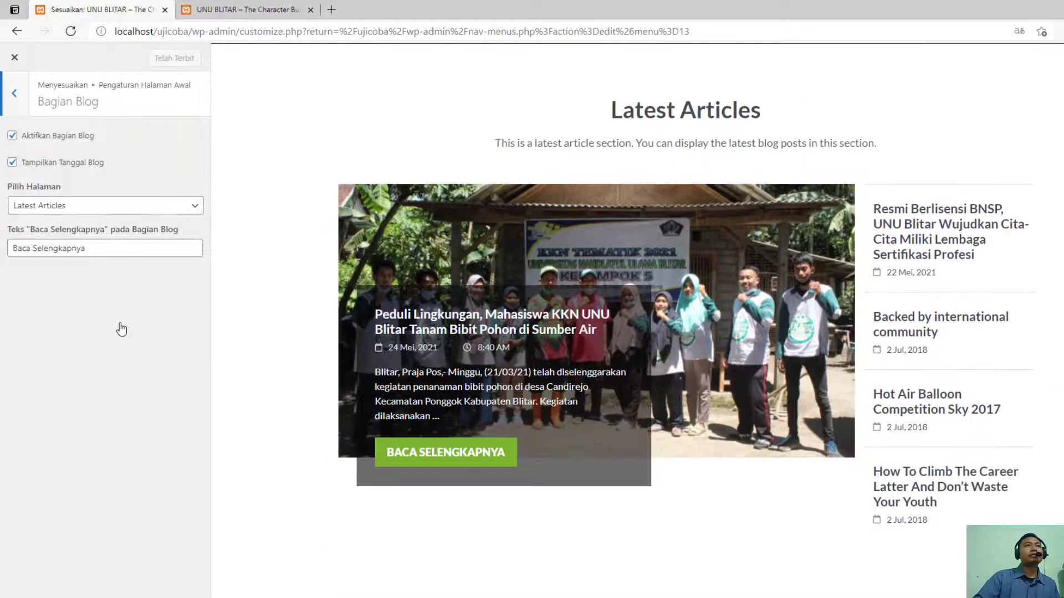
# - Examine the Bagian Blog section's available pages and its "Baca Selengkapnya" text setting
pyautogui.click(99, 210)
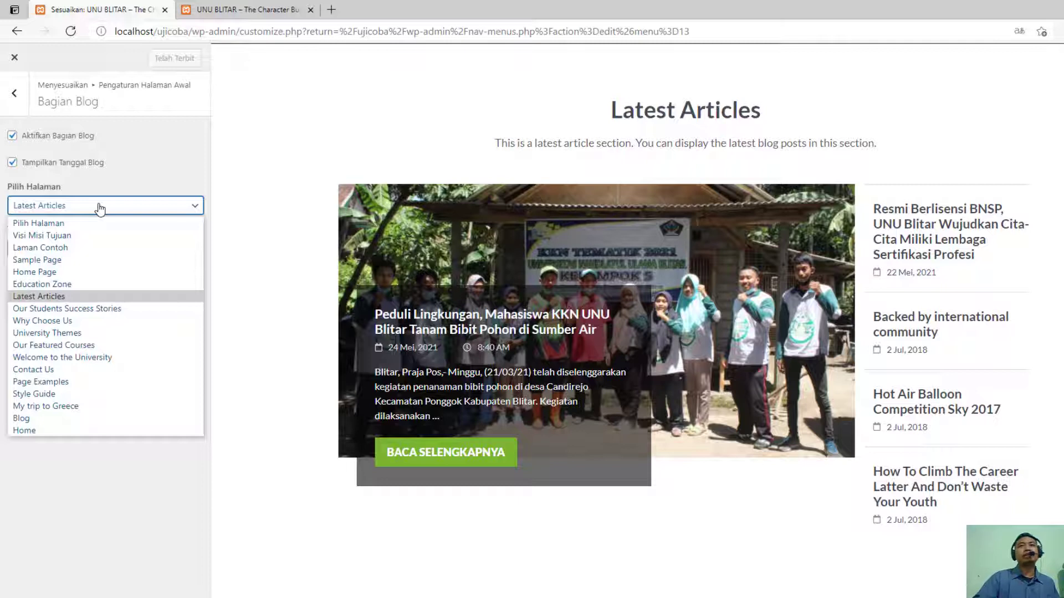
pyautogui.click(244, 200)
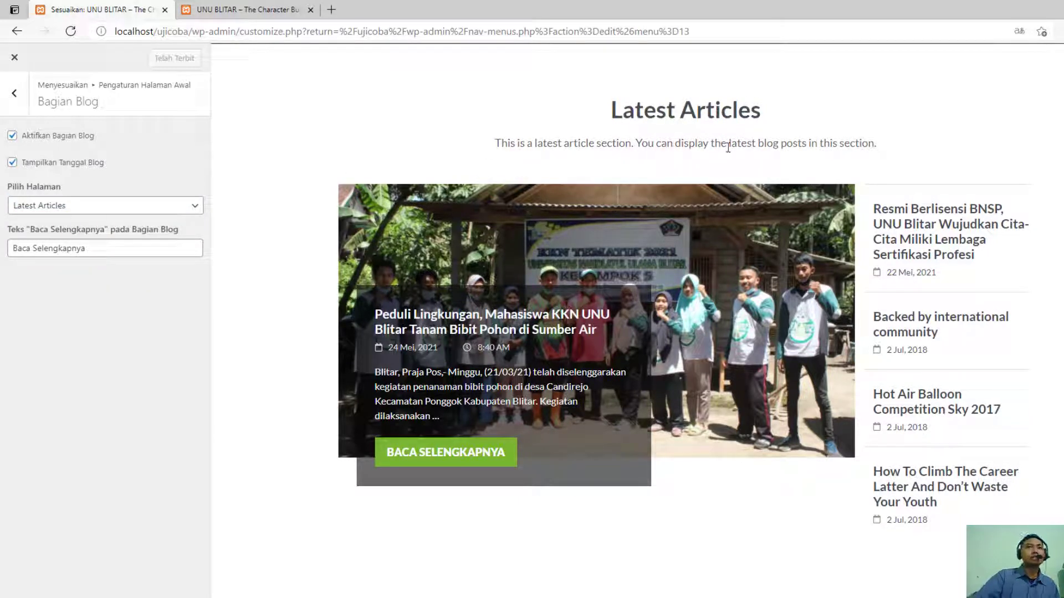
pyautogui.click(133, 252)
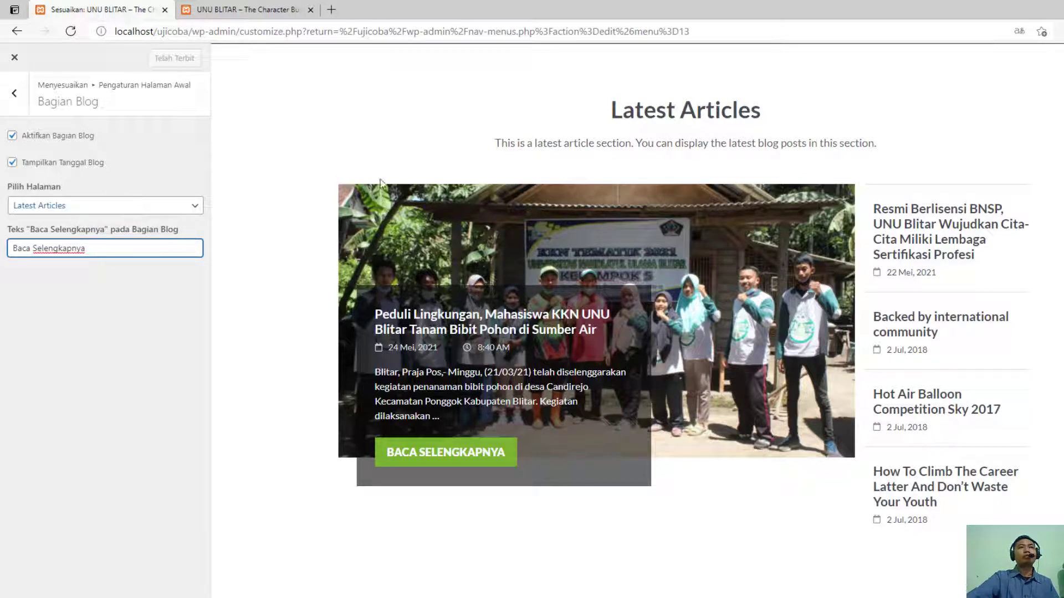
pyautogui.click(102, 215)
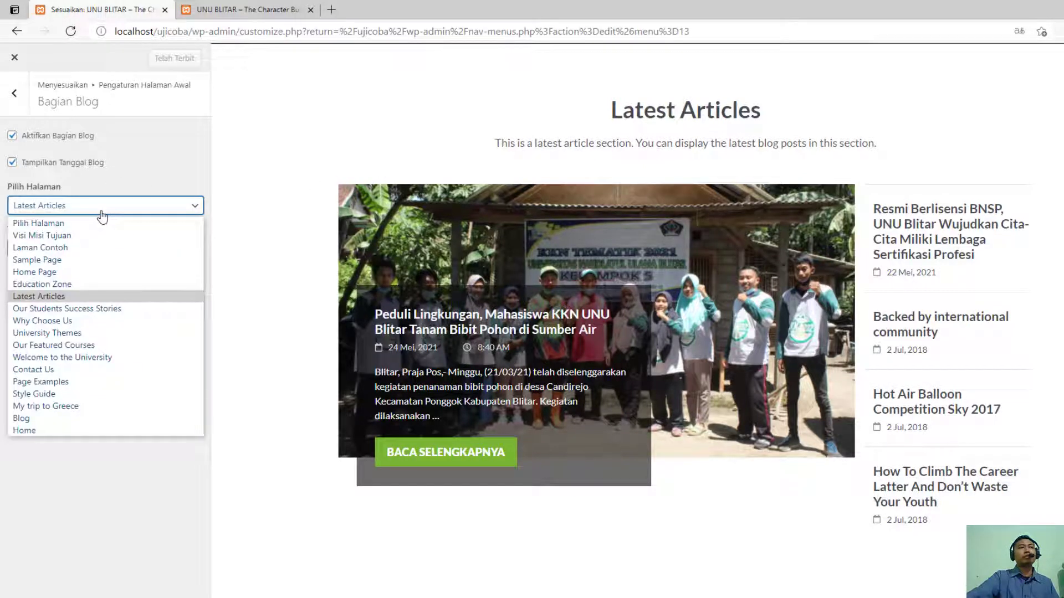
pyautogui.click(102, 216)
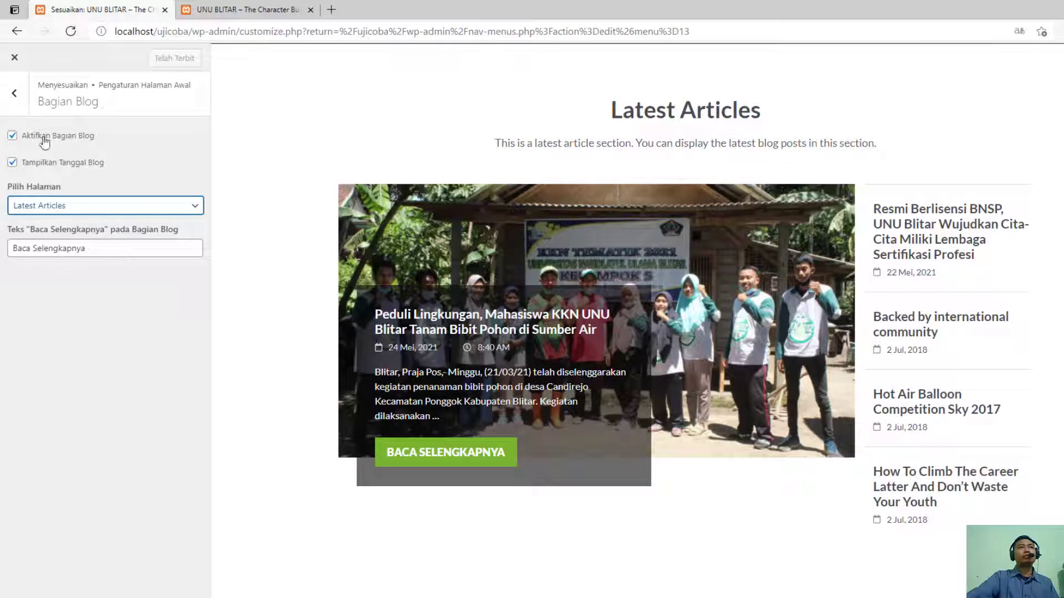
# - Examine the Bagian Galeri section's available gallery articles and its gallery strip in the homepage preview
pyautogui.click(21, 97)
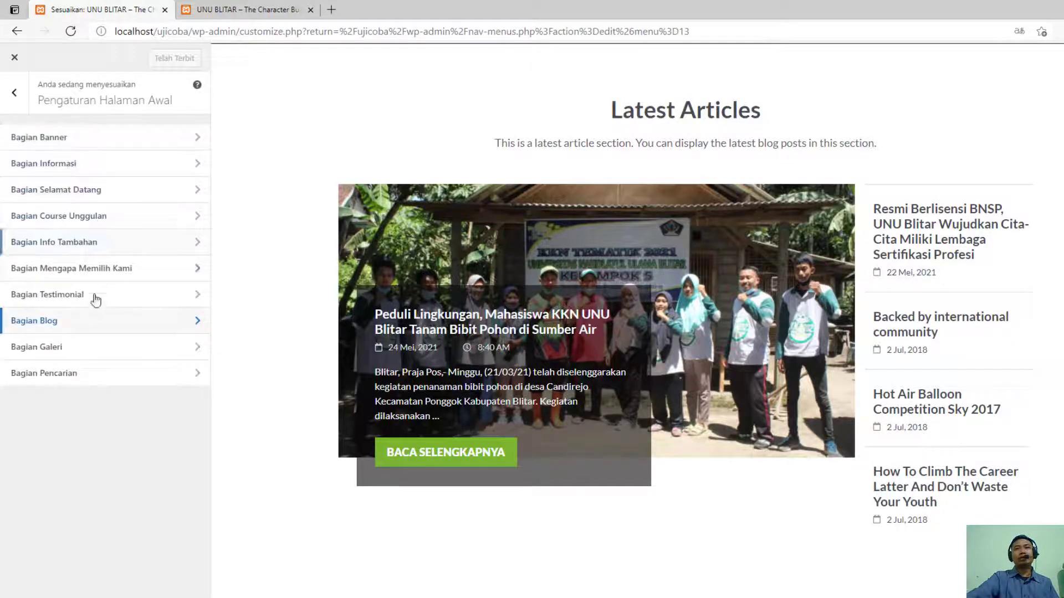
pyautogui.click(86, 347)
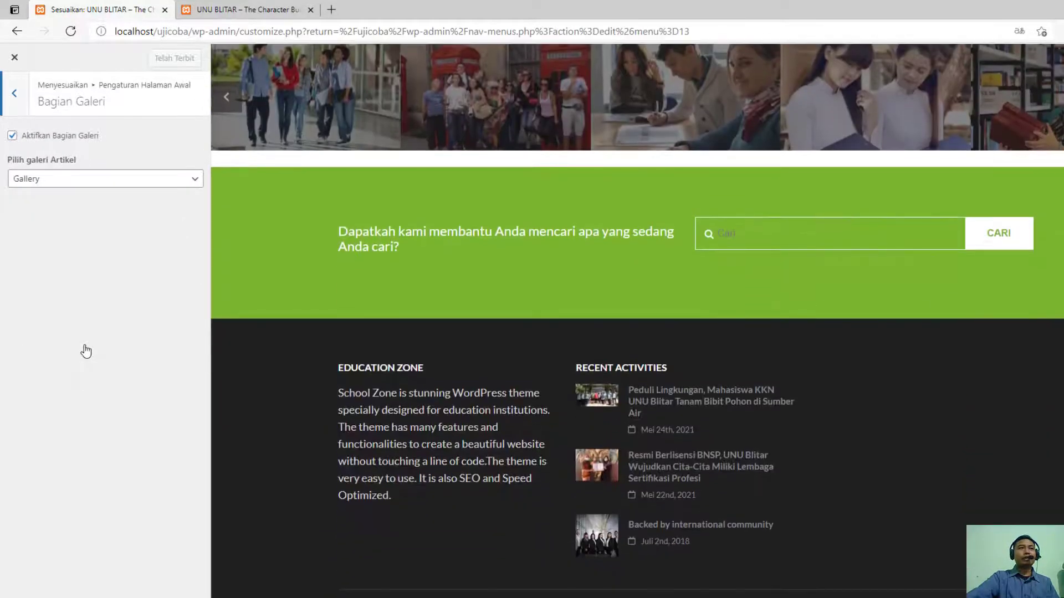
pyautogui.click(133, 178)
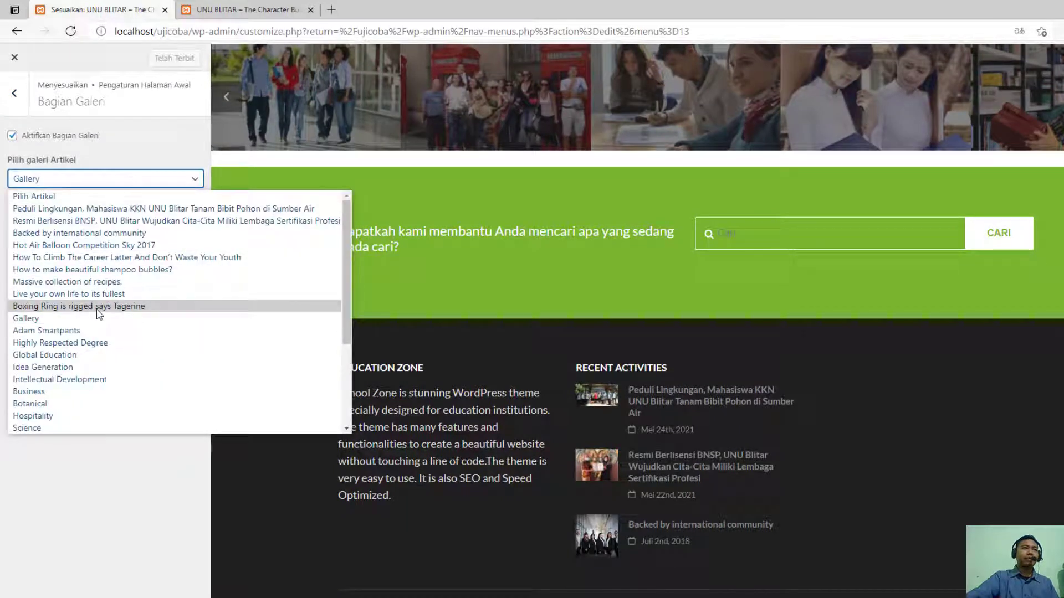
pyautogui.scroll(-3, 95, 318)
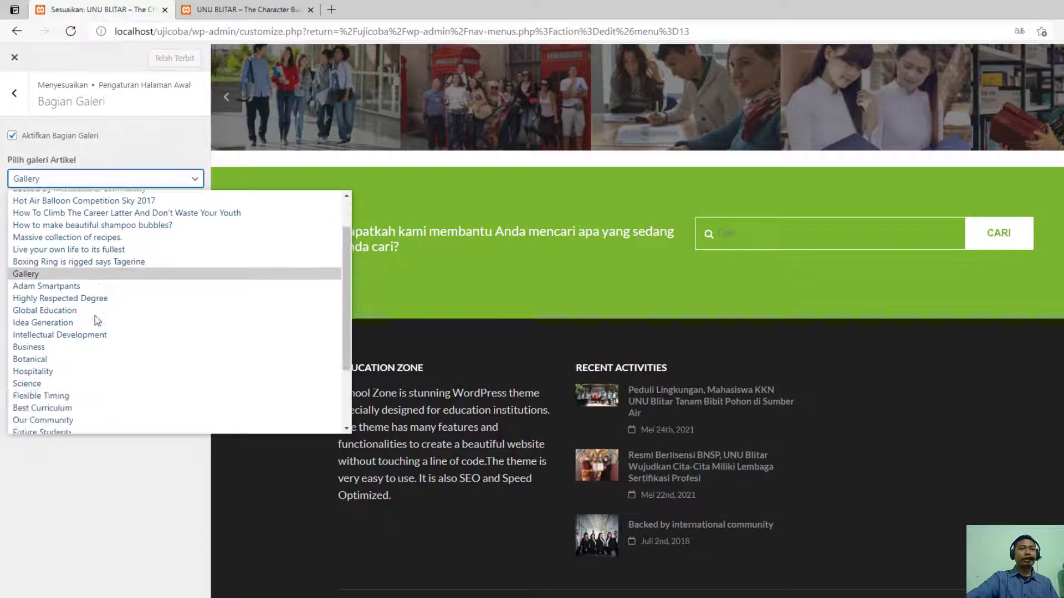
pyautogui.scroll(3, 109, 344)
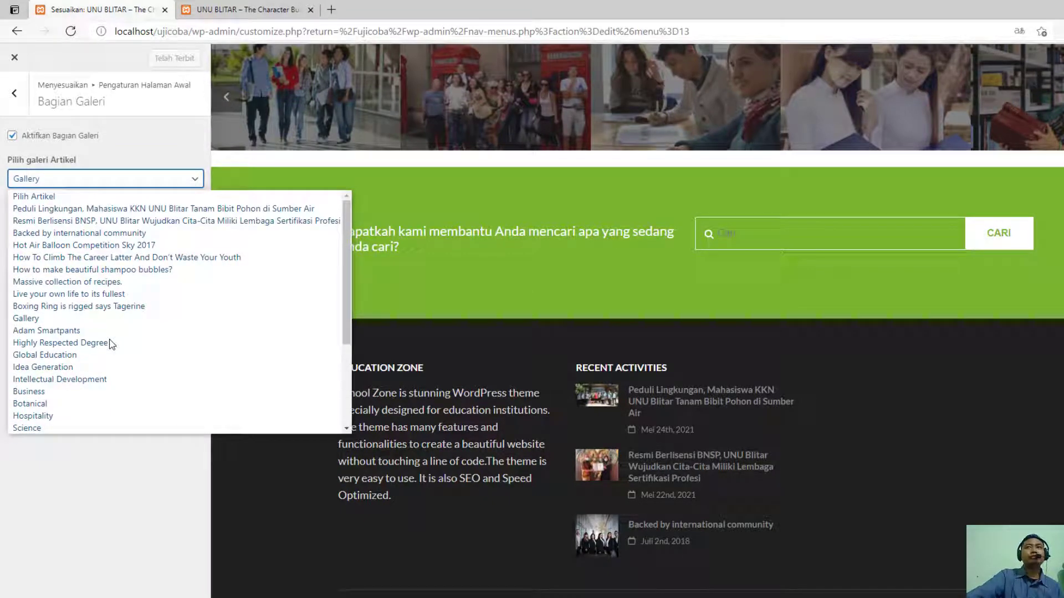
pyautogui.click(45, 471)
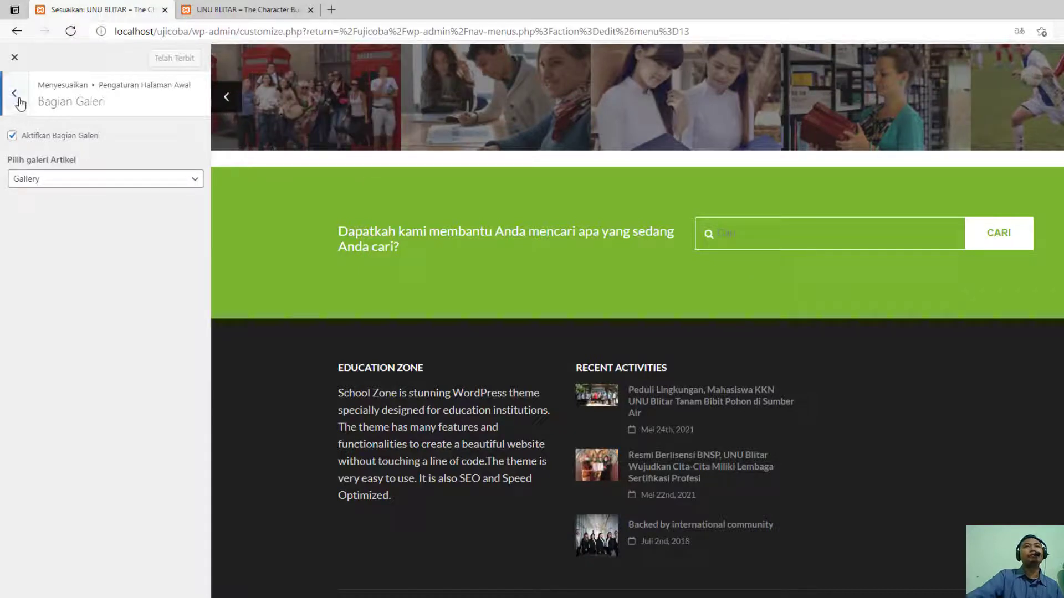
pyautogui.scroll(3, 336, 354)
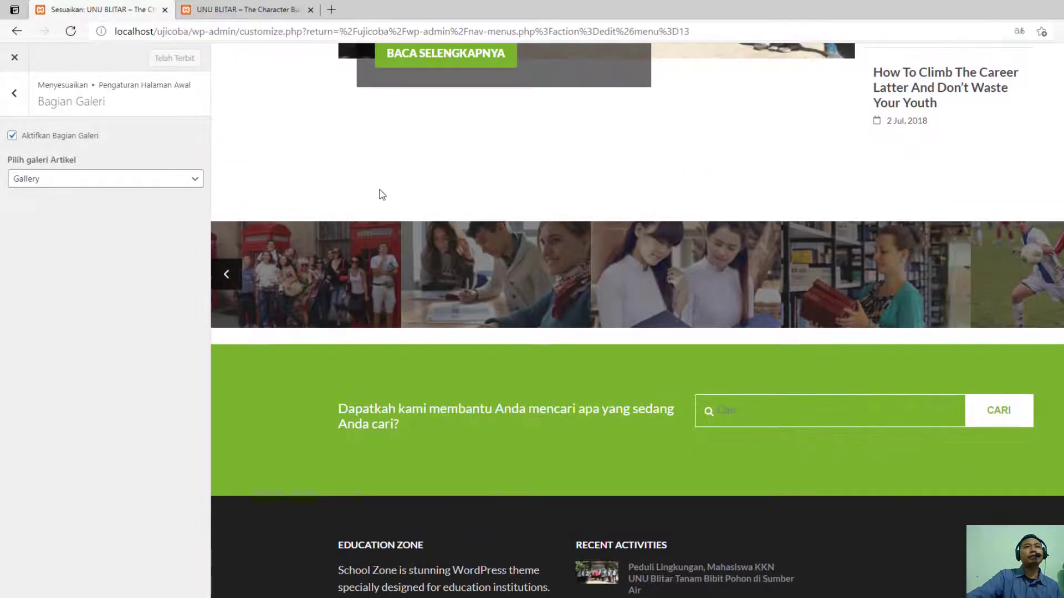
pyautogui.scroll(-3, 423, 256)
# - Review the Bagian Pencarian section's settings and the list of homepage sections in Pengaturan Halaman Awal
pyautogui.click(15, 93)
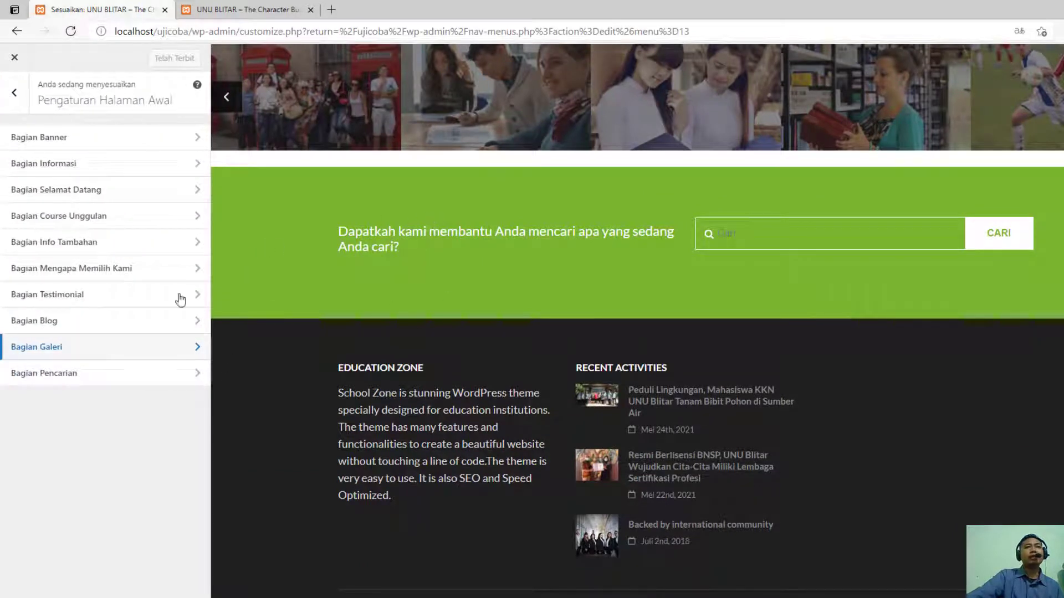
pyautogui.click(130, 373)
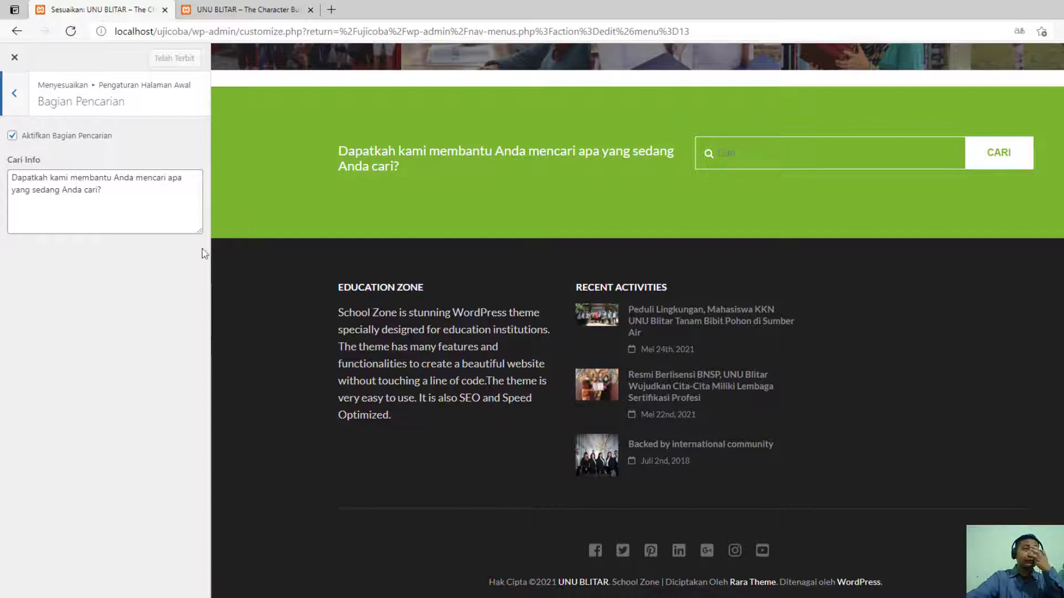
pyautogui.click(15, 94)
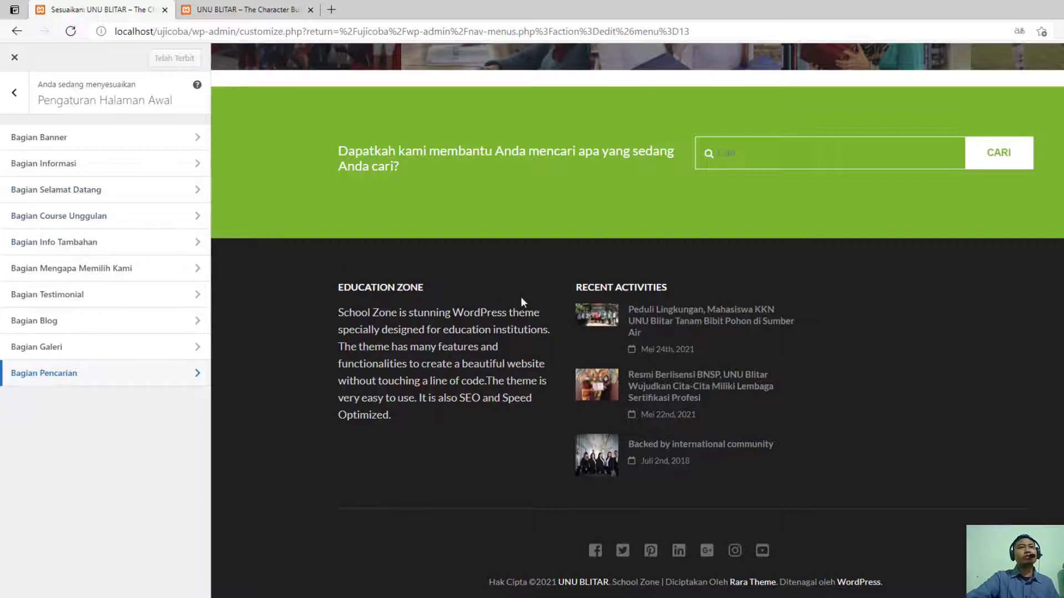
pyautogui.click(15, 93)
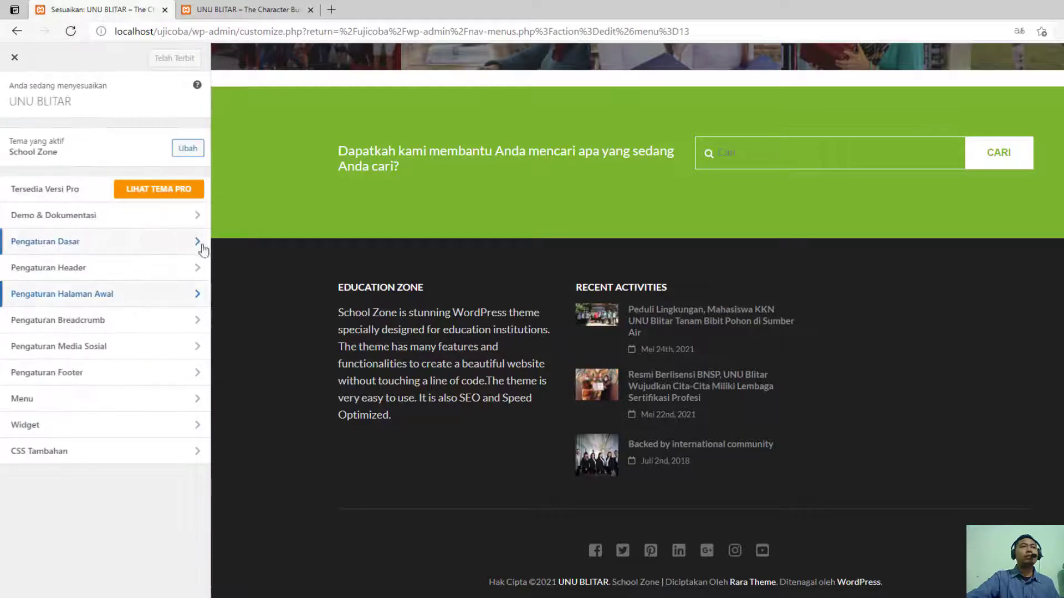
pyautogui.click(131, 296)
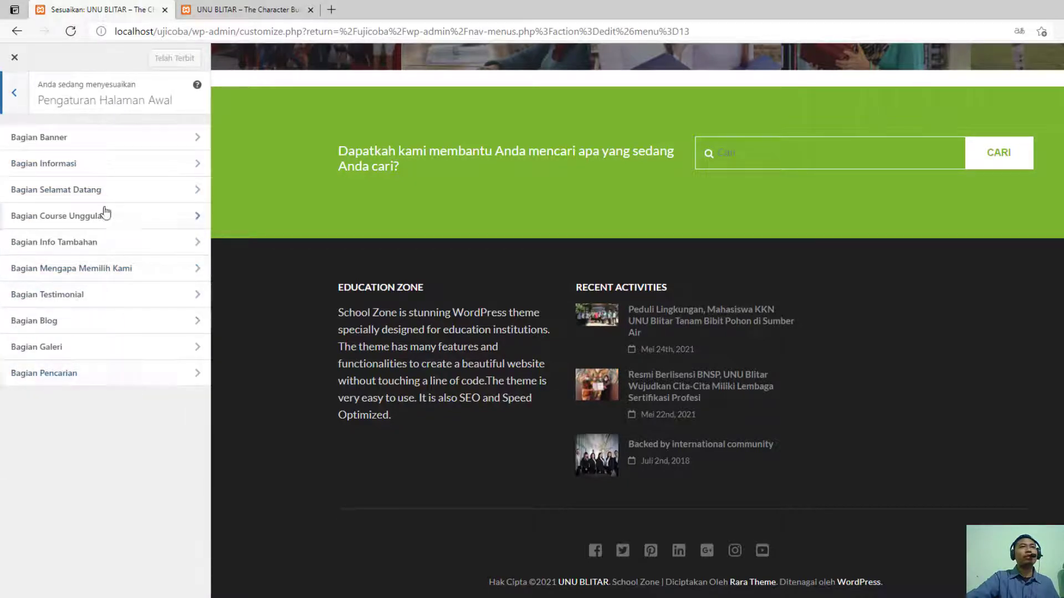
# - Look through the customizer's Breadcrumb, Media Sosial, Footer and Menu settings
pyautogui.click(15, 92)
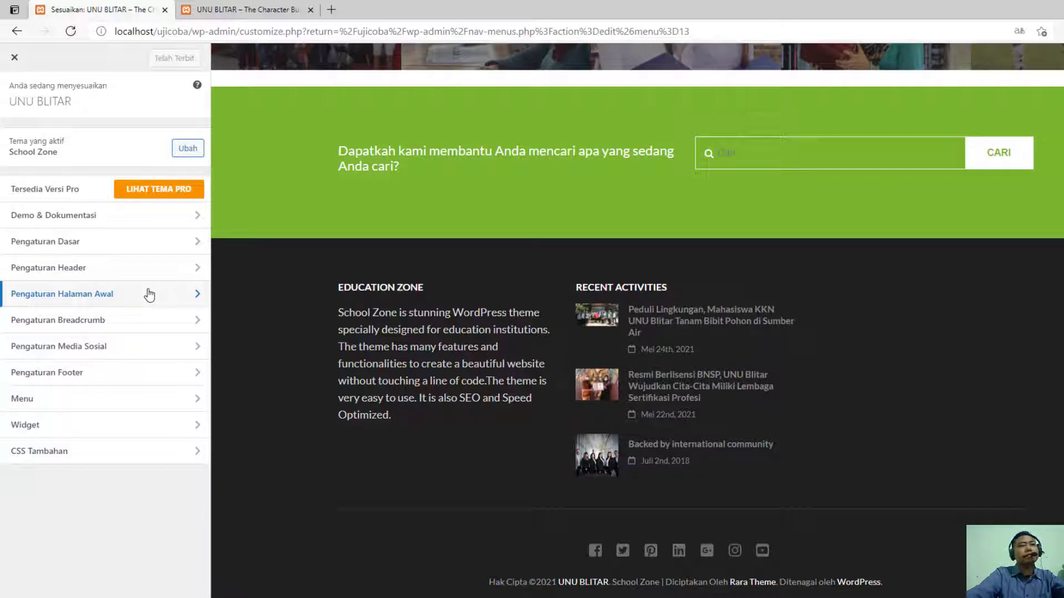
pyautogui.click(128, 322)
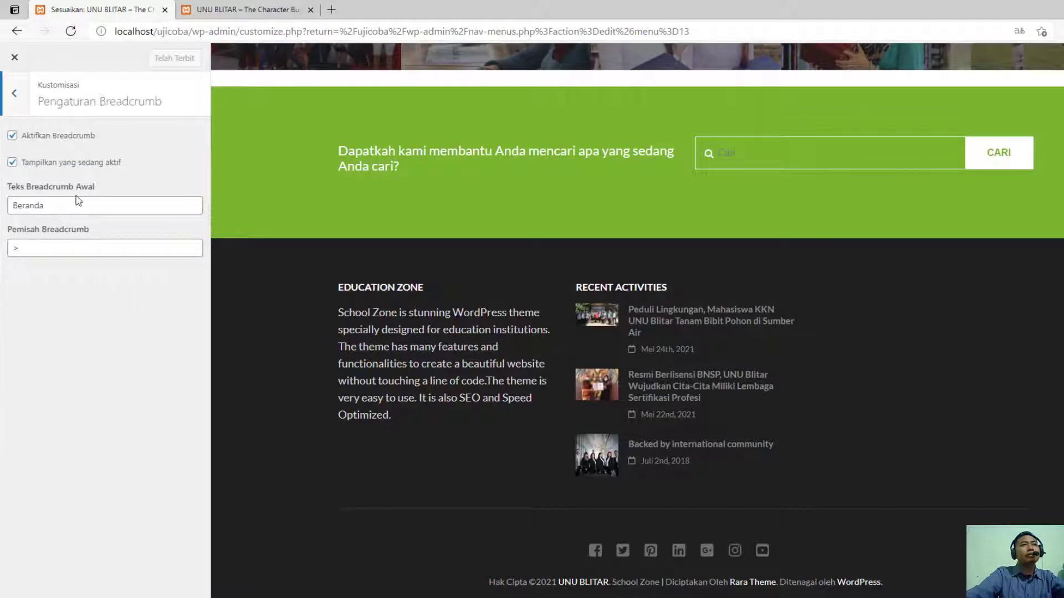
pyautogui.click(18, 107)
pyautogui.click(95, 350)
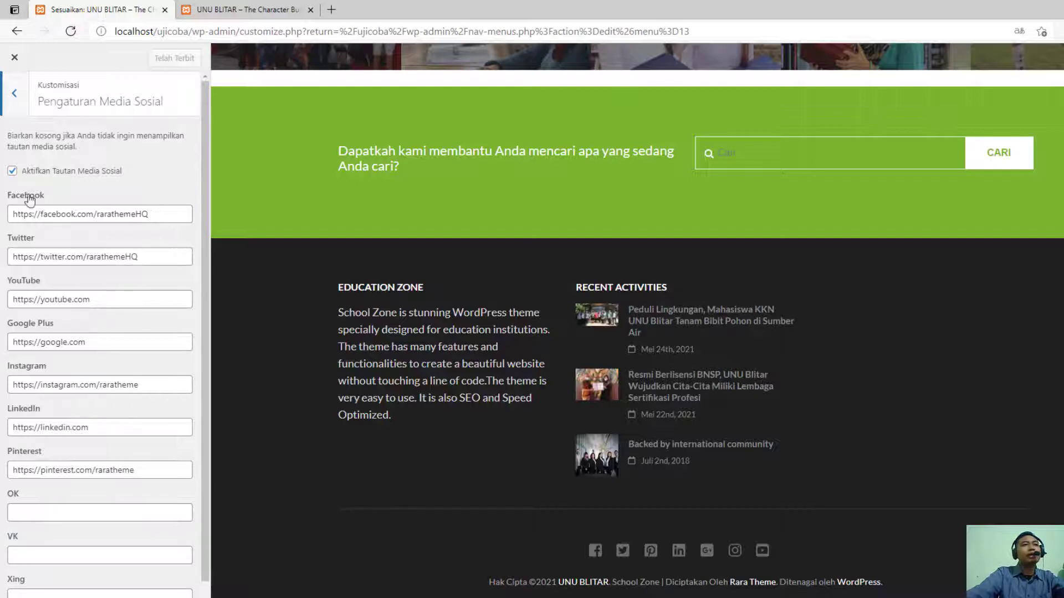
pyautogui.click(18, 105)
pyautogui.click(103, 384)
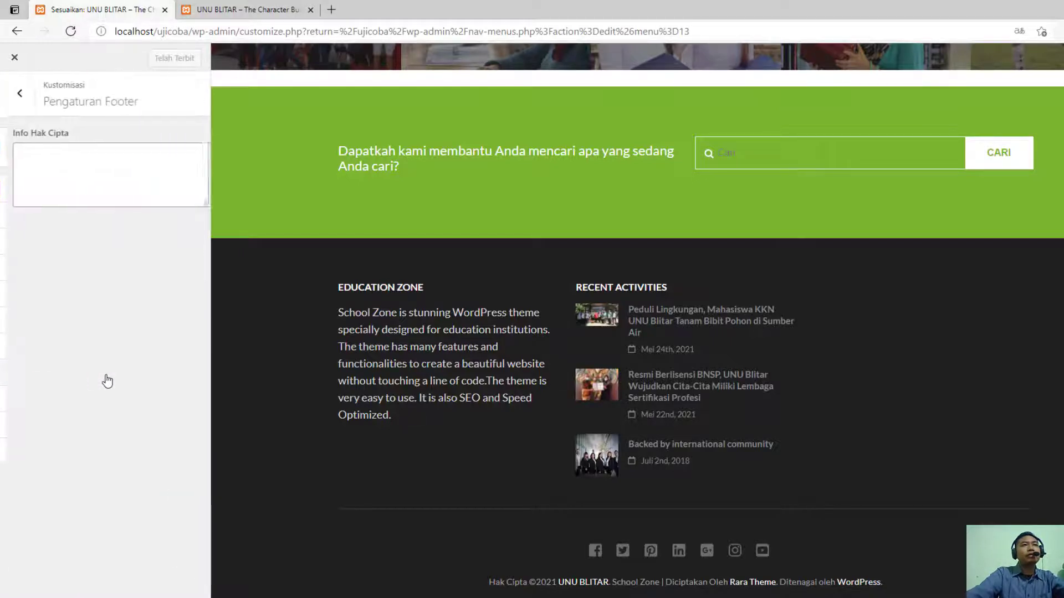
pyautogui.click(116, 187)
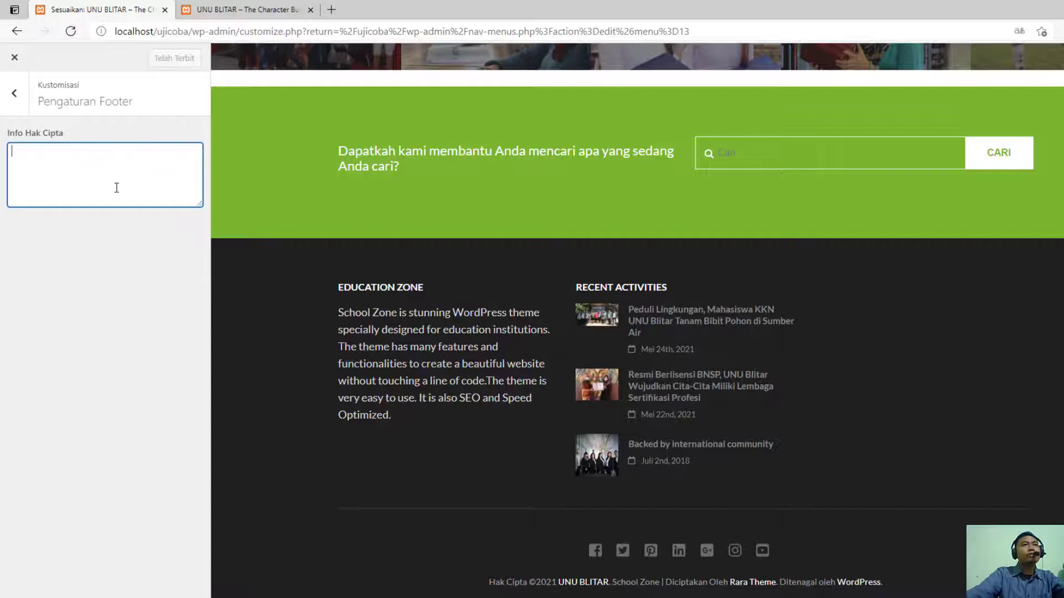
pyautogui.click(13, 92)
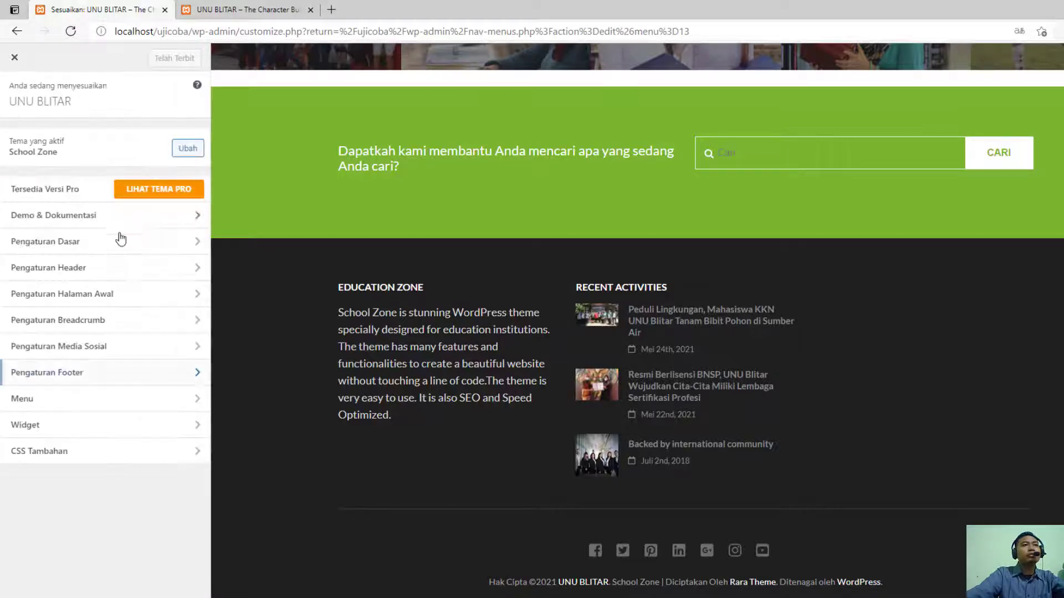
pyautogui.click(115, 395)
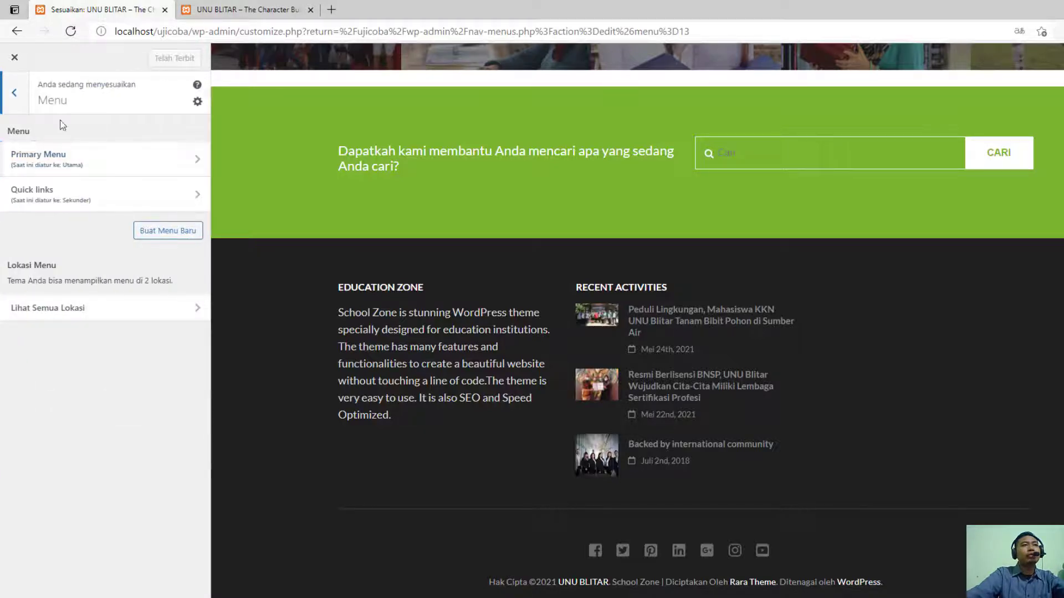
pyautogui.click(14, 98)
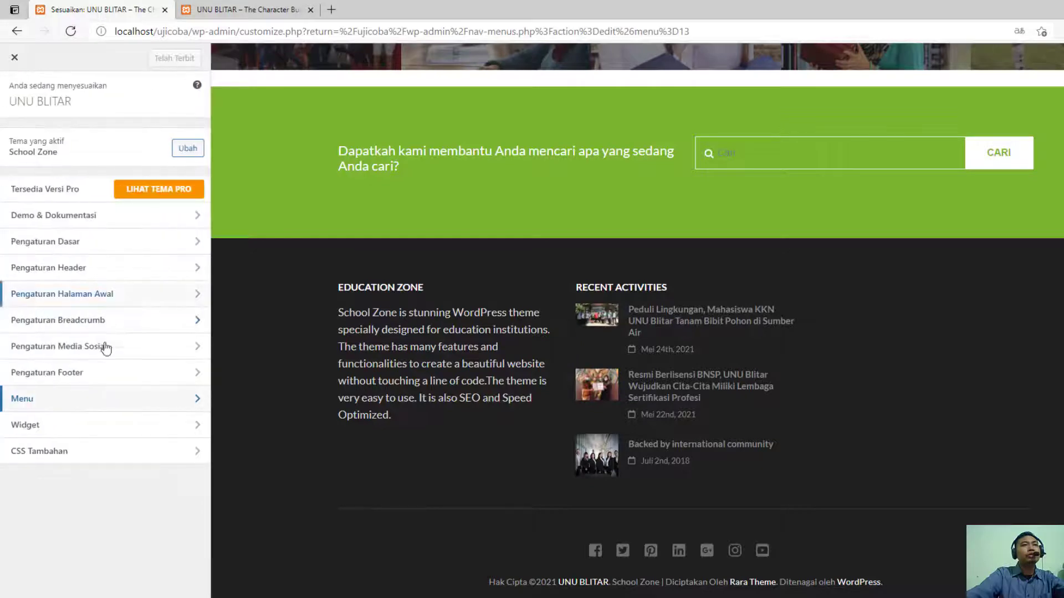
# - Set the title of the Education Zone text widget in the Footer Satu widget area to "Tentang UNU Blitar"
pyautogui.click(93, 427)
pyautogui.click(111, 139)
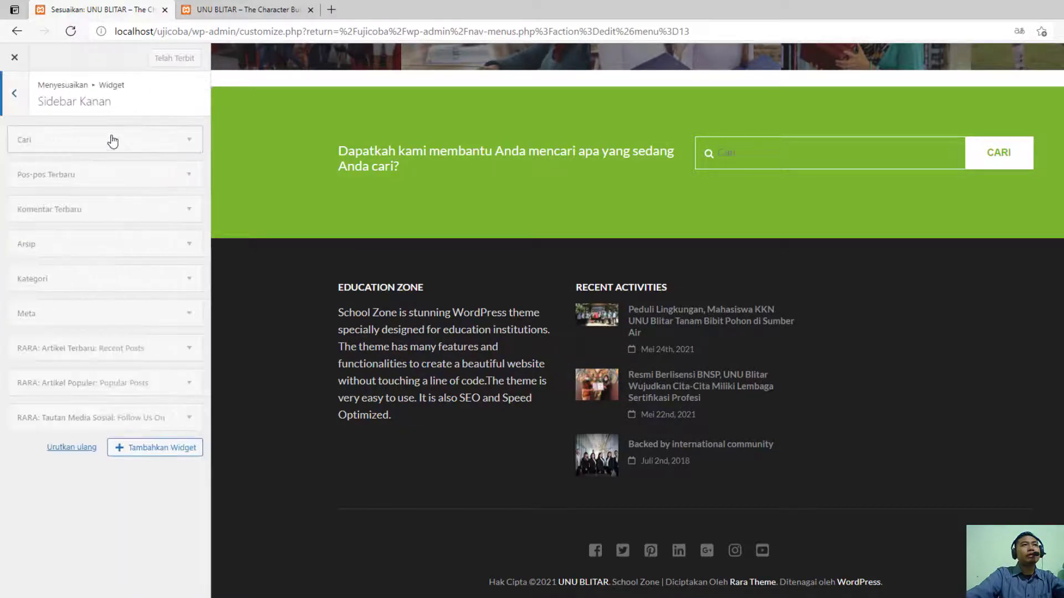
pyautogui.click(14, 93)
pyautogui.click(91, 164)
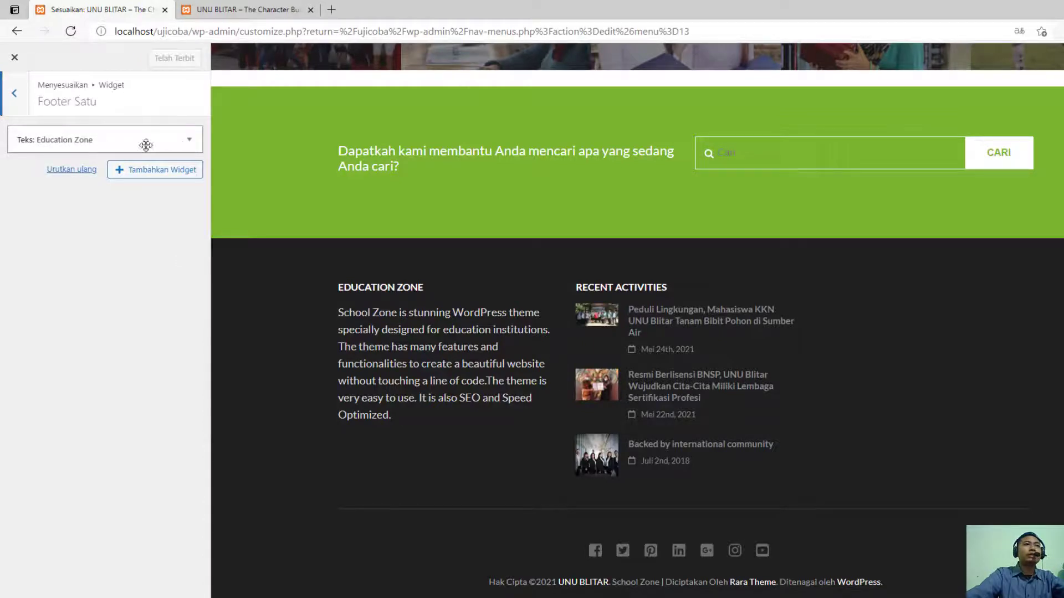
pyautogui.click(189, 142)
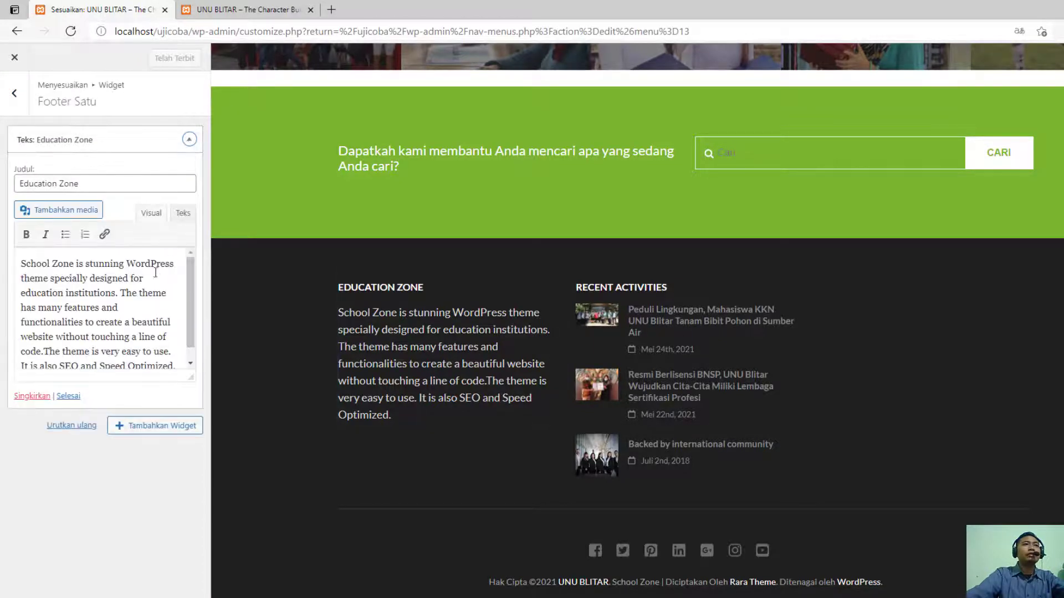
pyautogui.click(81, 183)
pyautogui.moveTo(80, 183); pyautogui.dragTo(19, 184)
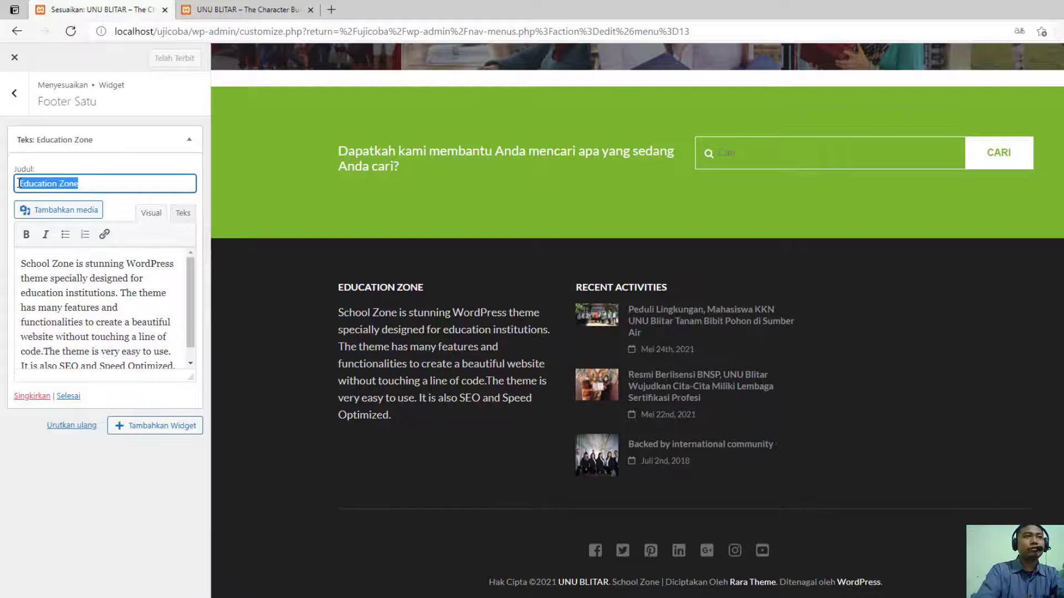
pyautogui.write('Tentang')
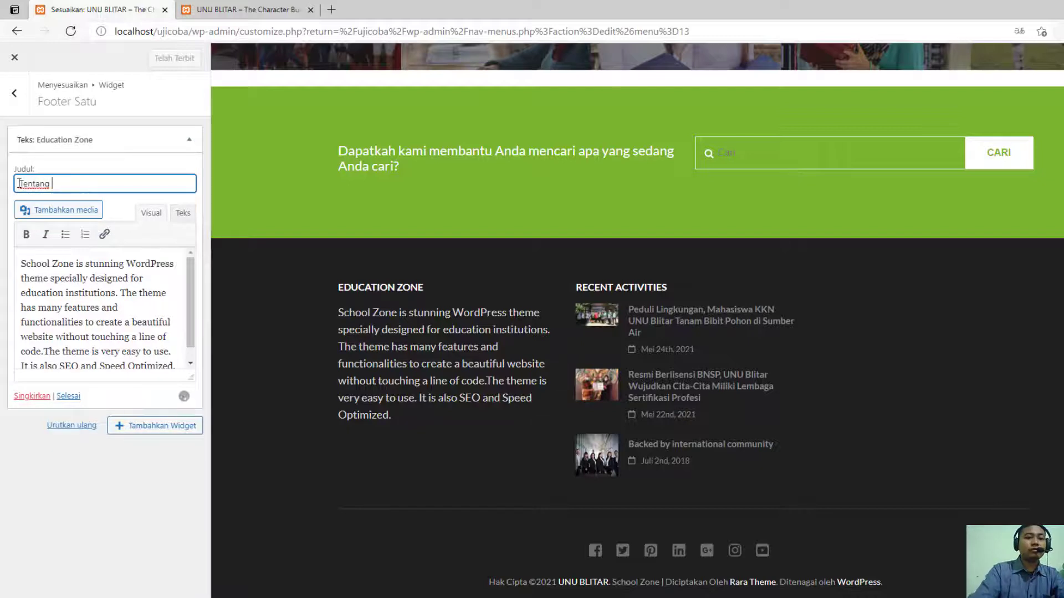
pyautogui.write(' UNU Blitar')
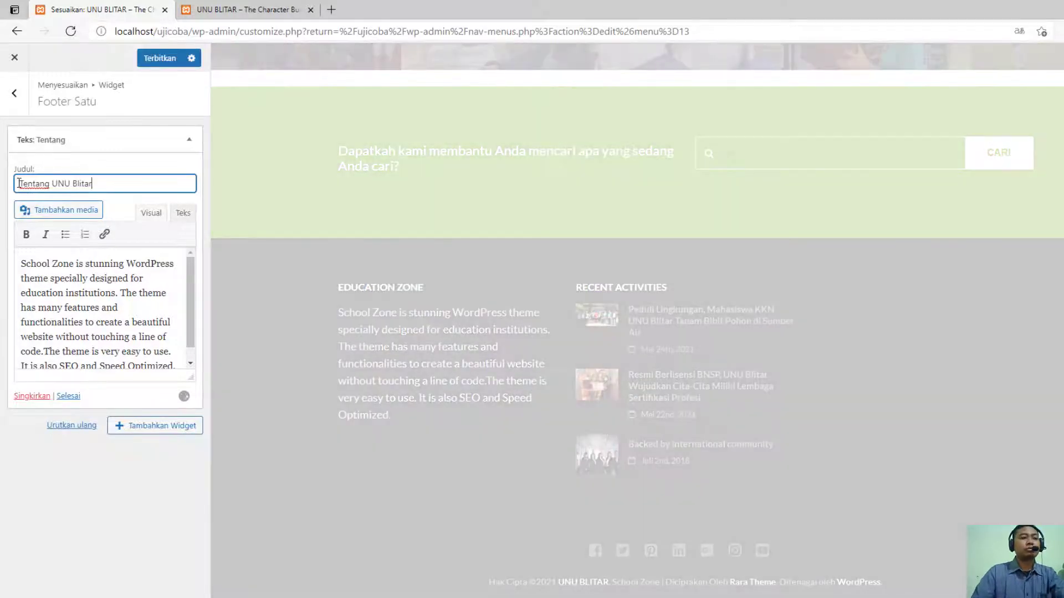
# - Replace the Footer Satu text widget's content with "Adalah Universitas Unggulan di Kota Blitar" and publish the change
pyautogui.click(45, 292)
pyautogui.hotkey('ctrl', 'a')
pyautogui.press('BackSpace')
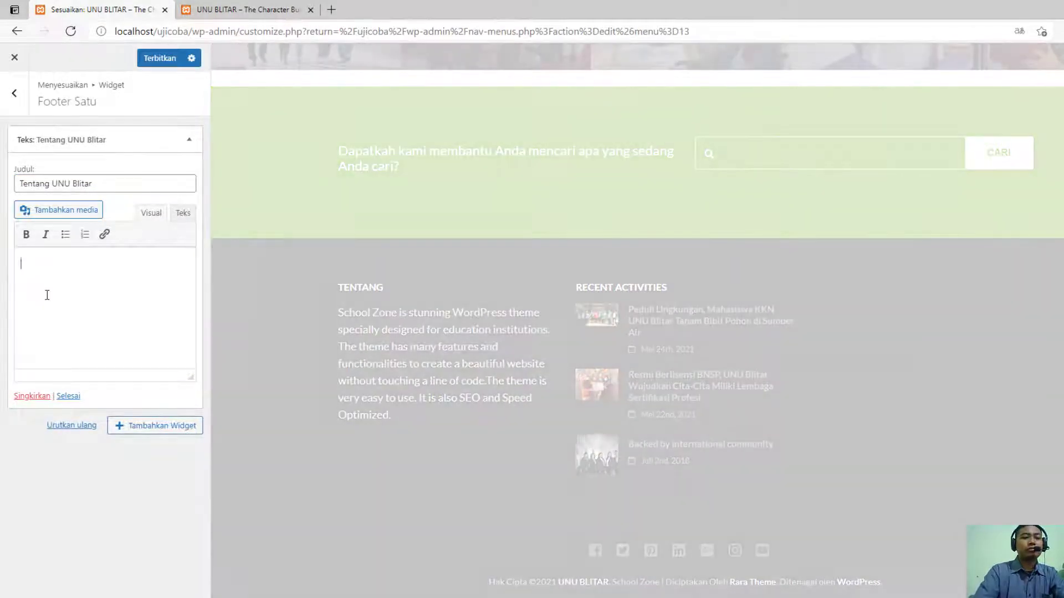
pyautogui.write('Adalah ')
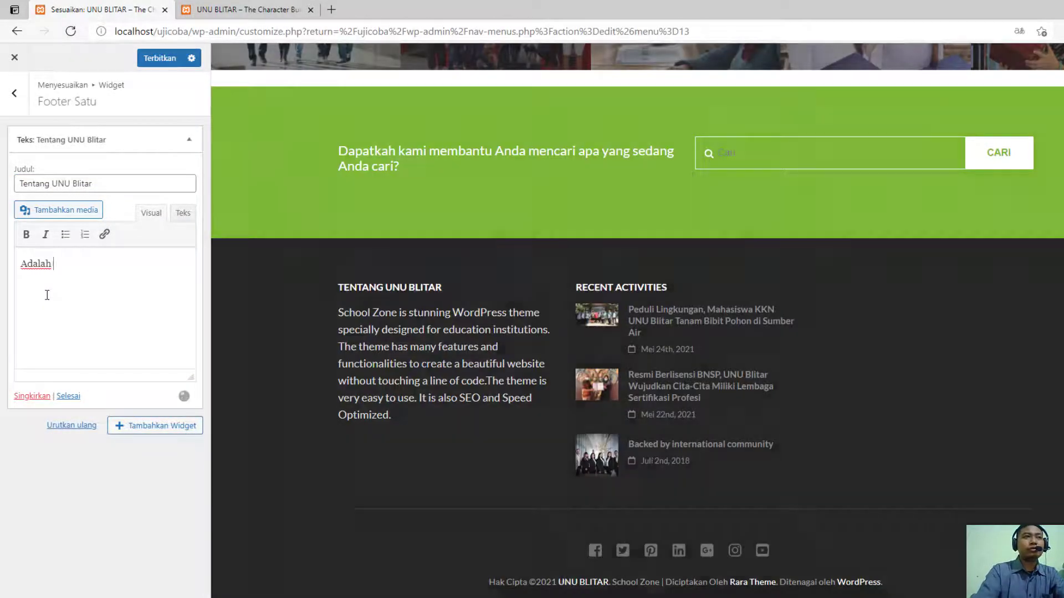
pyautogui.write('Universitas Un')
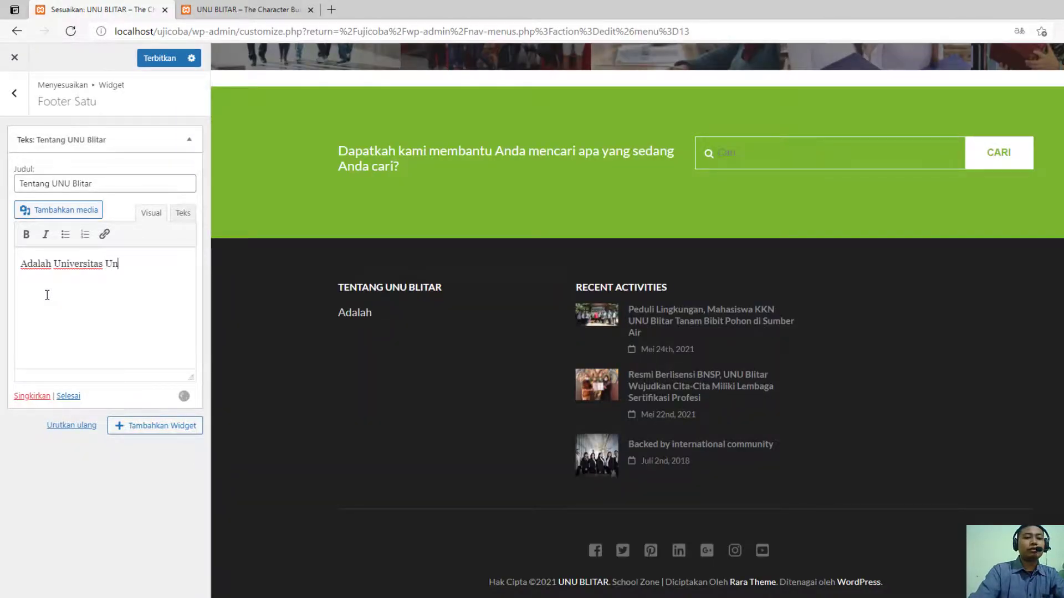
pyautogui.write('ggulan di Kota')
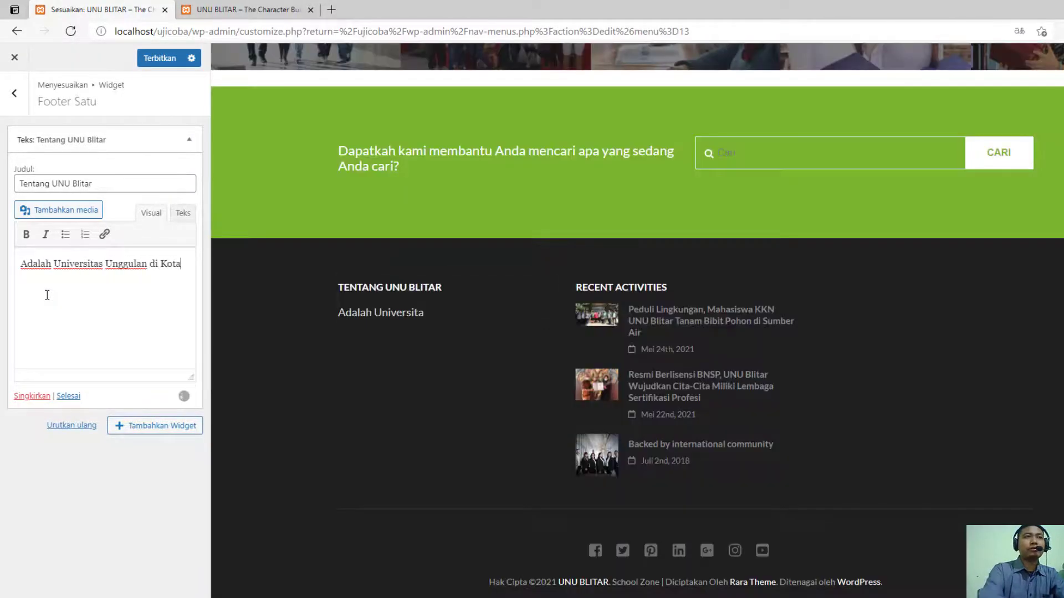
pyautogui.write(' Blitar')
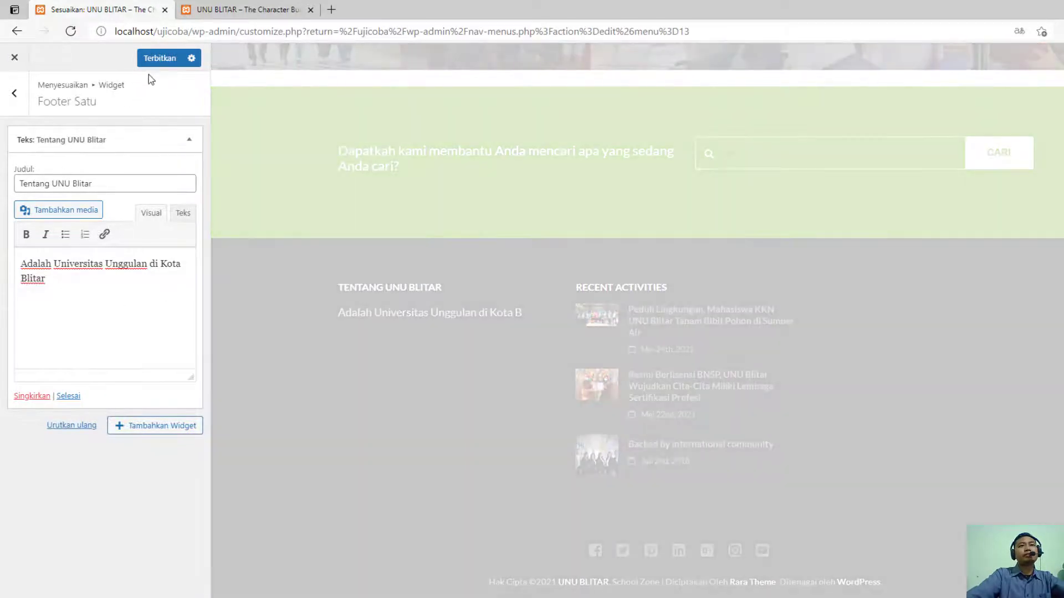
pyautogui.click(158, 61)
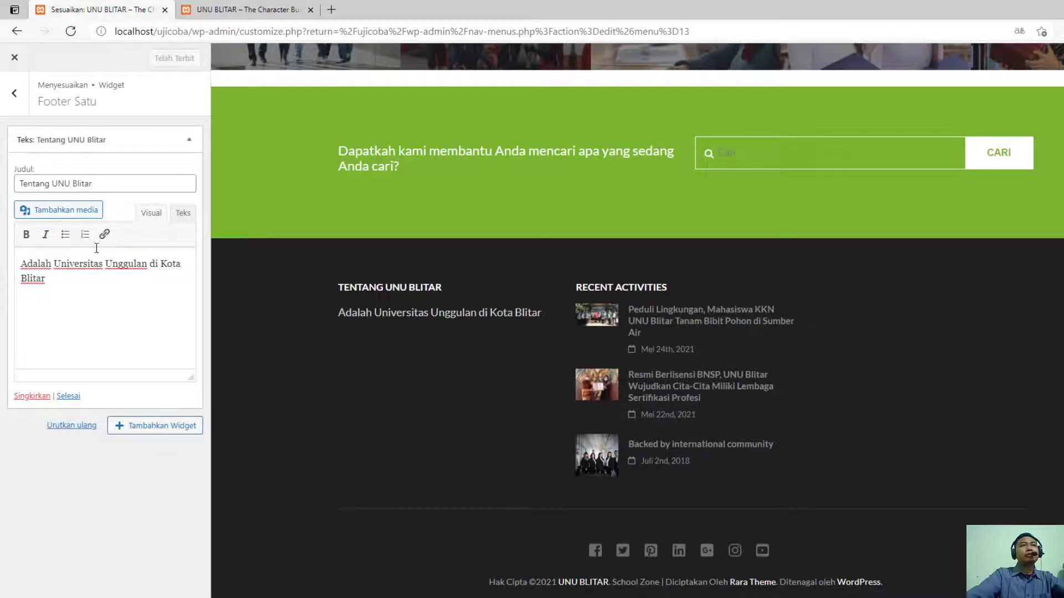
# - Review the recent articles widget in Footer Dua and the navigation menu widget in Footer Tiga
pyautogui.click(14, 93)
pyautogui.click(127, 191)
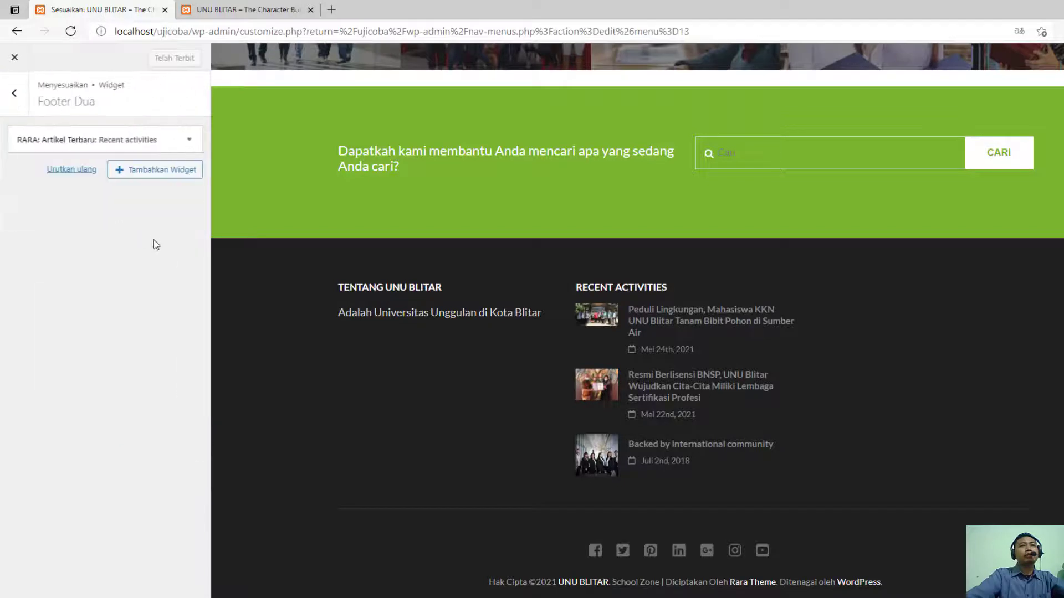
pyautogui.click(189, 140)
pyautogui.click(189, 140)
pyautogui.click(15, 93)
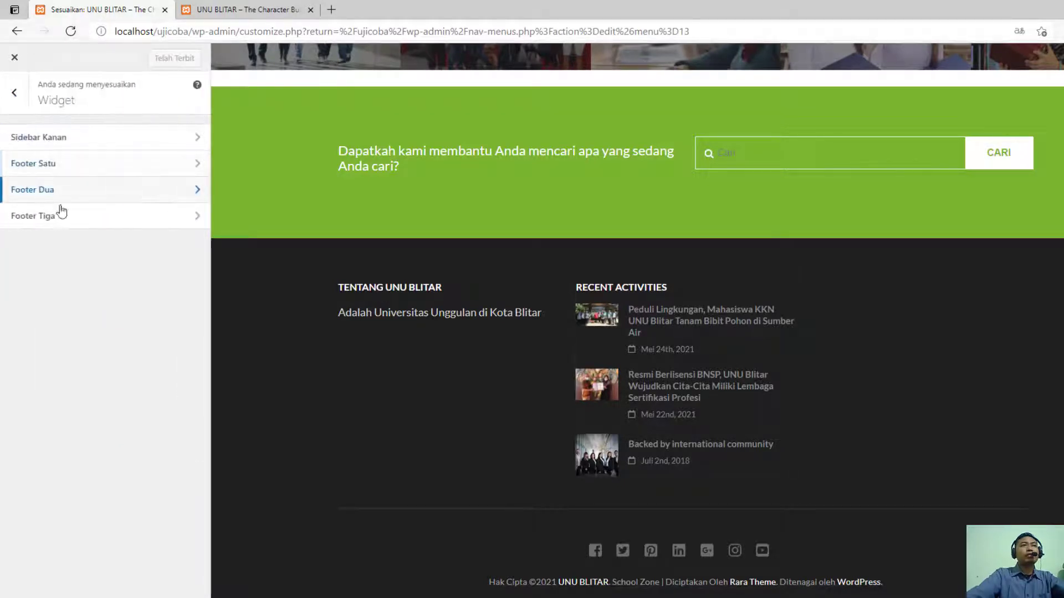
pyautogui.click(56, 215)
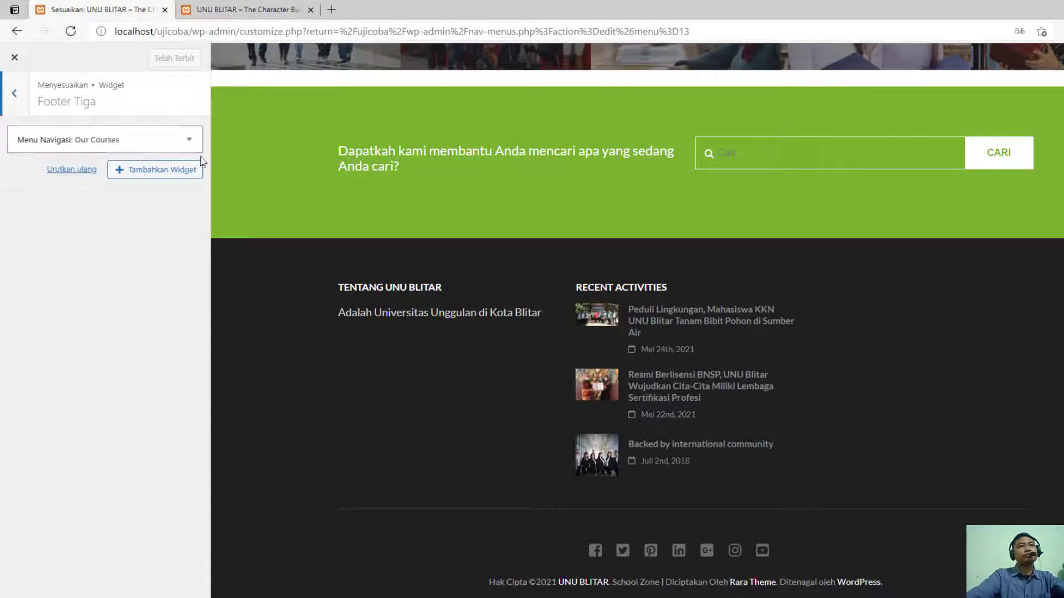
pyautogui.click(189, 140)
pyautogui.click(189, 140)
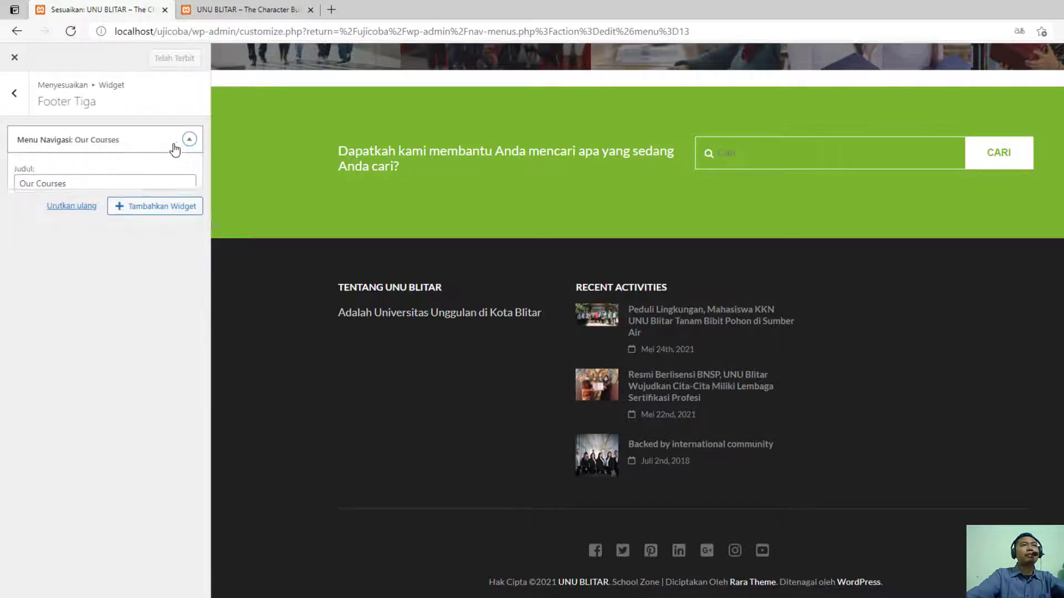
pyautogui.click(15, 96)
pyautogui.click(15, 94)
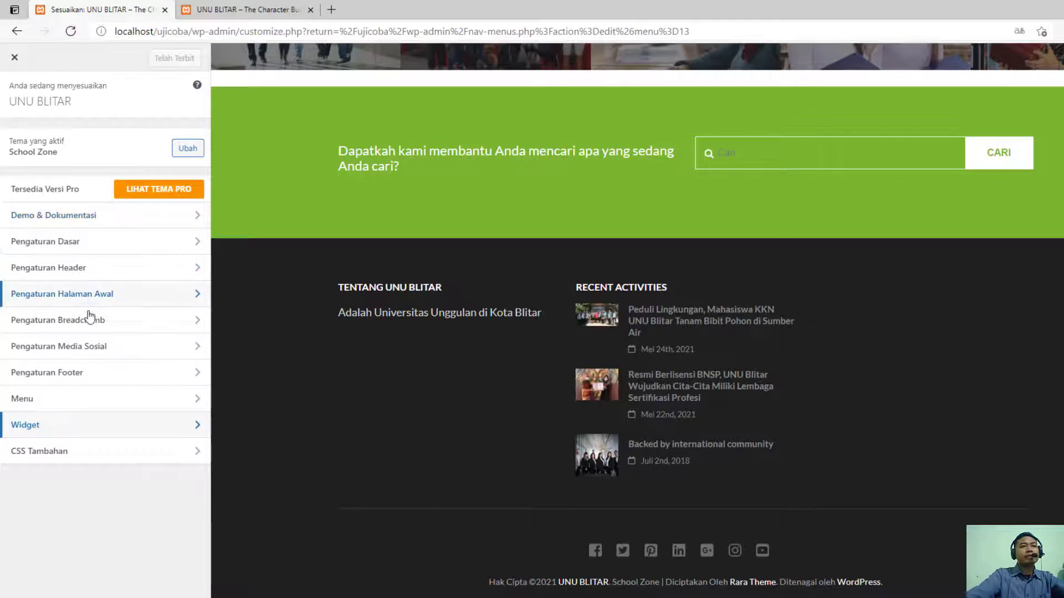
# - Examine the customizer's CSS Tambahan section and leave the customizer
pyautogui.click(86, 454)
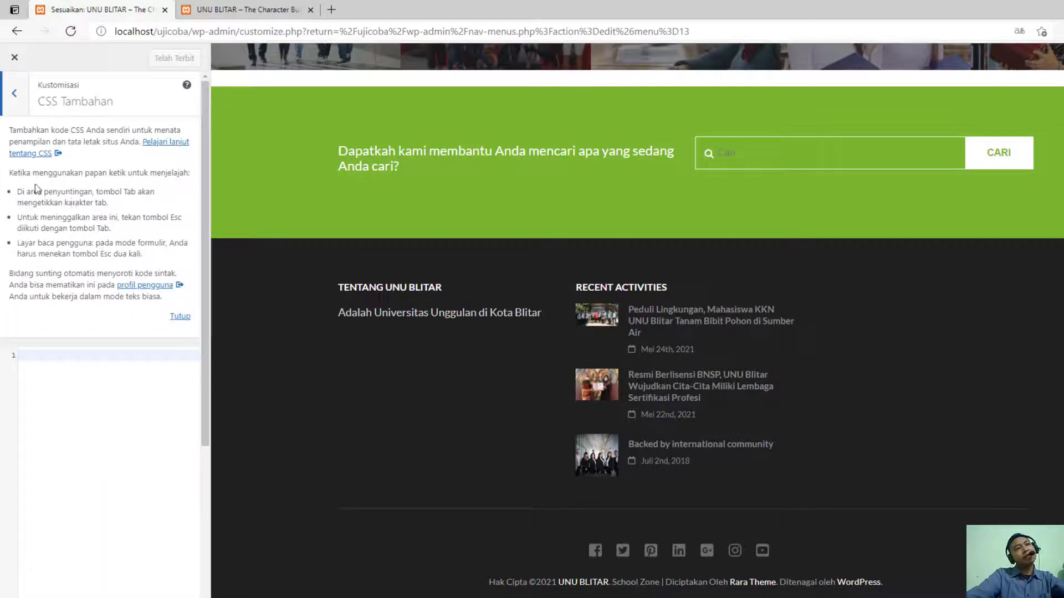
pyautogui.scroll(-3, 88, 268)
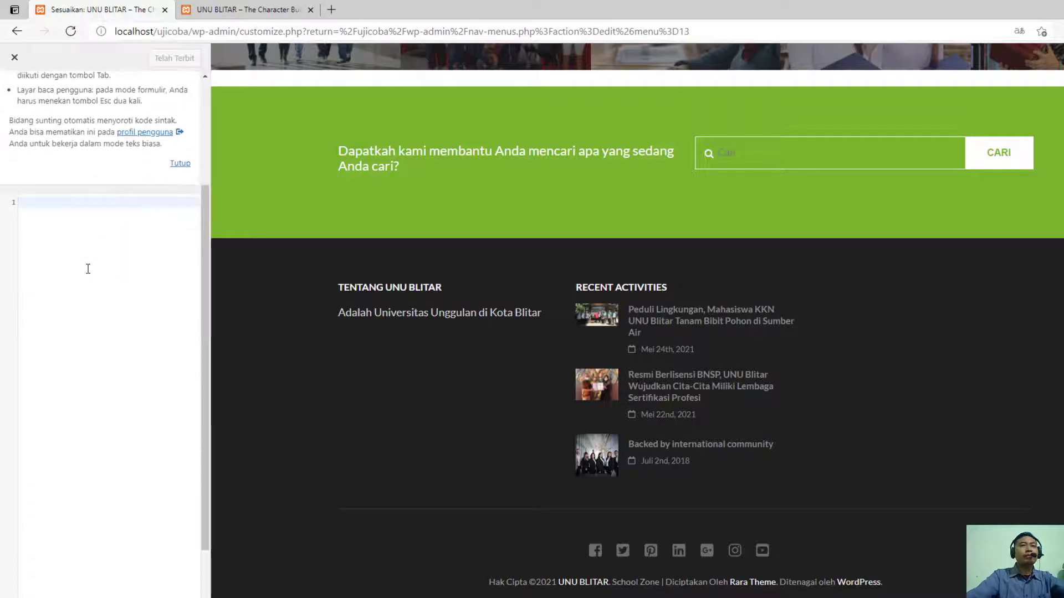
pyautogui.scroll(3, 88, 268)
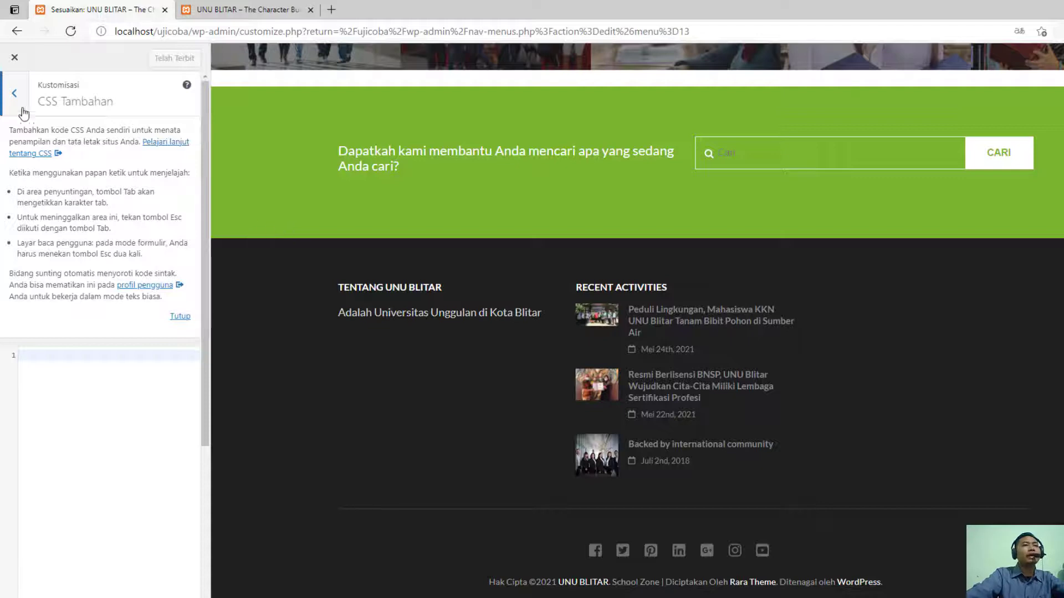
pyautogui.click(15, 93)
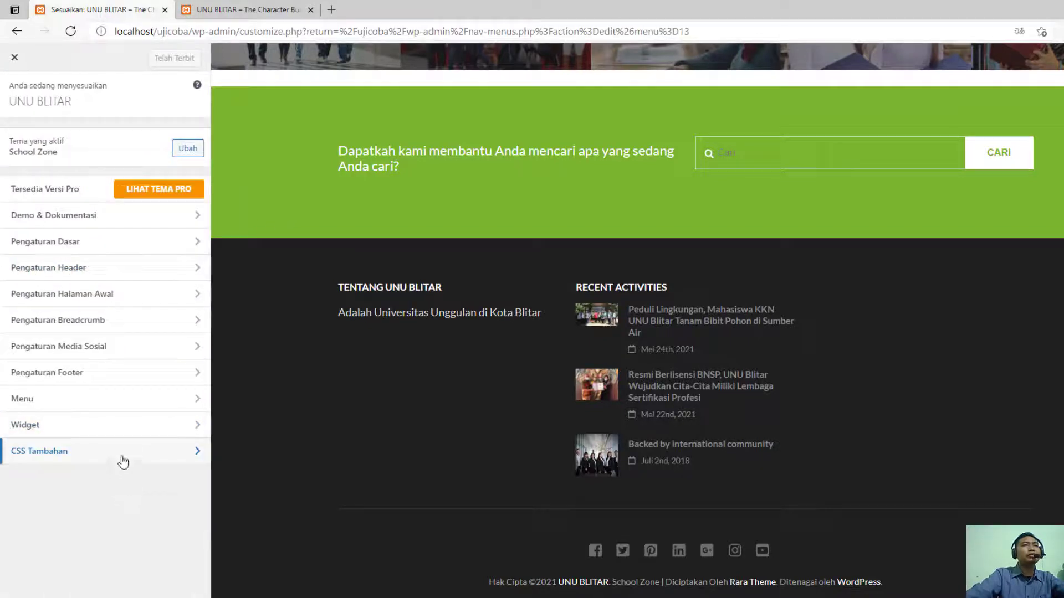
pyautogui.click(131, 425)
pyautogui.click(15, 93)
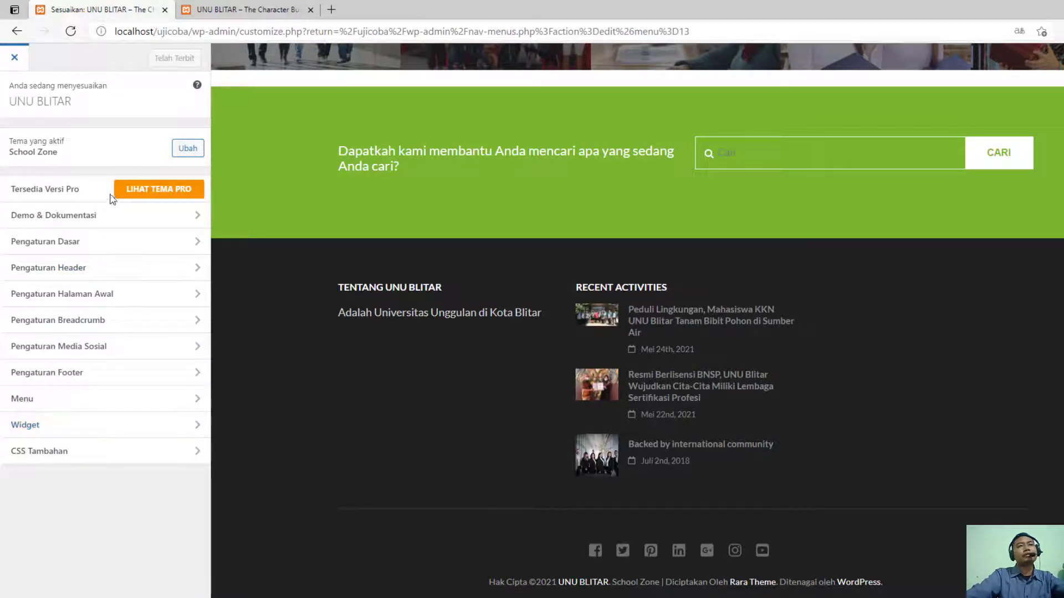
pyautogui.click(15, 60)
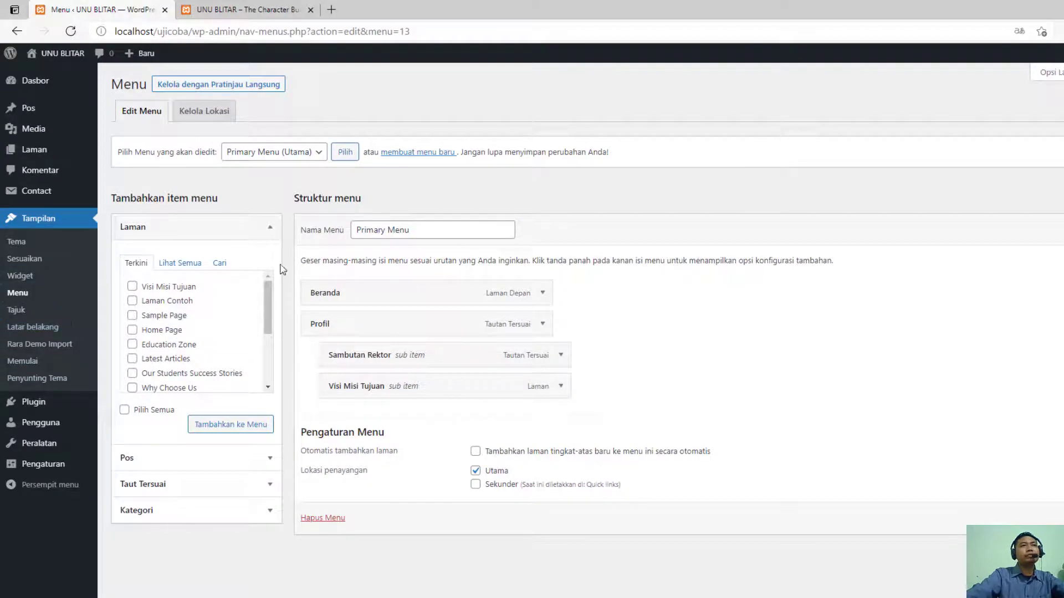
# - Open the Widget management page, and examine the live homepage and the sidebar of the "Peduli Lingkungan" article
pyautogui.click(21, 277)
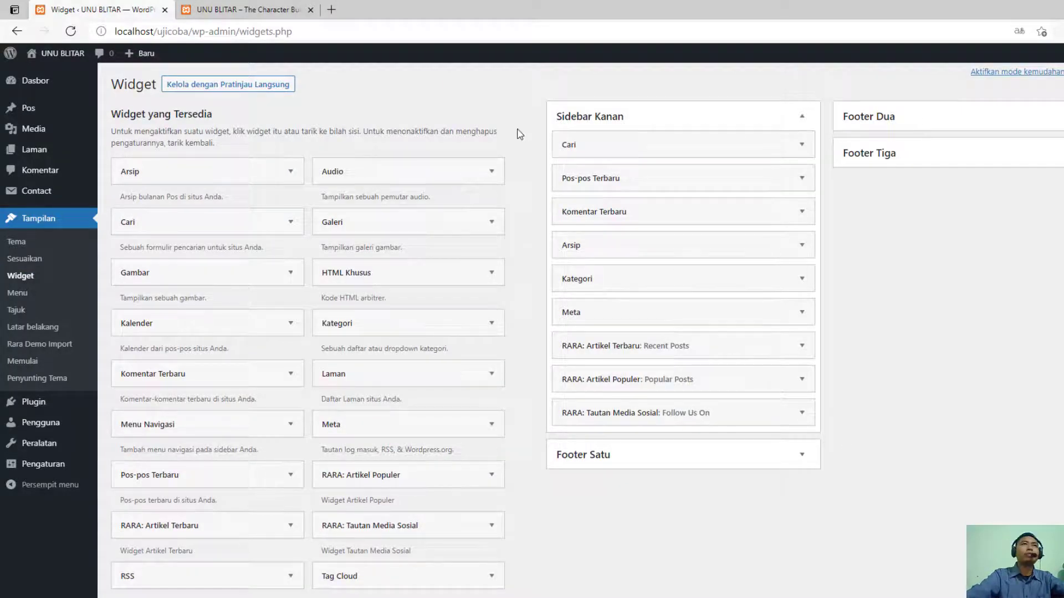
pyautogui.click(304, 8)
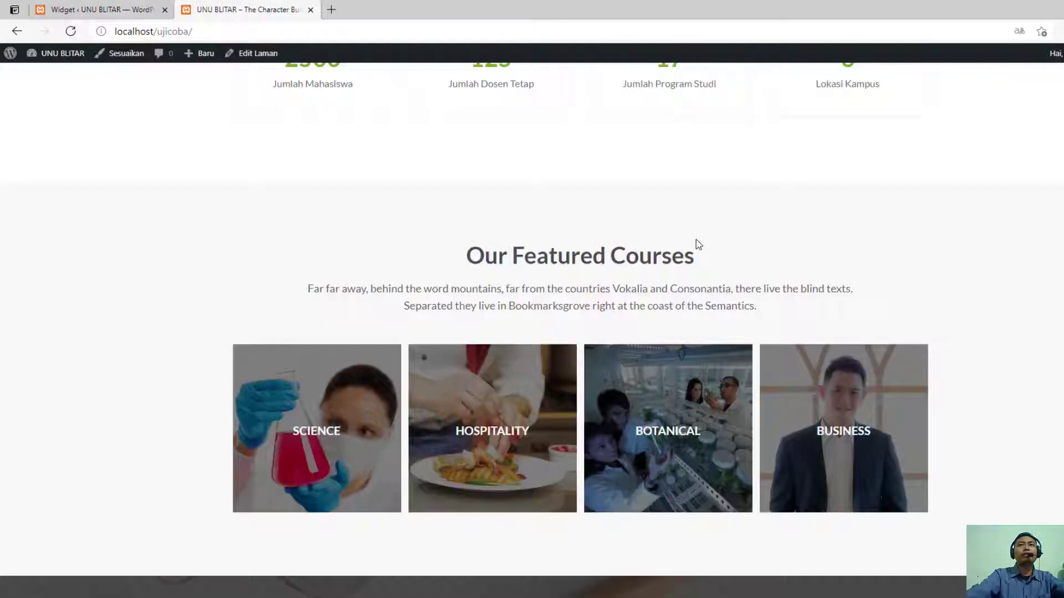
pyautogui.scroll(10, 673, 268)
pyautogui.scroll(-20, 561, 303)
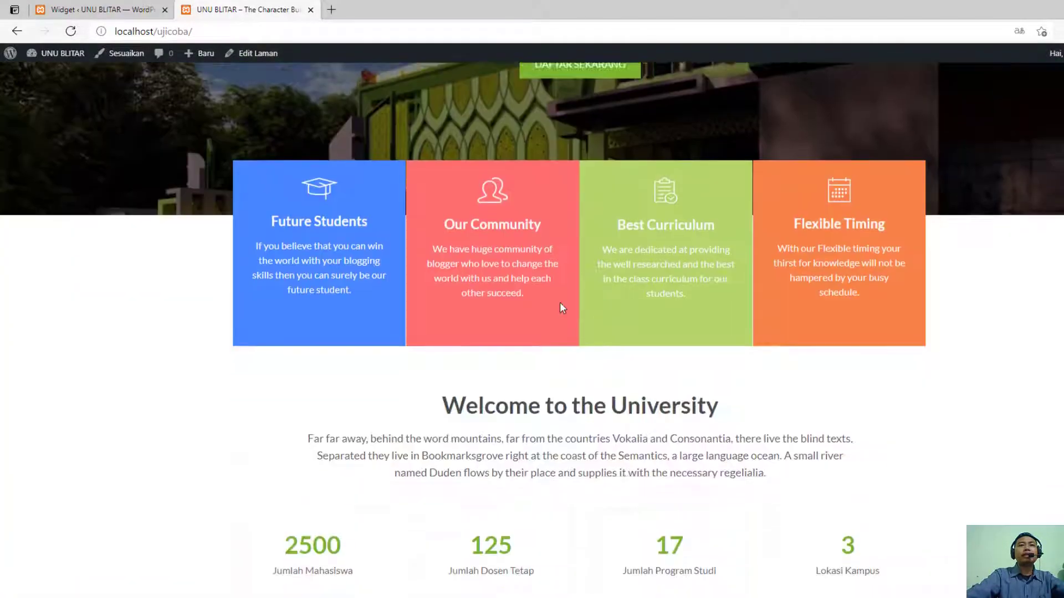
pyautogui.scroll(-13, 507, 401)
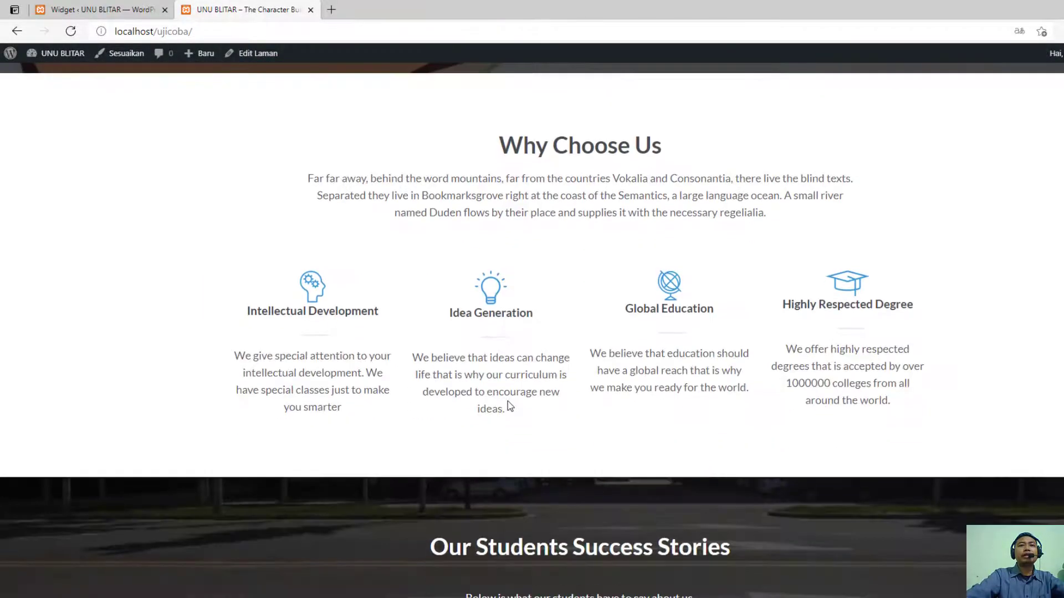
pyautogui.scroll(-7, 499, 480)
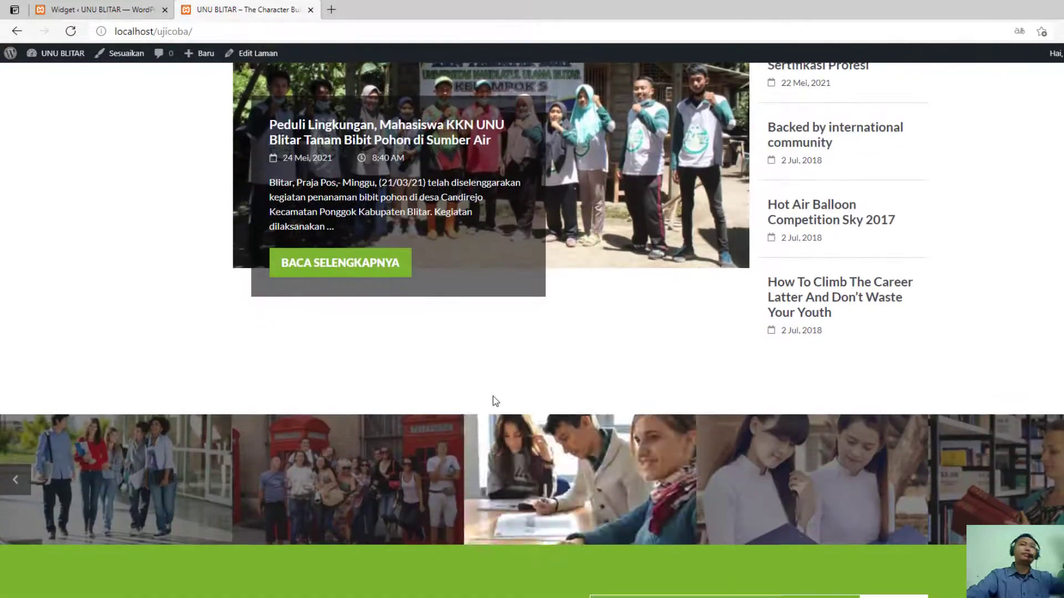
pyautogui.click(340, 263)
pyautogui.scroll(-3, 288, 298)
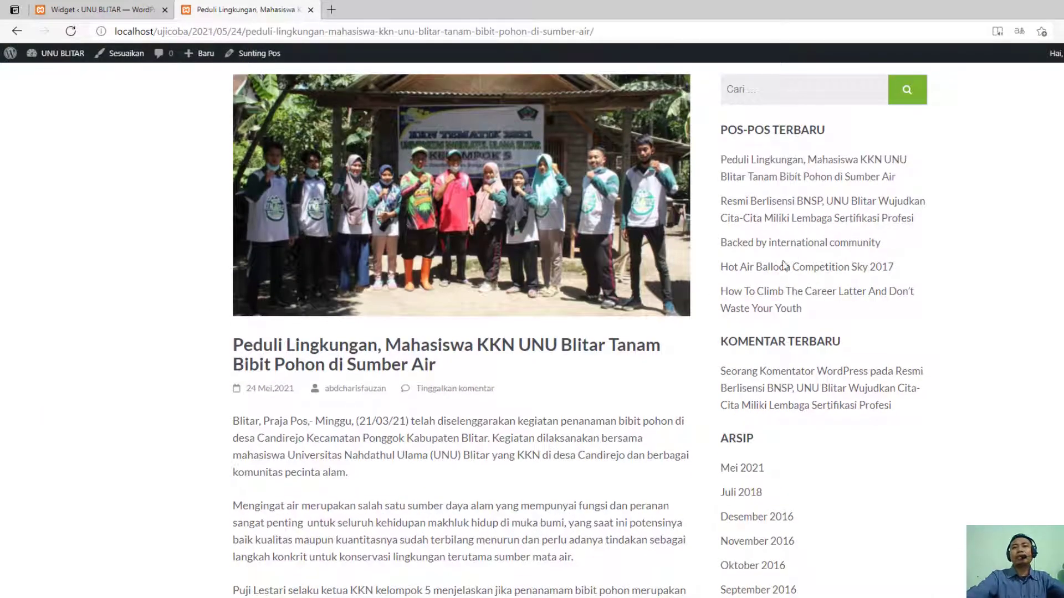
pyautogui.scroll(-4, 803, 375)
pyautogui.scroll(7, 777, 399)
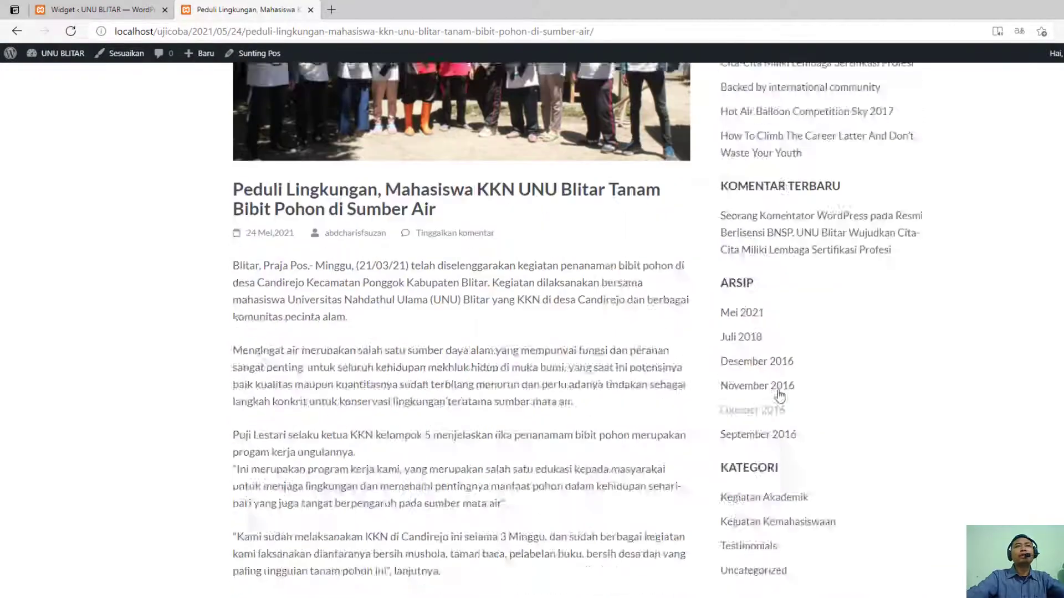
# - Remove the Komentar Terbaru widget from the Sidebar Kanan area
pyautogui.click(123, 10)
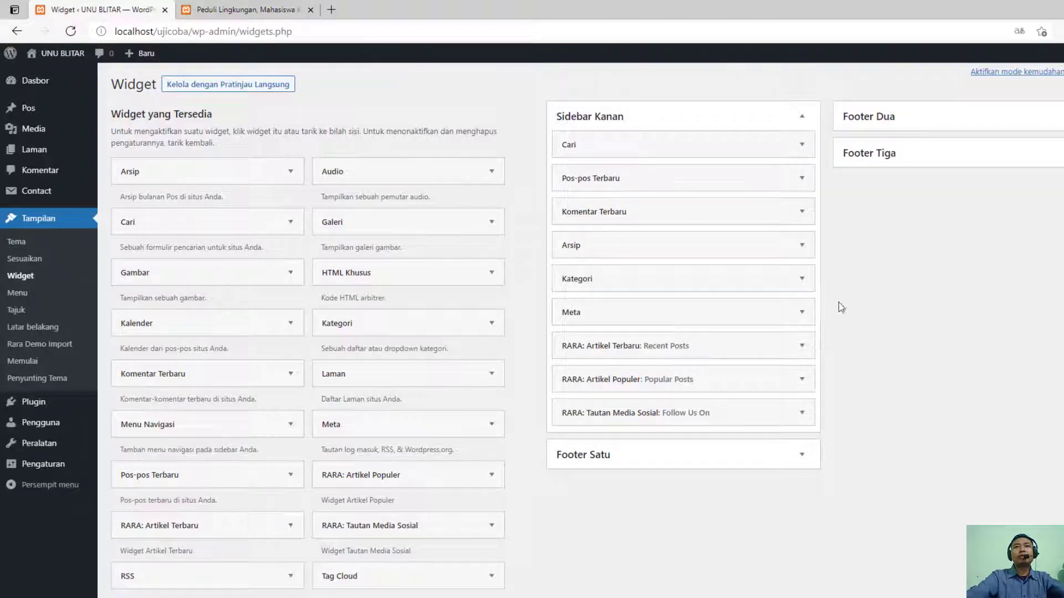
pyautogui.click(800, 213)
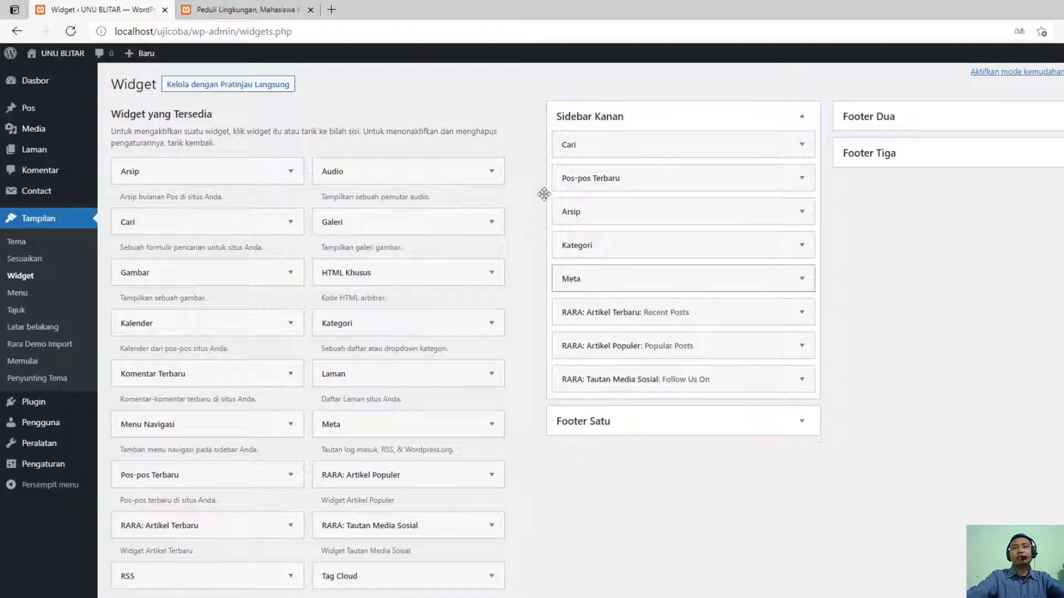
# - Reload the "Peduli Lingkungan" article page and examine which widgets its sidebar shows
pyautogui.click(289, 6)
pyautogui.scroll(-3, 875, 424)
pyautogui.moveTo(878, 419); pyautogui.dragTo(713, 336)
pyautogui.click(932, 402)
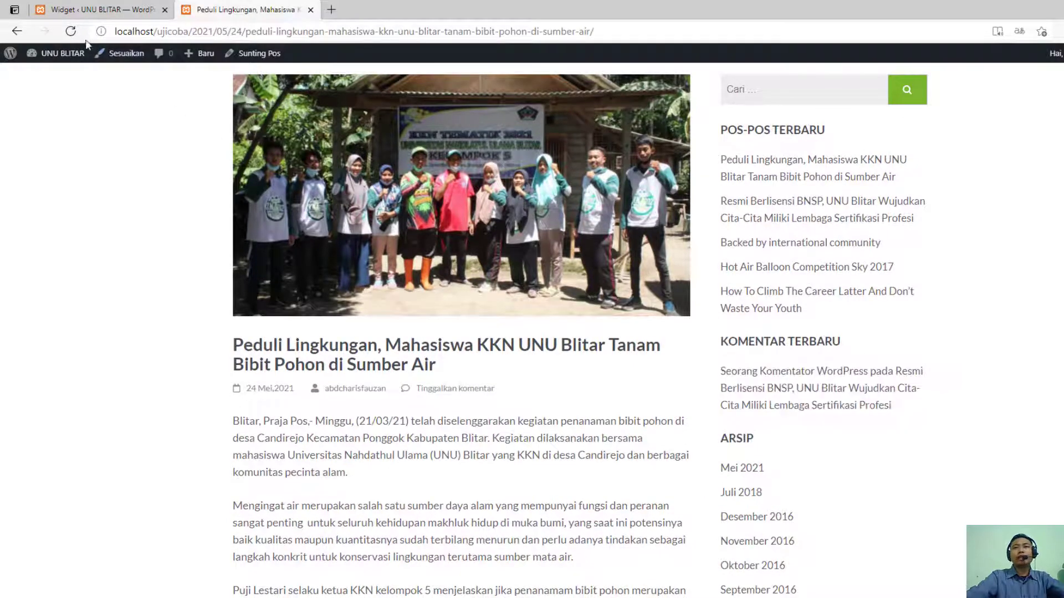
pyautogui.click(71, 31)
pyautogui.scroll(-7, 649, 347)
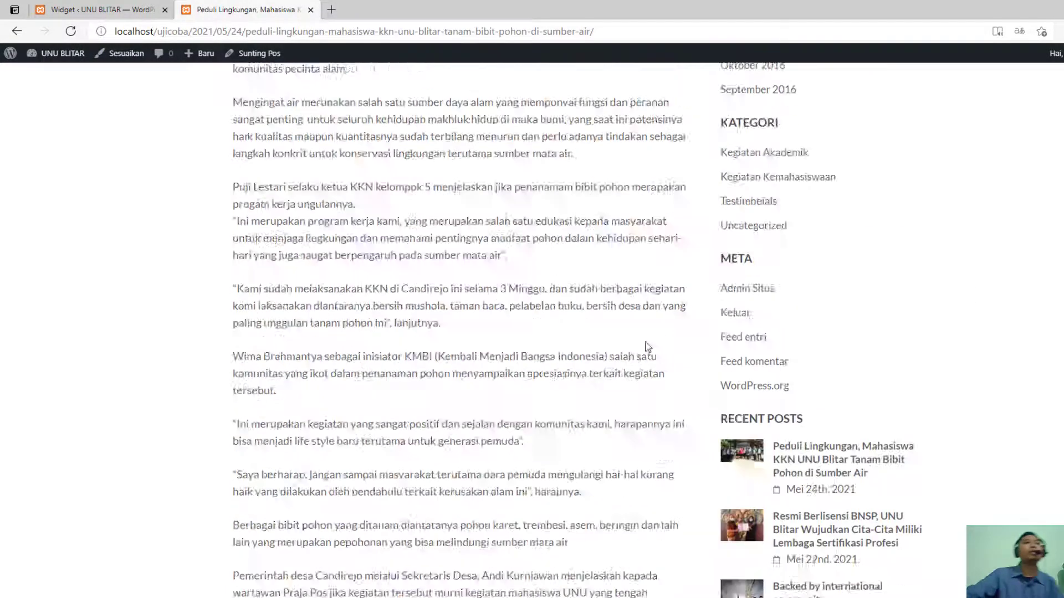
pyautogui.scroll(-8, 648, 347)
pyautogui.scroll(4, 576, 344)
# - Look at the Tajuk header image settings and the list of available widgets
pyautogui.click(103, 10)
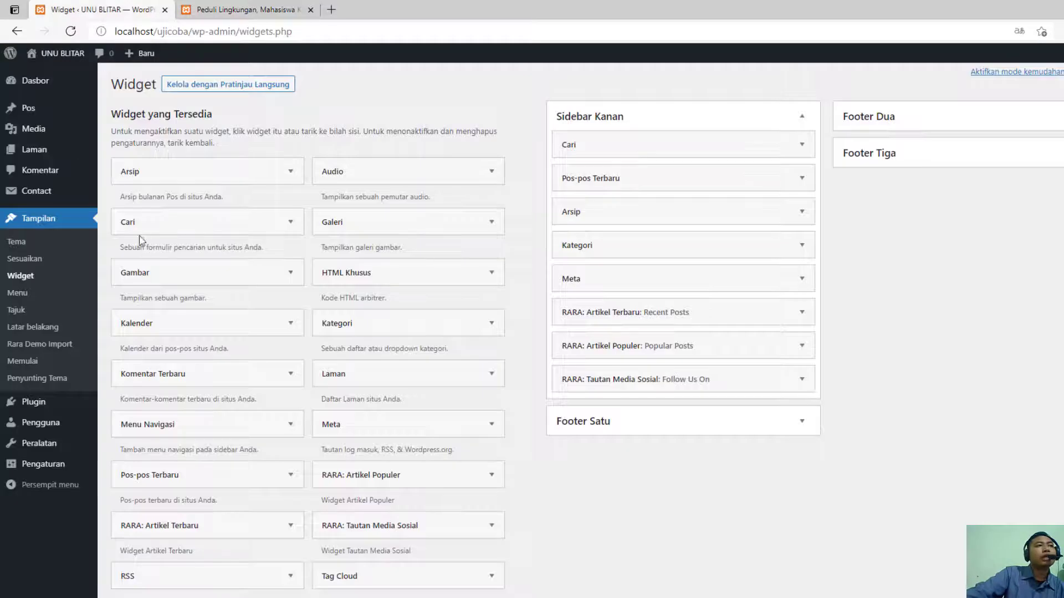
pyautogui.click(33, 311)
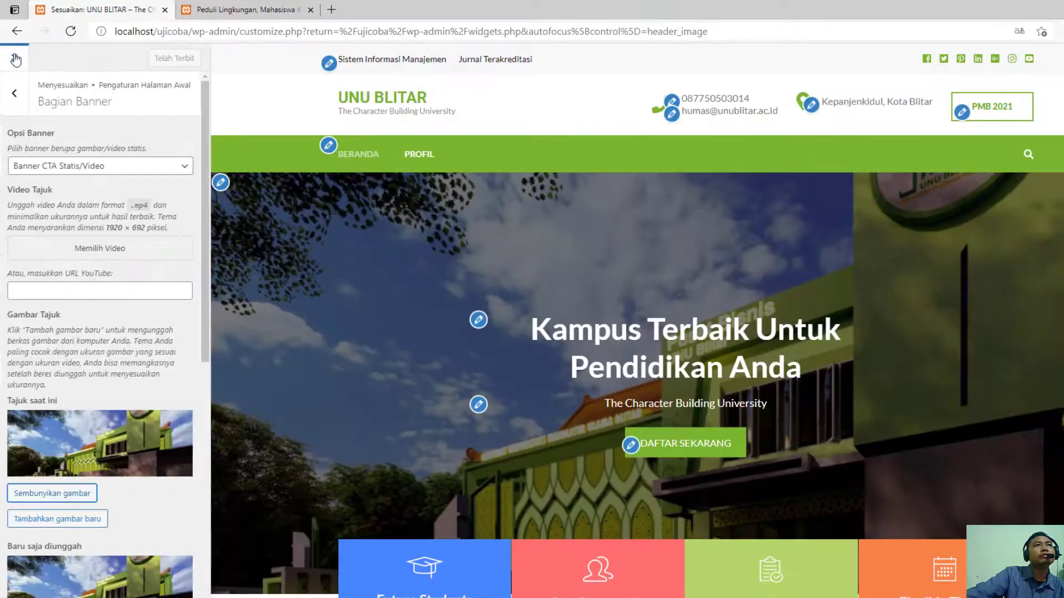
pyautogui.click(15, 59)
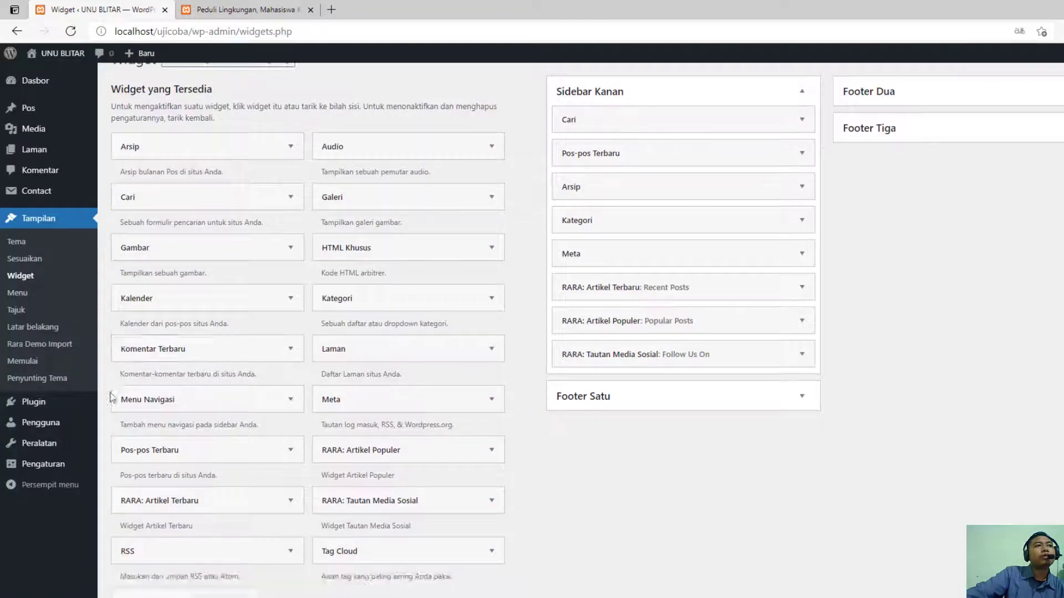
pyautogui.scroll(-3, 110, 397)
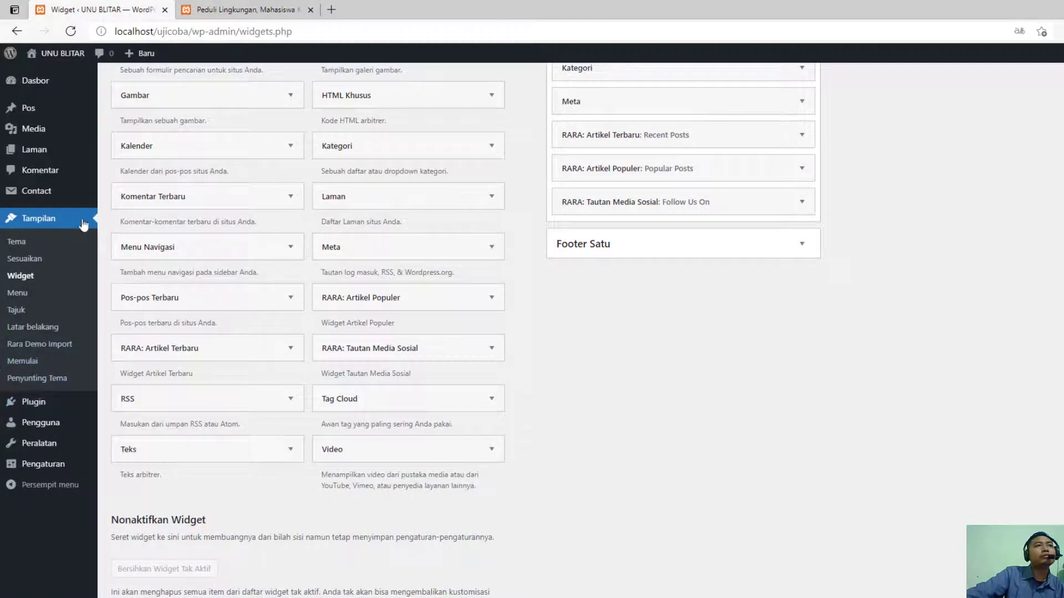
# - View the installed themes and open the list of all site users
pyautogui.click(54, 221)
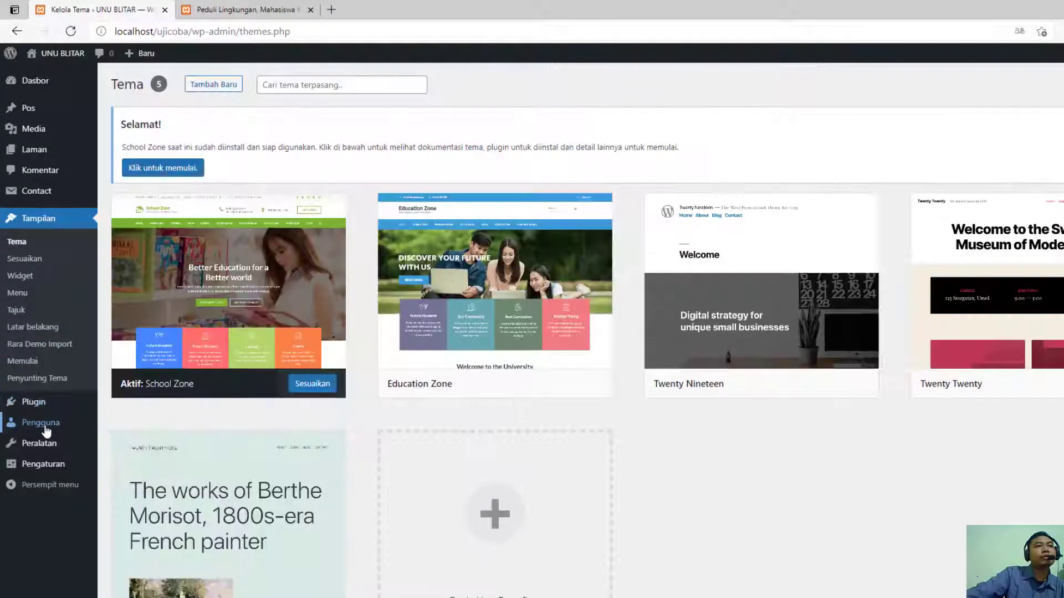
pyautogui.moveTo(51, 427)
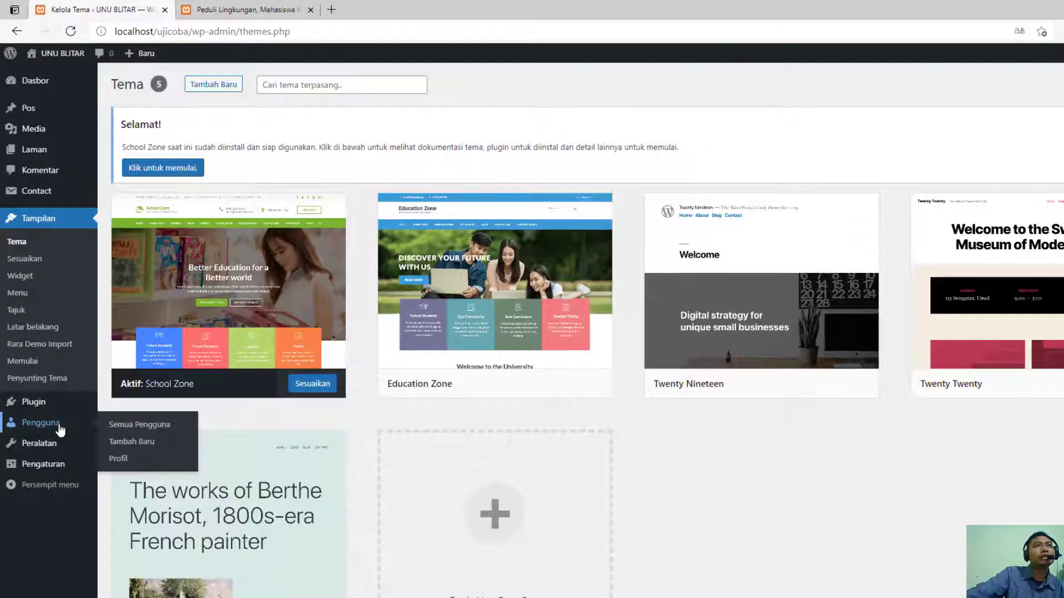
pyautogui.click(46, 433)
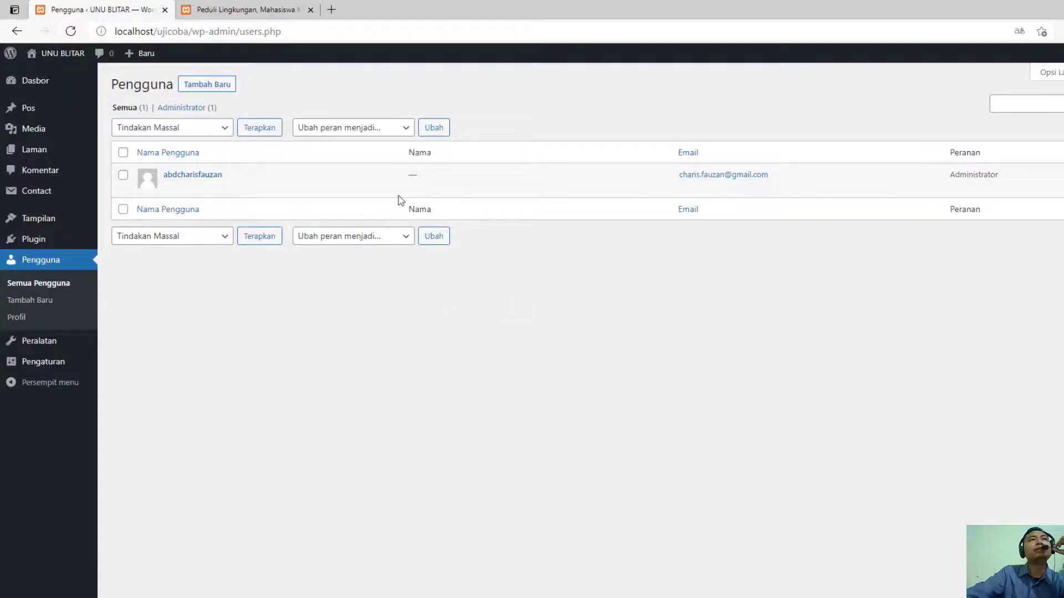
# - Open the new user form, look at the available Peranan roles, and return to the list of all users
pyautogui.click(209, 84)
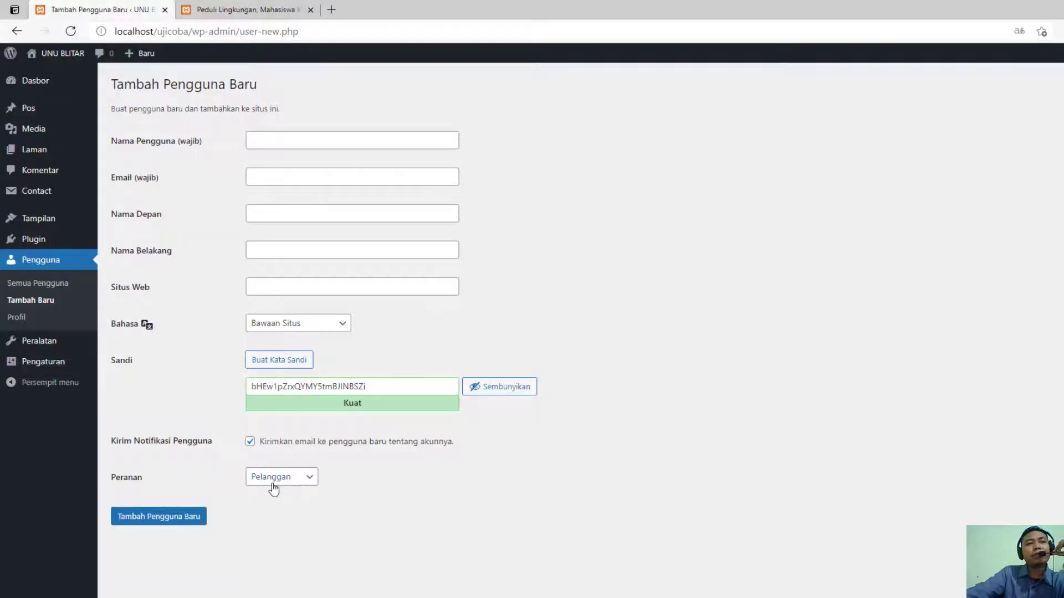
pyautogui.click(303, 481)
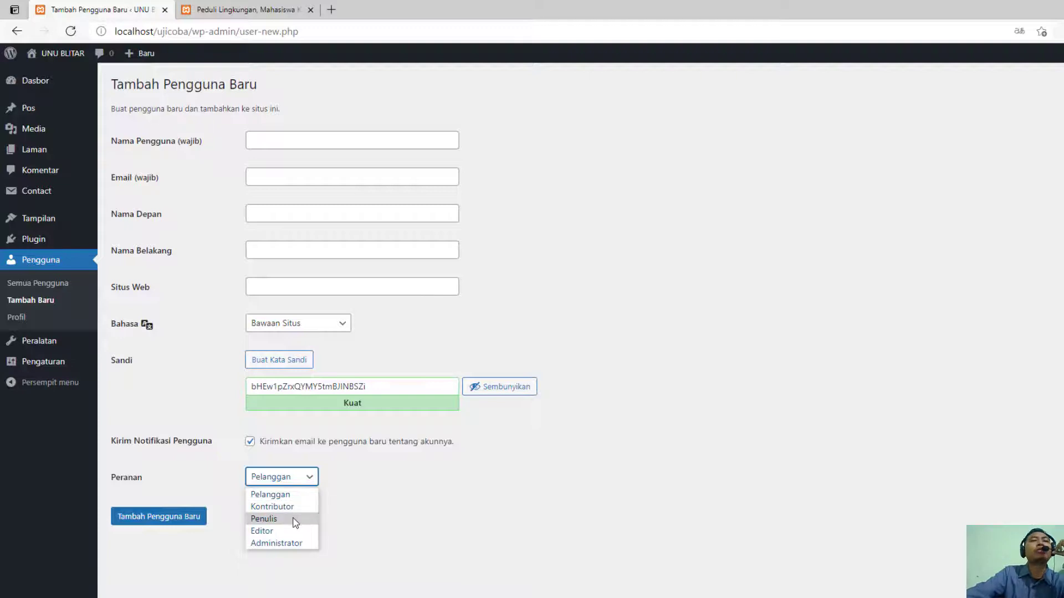
pyautogui.click(427, 538)
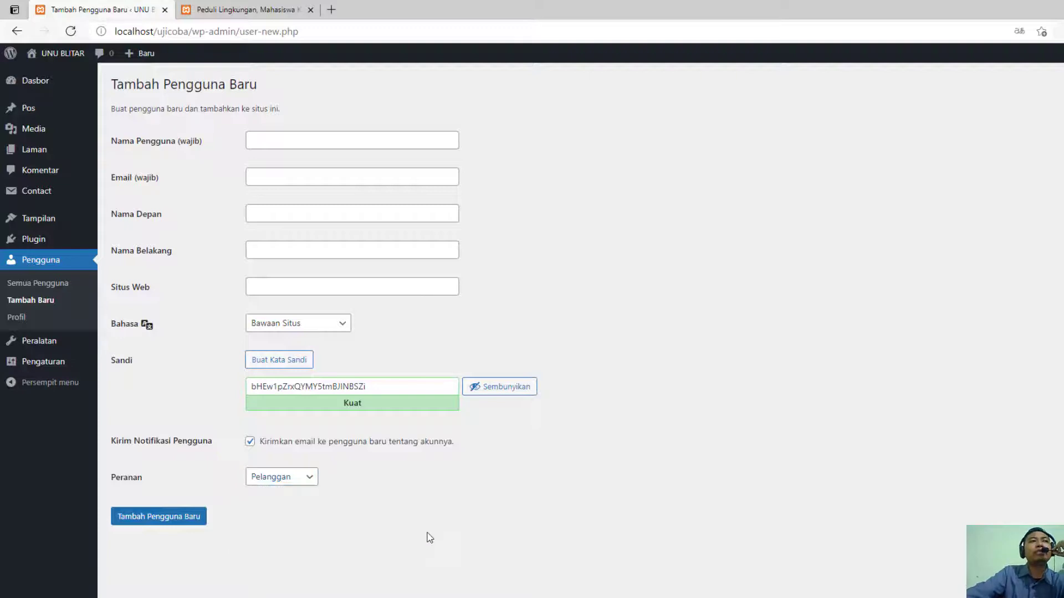
pyautogui.click(44, 284)
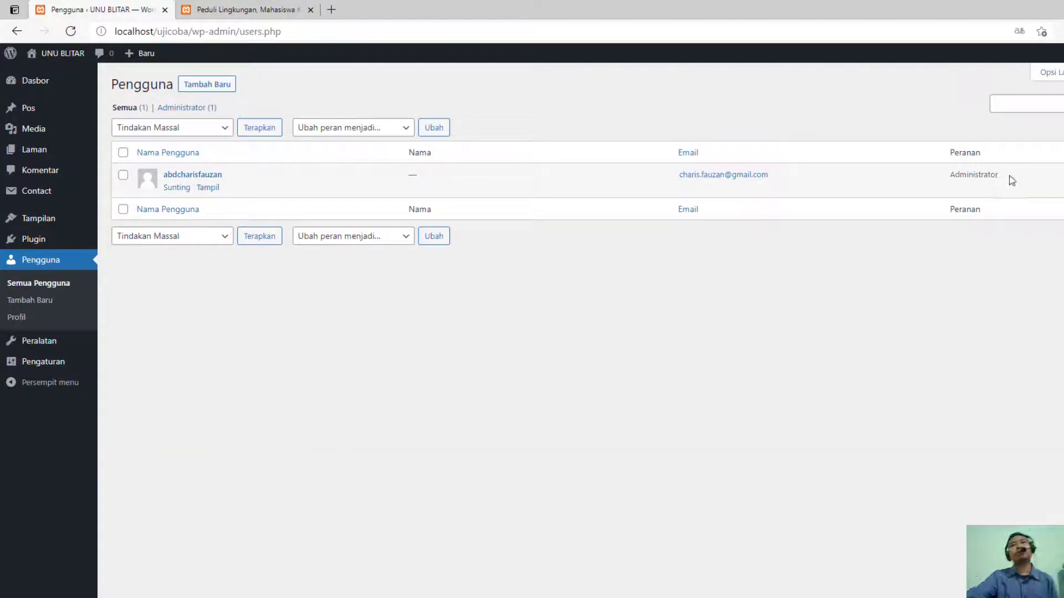
pyautogui.moveTo(1012, 181); pyautogui.dragTo(933, 177)
pyautogui.click(910, 331)
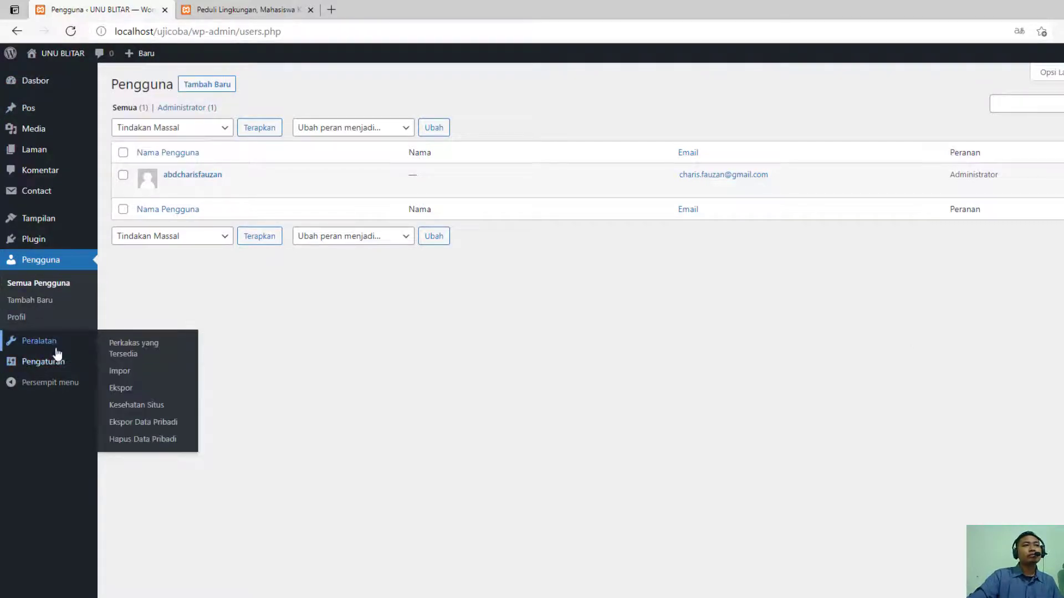
# - Look through the site's Pengaturan pages: Umum, Menulis, Membaca and Diskusi
pyautogui.moveTo(62, 367)
pyautogui.moveTo(65, 345)
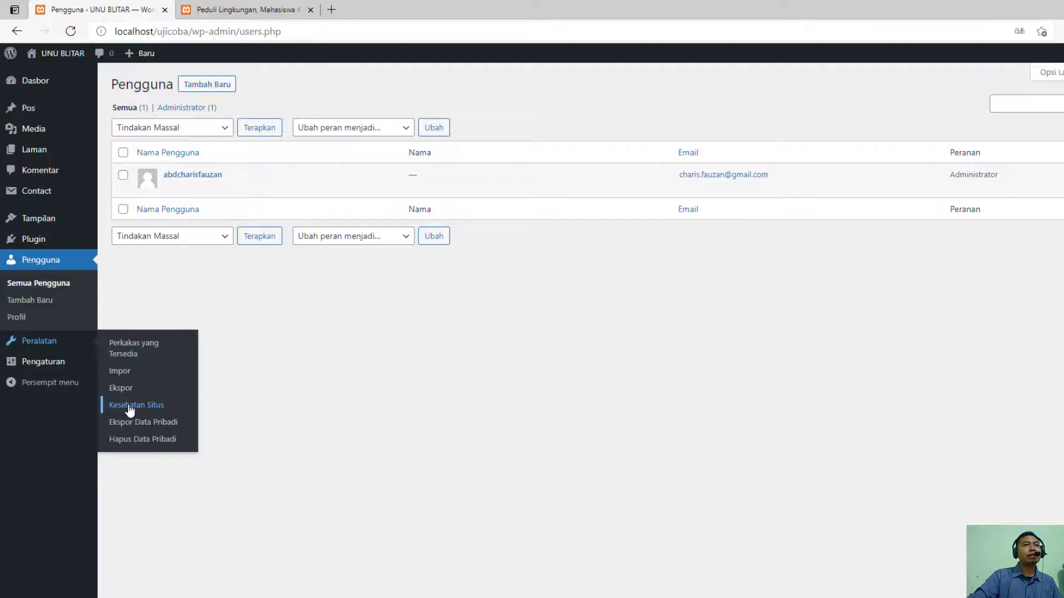
pyautogui.click(49, 361)
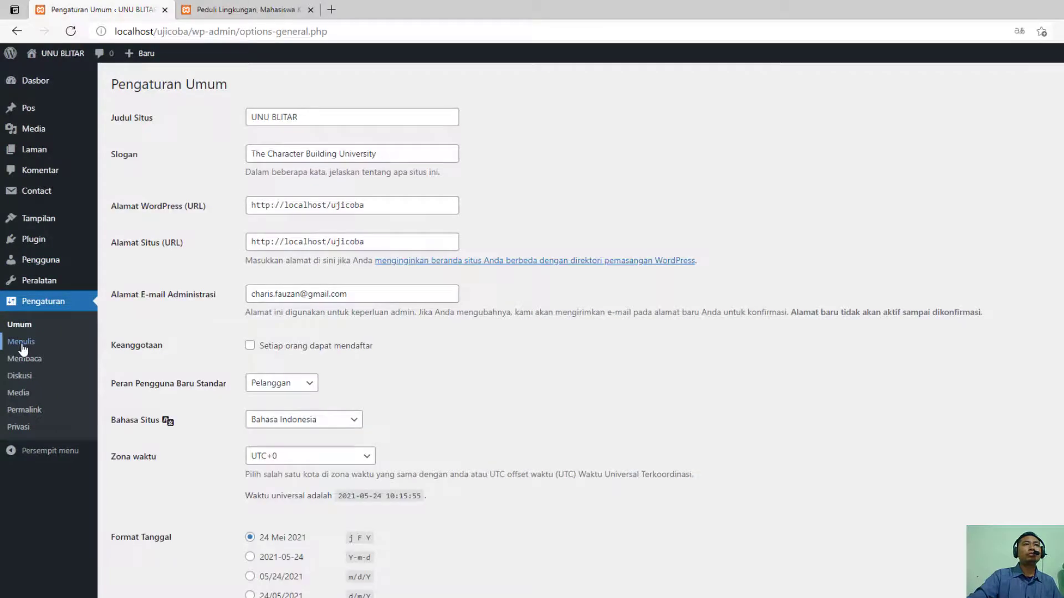
pyautogui.scroll(-3, 240, 373)
pyautogui.scroll(3, 159, 392)
pyautogui.click(34, 342)
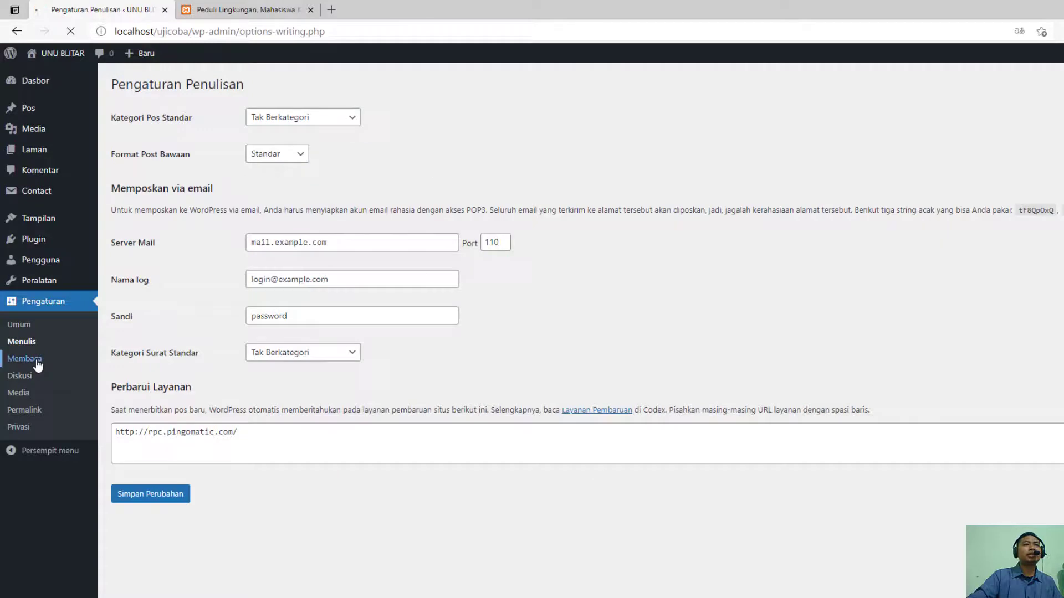
pyautogui.click(37, 359)
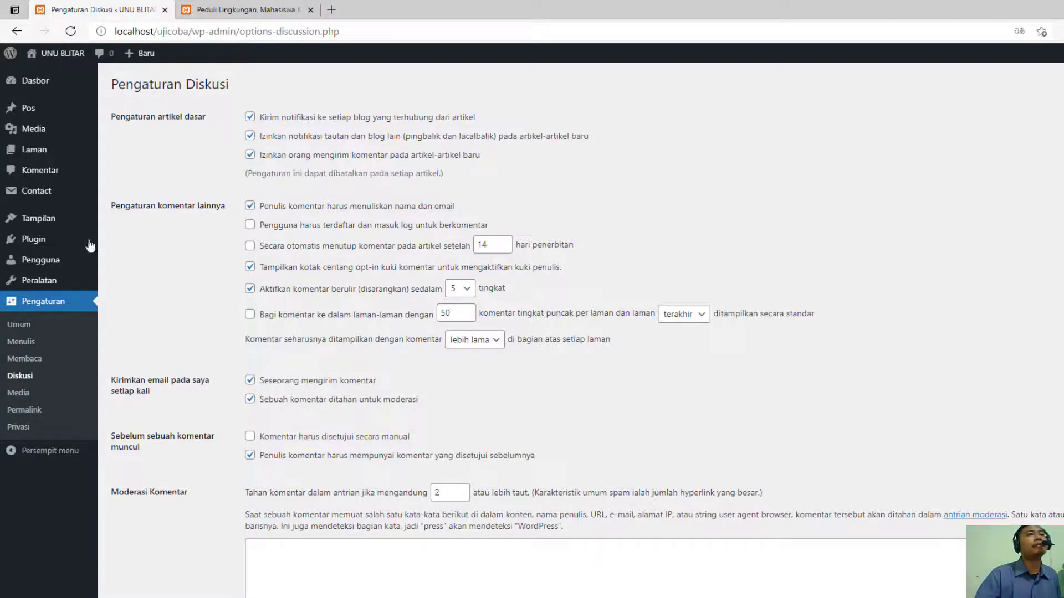
# - View the installed themes, then open the public site's home page and examine its header and banner
pyautogui.moveTo(40, 221)
pyautogui.click(144, 227)
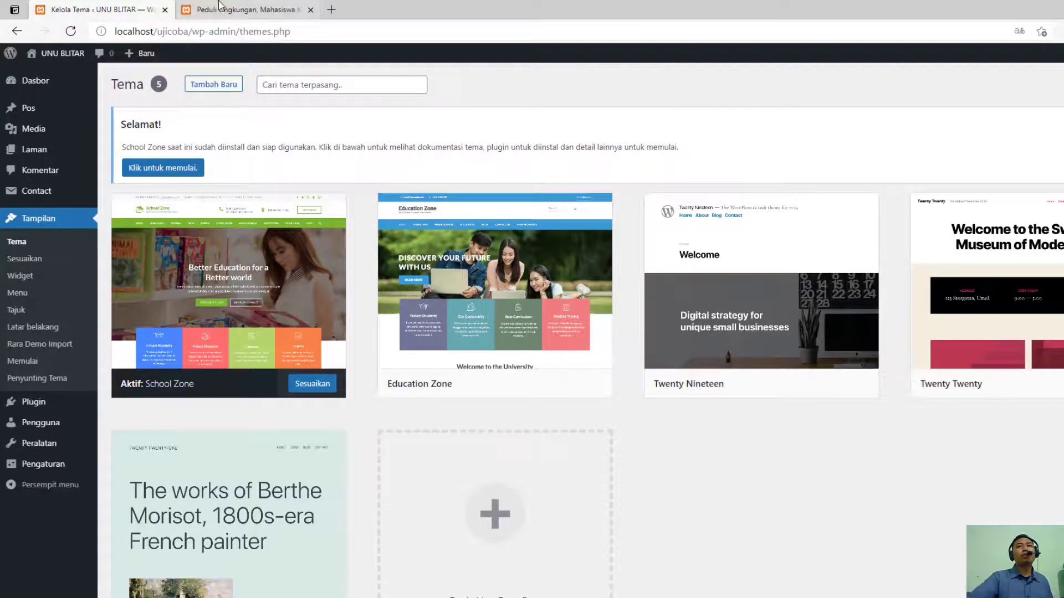
pyautogui.click(246, 9)
pyautogui.scroll(1, 371, 211)
pyautogui.click(279, 118)
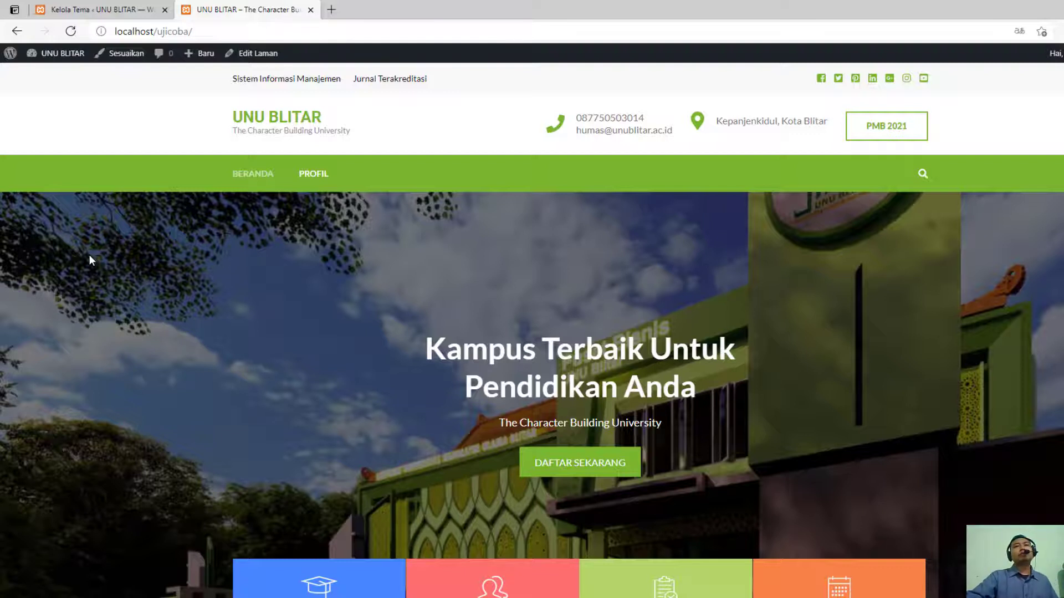
pyautogui.scroll(-10, 88, 254)
pyautogui.scroll(8, 189, 304)
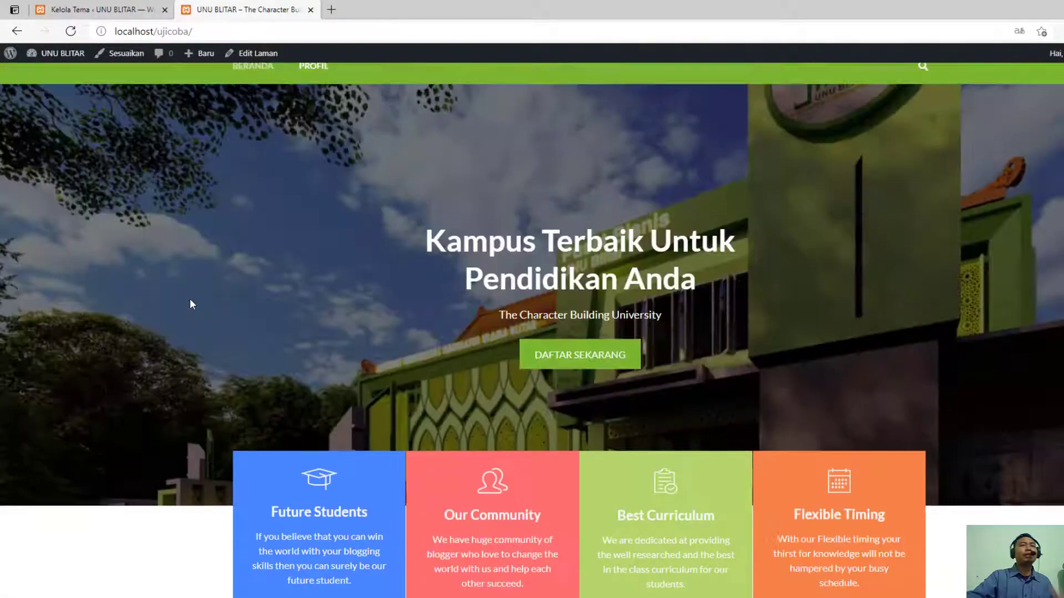
pyautogui.scroll(2, 190, 304)
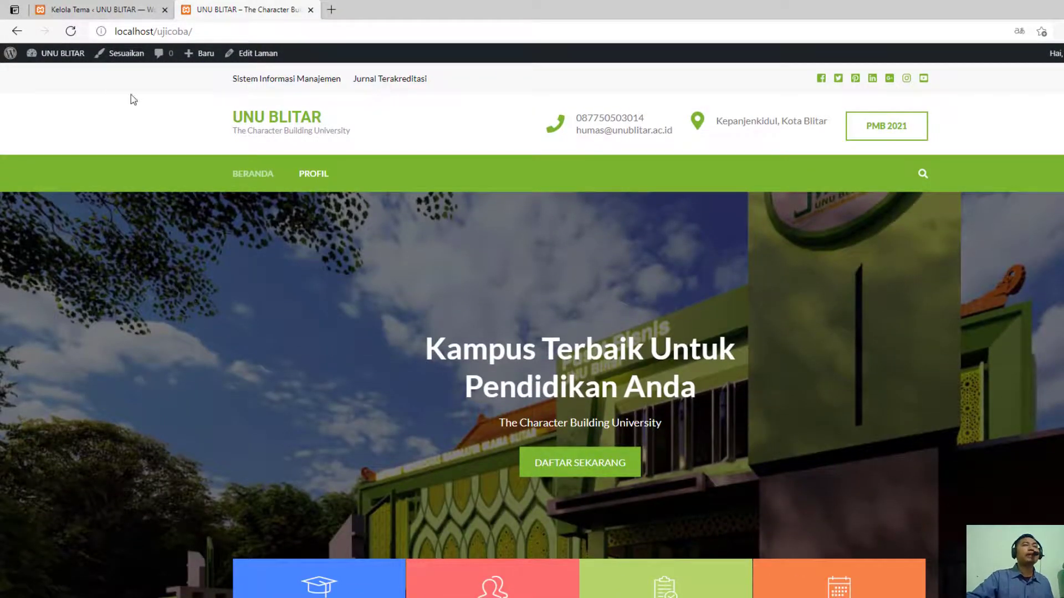
# - Compare the installed themes page with the live home page's banner and feature boxes
pyautogui.click(94, 10)
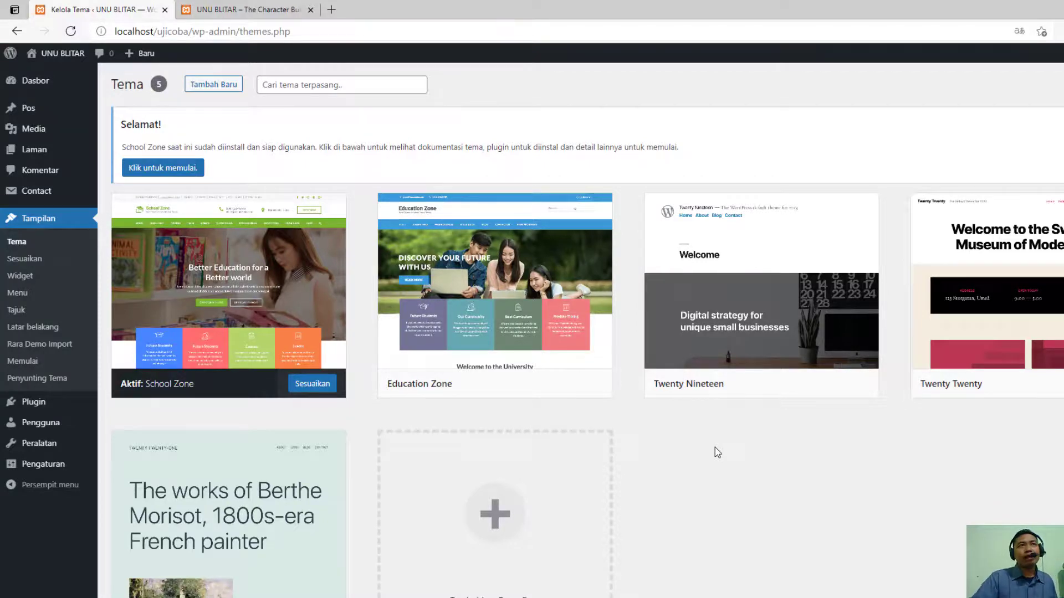
pyautogui.click(250, 9)
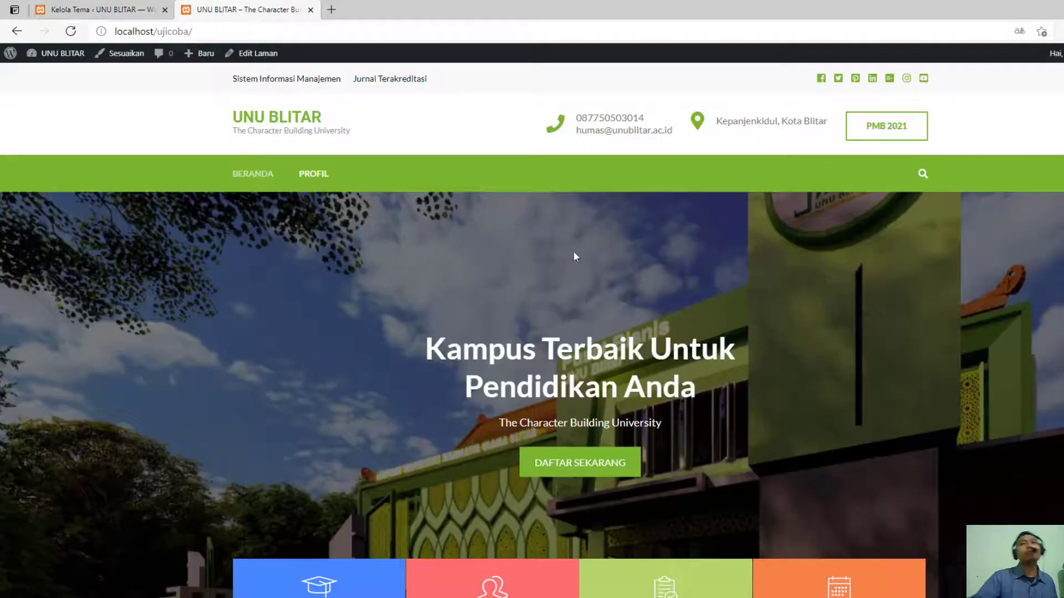
pyautogui.scroll(-10, 438, 194)
pyautogui.scroll(10, 168, 70)
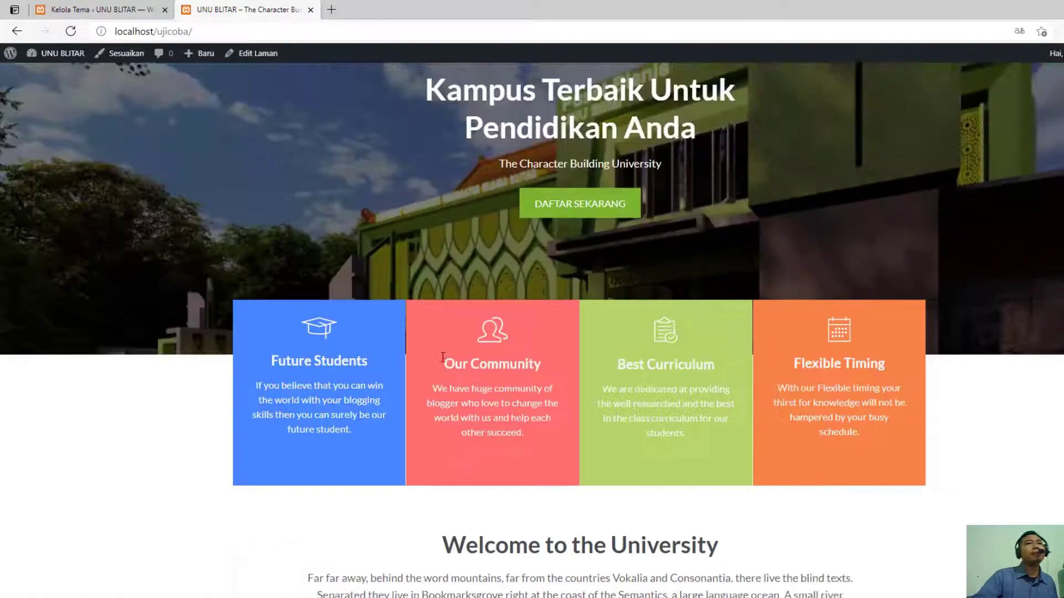
pyautogui.click(100, 9)
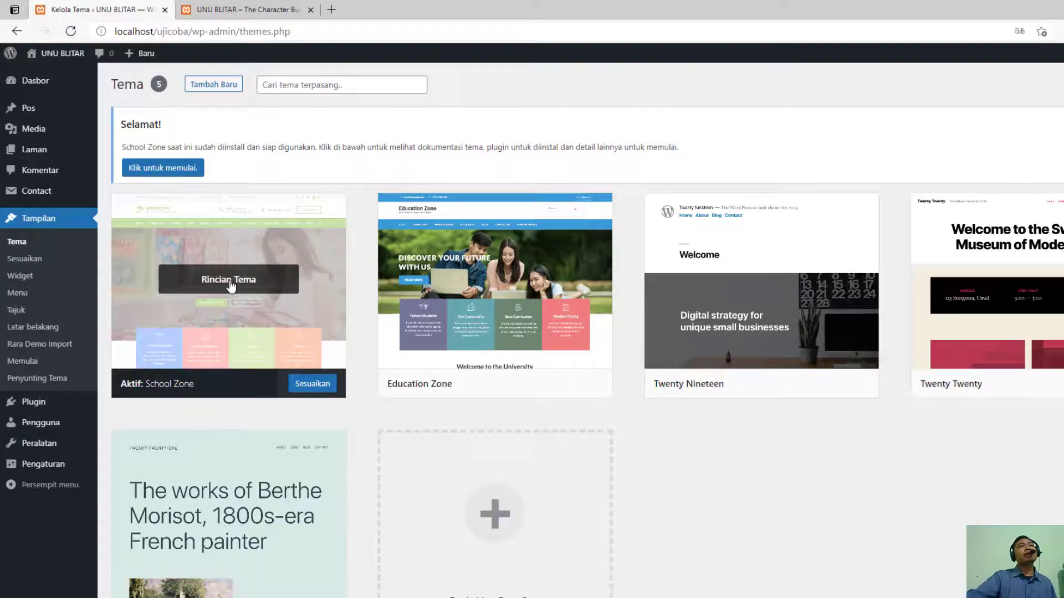
# - Examine the list of all posts, open the "Gallery" post in the editor, and return to the list
pyautogui.click(54, 109)
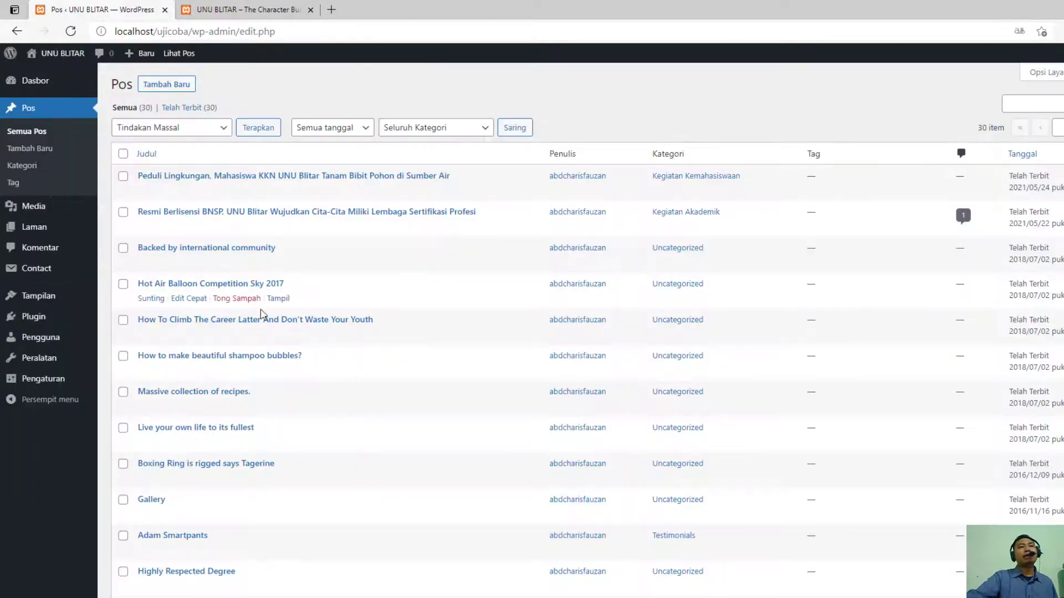
pyautogui.scroll(-5, 265, 341)
pyautogui.scroll(6, 265, 341)
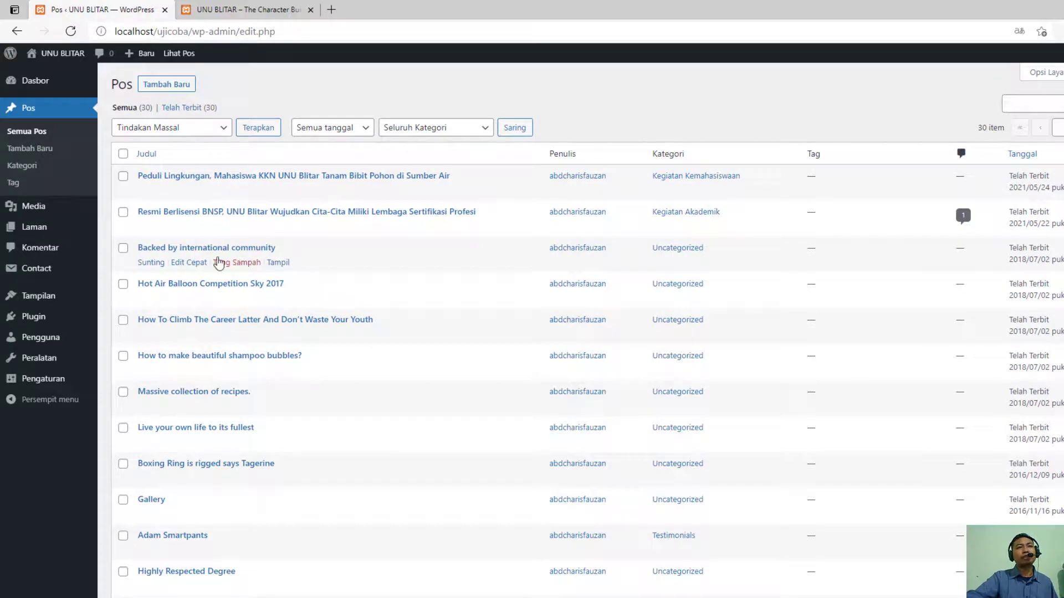
pyautogui.scroll(-6, 240, 301)
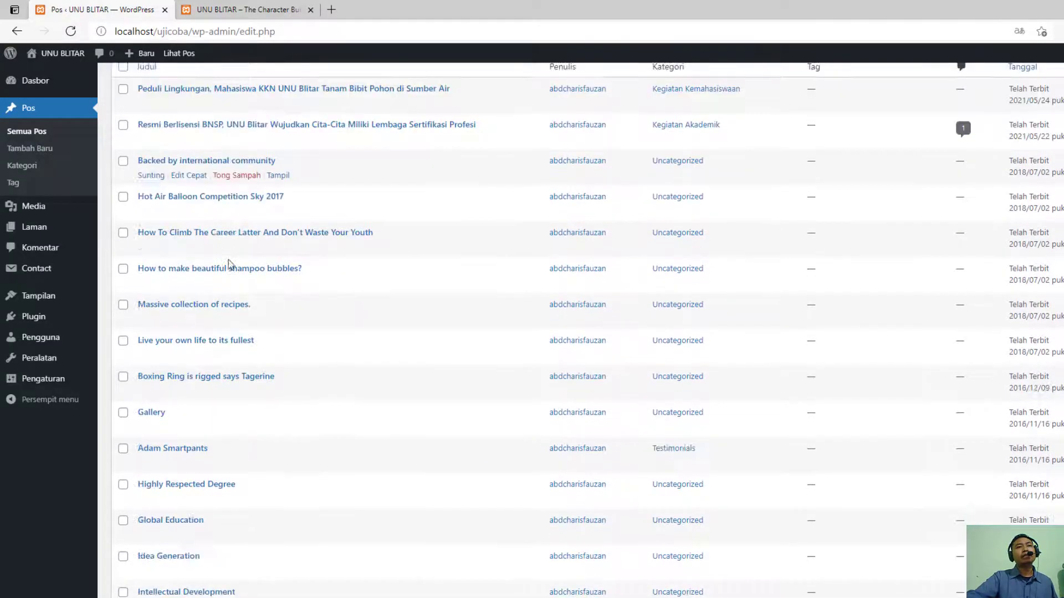
pyautogui.scroll(3, 240, 302)
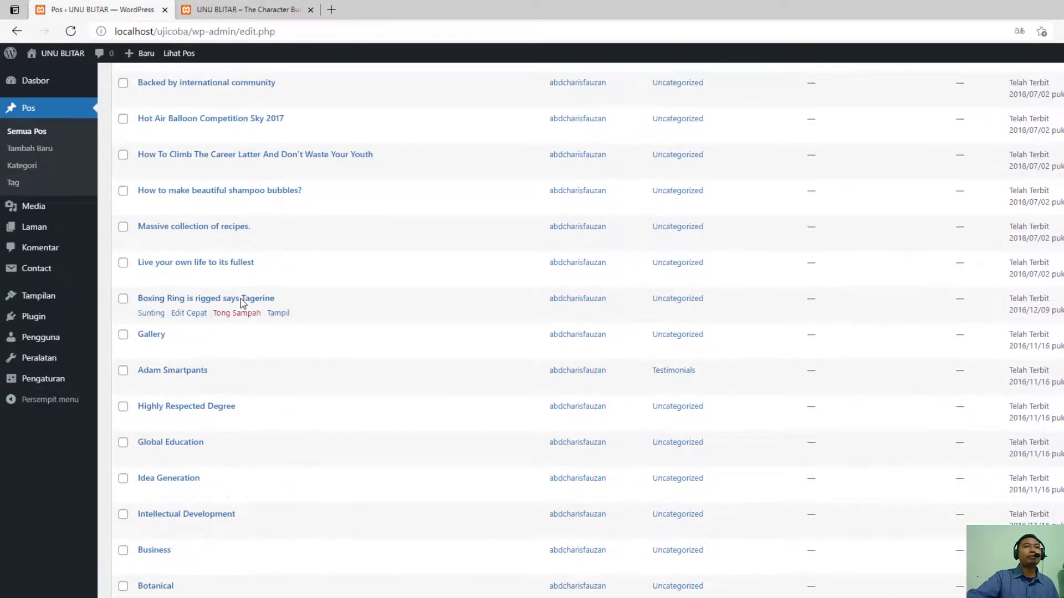
pyautogui.scroll(-3, 240, 301)
pyautogui.scroll(5, 215, 448)
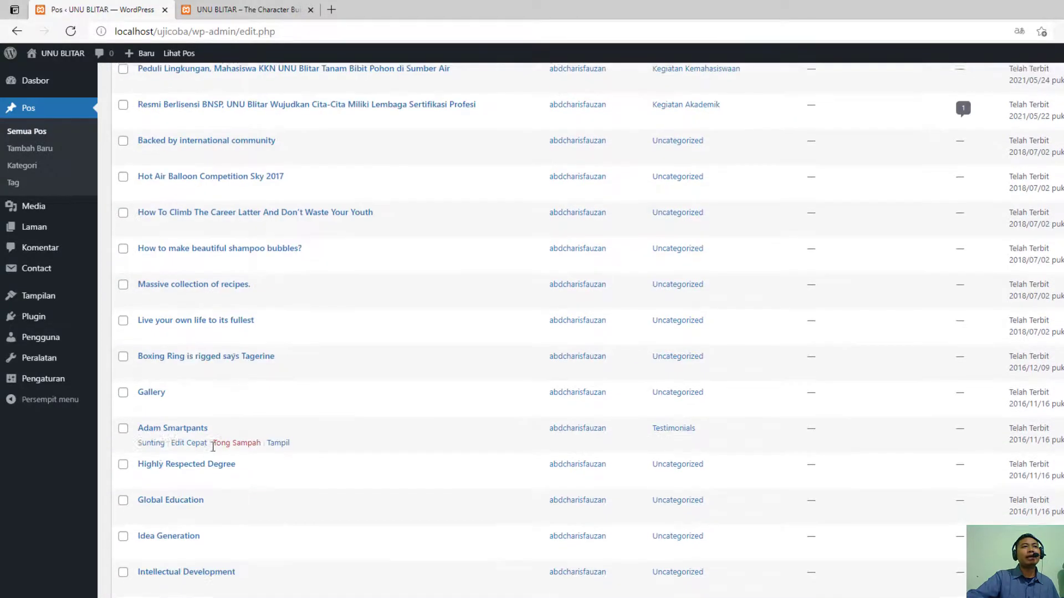
pyautogui.scroll(-3, 178, 287)
pyautogui.click(147, 263)
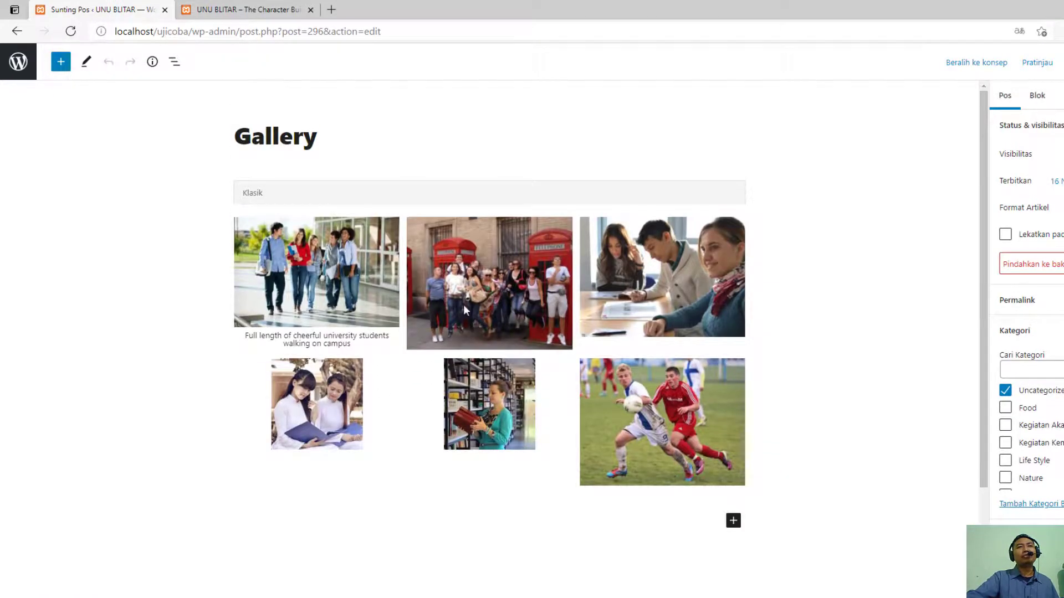
pyautogui.click(18, 61)
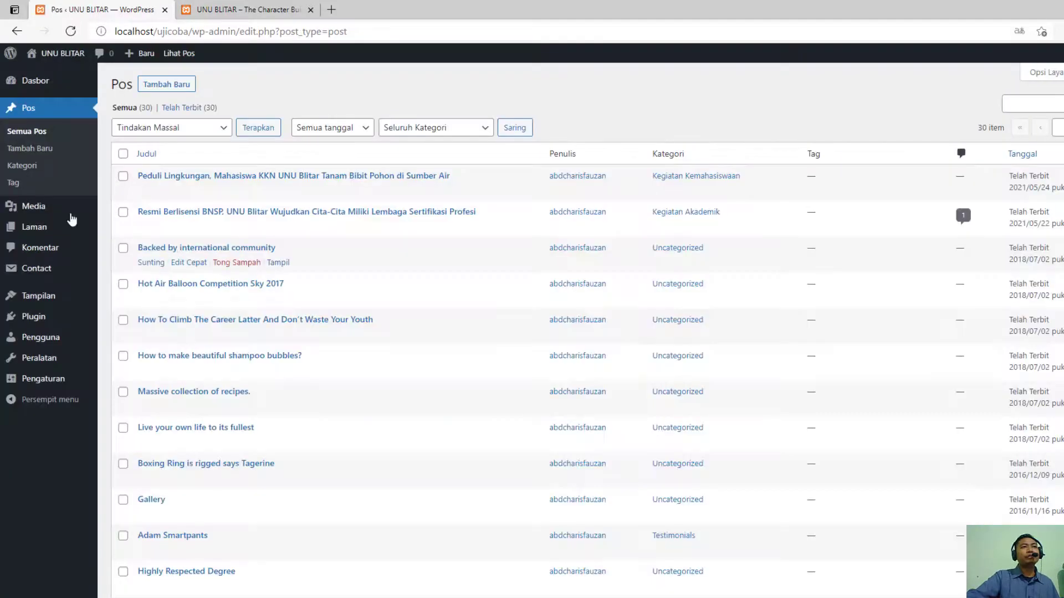
# - Open the list of all pages and look through its entries
pyautogui.moveTo(72, 226)
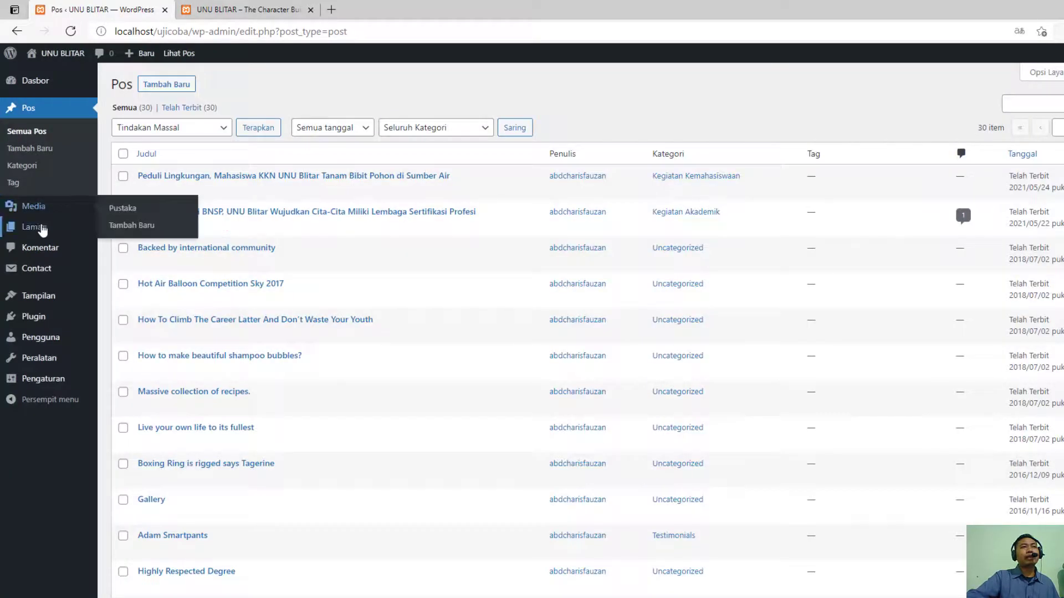
pyautogui.click(123, 230)
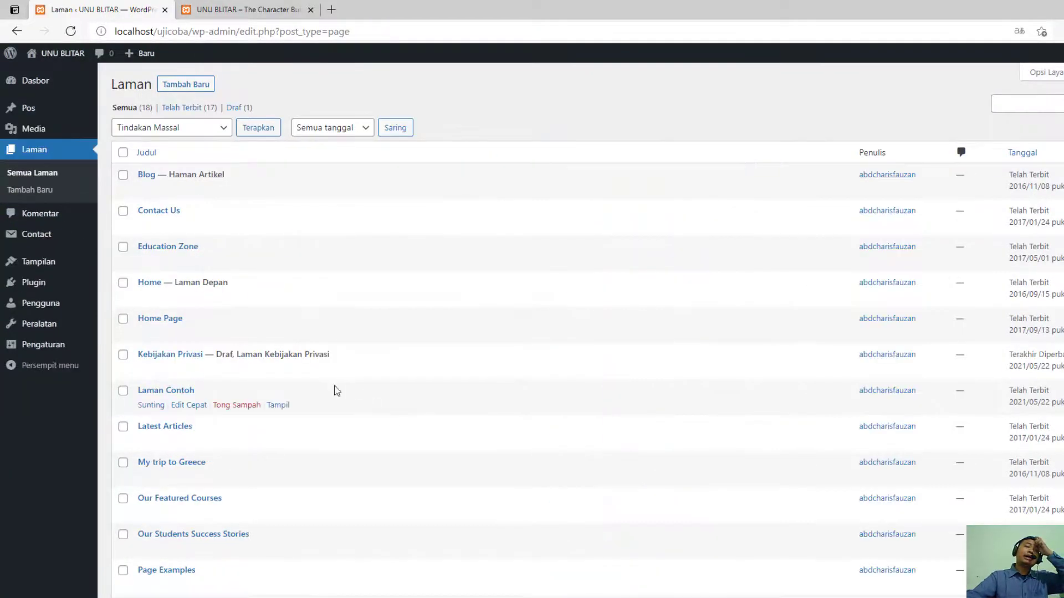
pyautogui.scroll(-5, 333, 388)
pyautogui.scroll(5, 229, 435)
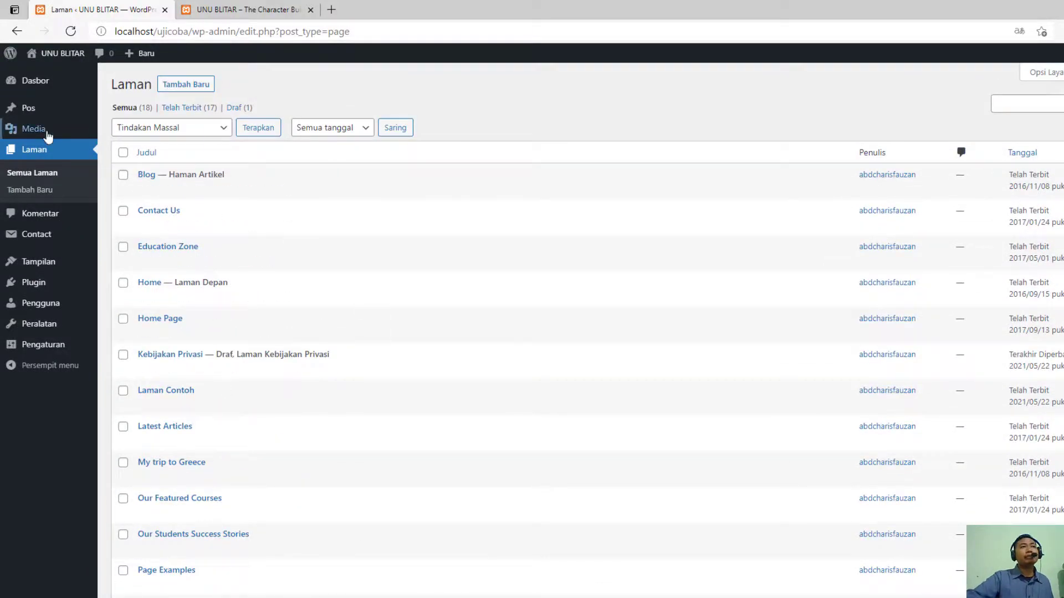
# - Open the media library and look through the uploaded images and files
pyautogui.moveTo(51, 132)
pyautogui.click(124, 131)
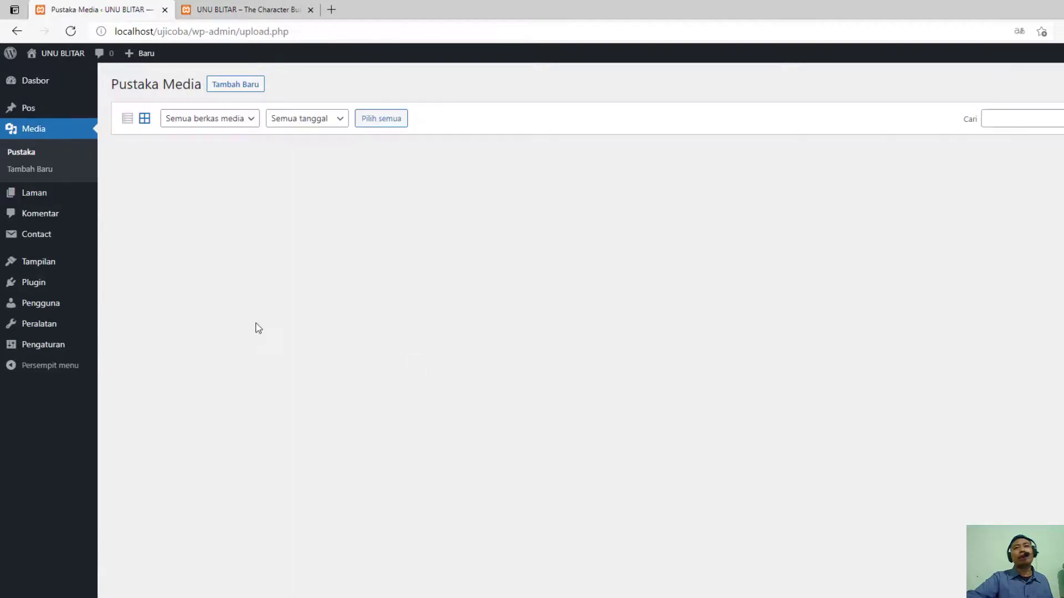
pyautogui.scroll(-12, 555, 465)
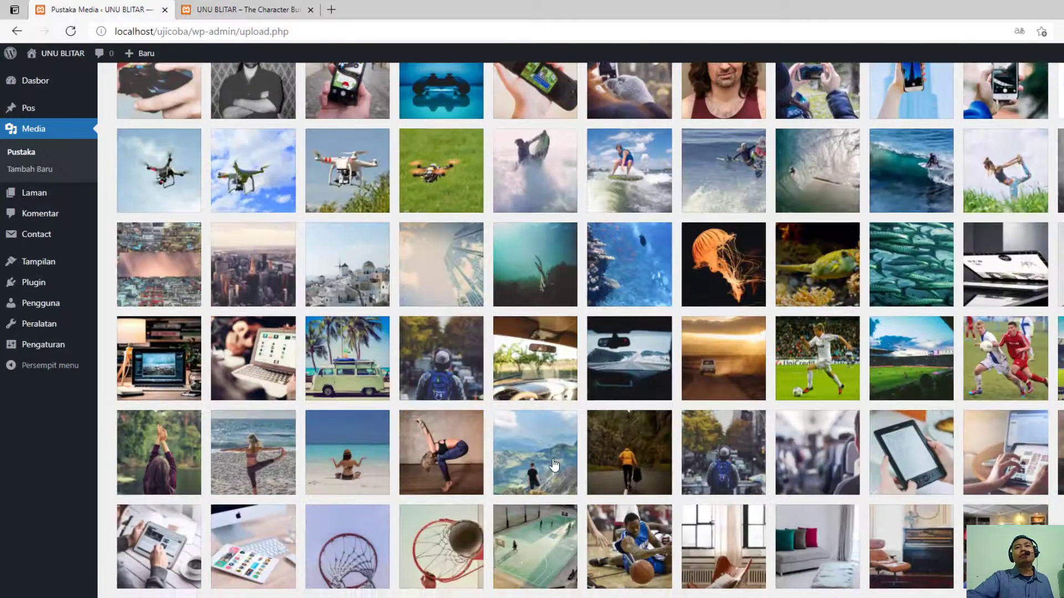
pyautogui.scroll(15, 554, 466)
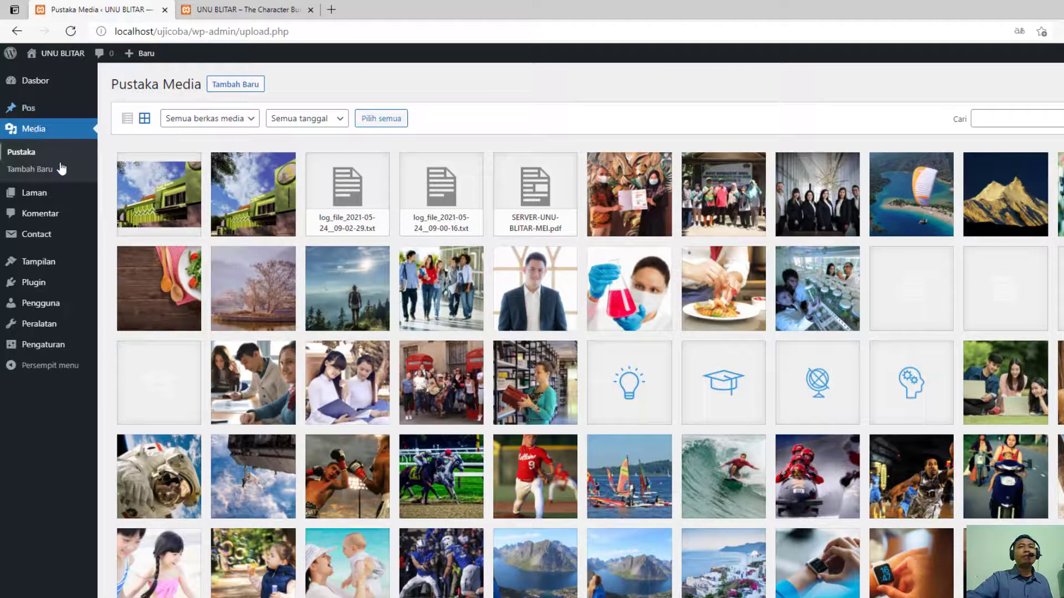
pyautogui.scroll(-14, 445, 354)
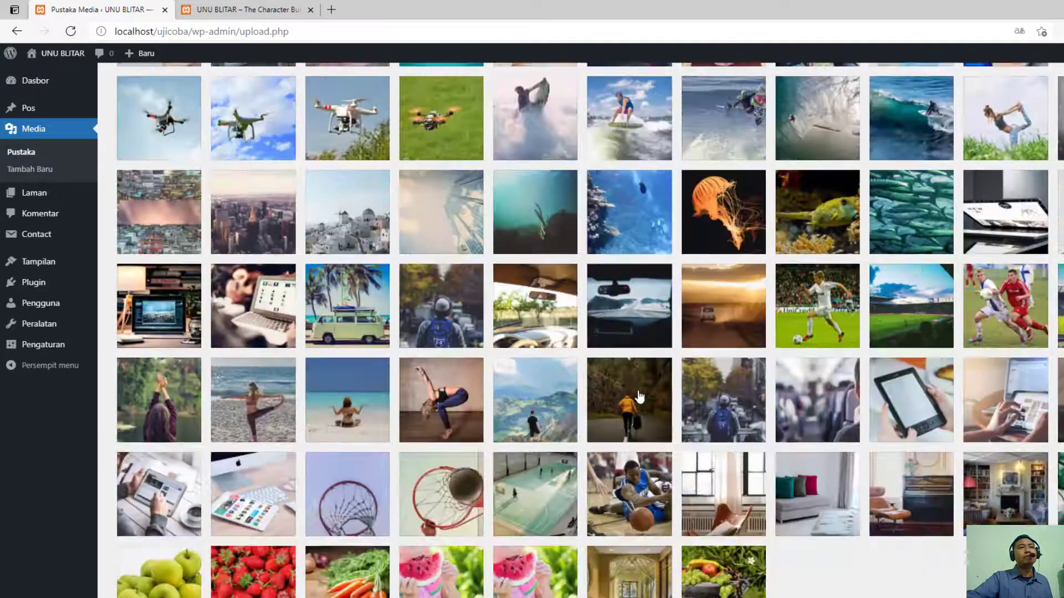
pyautogui.scroll(14, 587, 390)
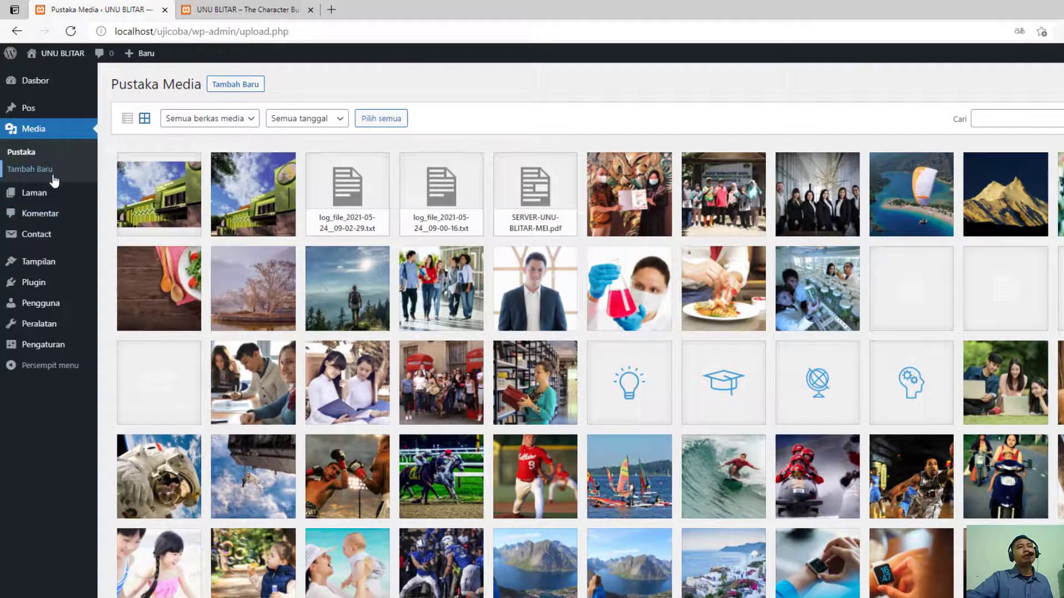
pyautogui.moveTo(37, 234)
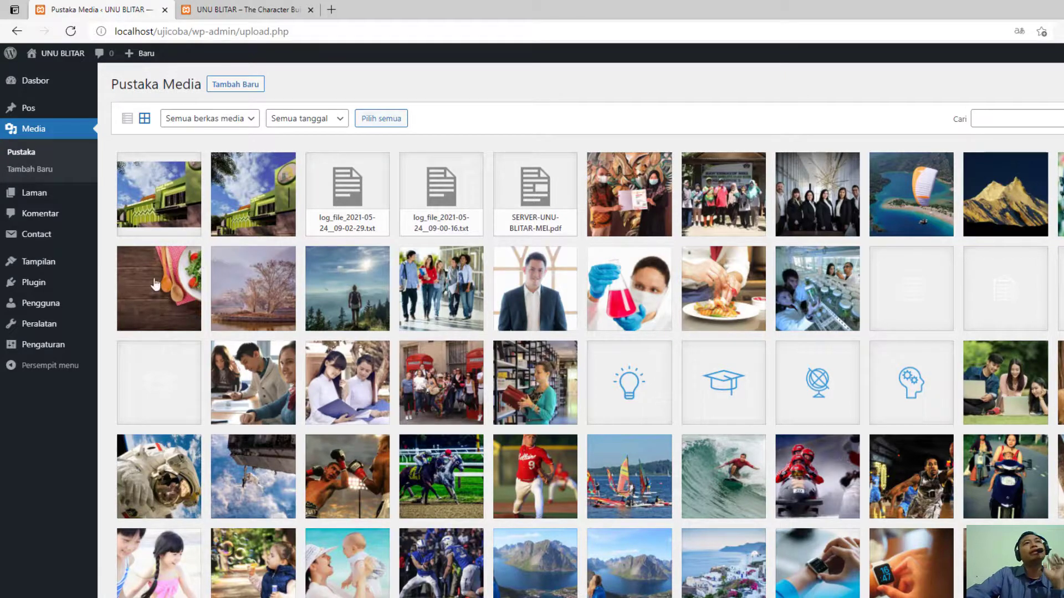
# - Review the live home page from its banner to the Latest Articles section, glancing back at the media library
pyautogui.click(280, 9)
pyautogui.scroll(-15, 330, 311)
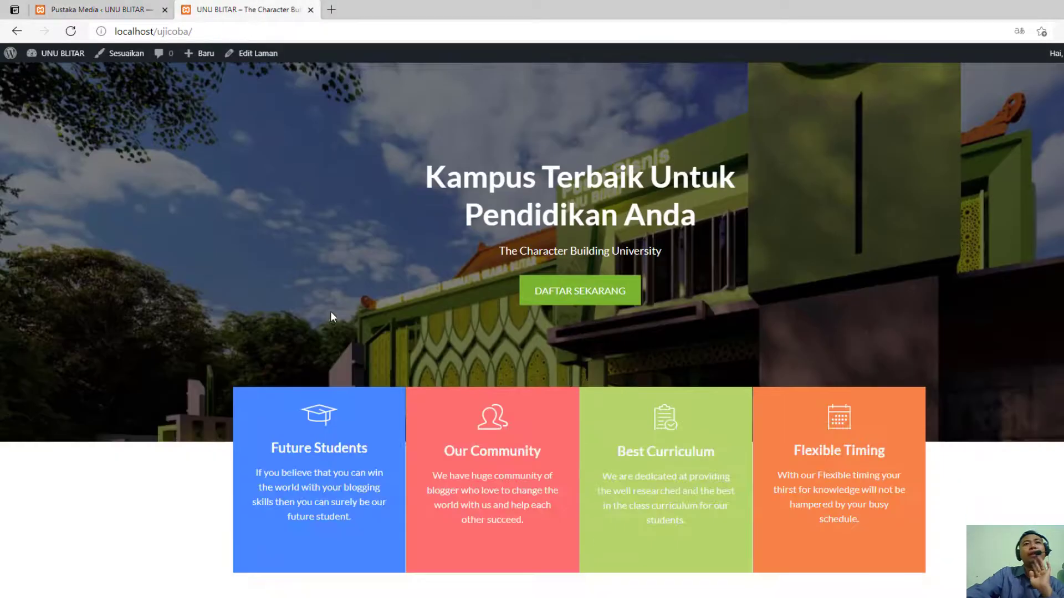
pyautogui.scroll(-15, 330, 314)
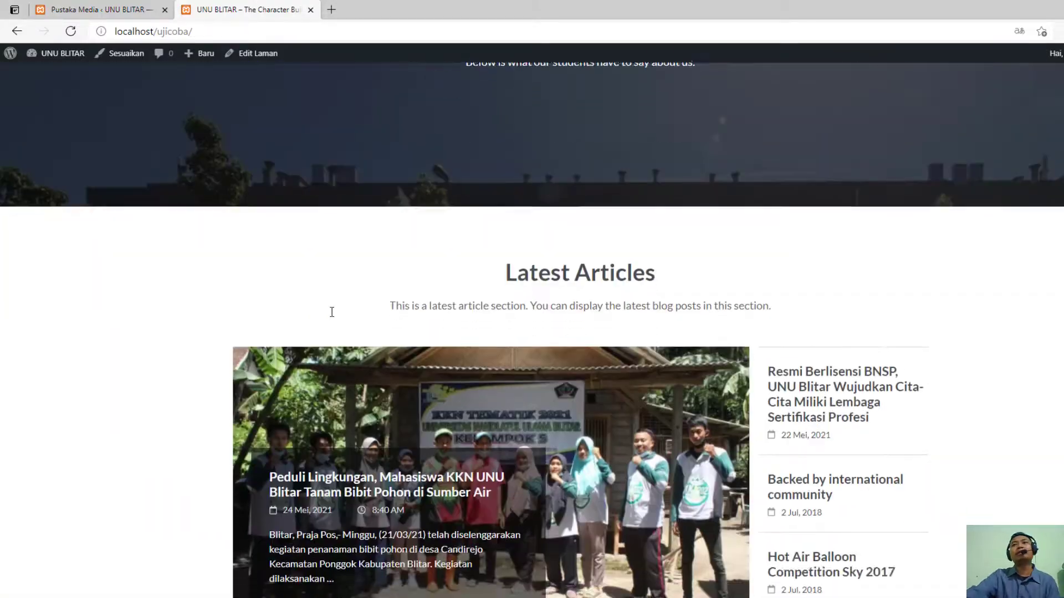
pyautogui.scroll(10, 330, 314)
pyautogui.scroll(20, 329, 315)
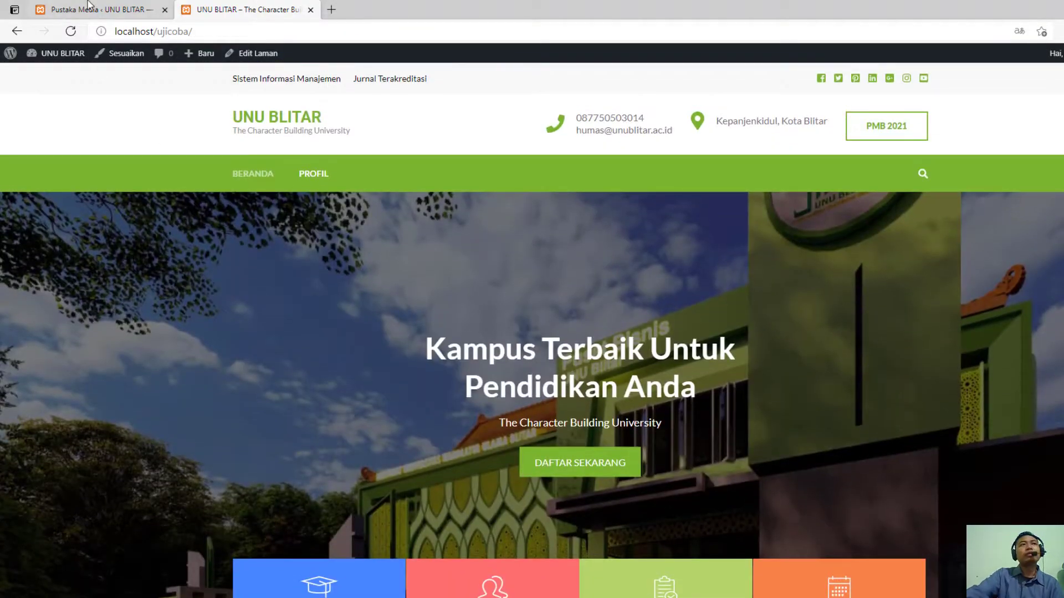
pyautogui.click(89, 5)
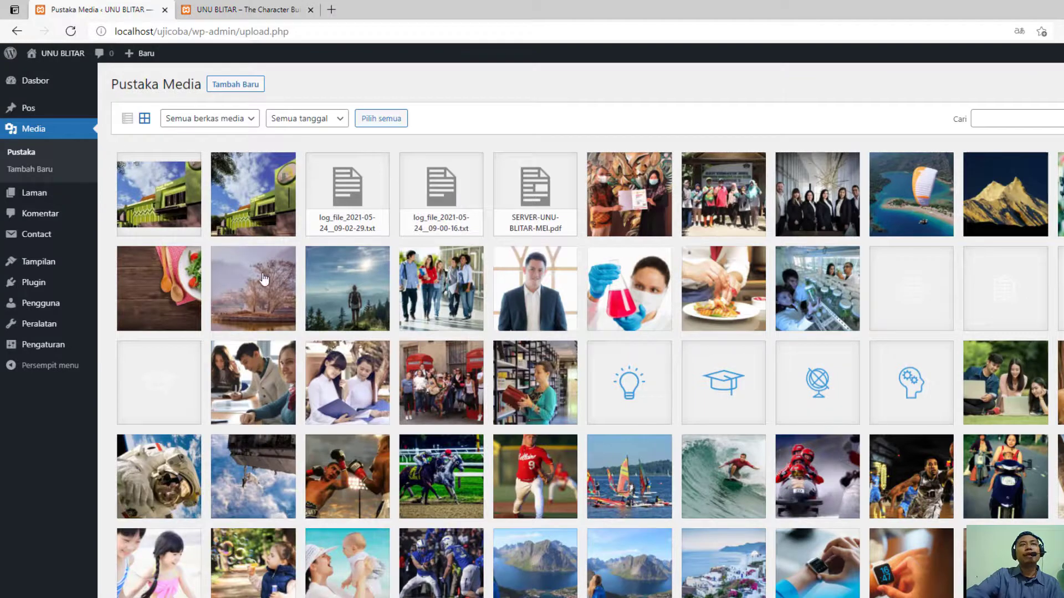
pyautogui.click(201, 8)
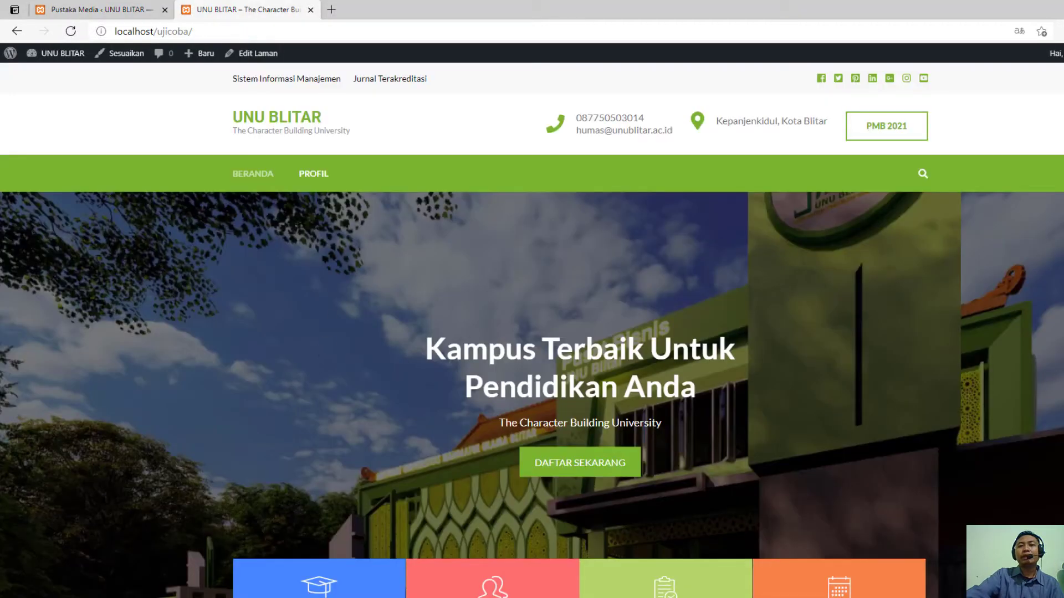